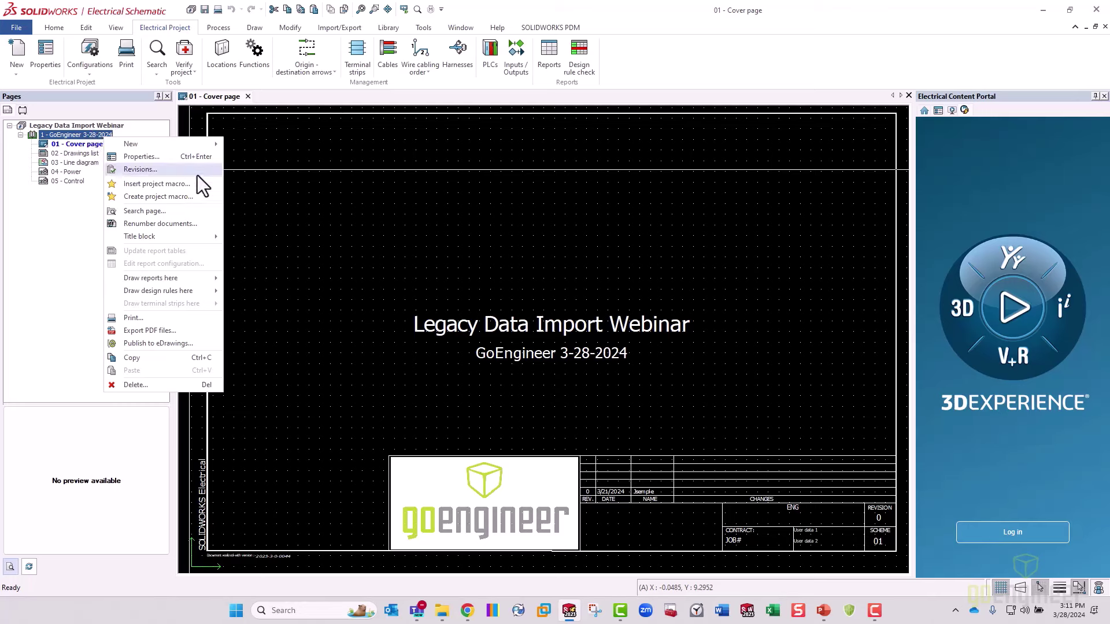
Add DataFile_Sample Schematics.dwg from the 1 - DATA FILE folder to the GoEngineer 3-28-2024 book as a data file
{"action": "mouse_move", "coordinate": [200, 145]}
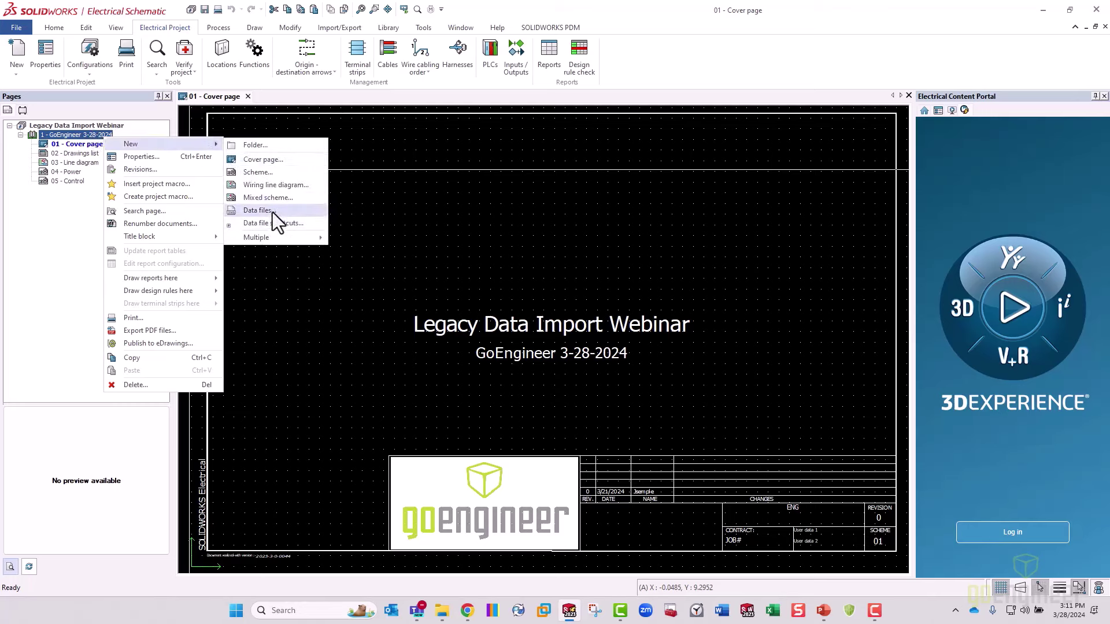
{"action": "left_click", "coordinate": [273, 211]}
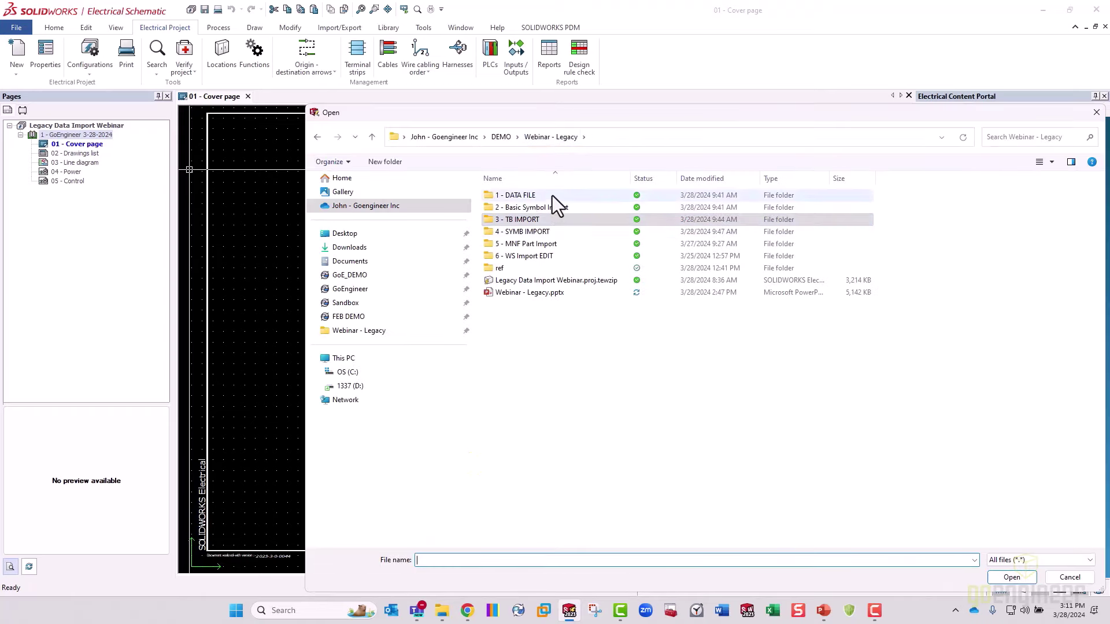
{"action": "double_click", "coordinate": [553, 195]}
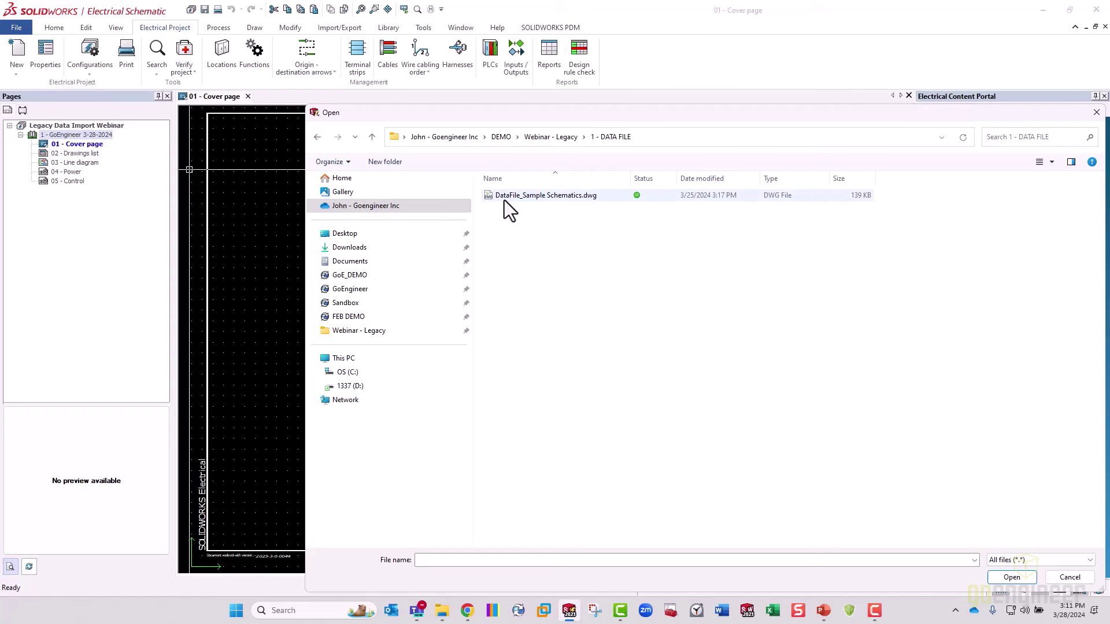
{"action": "double_click", "coordinate": [561, 196]}
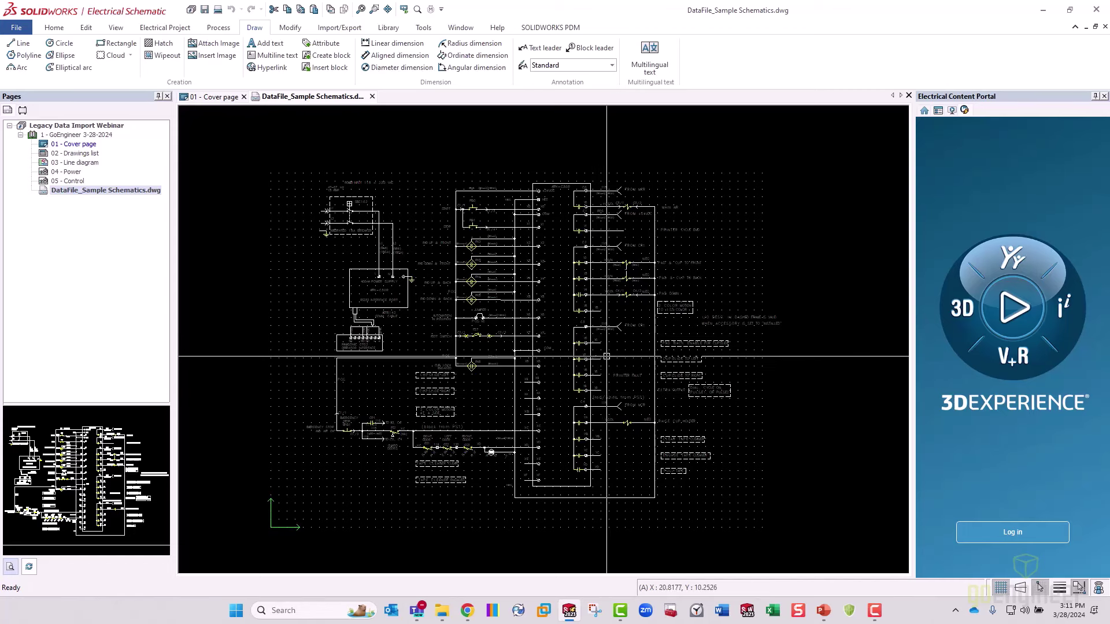
Examine the imported schematic's geometry by selecting the X6 and X5 wire lines
{"action": "scroll", "coordinate": [516, 325], "scroll_direction": "up", "scroll_amount": 5}
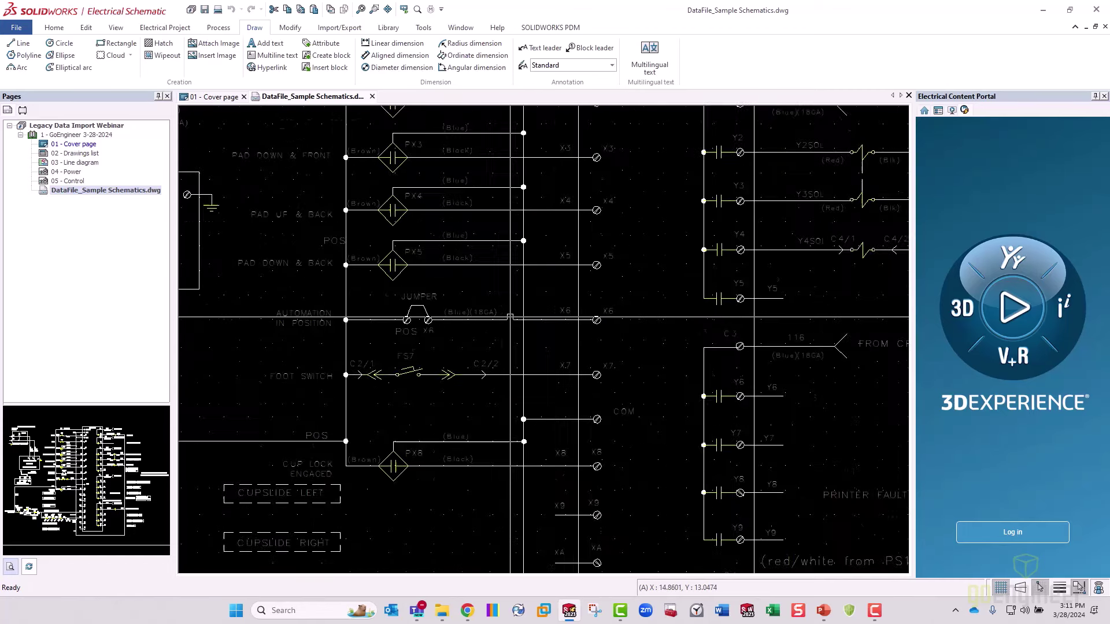
{"action": "left_click", "coordinate": [540, 320]}
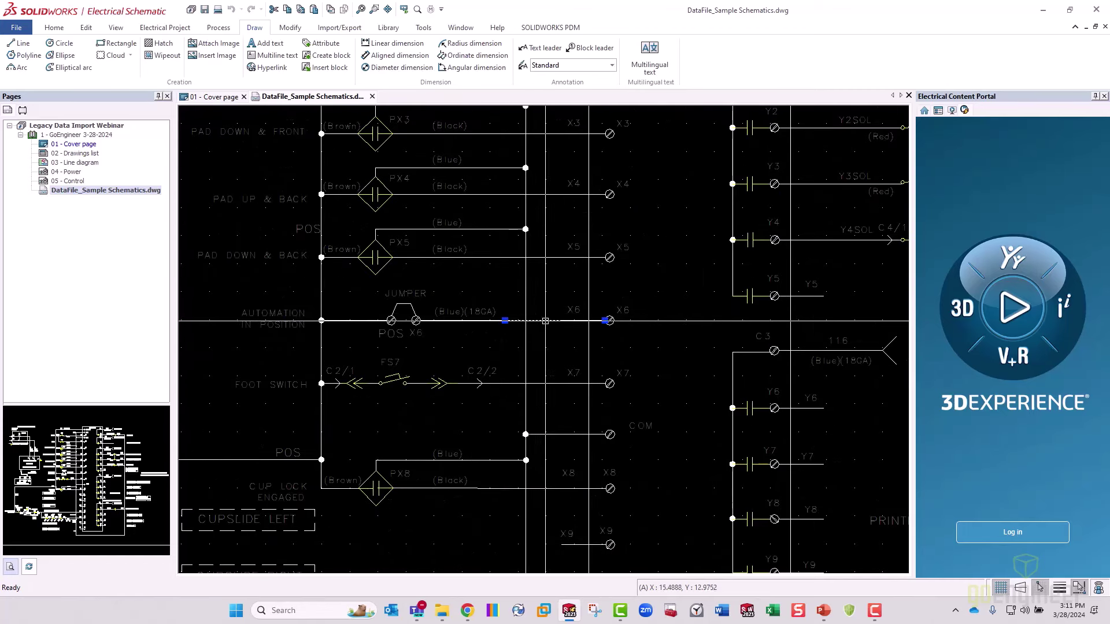
{"action": "left_click", "coordinate": [540, 257]}
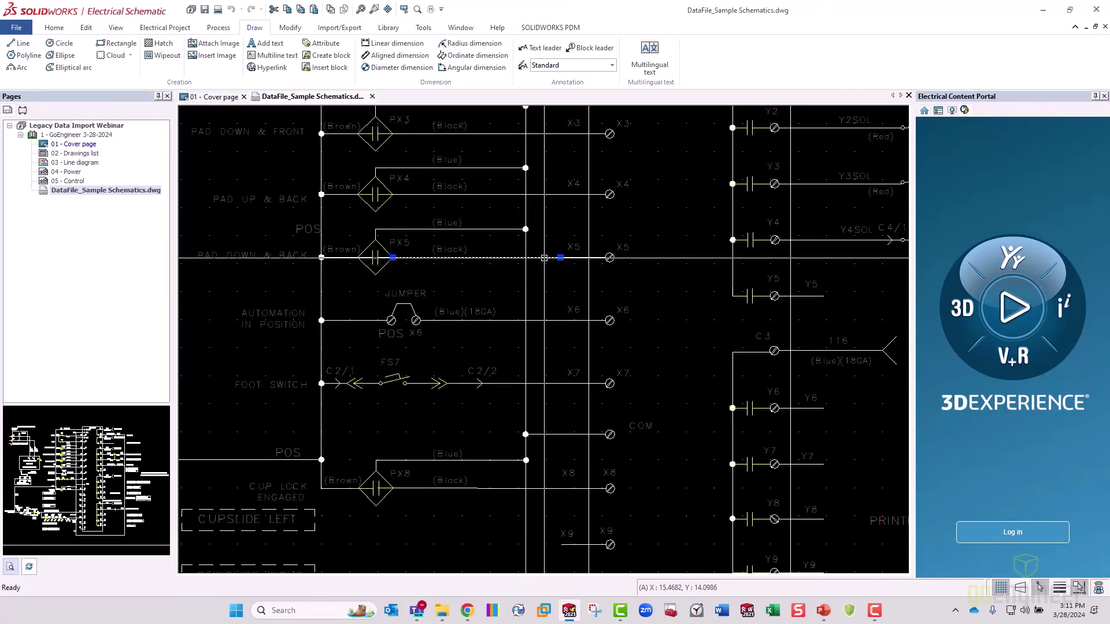
{"action": "scroll", "coordinate": [572, 292], "scroll_direction": "down", "scroll_amount": 2}
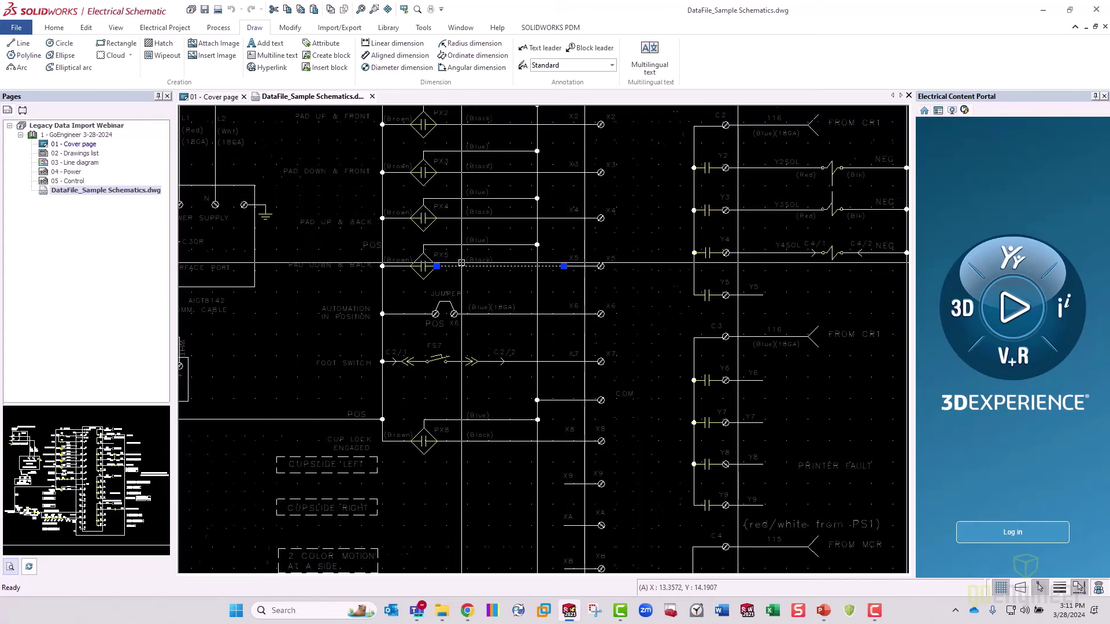
{"action": "scroll", "coordinate": [462, 263], "scroll_direction": "down", "scroll_amount": 4}
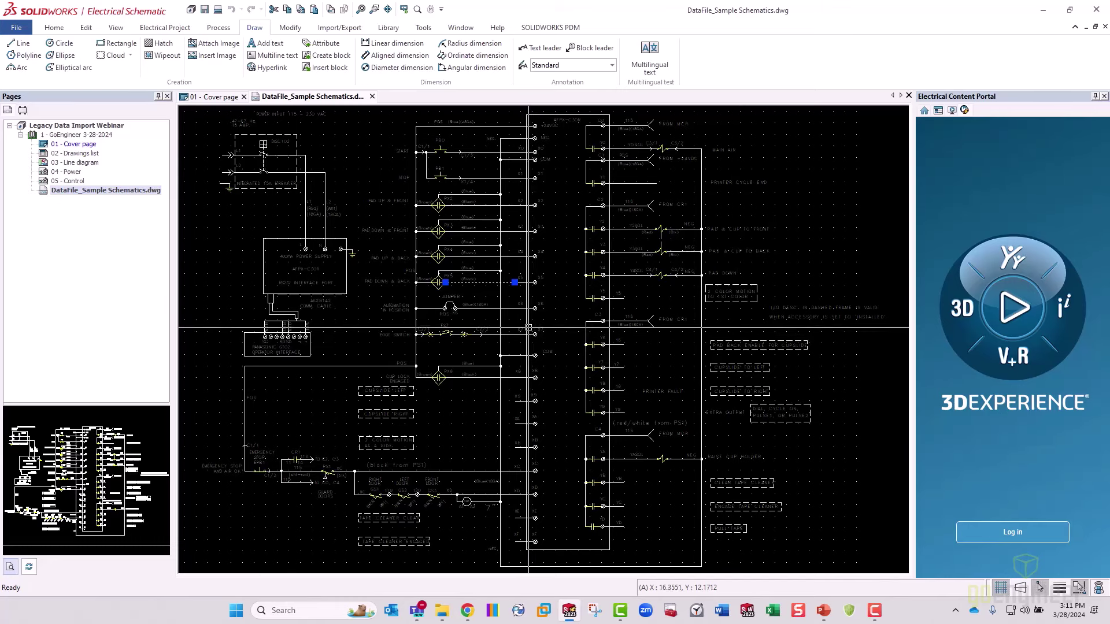
Add DataFile_Sample Schematics.dwg to the GoEngineer 3-28-2024 book as a data file shortcut
{"action": "right_click", "coordinate": [105, 135]}
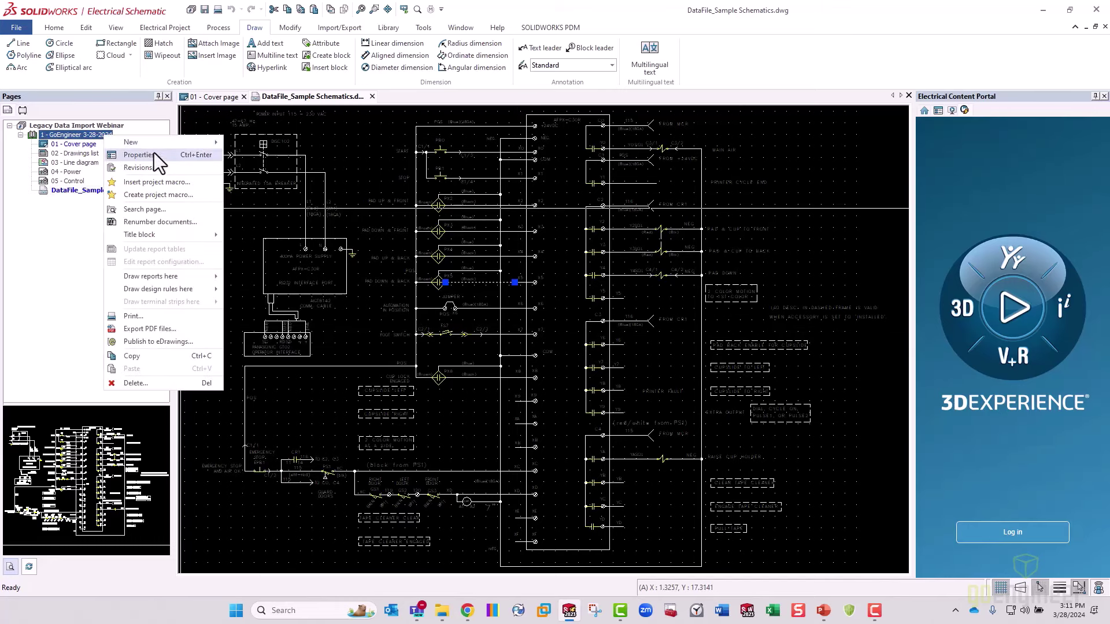
{"action": "mouse_move", "coordinate": [191, 149]}
{"action": "left_click", "coordinate": [273, 217]}
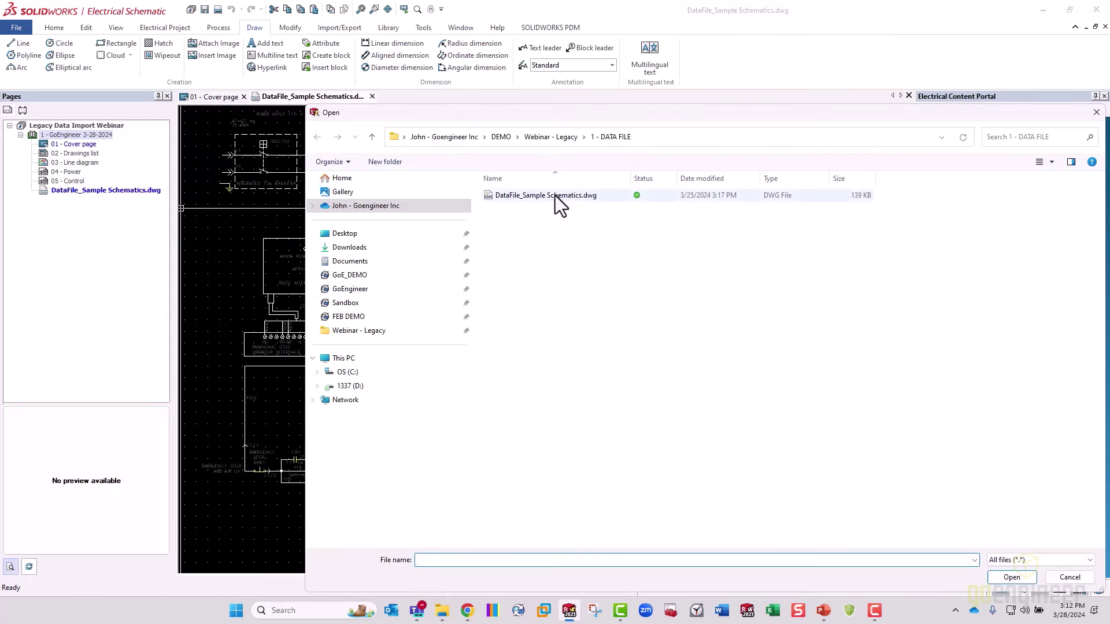
{"action": "double_click", "coordinate": [554, 195]}
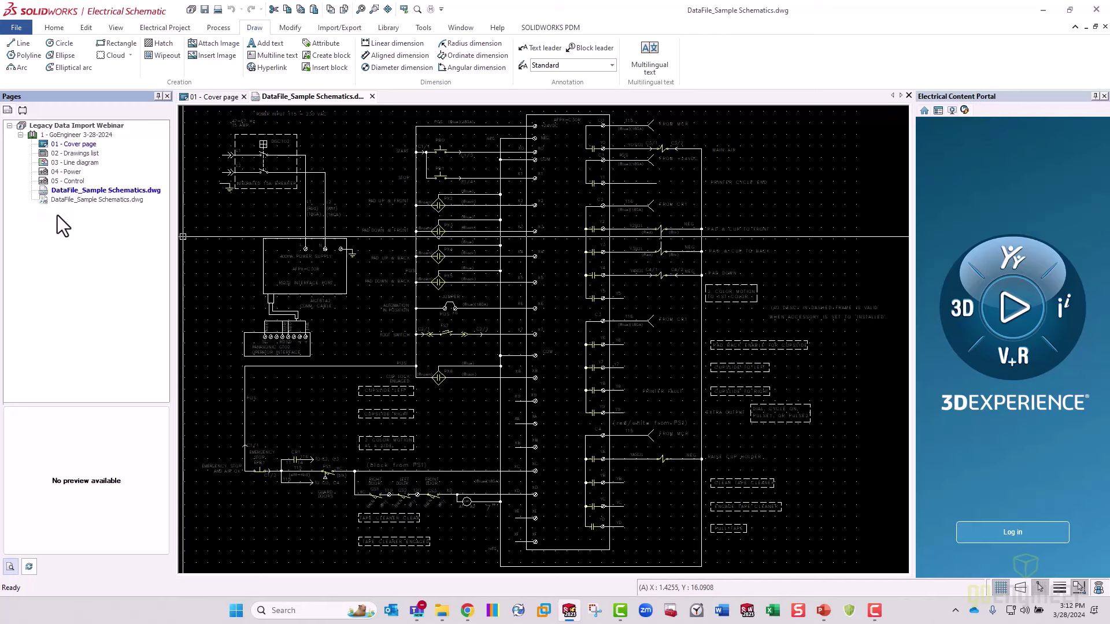
View the shortcut's linked drawing in DraftSight, then close that drawing and return to SOLIDWORKS Electrical
{"action": "left_click", "coordinate": [91, 200]}
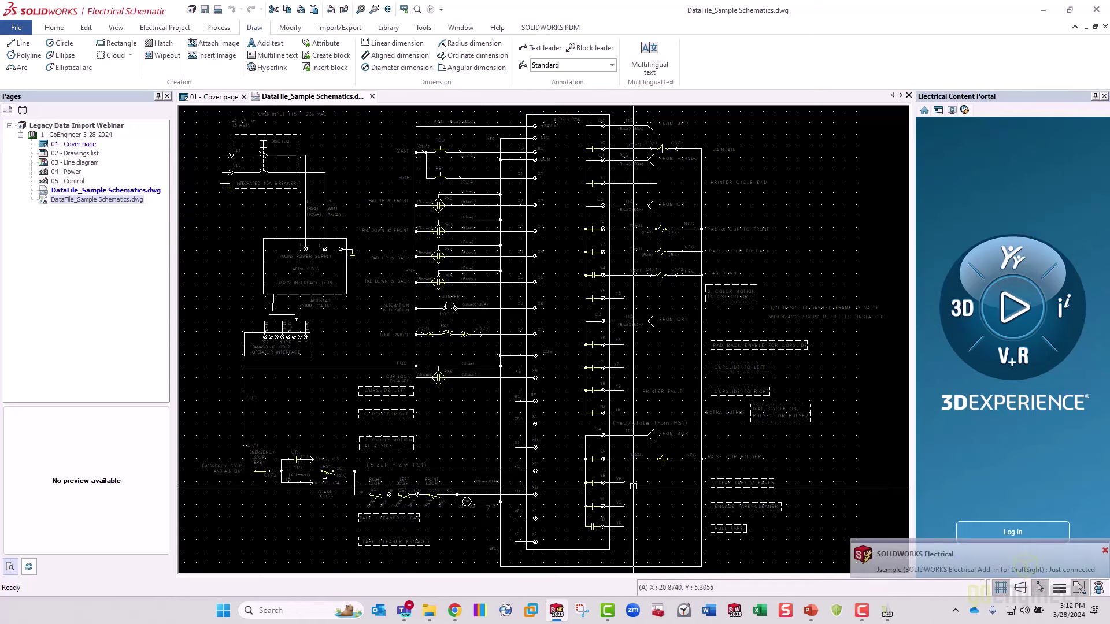
{"action": "left_click", "coordinate": [886, 613]}
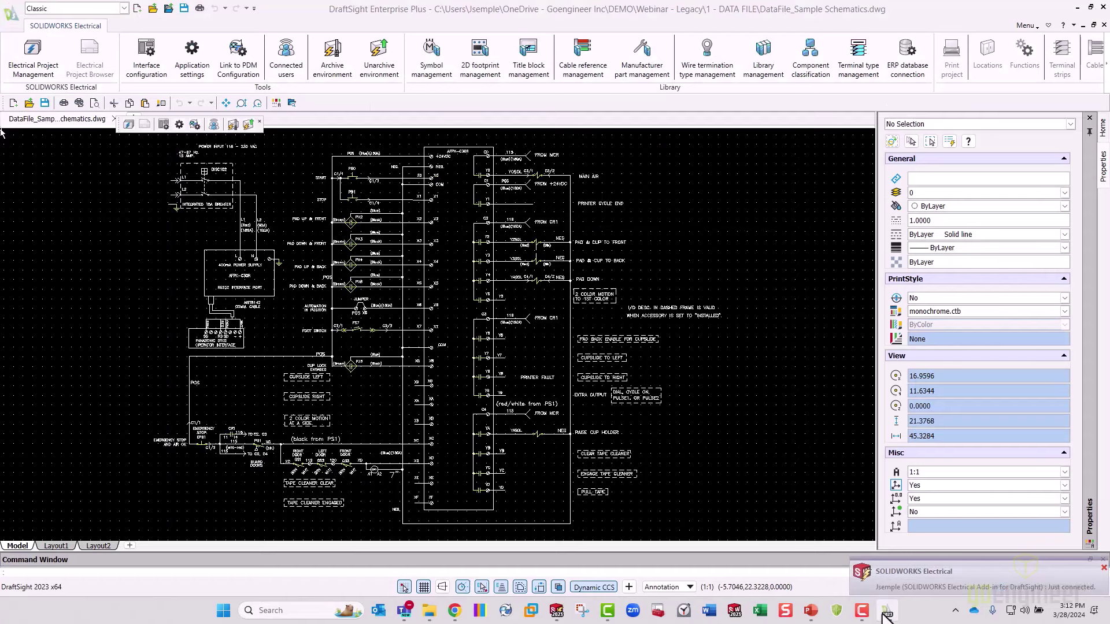
{"action": "left_click", "coordinate": [886, 613]}
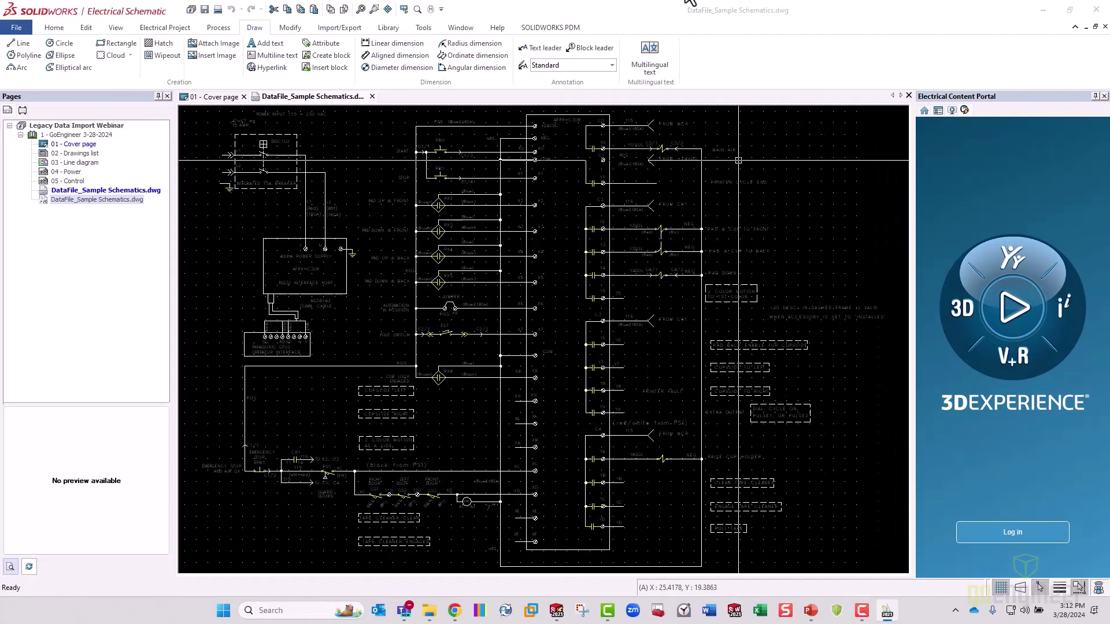
{"action": "left_click", "coordinate": [886, 613]}
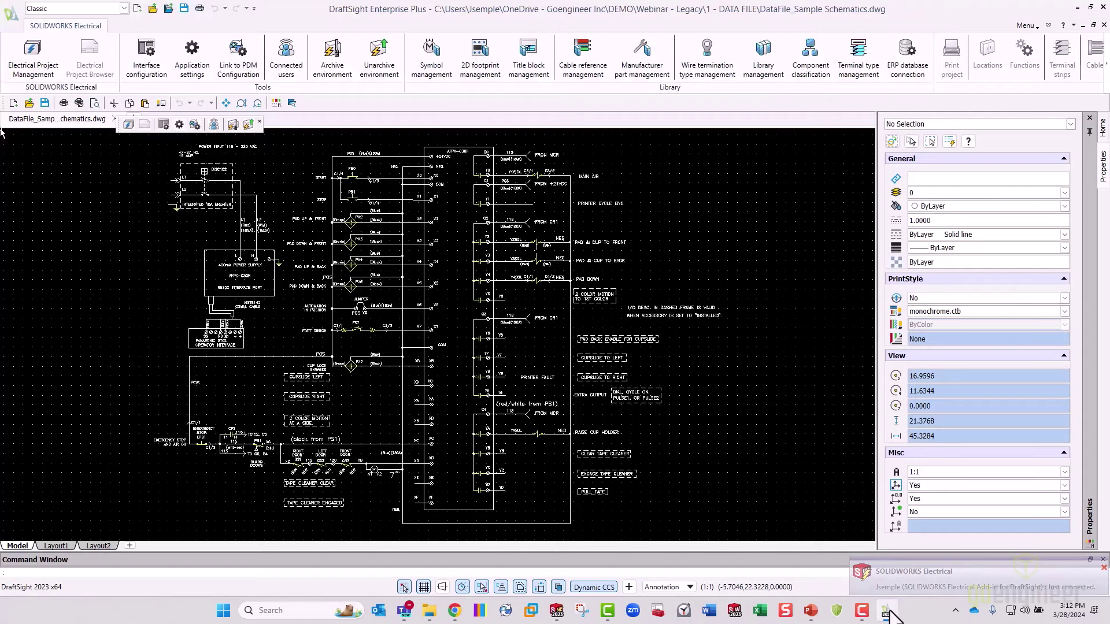
{"action": "left_click", "coordinate": [260, 121]}
{"action": "left_click", "coordinate": [115, 118]}
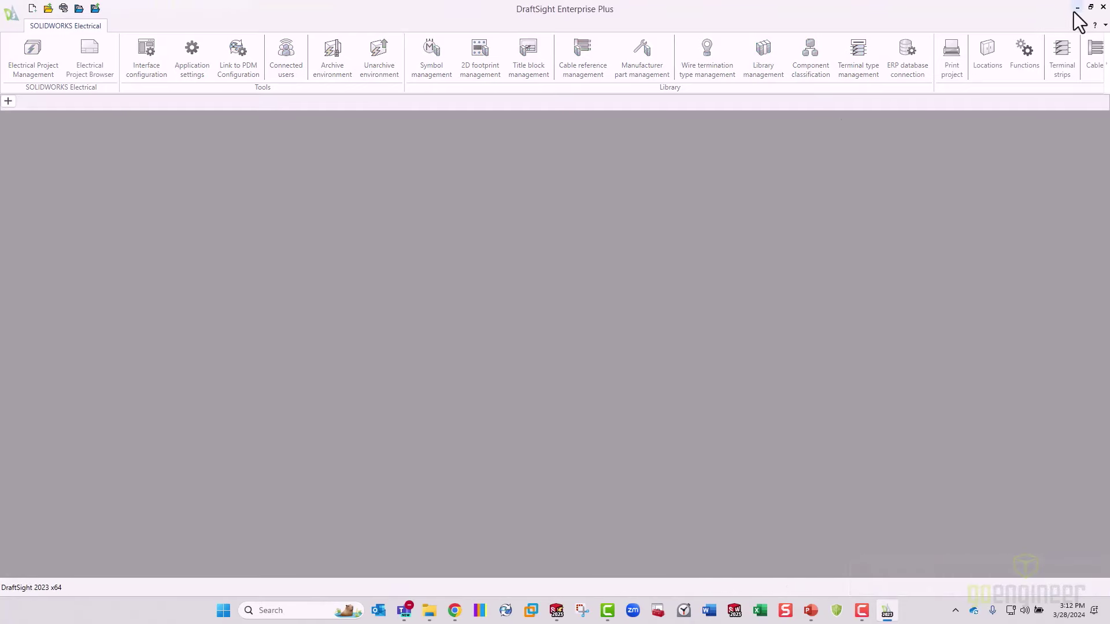
{"action": "left_click", "coordinate": [1076, 7]}
Reopen the data file shortcut's drawing in DraftSight to view it, then switch back to SOLIDWORKS Electrical
{"action": "left_click", "coordinate": [90, 199]}
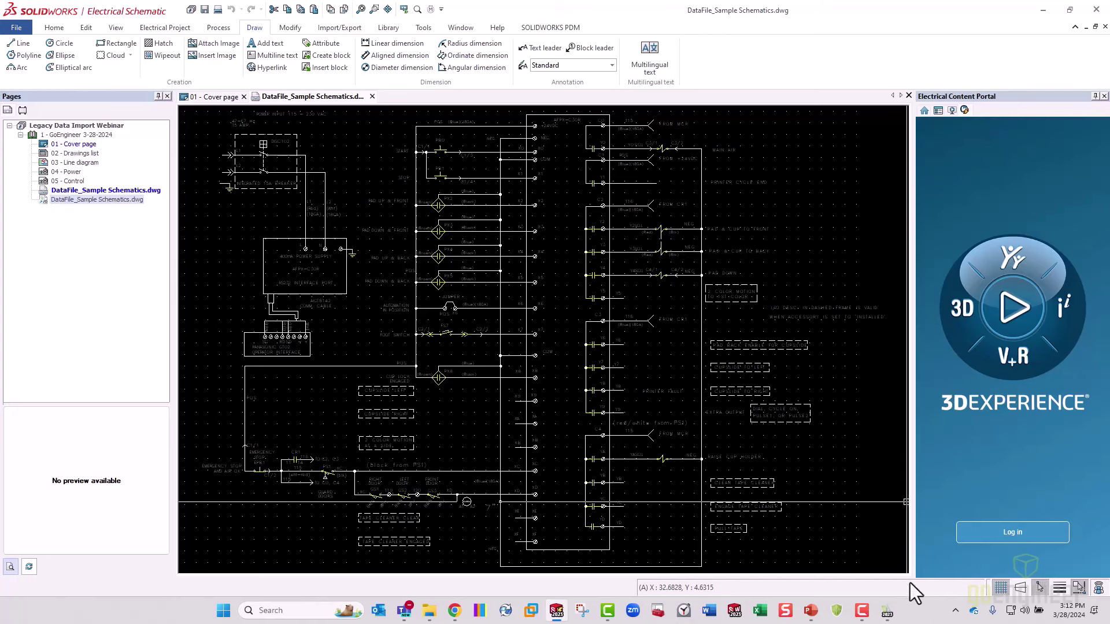
{"action": "left_click", "coordinate": [886, 613]}
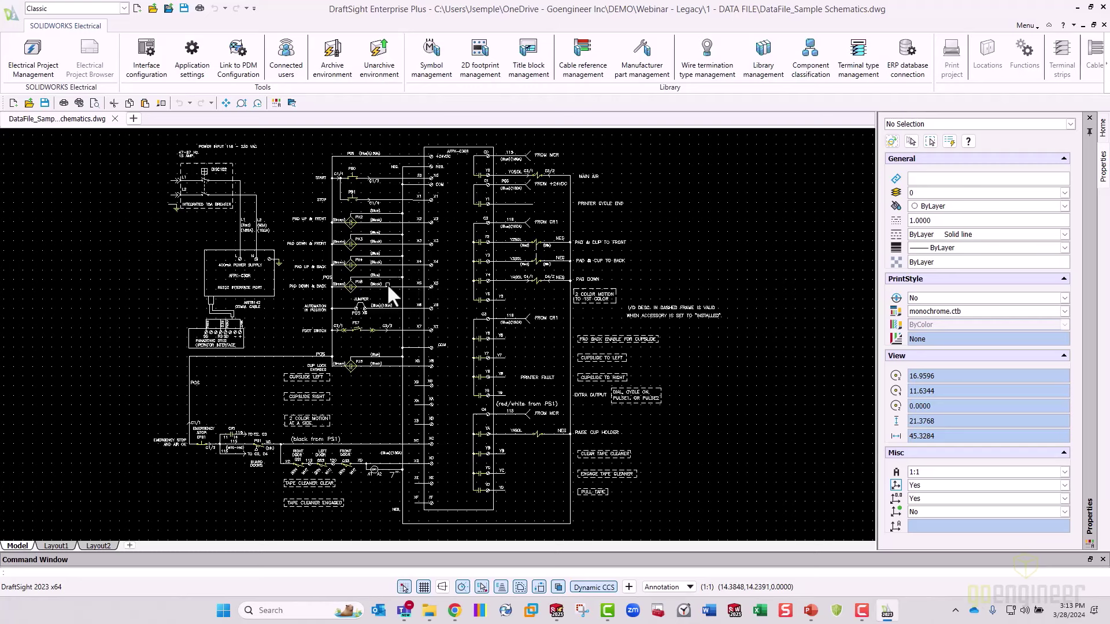
{"action": "left_click", "coordinate": [1077, 9]}
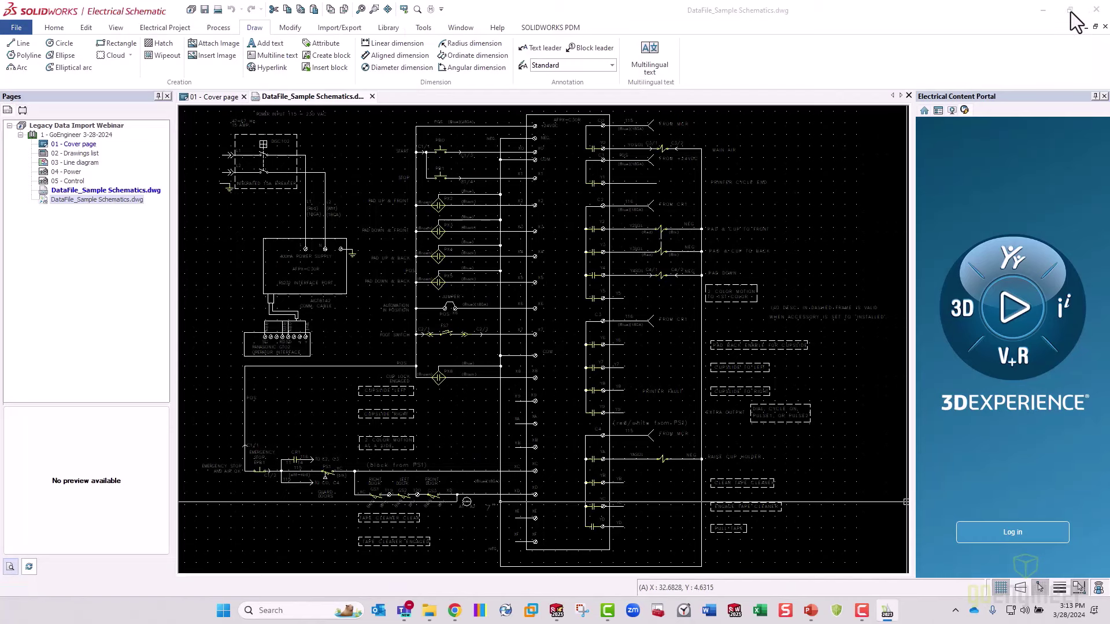
{"action": "right_click", "coordinate": [138, 192]}
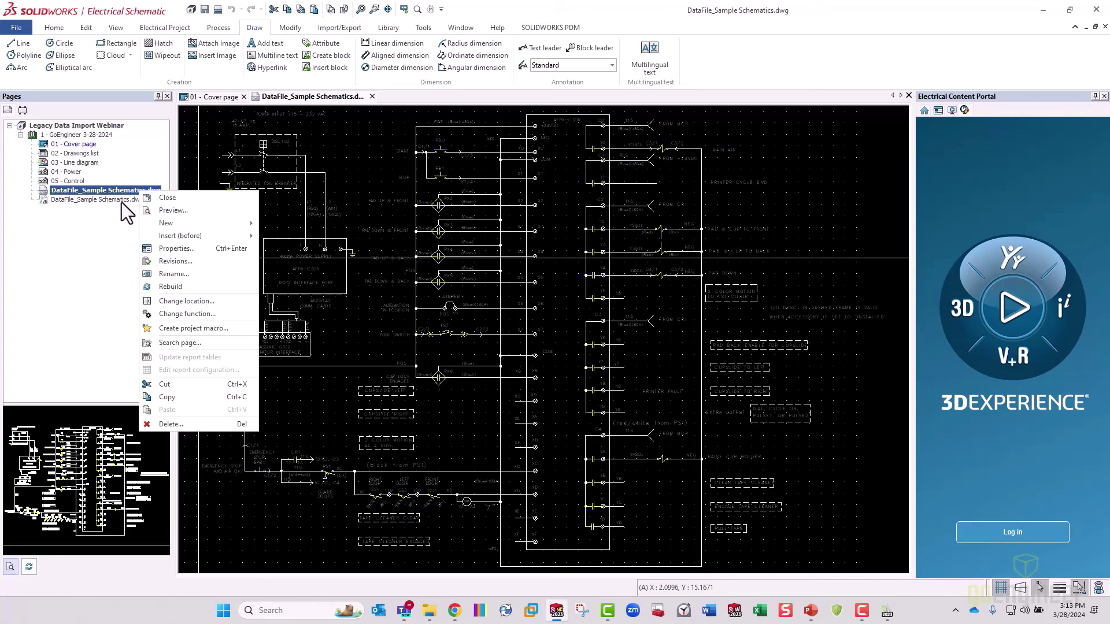
{"action": "left_click", "coordinate": [110, 225]}
{"action": "left_click", "coordinate": [130, 200]}
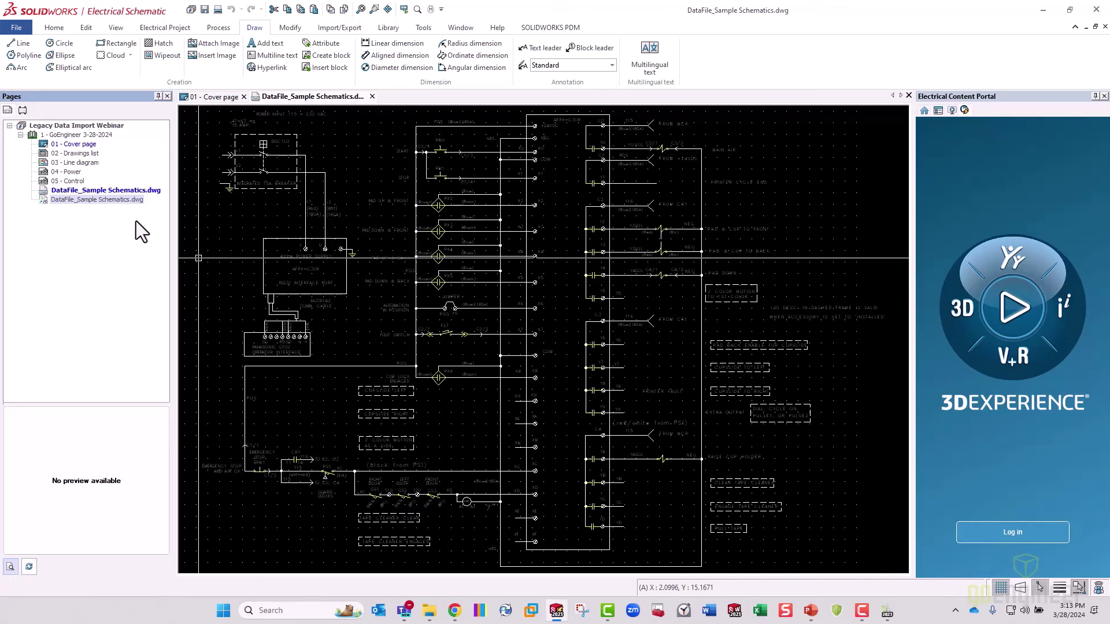
{"action": "left_click", "coordinate": [157, 190]}
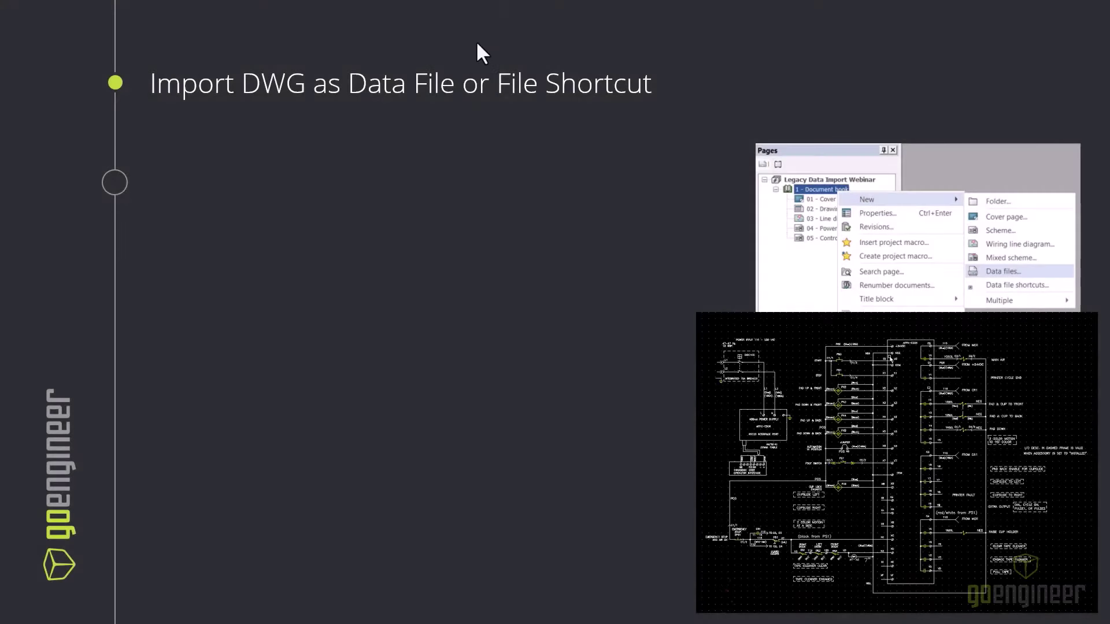
{"action": "left_click", "coordinate": [431, 144]}
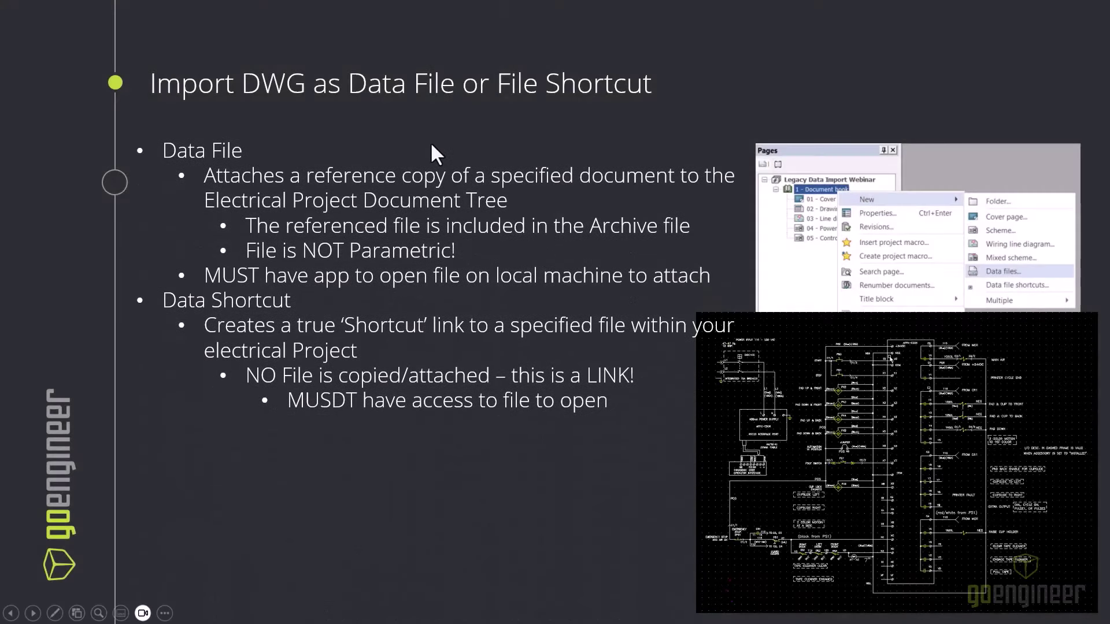
{"action": "left_click", "coordinate": [431, 145]}
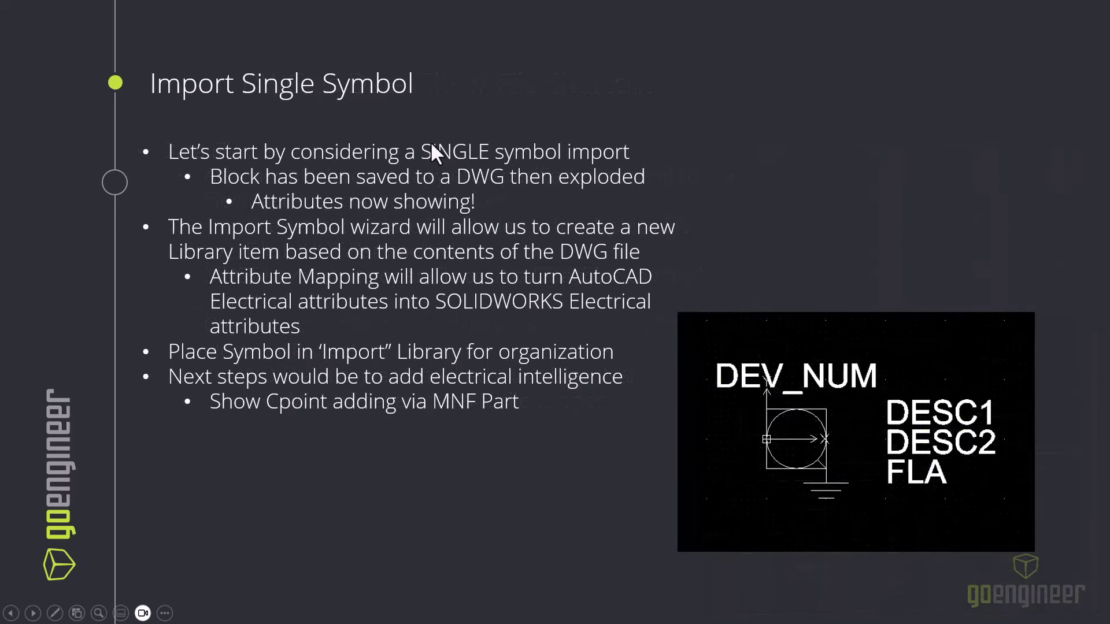
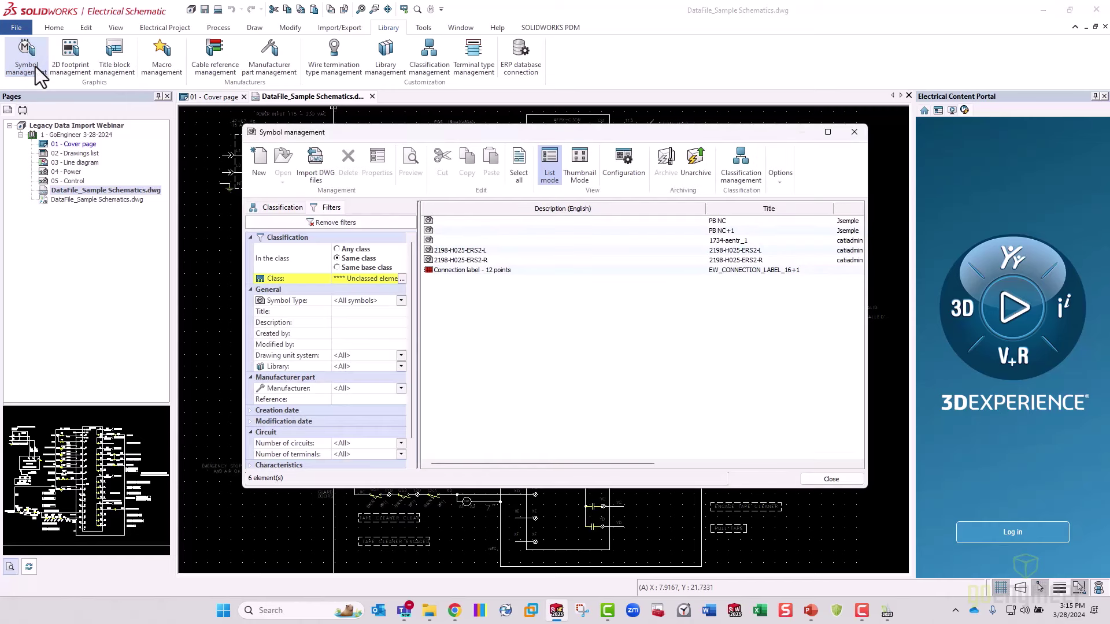
Start a DWG symbol import and add Motor.dwg from the 2 - Basic Symbol Import folder as the file to import
{"action": "left_click", "coordinate": [324, 175]}
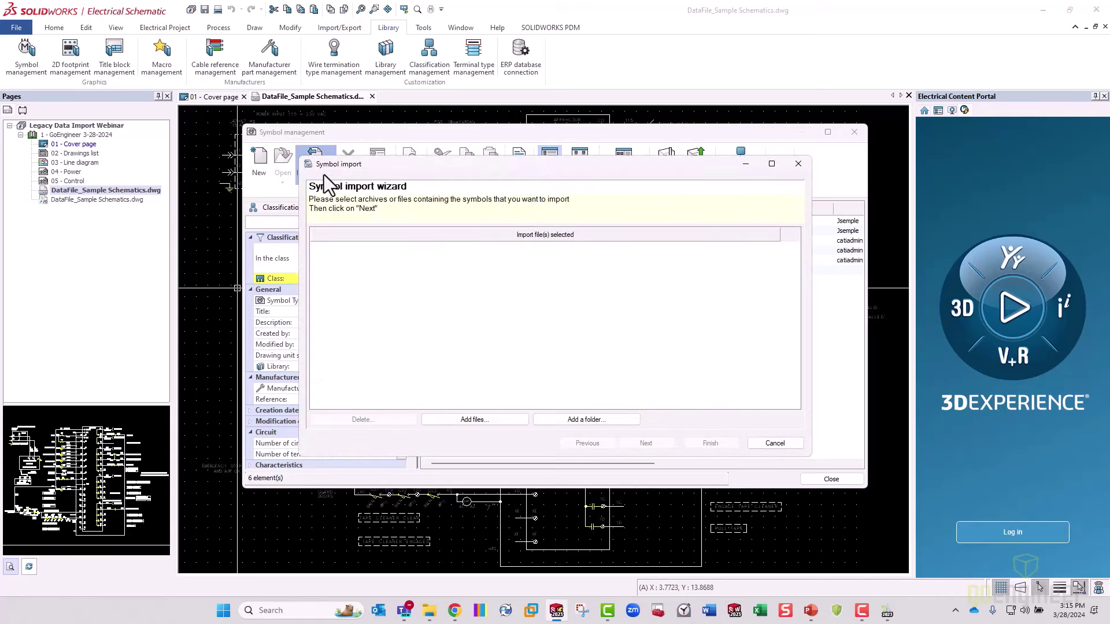
{"action": "left_click", "coordinate": [472, 420]}
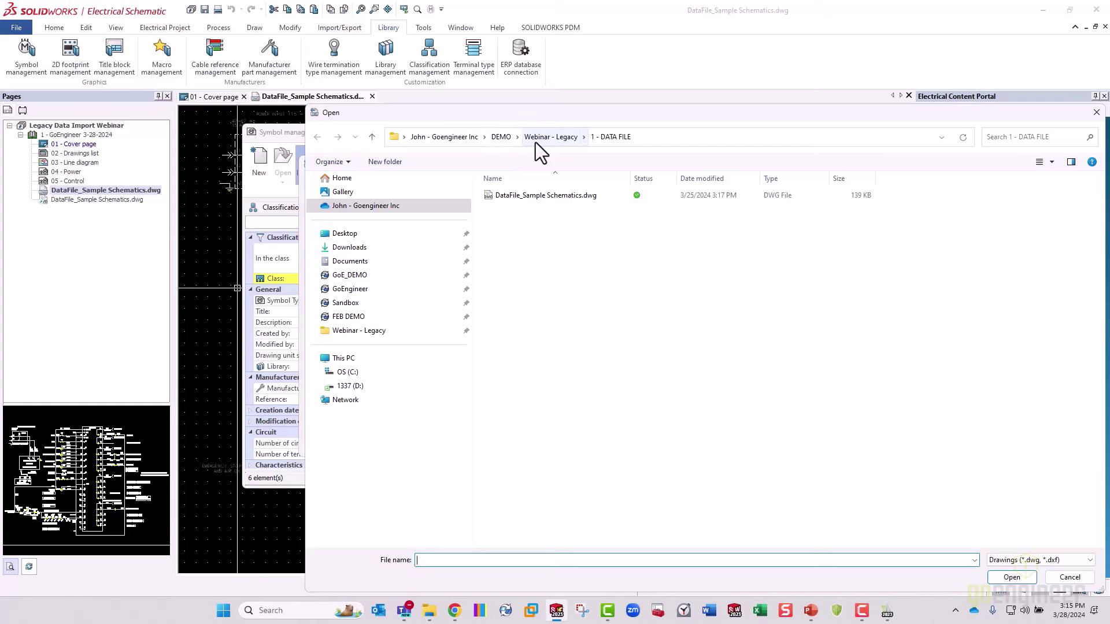
{"action": "left_click", "coordinate": [539, 140]}
{"action": "double_click", "coordinate": [546, 208]}
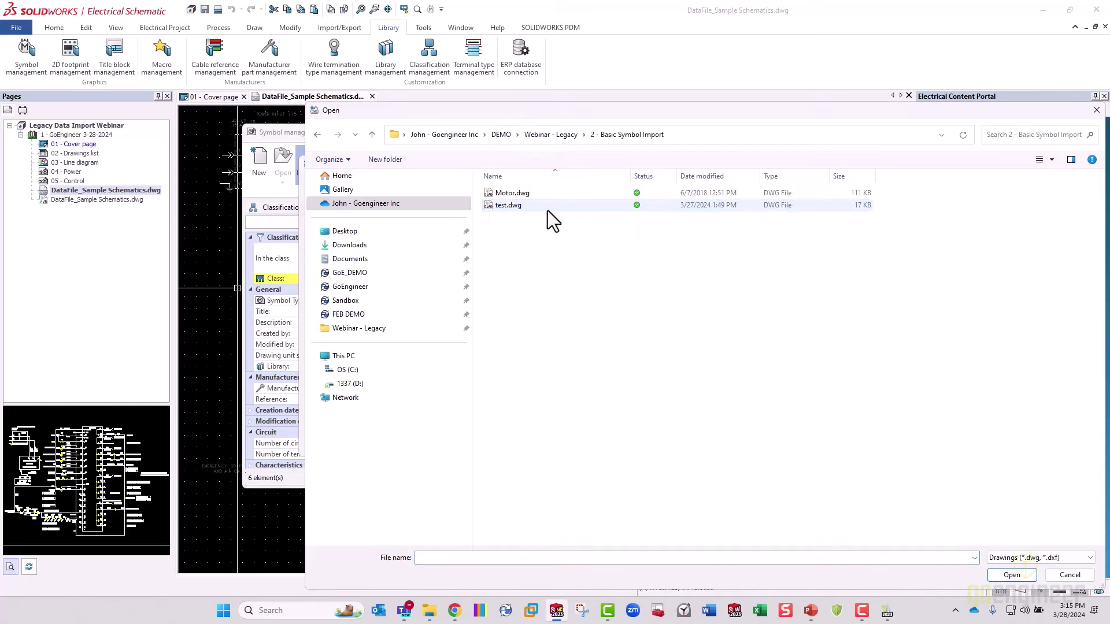
{"action": "double_click", "coordinate": [546, 193]}
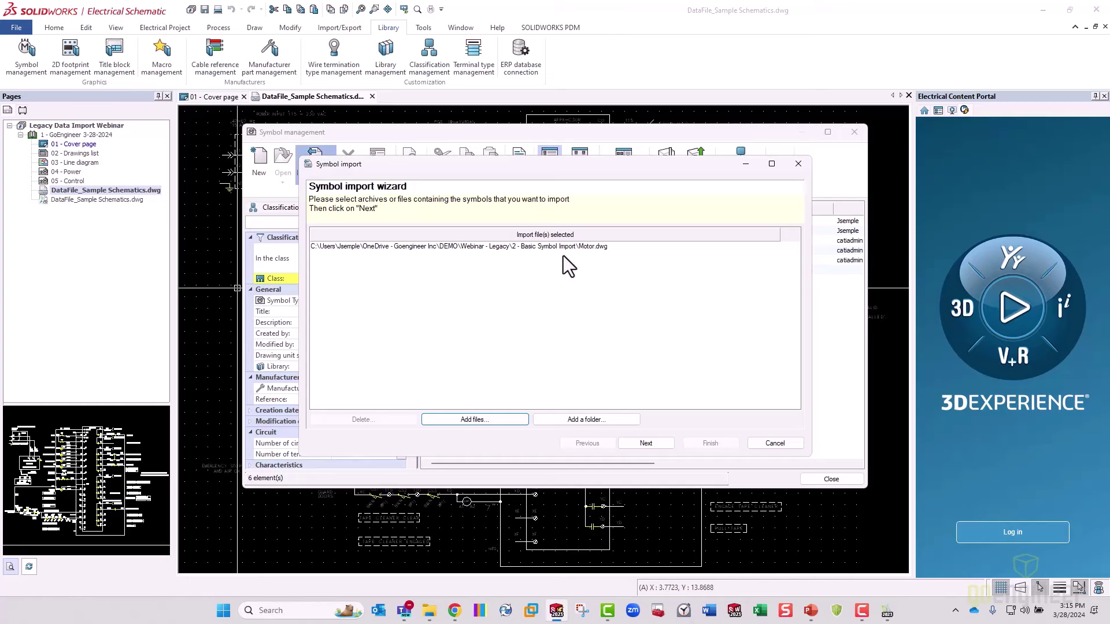
{"action": "left_click", "coordinate": [633, 442]}
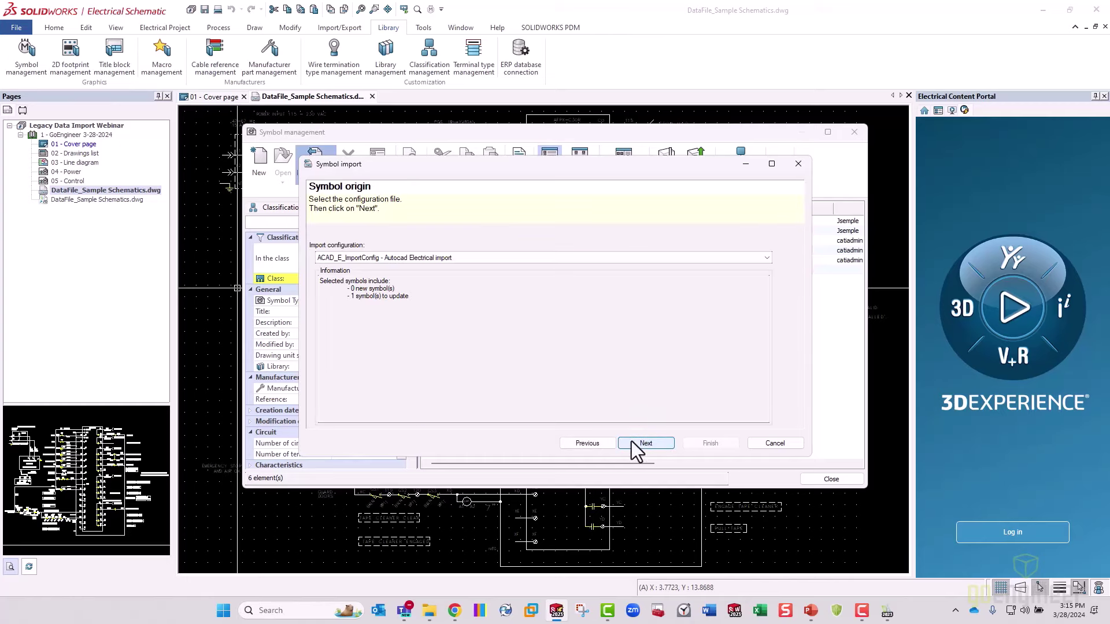
Use the ACAD_E_ImportConfig - Autocad Electrical import configuration and select the Motor symbol among the existing symbols to update
{"action": "left_click", "coordinate": [767, 258]}
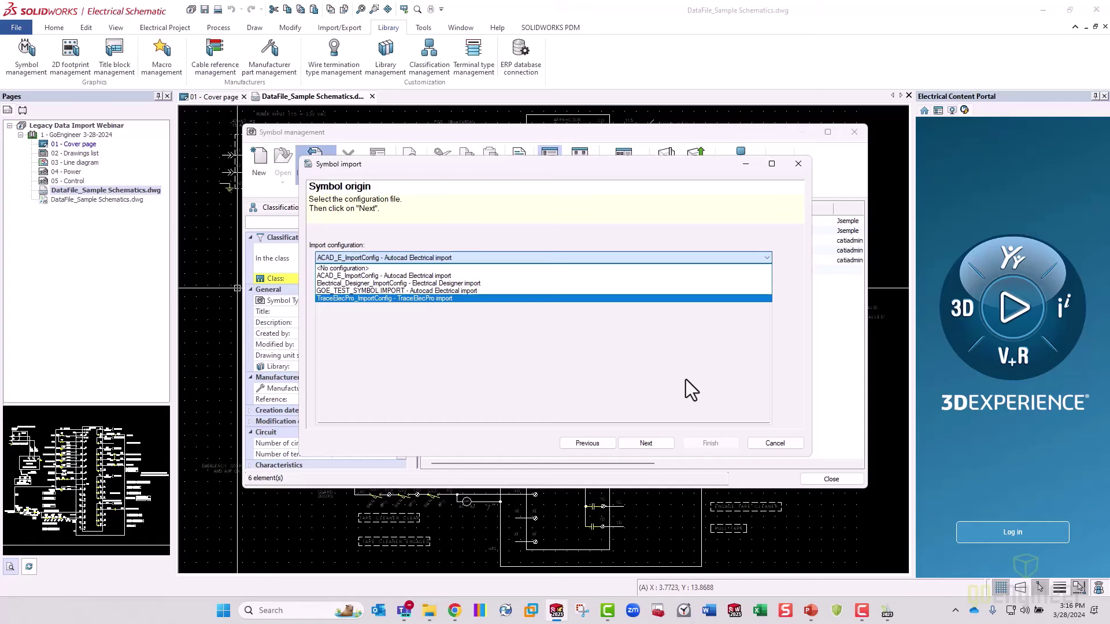
{"action": "left_click", "coordinate": [457, 275]}
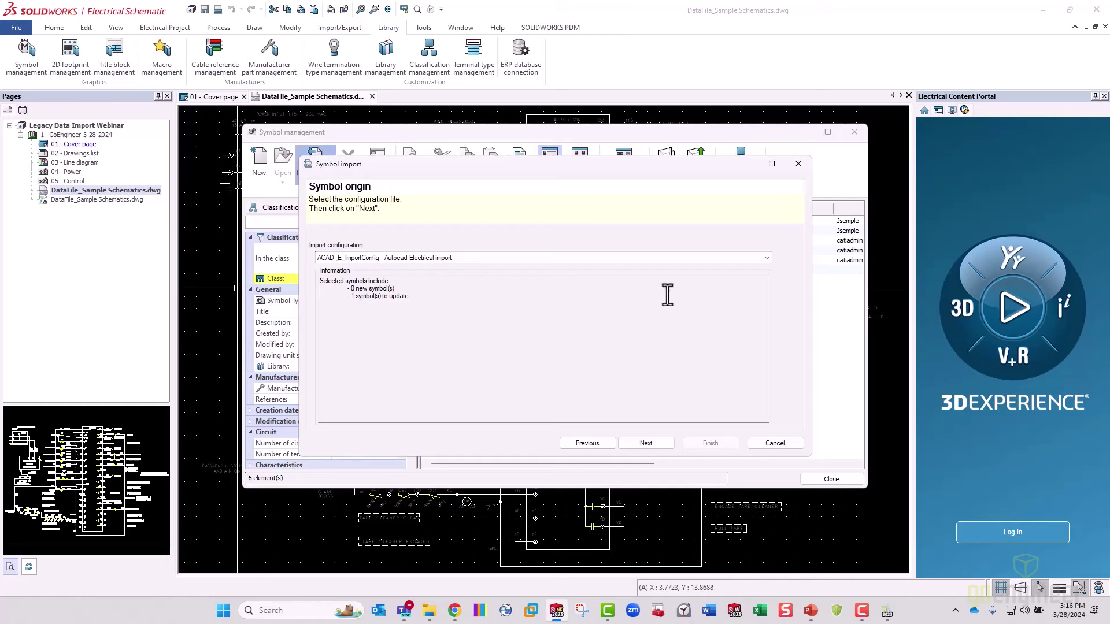
{"action": "left_click", "coordinate": [646, 444]}
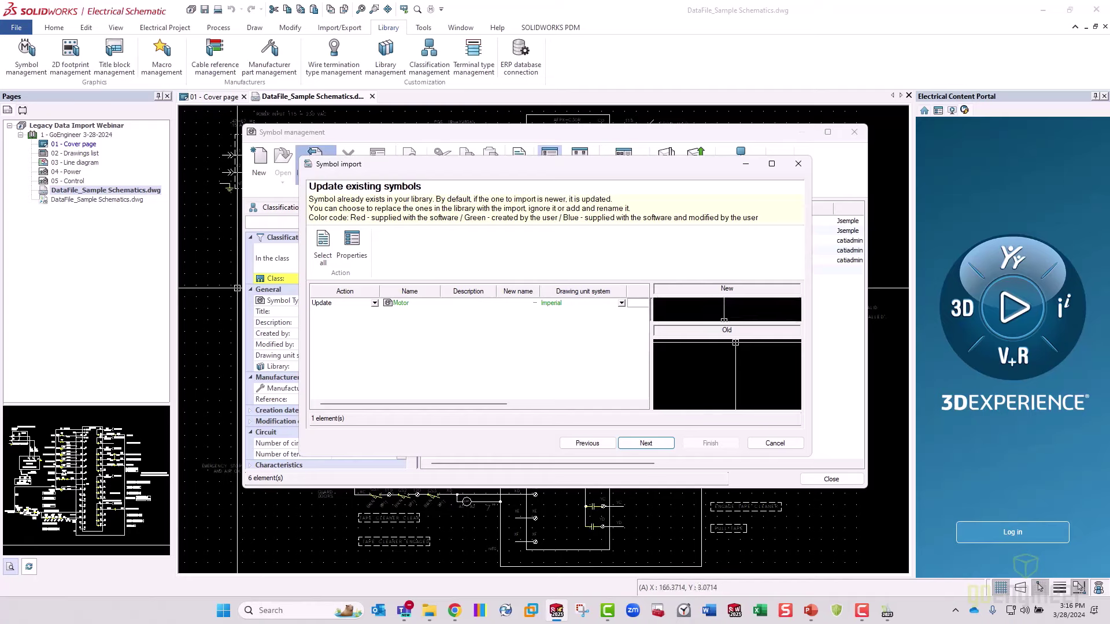
{"action": "left_click", "coordinate": [439, 304]}
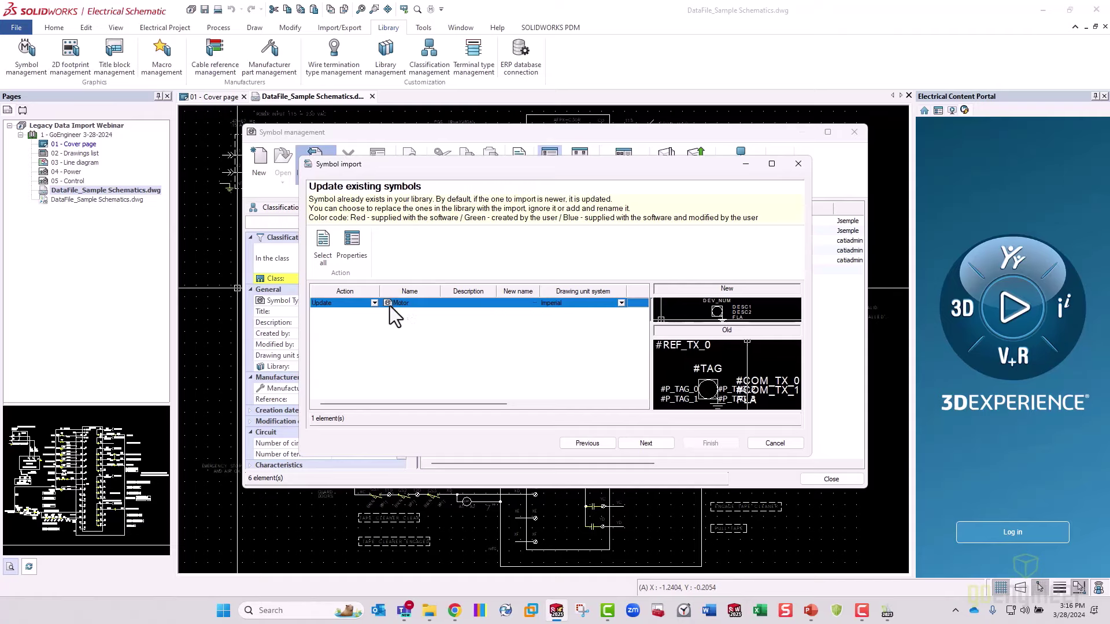
Keep the Motor symbol's action as Update with the Imperial drawing unit system and continue to attribute conversion
{"action": "left_click", "coordinate": [622, 303]}
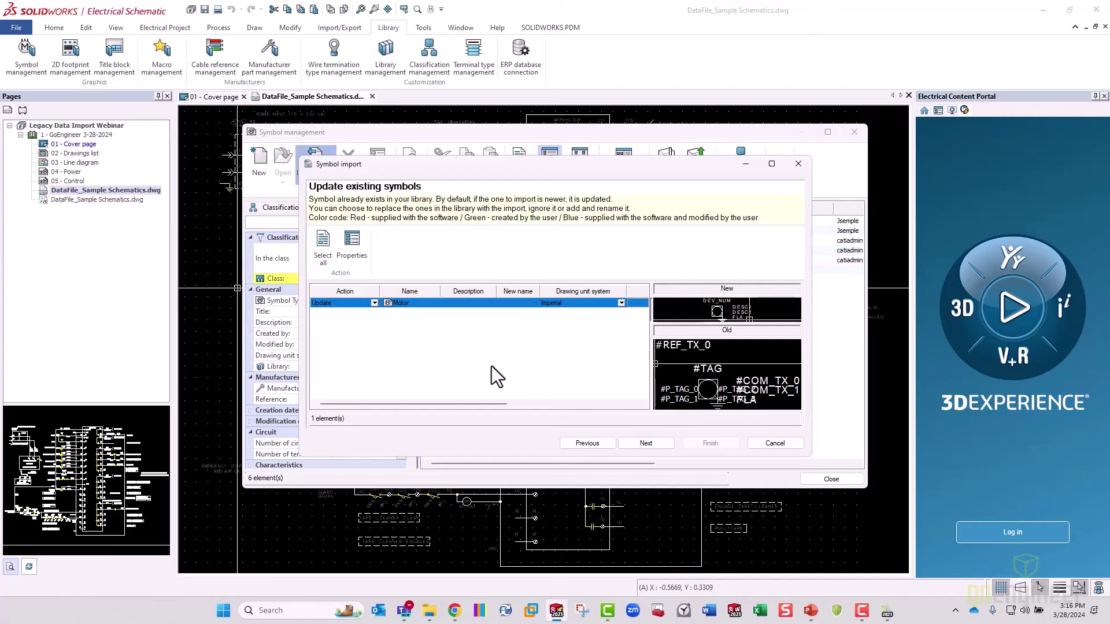
{"action": "left_click", "coordinate": [637, 442]}
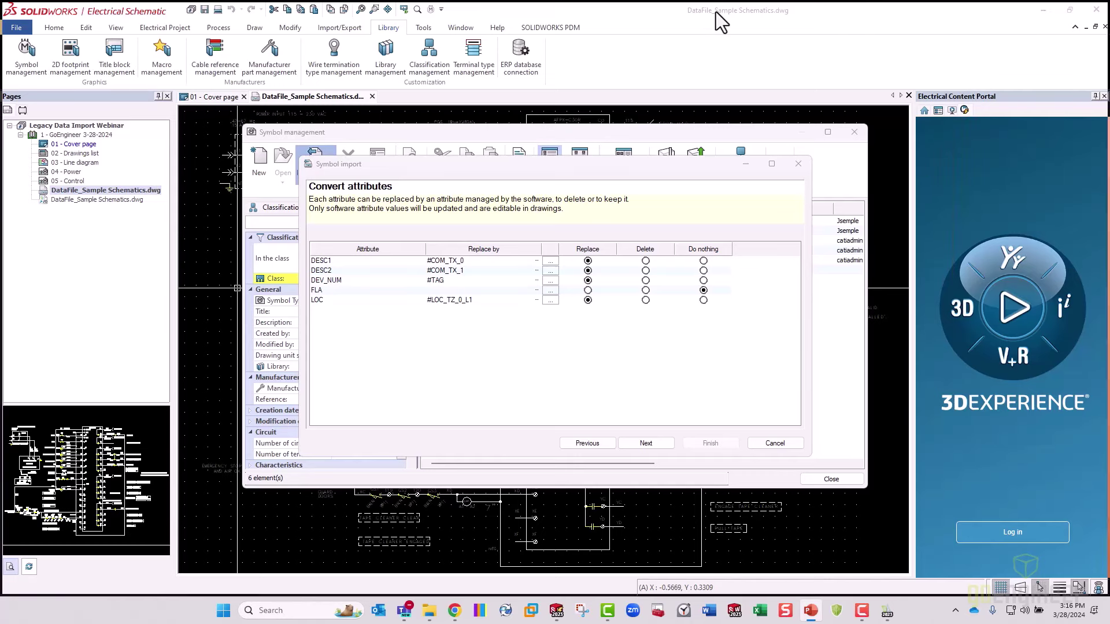
View the Import Single Symbol slide's attribute picture in PowerPoint, then return to the symbol import in SOLIDWORKS Electrical
{"action": "key", "text": "alt+Tab"}
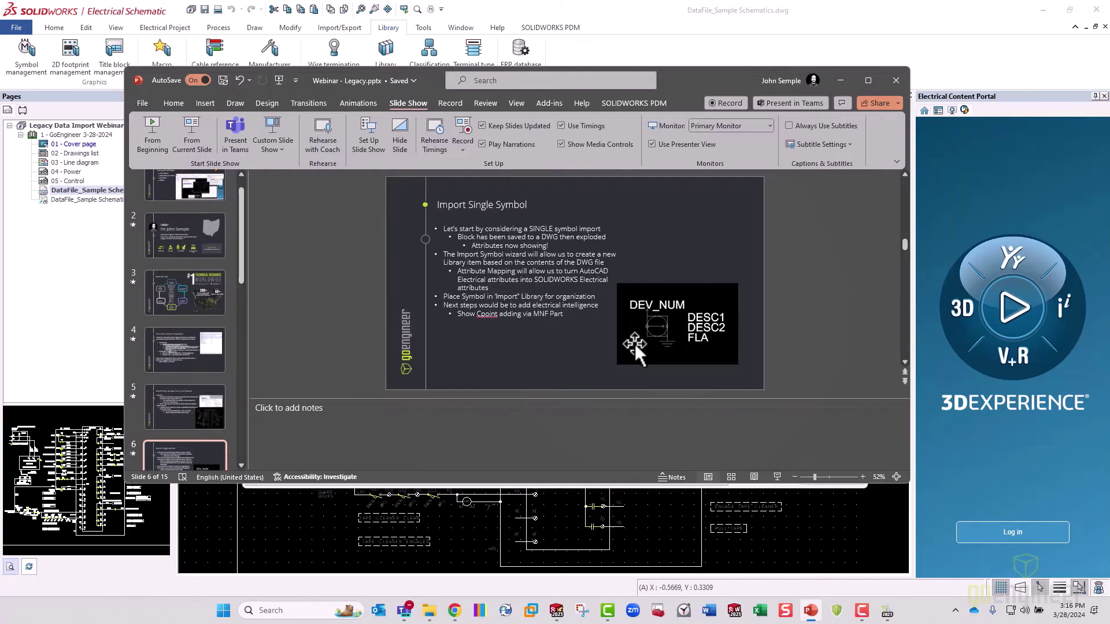
{"action": "left_click", "coordinate": [869, 80]}
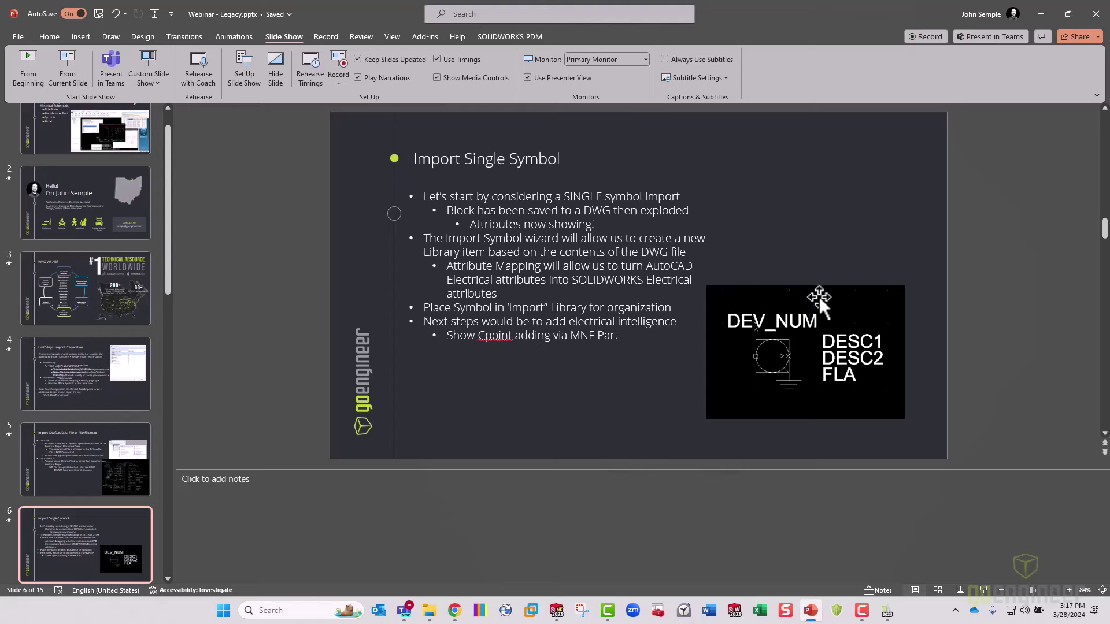
{"action": "left_click", "coordinate": [1038, 14]}
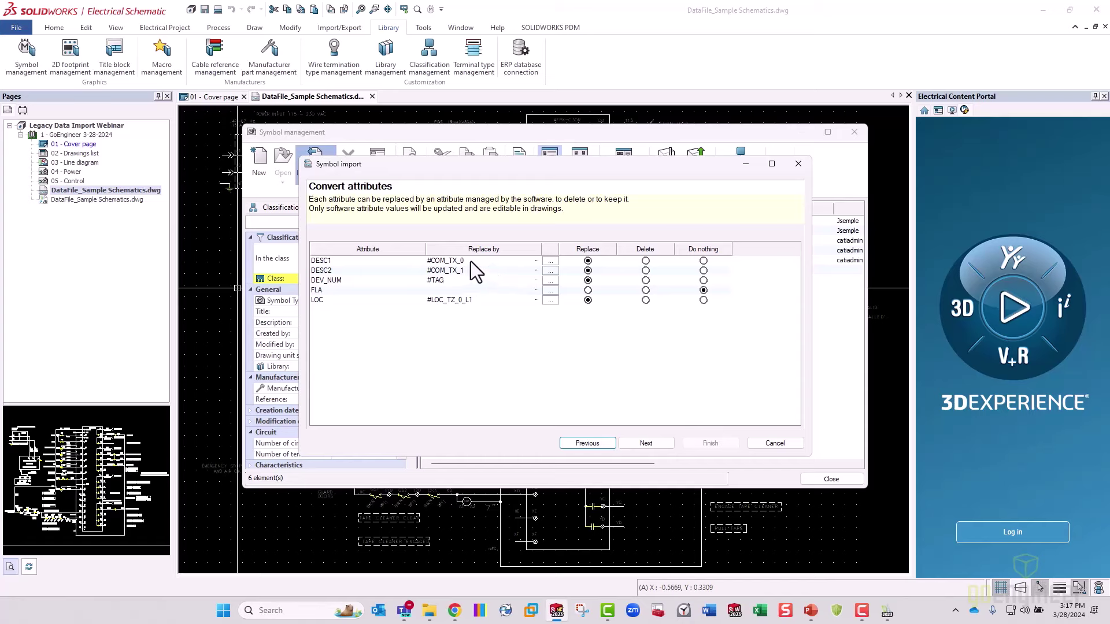
Accept the proposed attribute replacements and finish the Motor symbol import without saving the import configuration
{"action": "left_click", "coordinate": [354, 260]}
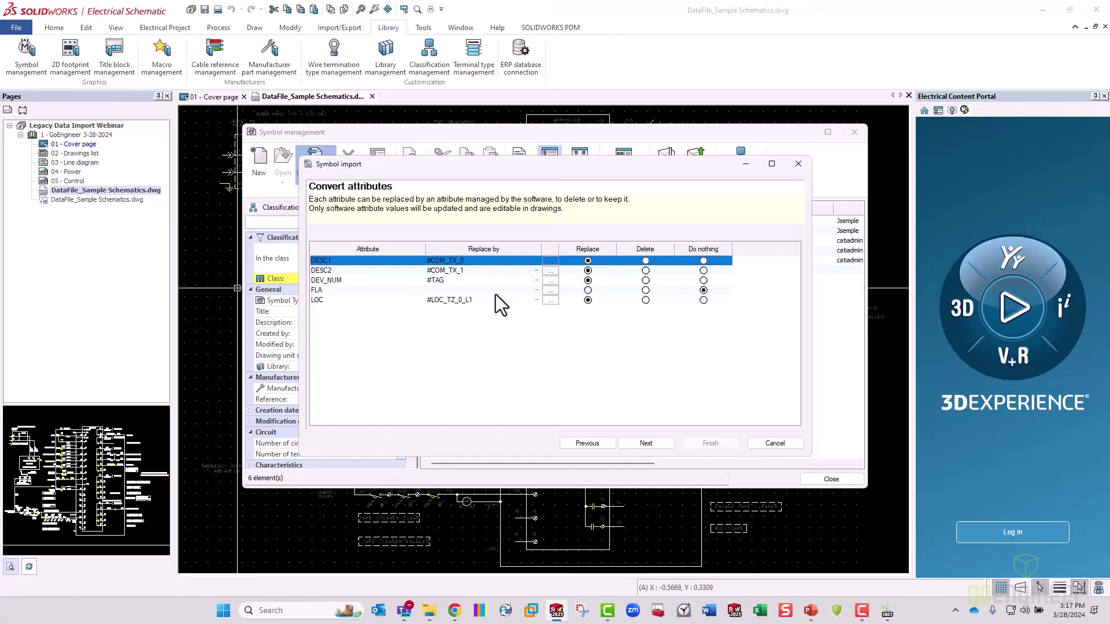
{"action": "left_click", "coordinate": [650, 441]}
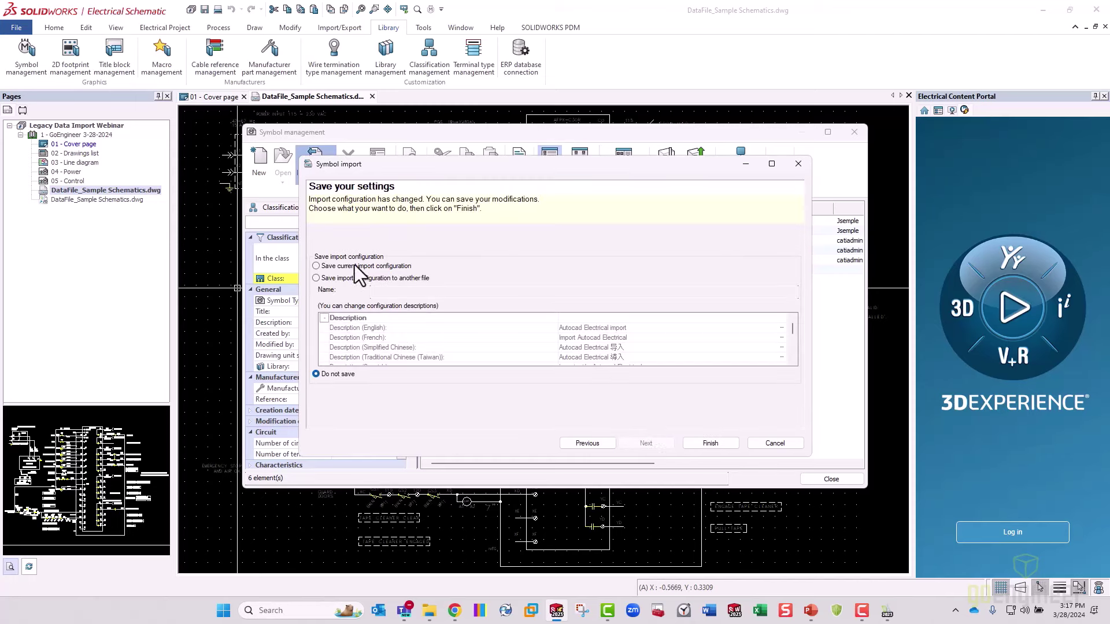
{"action": "left_click", "coordinate": [371, 267]}
{"action": "left_click", "coordinate": [345, 376]}
{"action": "left_click", "coordinate": [710, 444]}
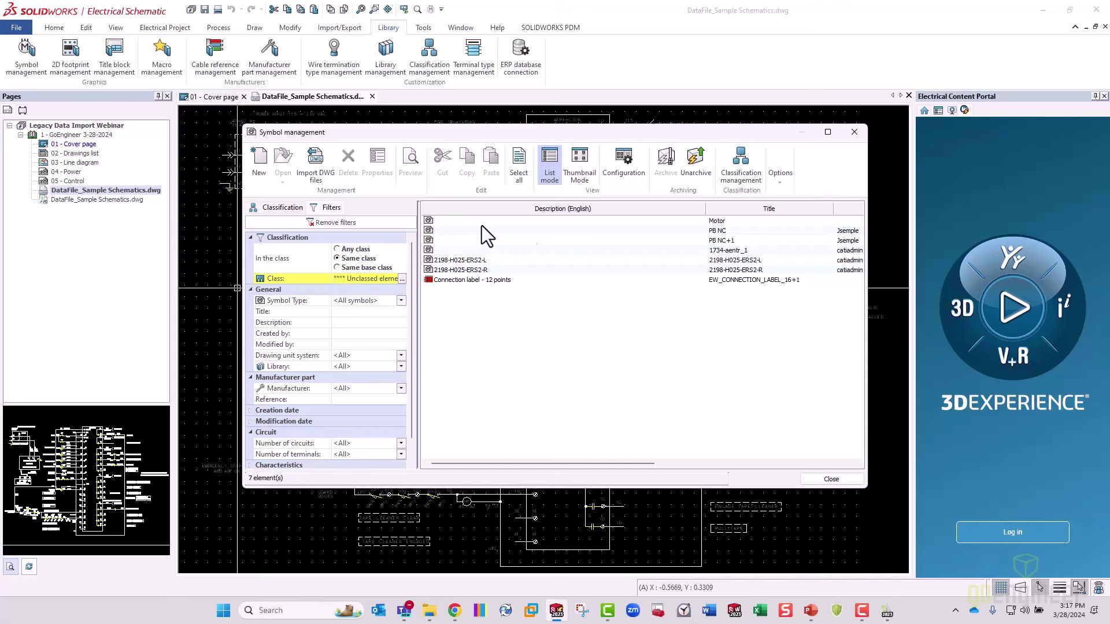
Assign the imported Motor symbol to the Legacy_Import library in its symbol properties
{"action": "left_click", "coordinate": [734, 223]}
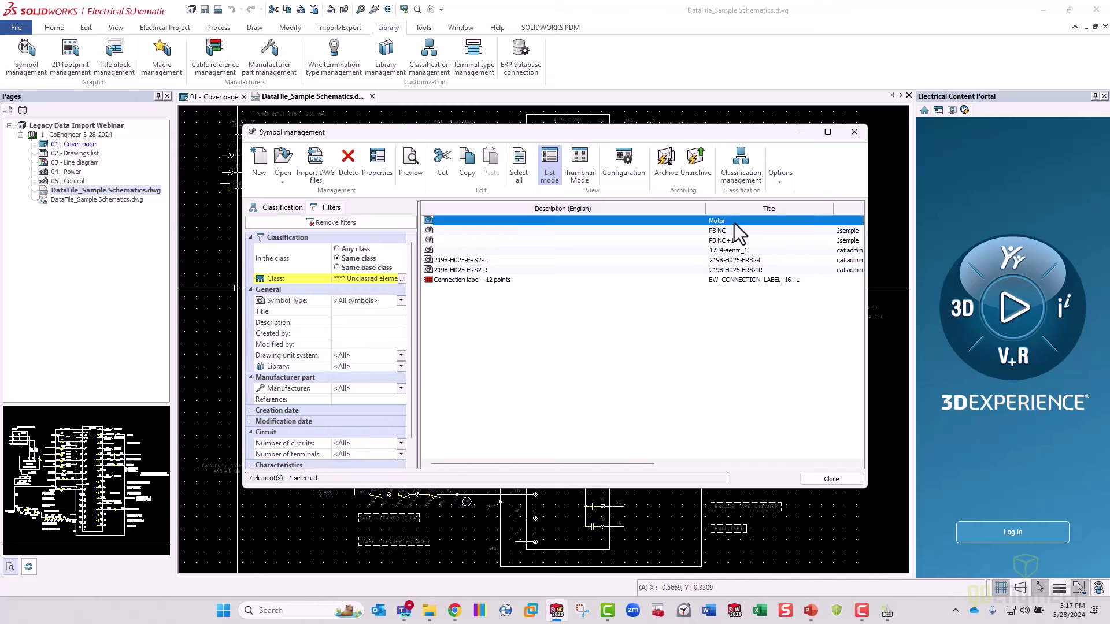
{"action": "left_click", "coordinate": [387, 163]}
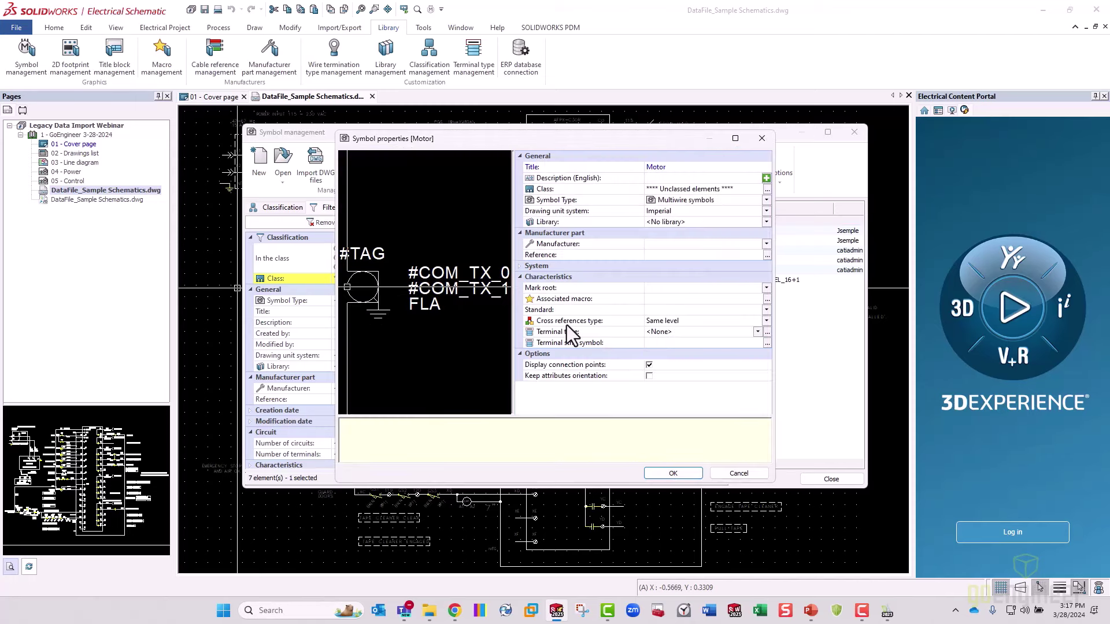
{"action": "left_click", "coordinate": [764, 222]}
{"action": "scroll", "coordinate": [639, 288], "scroll_direction": "down", "scroll_amount": 2}
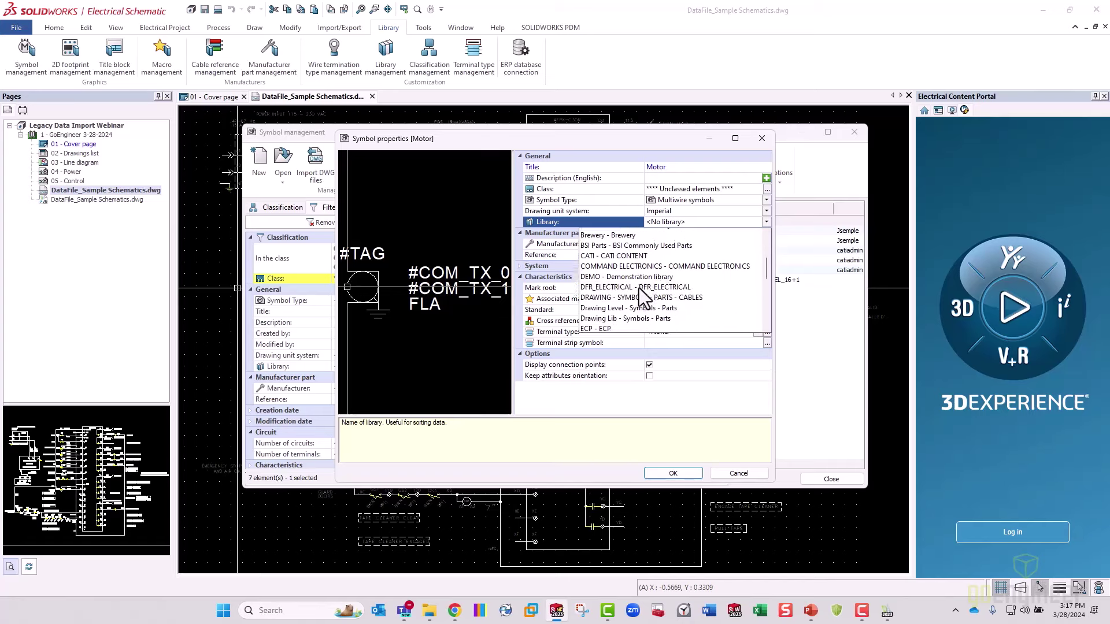
{"action": "scroll", "coordinate": [639, 289], "scroll_direction": "down", "scroll_amount": 5}
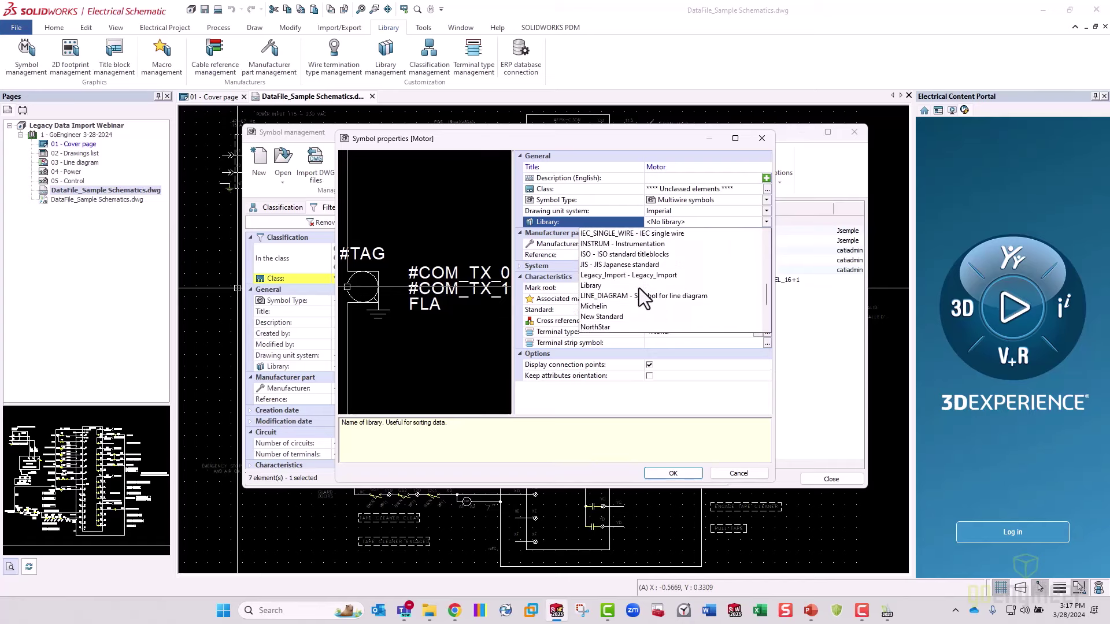
{"action": "left_click", "coordinate": [605, 275]}
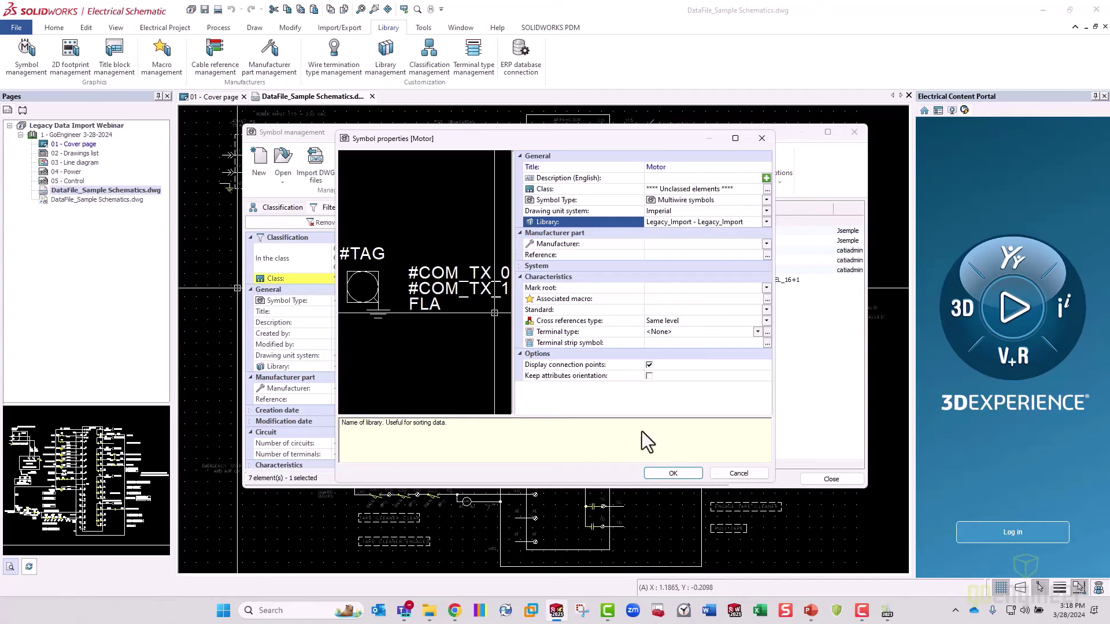
{"action": "left_click", "coordinate": [665, 472]}
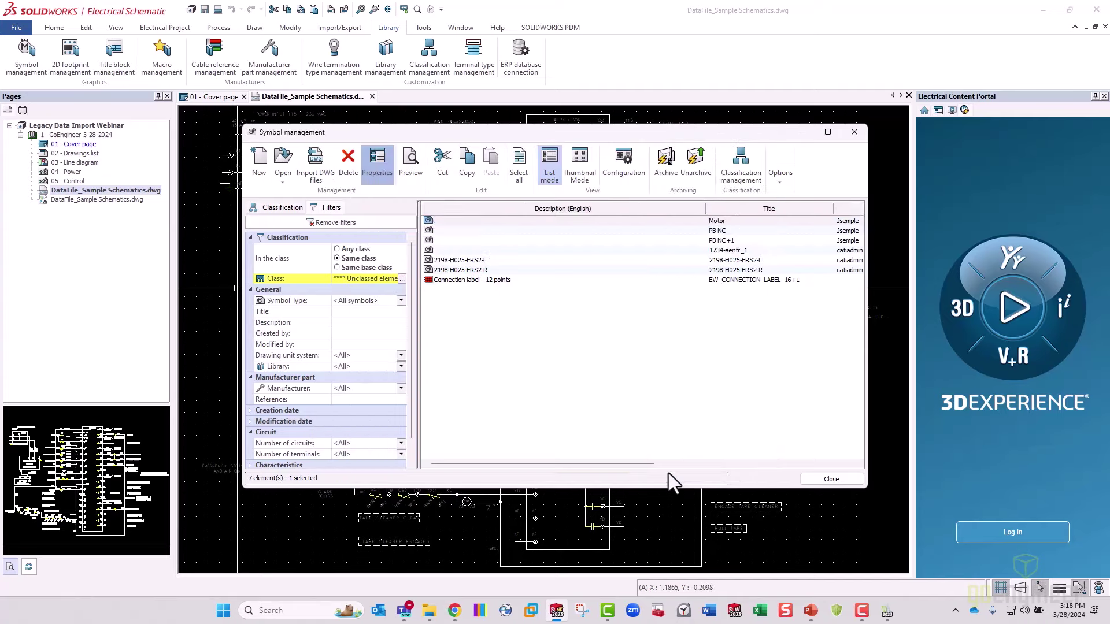
Open the Motor symbol for editing and examine its converted tag and description attributes
{"action": "double_click", "coordinate": [719, 221]}
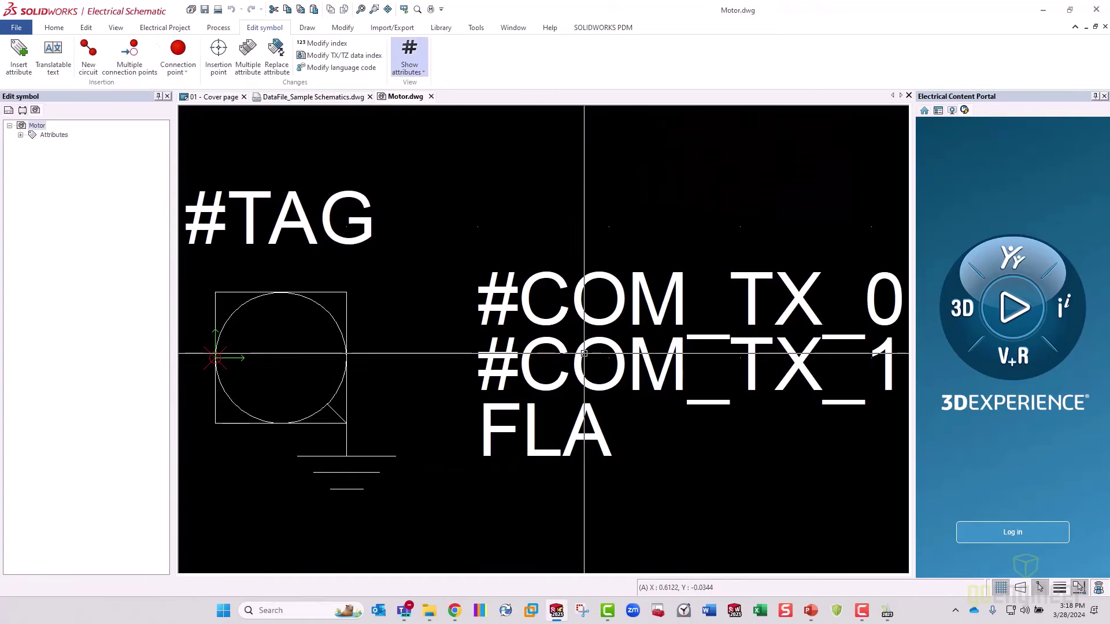
{"action": "scroll", "coordinate": [489, 289], "scroll_direction": "up", "scroll_amount": 2}
{"action": "scroll", "coordinate": [493, 303], "scroll_direction": "down", "scroll_amount": 4}
{"action": "middle_click_drag", "start_coordinate": [493, 303], "coordinate": [537, 286]}
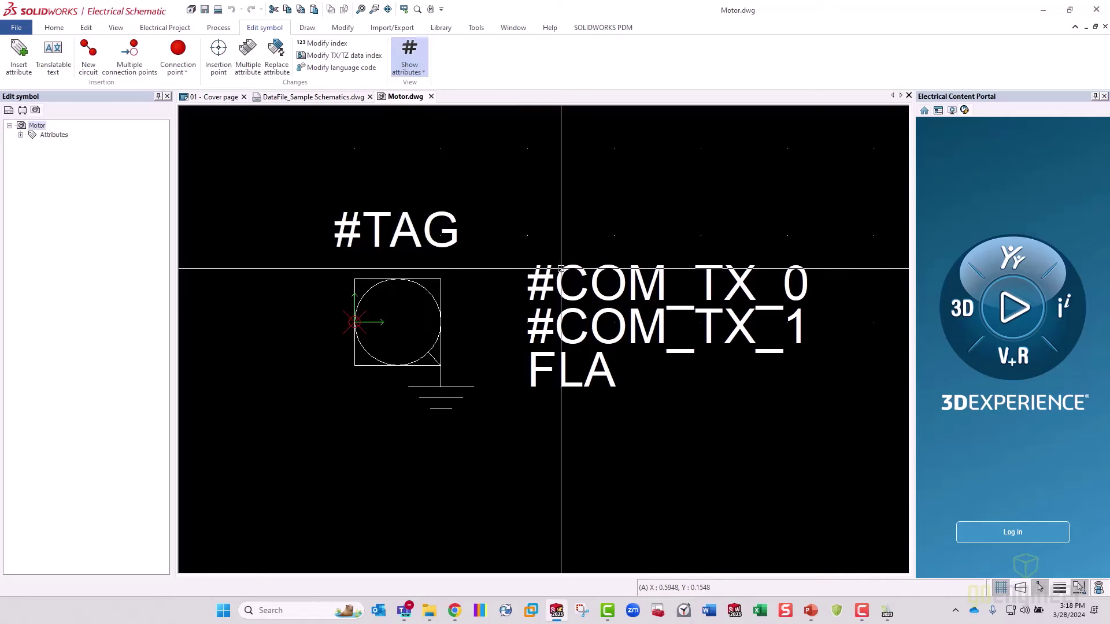
{"action": "left_click", "coordinate": [561, 323]}
{"action": "key", "text": "Escape"}
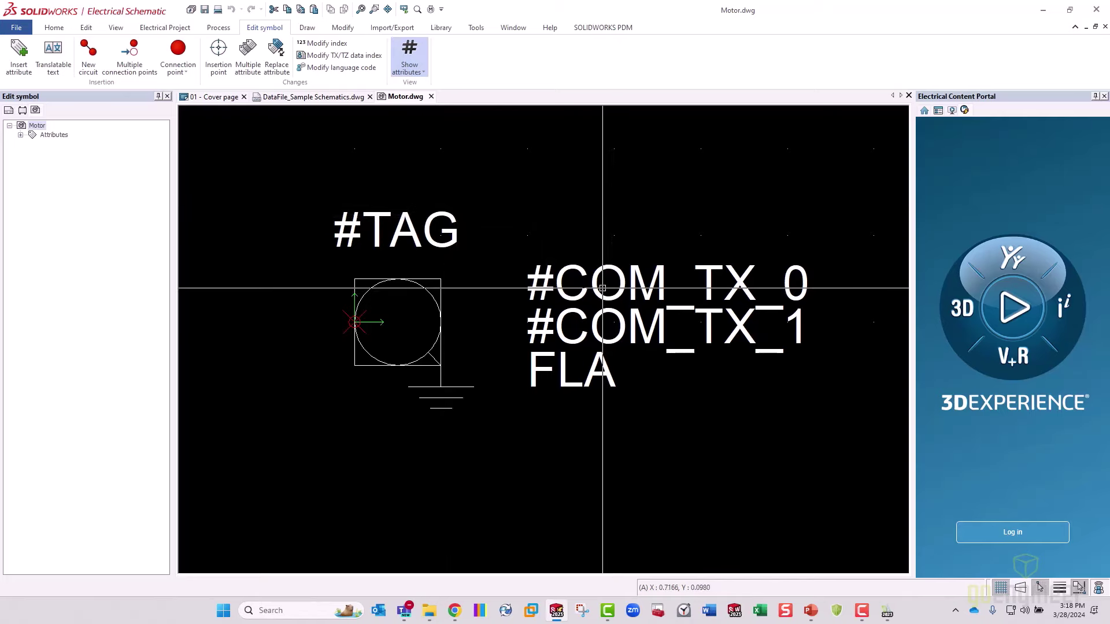
Switch to DraftSight to compare the original Motor.dwg attributes, then return to the symbol in SOLIDWORKS Electrical
{"action": "left_click", "coordinate": [887, 611]}
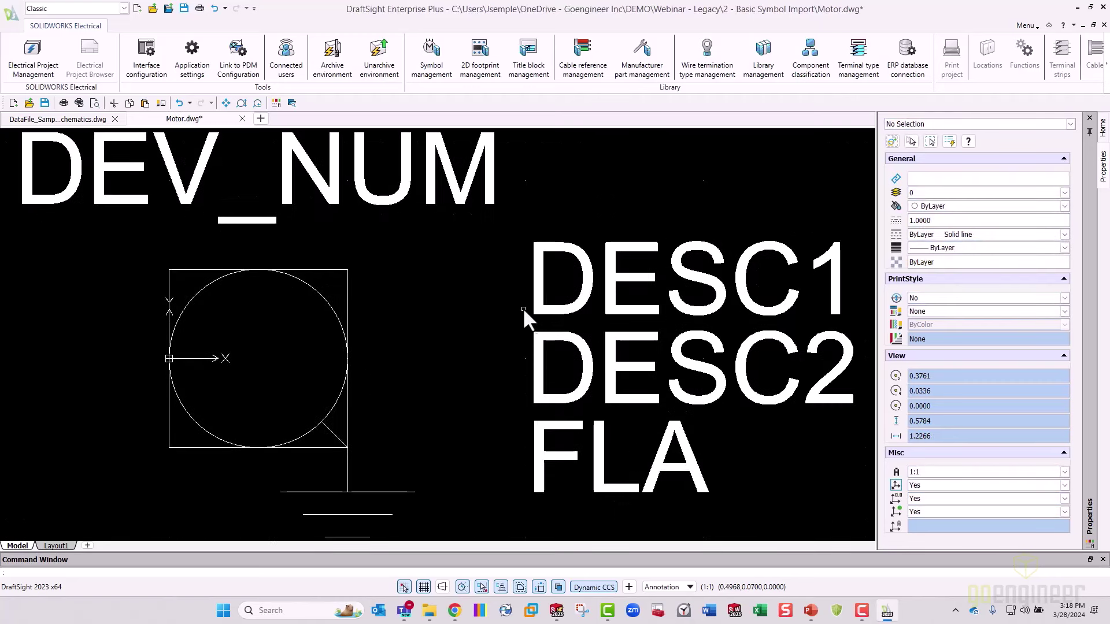
{"action": "scroll", "coordinate": [511, 243], "scroll_direction": "down", "scroll_amount": 3}
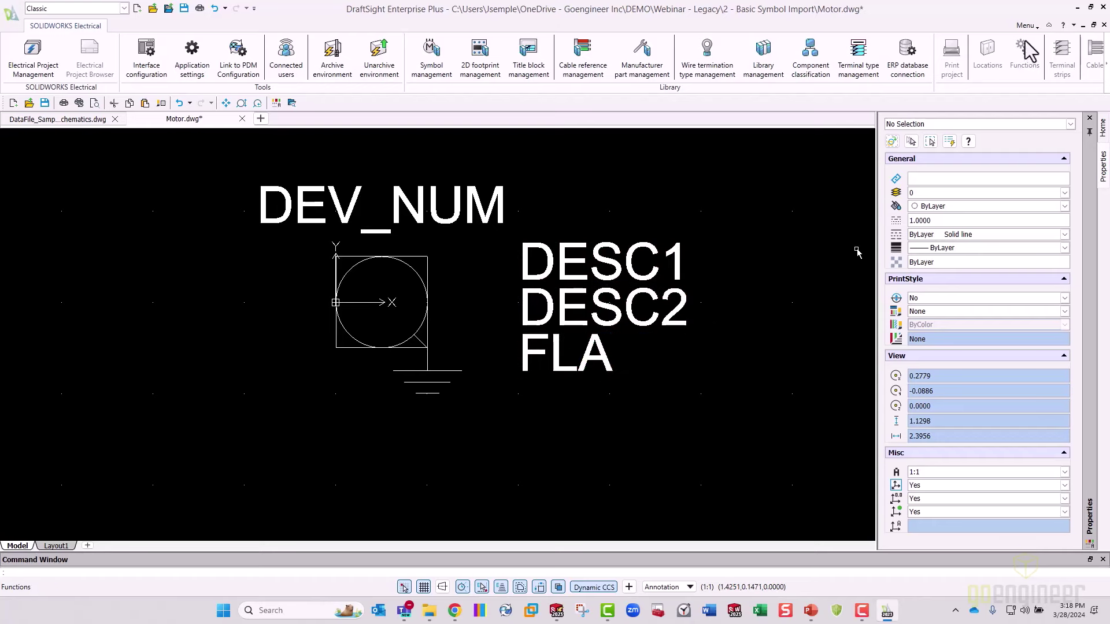
{"action": "left_click", "coordinate": [1076, 7]}
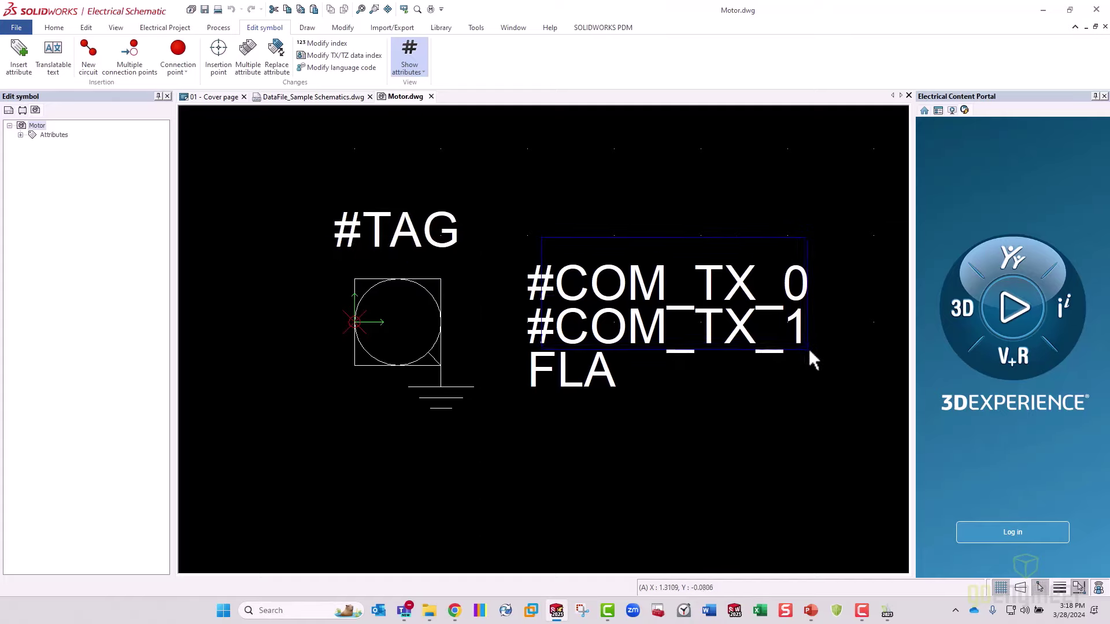
Delete the FLA attribute from the Motor symbol, then save and close the symbol drawing
{"action": "left_click", "coordinate": [606, 393]}
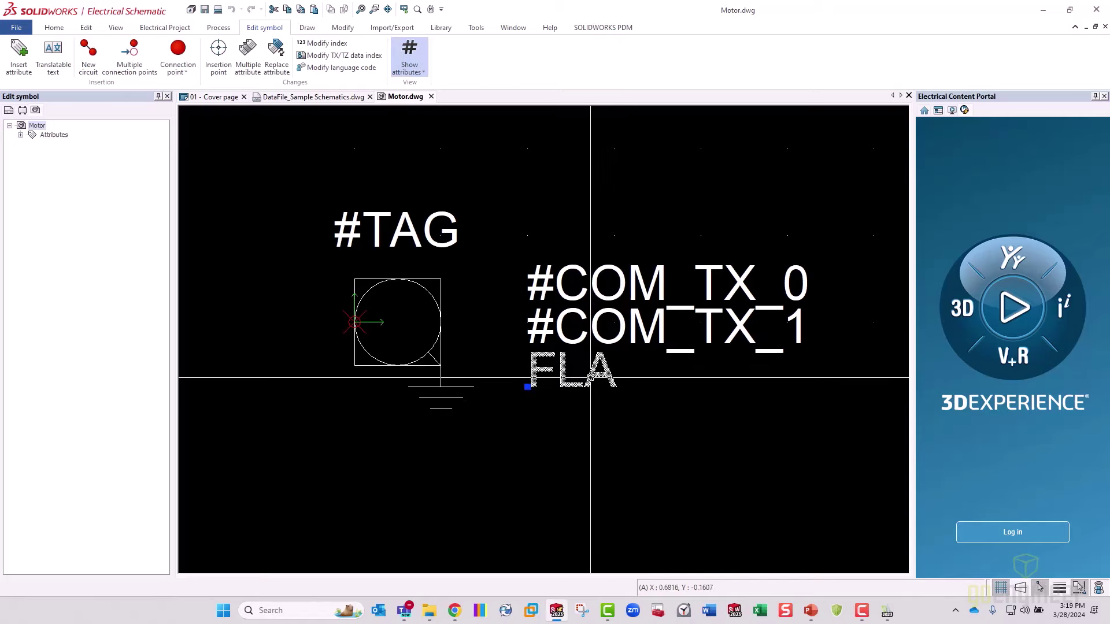
{"action": "right_click", "coordinate": [594, 375]}
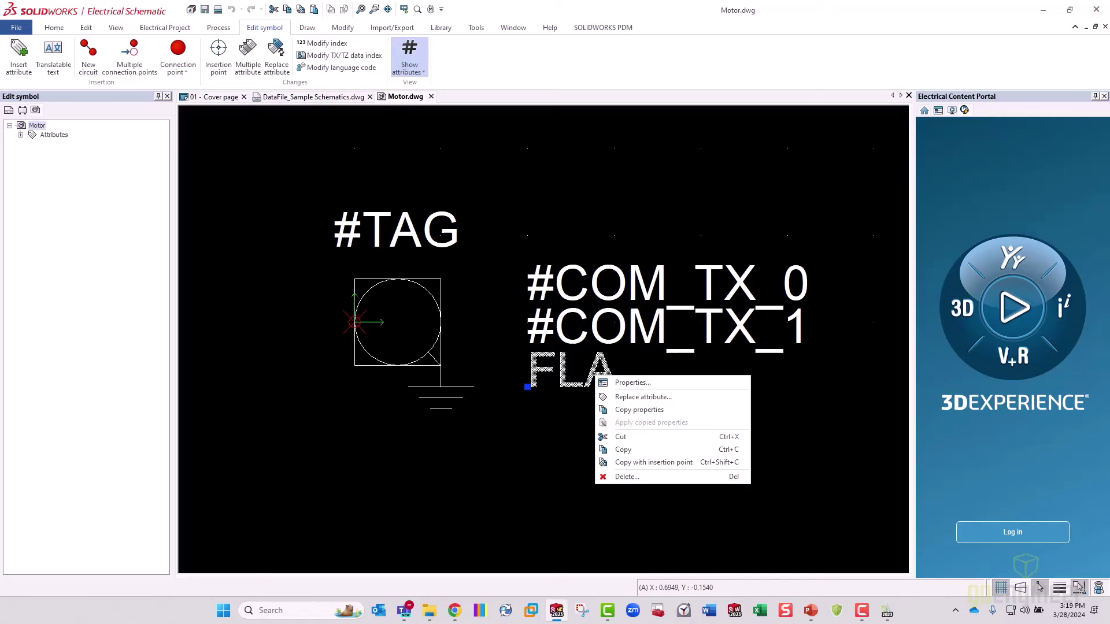
{"action": "left_click", "coordinate": [626, 478]}
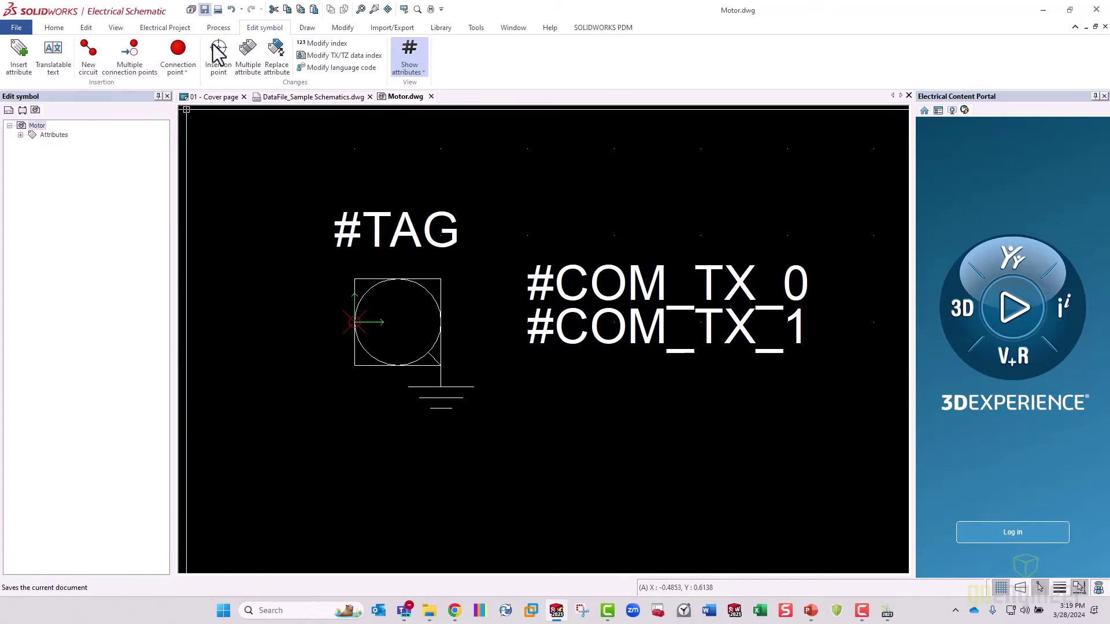
{"action": "left_click", "coordinate": [430, 96]}
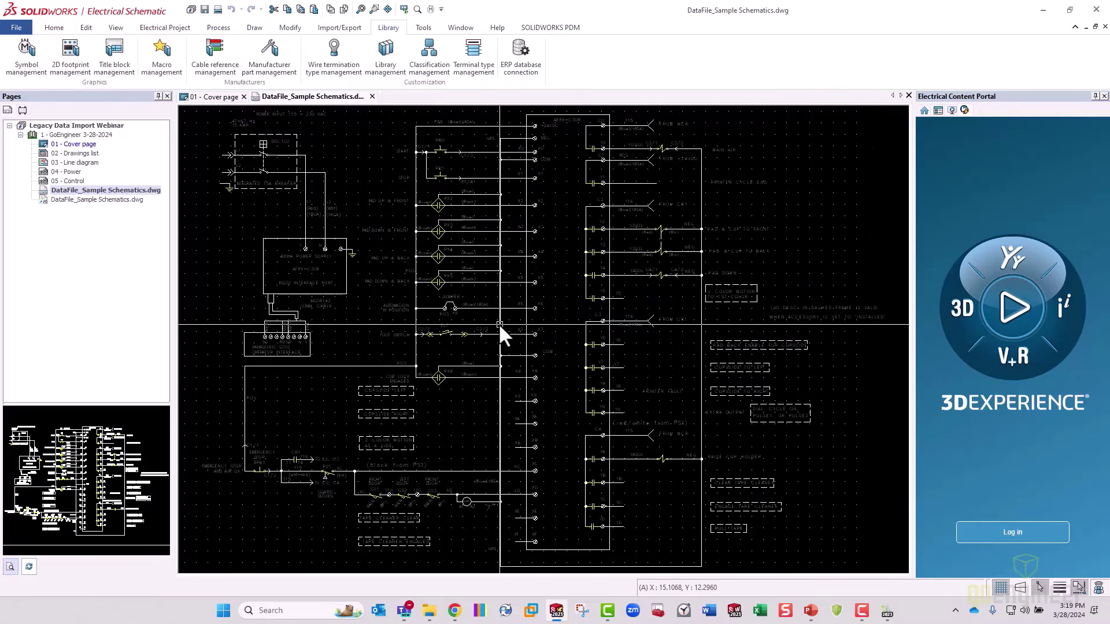
Open the 04 - Power page, start inserting a symbol, and filter the available symbols to only the Legacy_Import library
{"action": "double_click", "coordinate": [71, 173]}
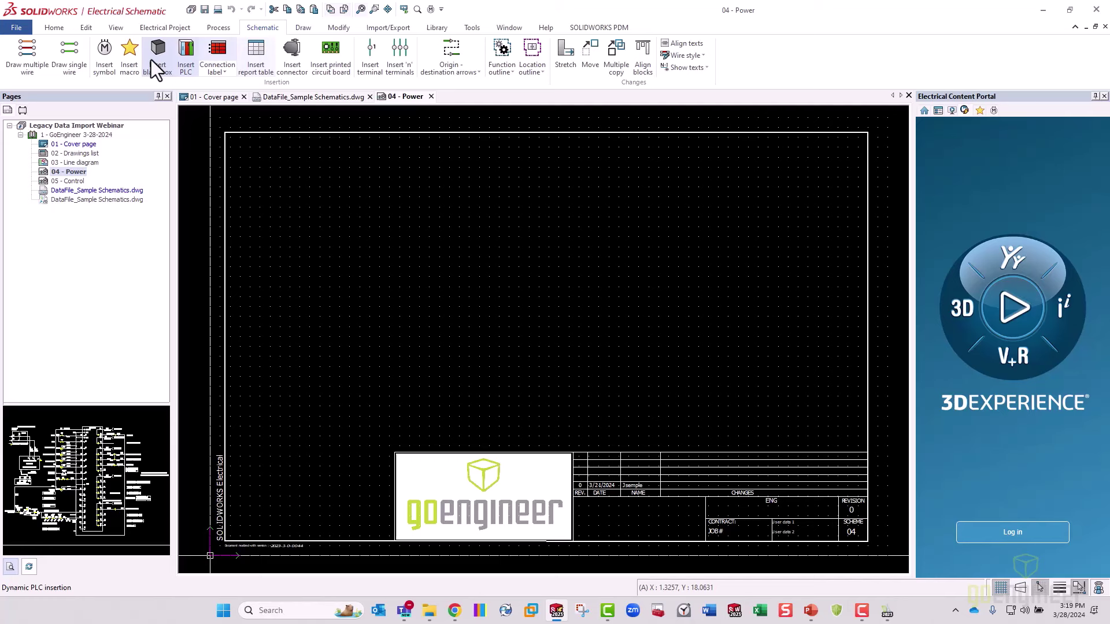
{"action": "left_click", "coordinate": [104, 55]}
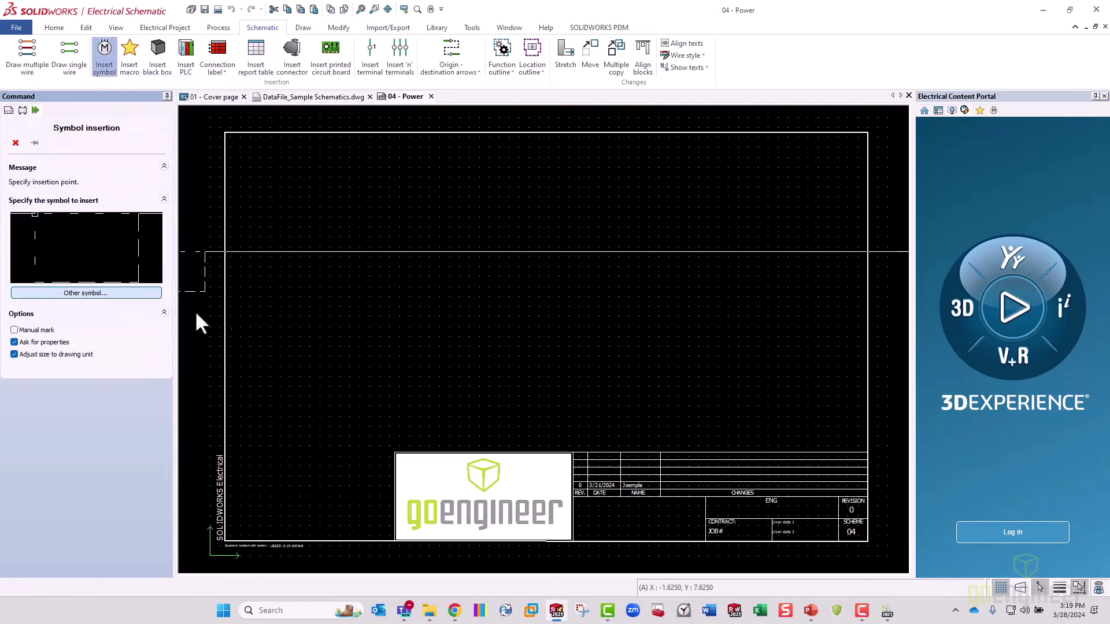
{"action": "left_click", "coordinate": [113, 294]}
{"action": "left_click", "coordinate": [331, 206]}
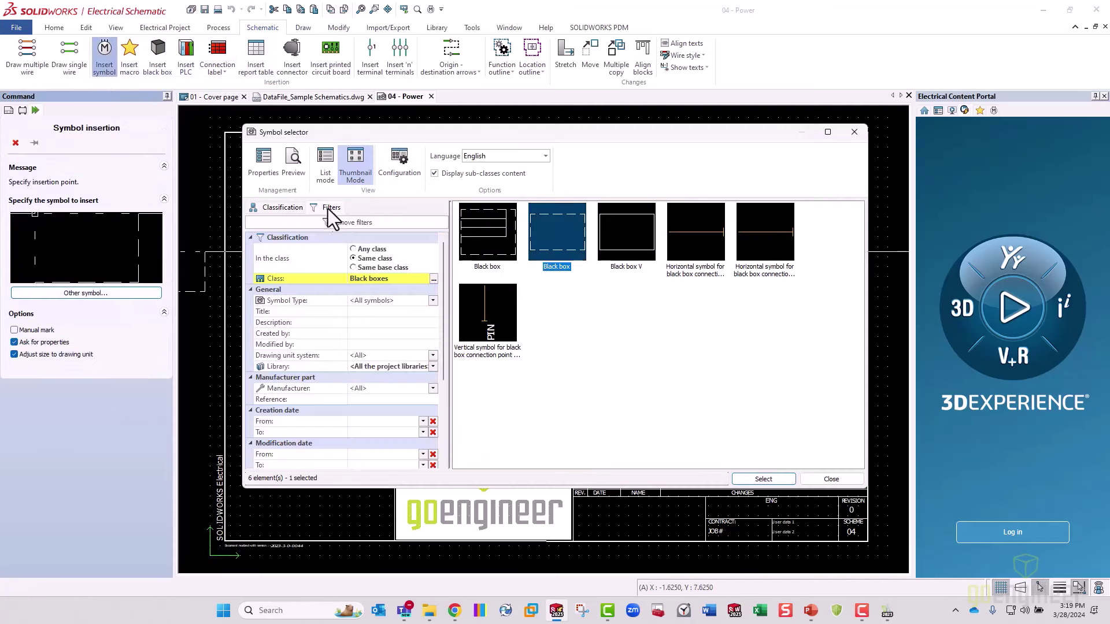
{"action": "left_click", "coordinate": [347, 222]}
{"action": "left_click", "coordinate": [433, 366]}
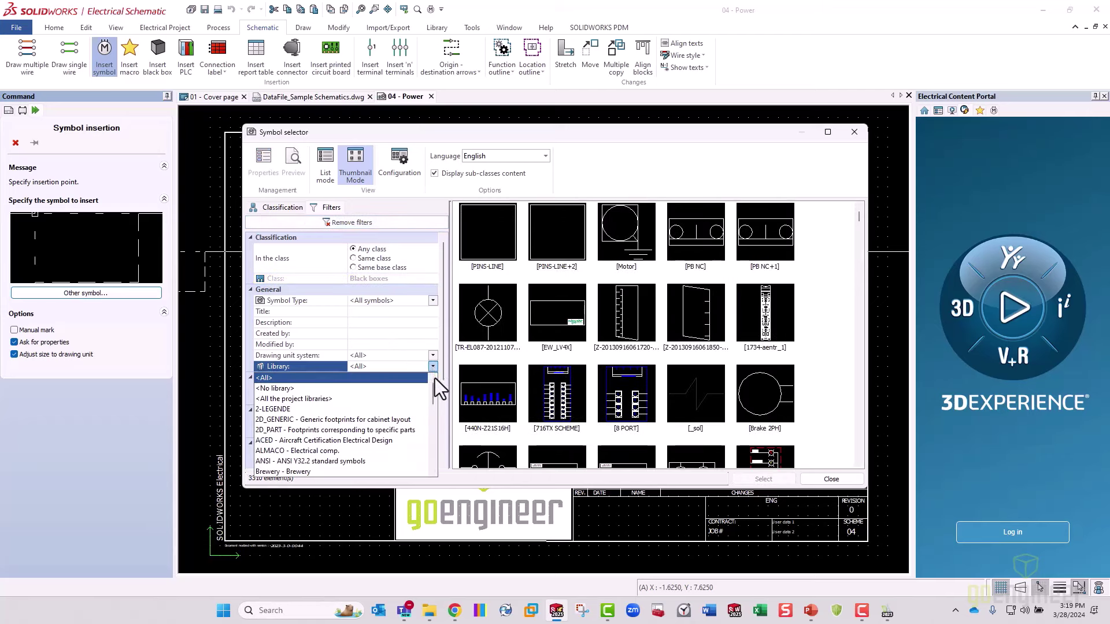
{"action": "scroll", "coordinate": [386, 442], "scroll_direction": "down", "scroll_amount": 5}
{"action": "scroll", "coordinate": [385, 442], "scroll_direction": "down", "scroll_amount": 8}
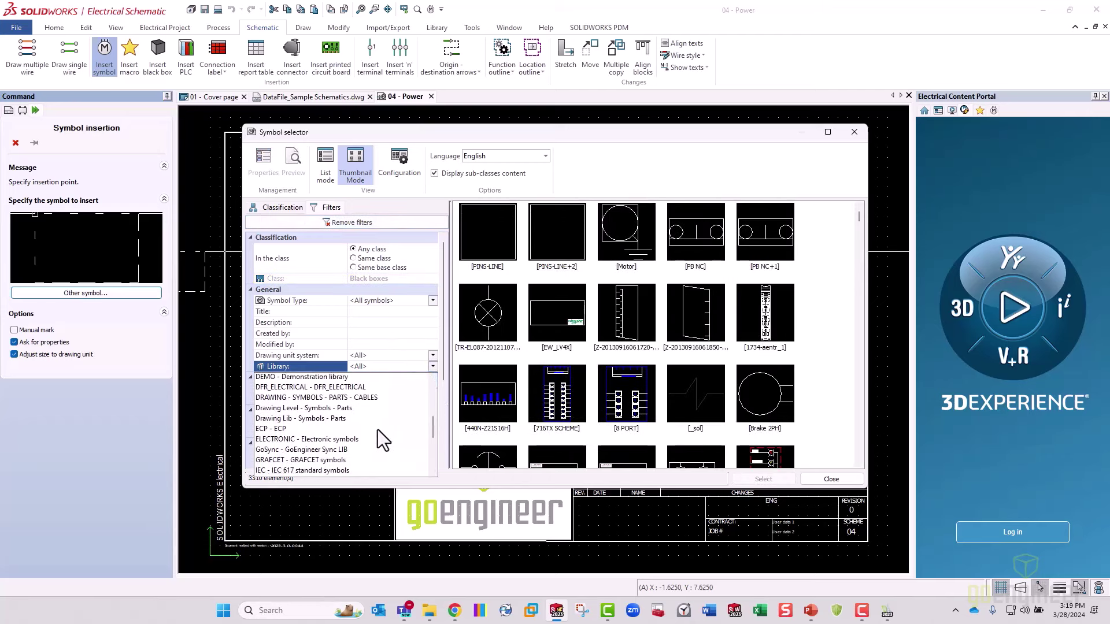
{"action": "left_click", "coordinate": [340, 454]}
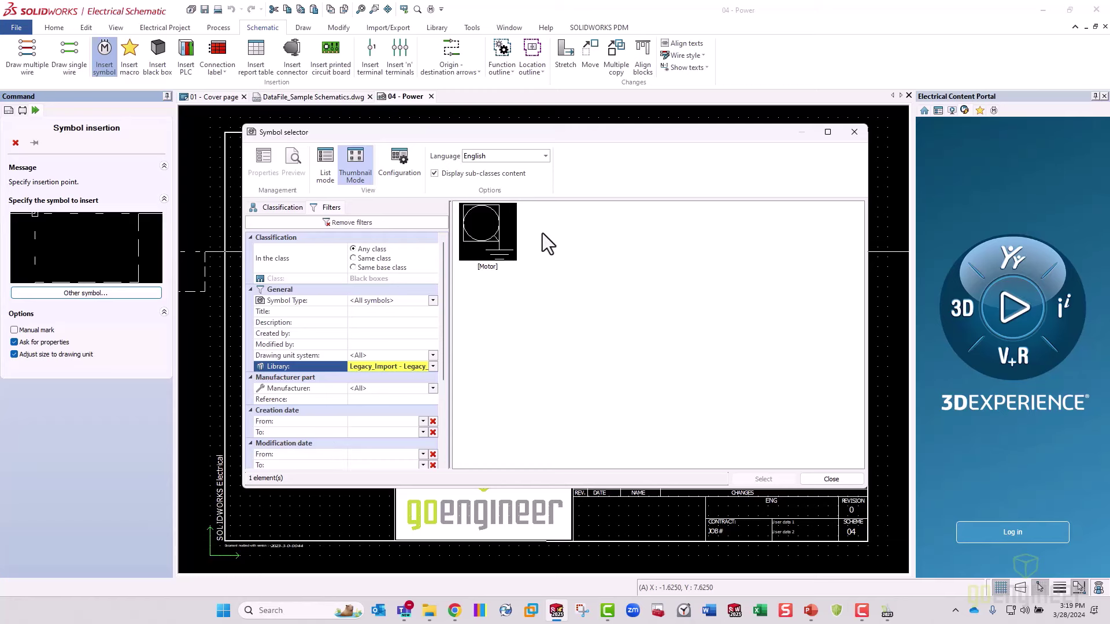
Insert the Motor symbol just above the title block at about X 9.125, Y 3.375, accepting its default symbol properties
{"action": "double_click", "coordinate": [474, 238]}
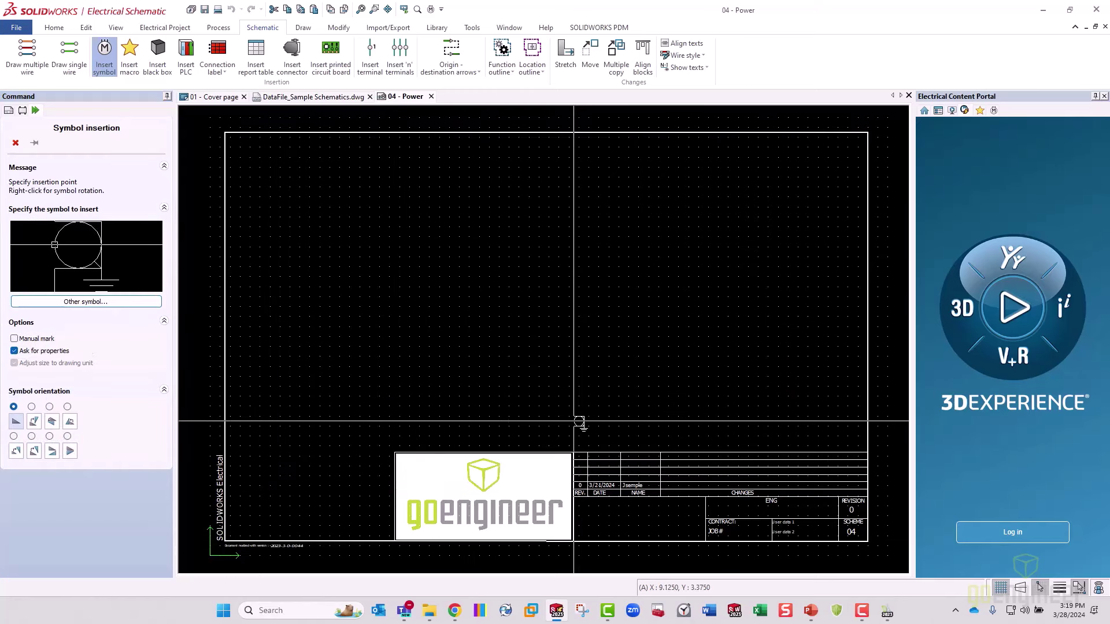
{"action": "left_click", "coordinate": [578, 421]}
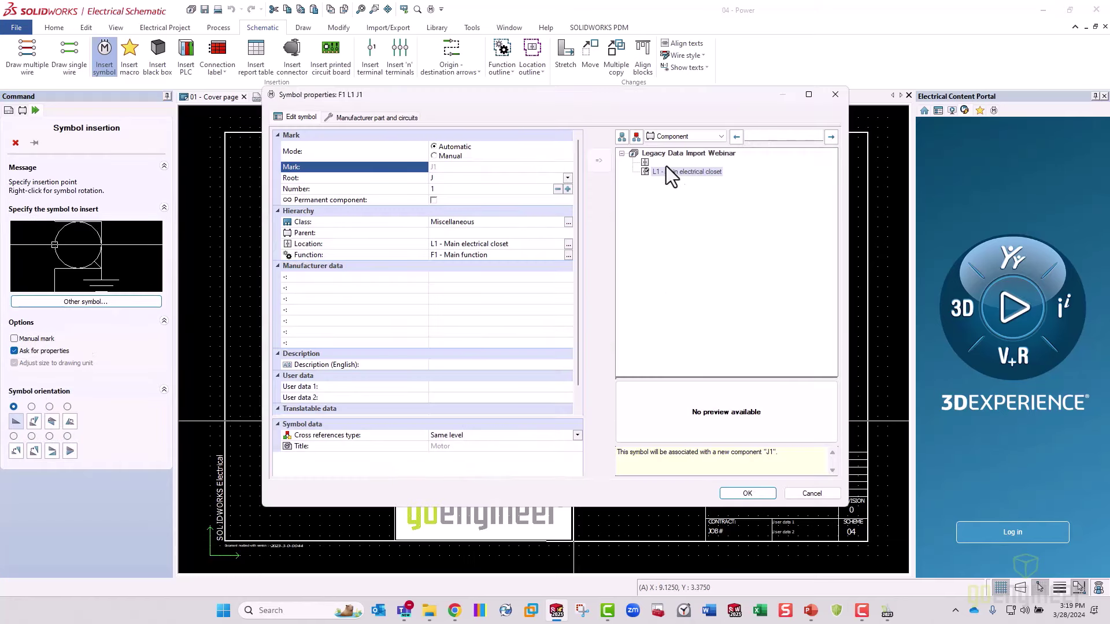
{"action": "left_click", "coordinate": [746, 493]}
{"action": "key", "text": "Escape"}
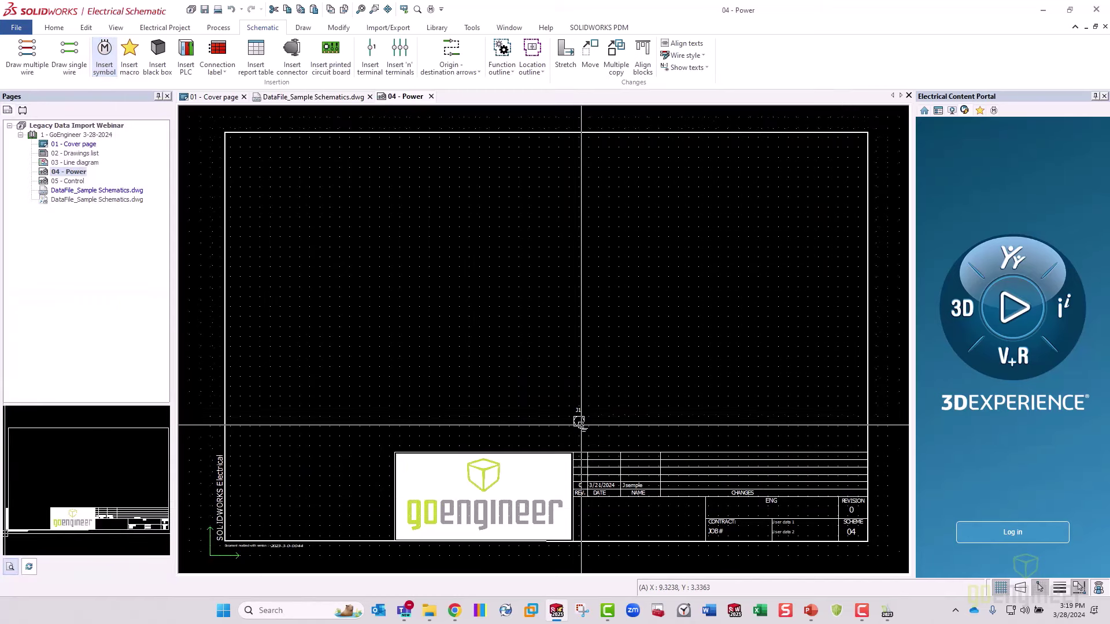
{"action": "scroll", "coordinate": [581, 420], "scroll_direction": "up", "scroll_amount": 5}
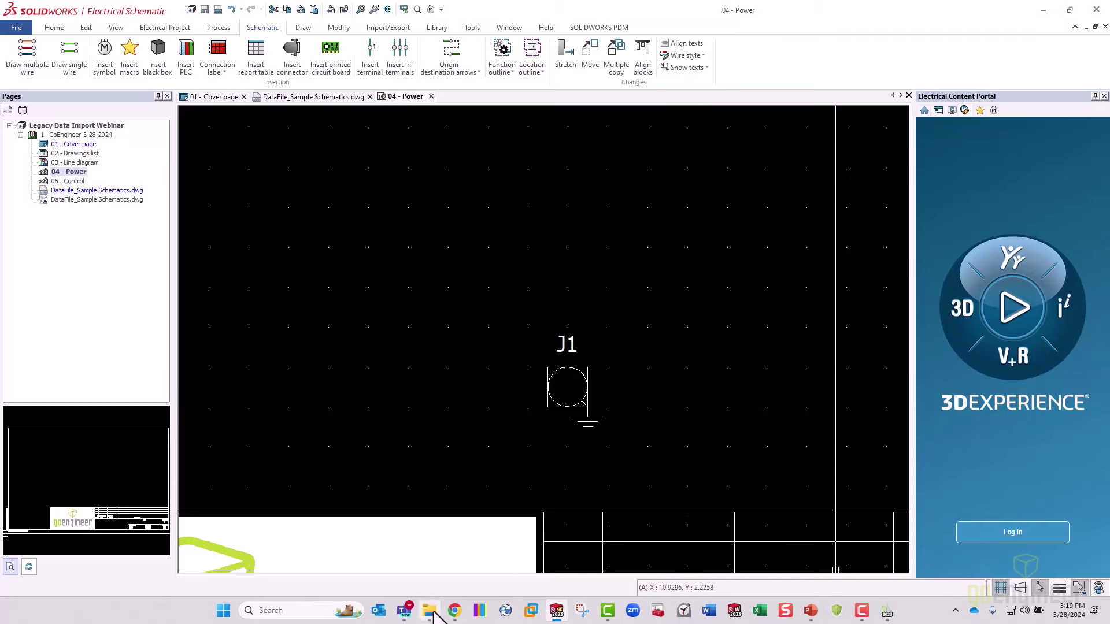
Switch to PowerPoint to view the Import Single Symbol slide
{"action": "left_click", "coordinate": [809, 608]}
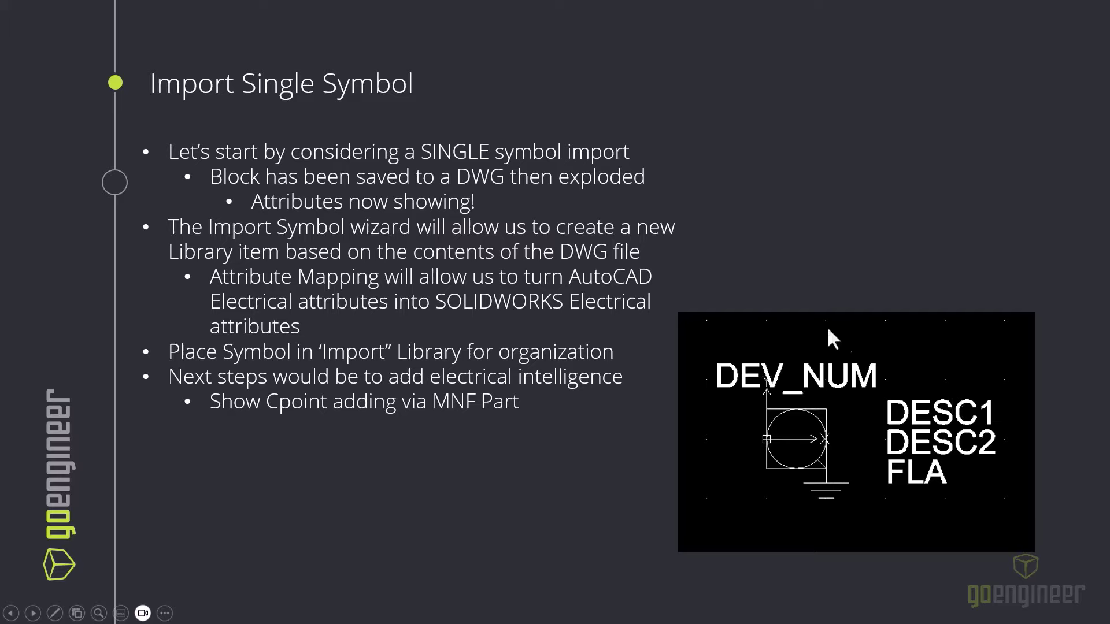
Advance the presentation to the Legacy Title Block Import (COVER PAGE) slide
{"action": "left_click", "coordinate": [696, 331]}
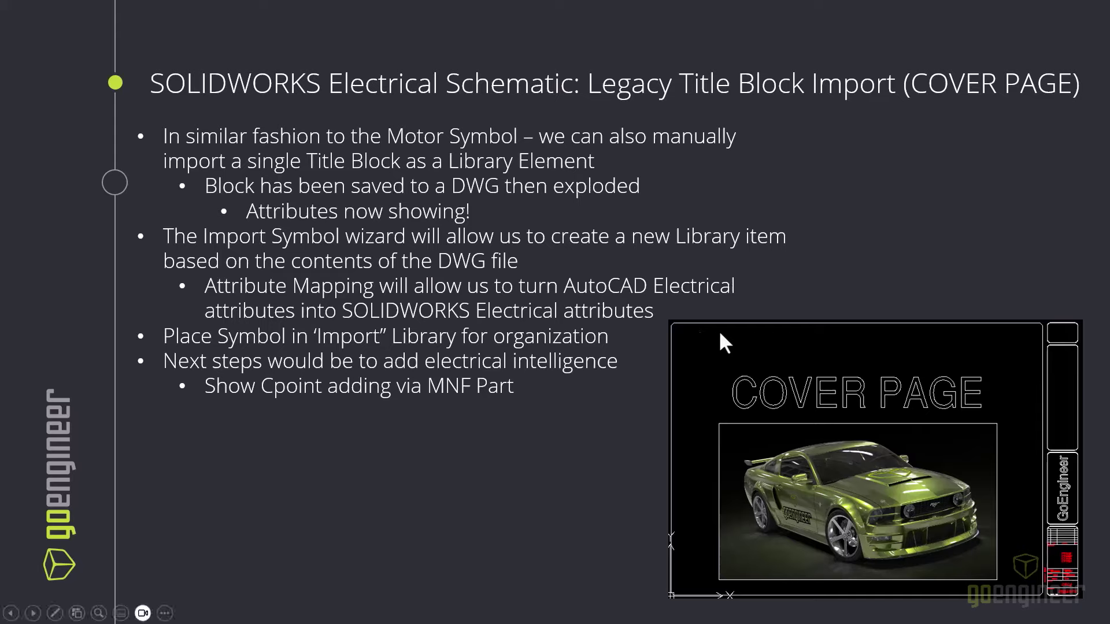
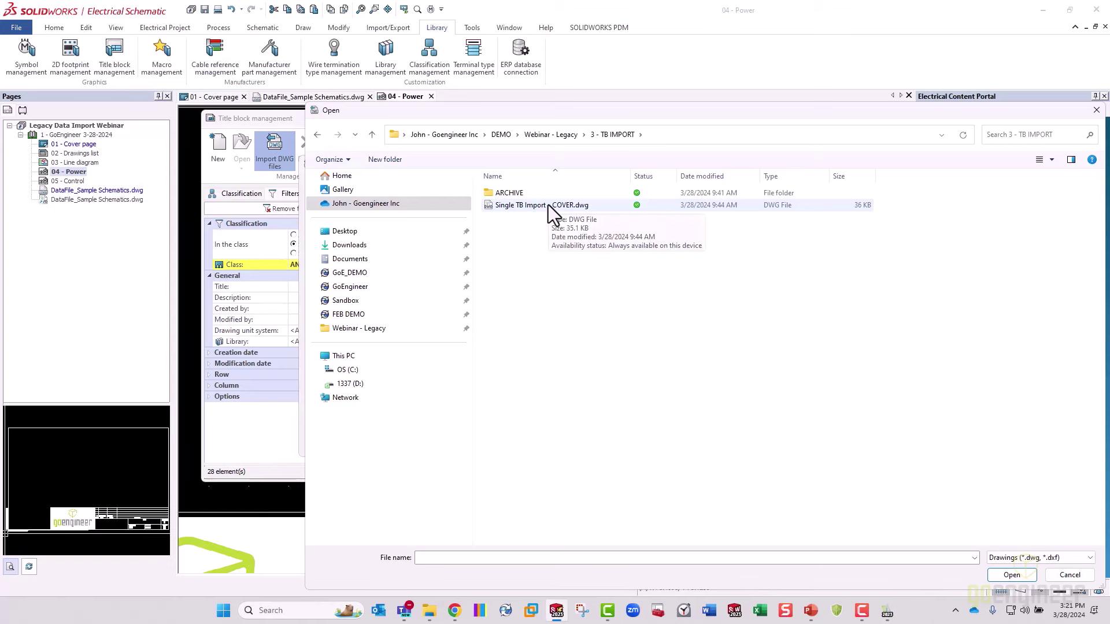
Load Single TB Import - COVER.dwg into the title block import wizard using the ACAD_E_ImportConfig - Autocad Electrical import configuration
{"action": "double_click", "coordinate": [548, 204]}
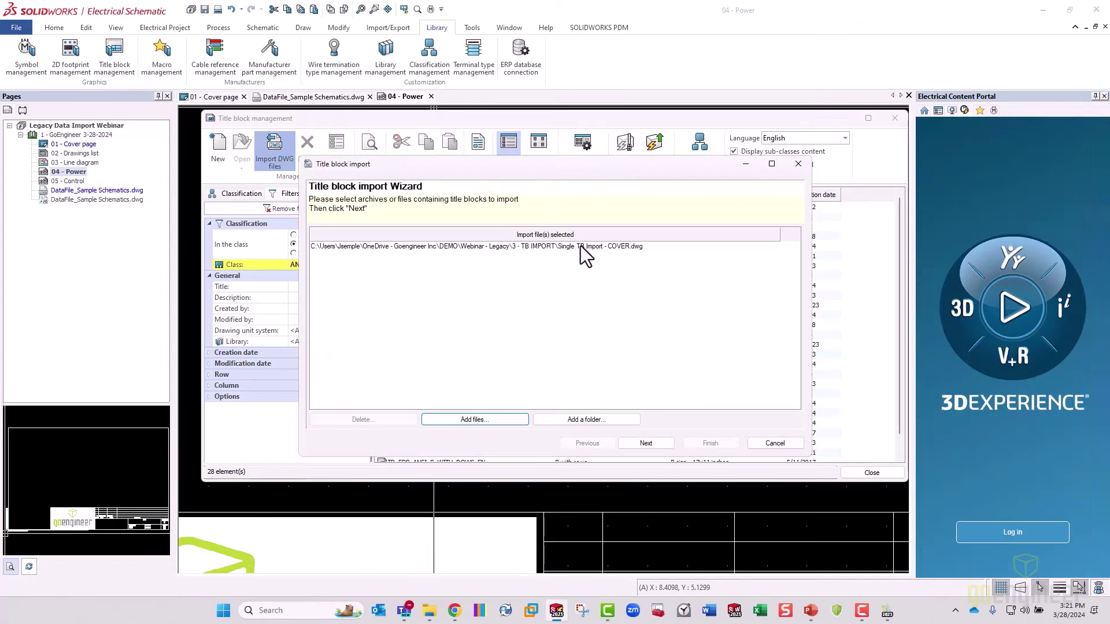
{"action": "left_click", "coordinate": [638, 445]}
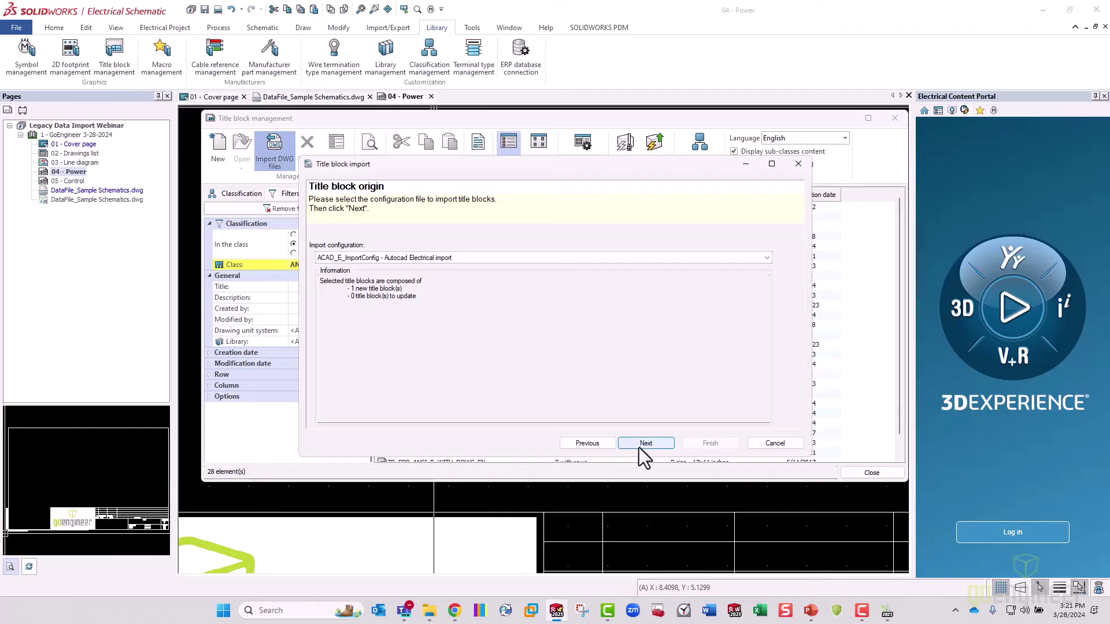
{"action": "left_click", "coordinate": [349, 291]}
{"action": "left_click_drag", "start_coordinate": [350, 291], "coordinate": [407, 287]}
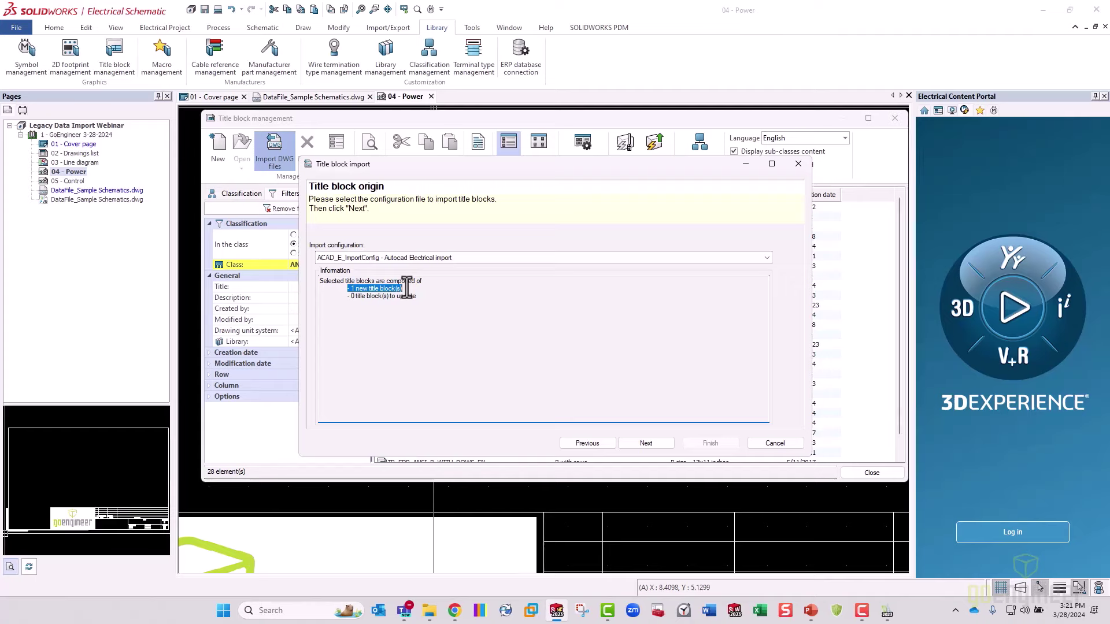
{"action": "left_click", "coordinate": [446, 257]}
{"action": "left_click", "coordinate": [445, 260]}
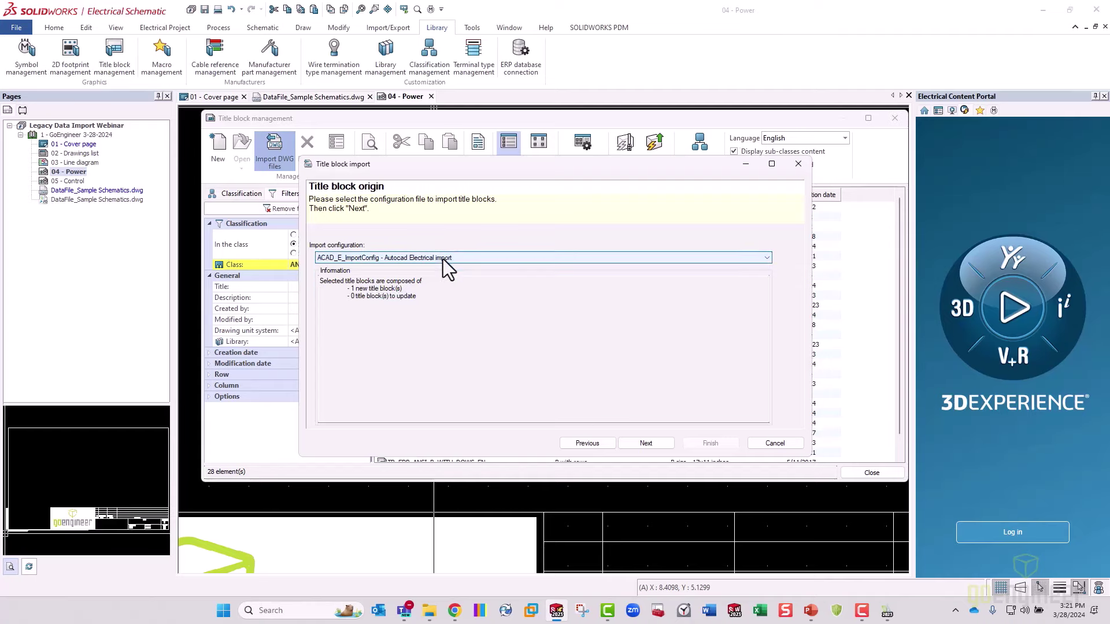
{"action": "left_click", "coordinate": [649, 444]}
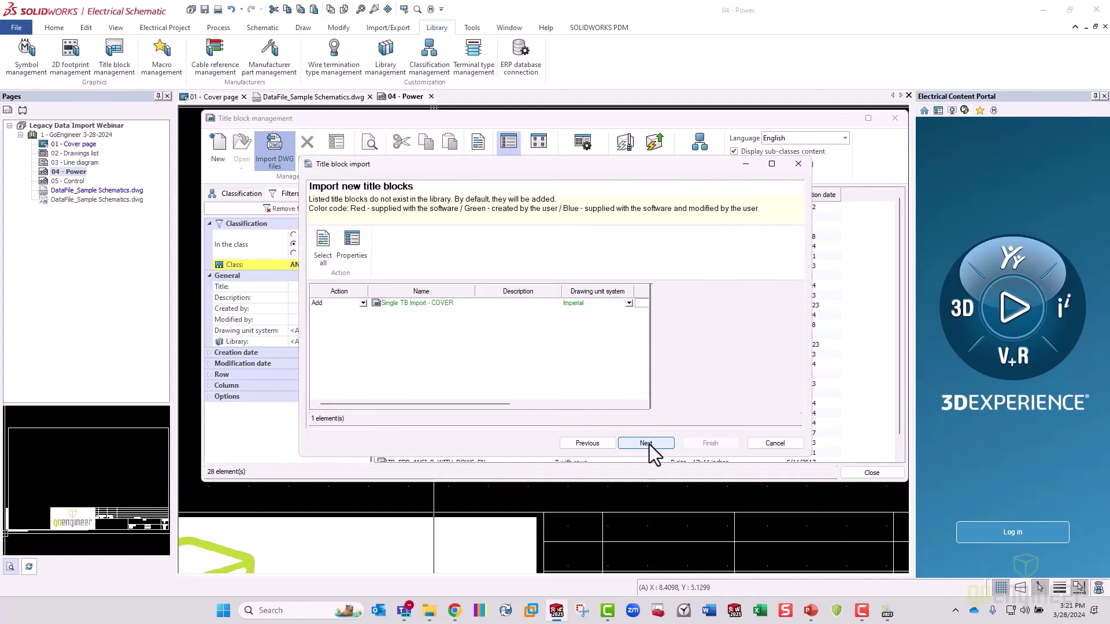
Examine the preview of the Single TB Import - COVER title block, including its title attributes
{"action": "left_click", "coordinate": [488, 303]}
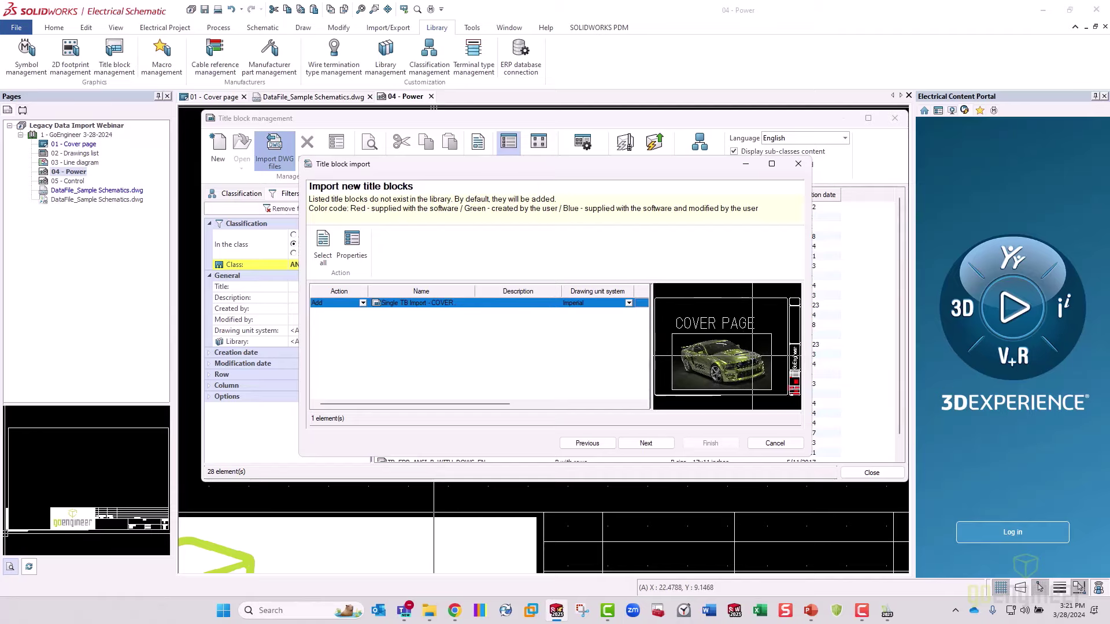
{"action": "scroll", "coordinate": [773, 359], "scroll_direction": "up", "scroll_amount": 3}
{"action": "scroll", "coordinate": [773, 360], "scroll_direction": "down", "scroll_amount": 3}
{"action": "scroll", "coordinate": [784, 322], "scroll_direction": "up", "scroll_amount": 3}
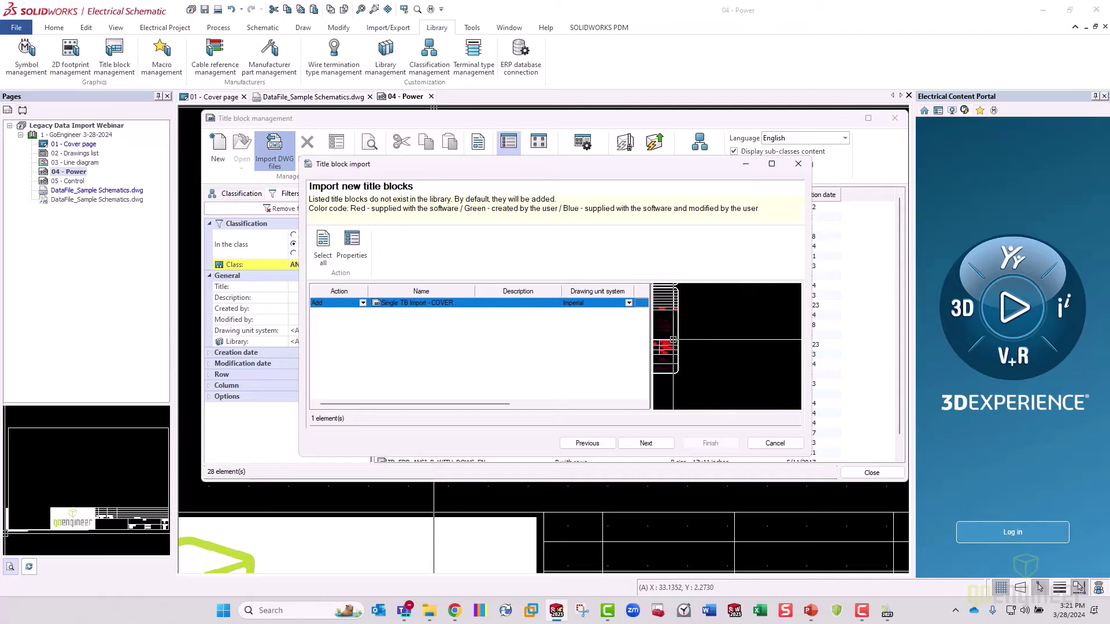
{"action": "scroll", "coordinate": [741, 384], "scroll_direction": "up", "scroll_amount": 3}
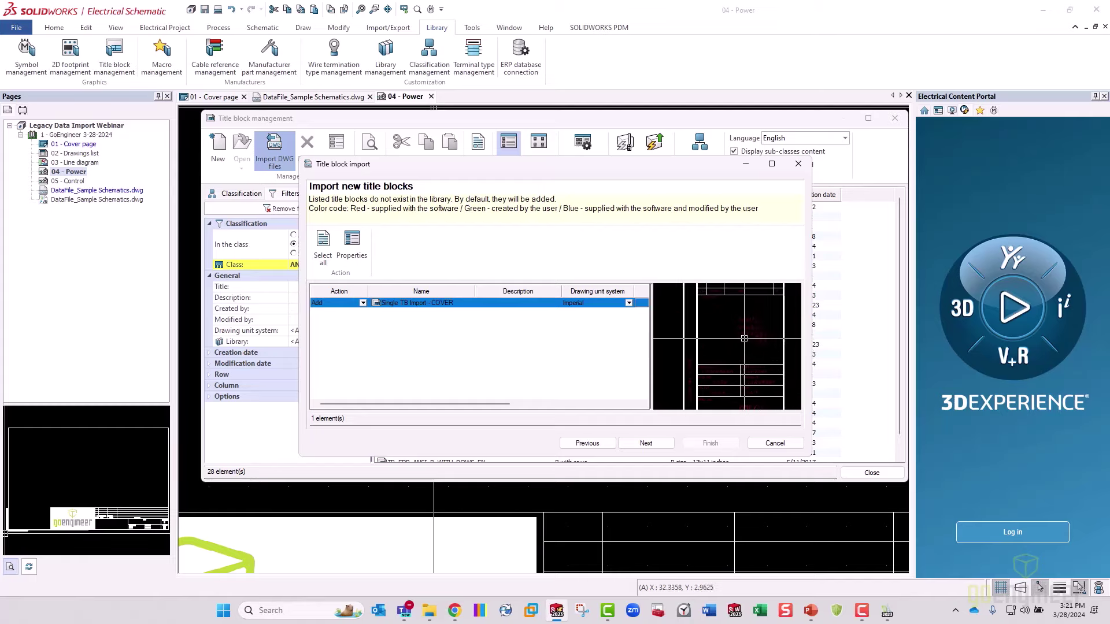
{"action": "scroll", "coordinate": [740, 384], "scroll_direction": "up", "scroll_amount": 2}
{"action": "mouse_move", "coordinate": [740, 384]}
{"action": "middle_mouse_down"}
{"action": "mouse_move", "coordinate": [664, 330]}
{"action": "mouse_move", "coordinate": [704, 359]}
{"action": "mouse_move", "coordinate": [727, 312]}
{"action": "mouse_move", "coordinate": [738, 372]}
{"action": "mouse_move", "coordinate": [775, 360]}
{"action": "mouse_move", "coordinate": [733, 345]}
{"action": "middle_mouse_up"}
{"action": "scroll", "coordinate": [734, 345], "scroll_direction": "up", "scroll_amount": 2}
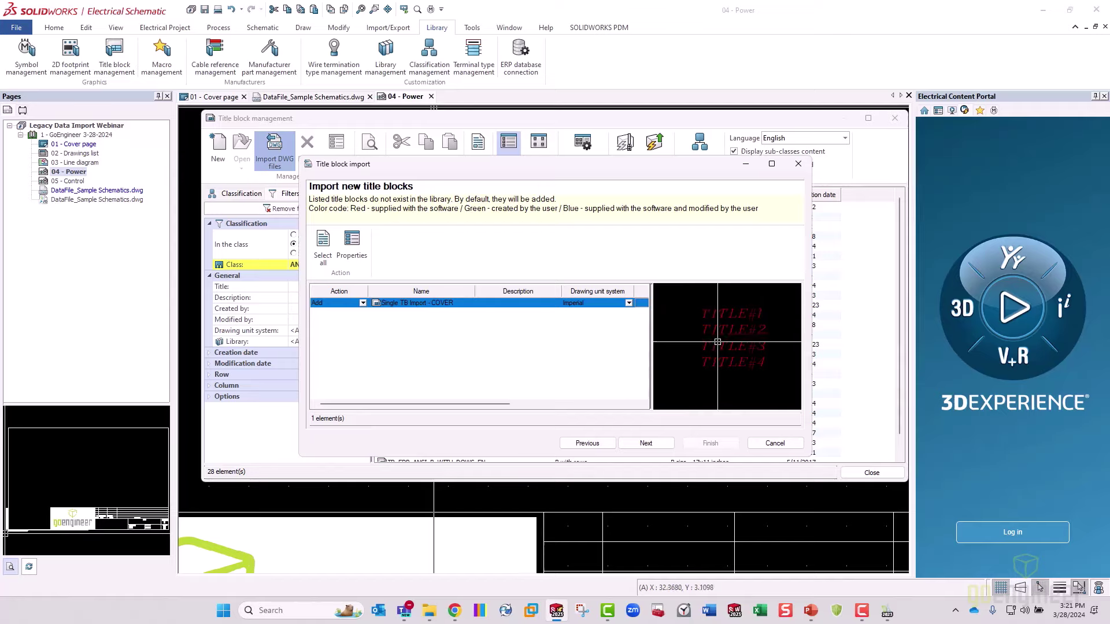
{"action": "scroll", "coordinate": [718, 341], "scroll_direction": "down", "scroll_amount": 3}
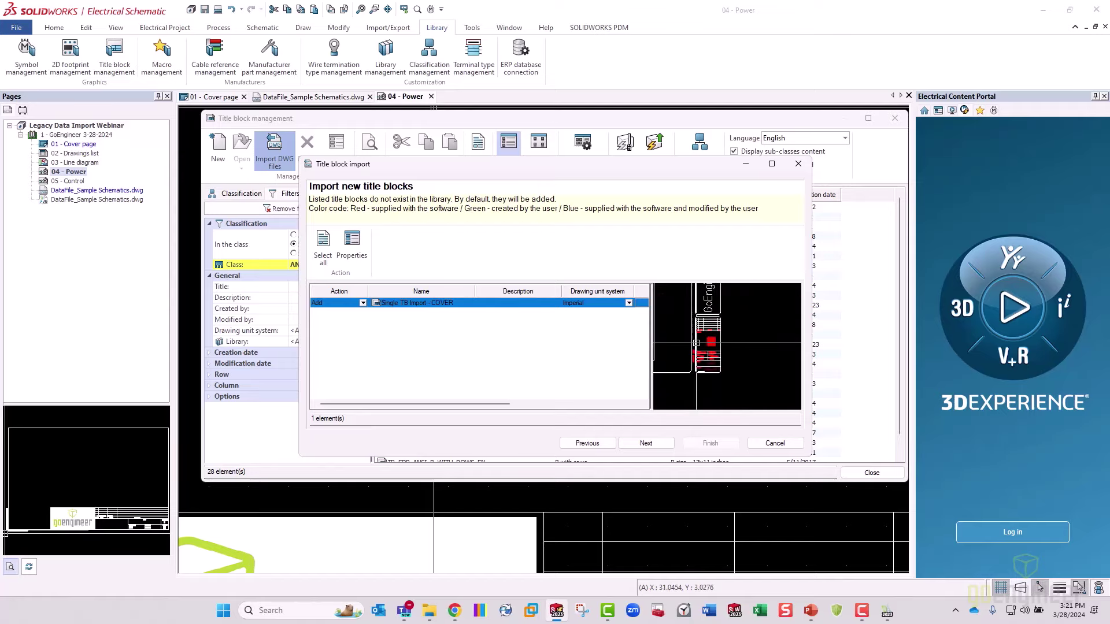
{"action": "middle_click_drag", "start_coordinate": [734, 353], "coordinate": [763, 360]}
{"action": "scroll", "coordinate": [693, 335], "scroll_direction": "up", "scroll_amount": 1}
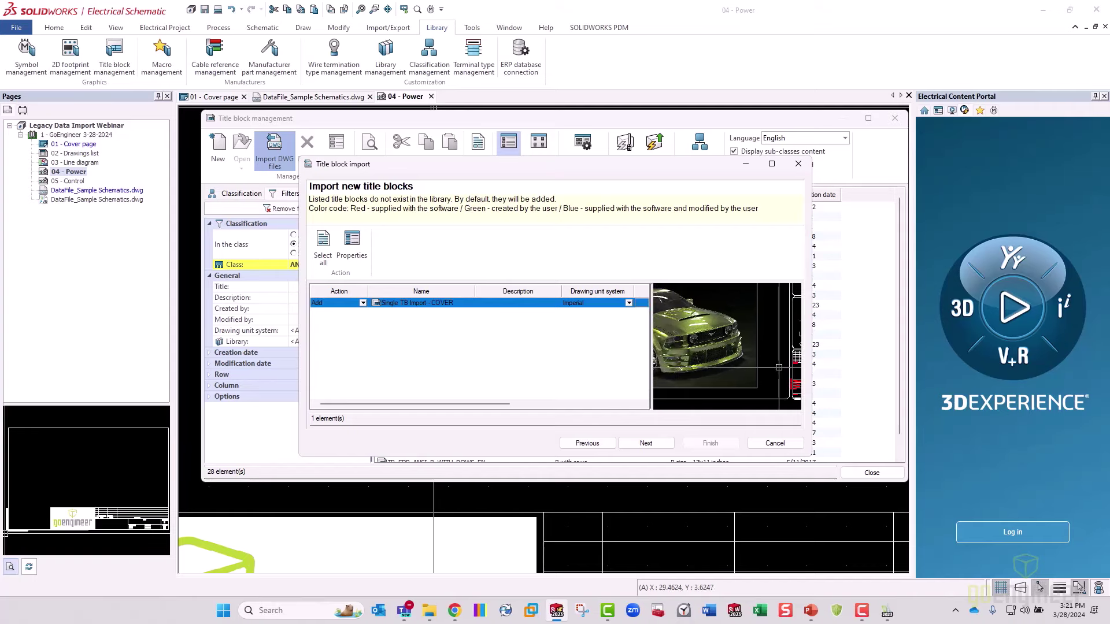
Assign the Single TB Import - COVER title block to the Legacy_Import library and set its English description to "test webinar desc"
{"action": "double_click", "coordinate": [508, 305]}
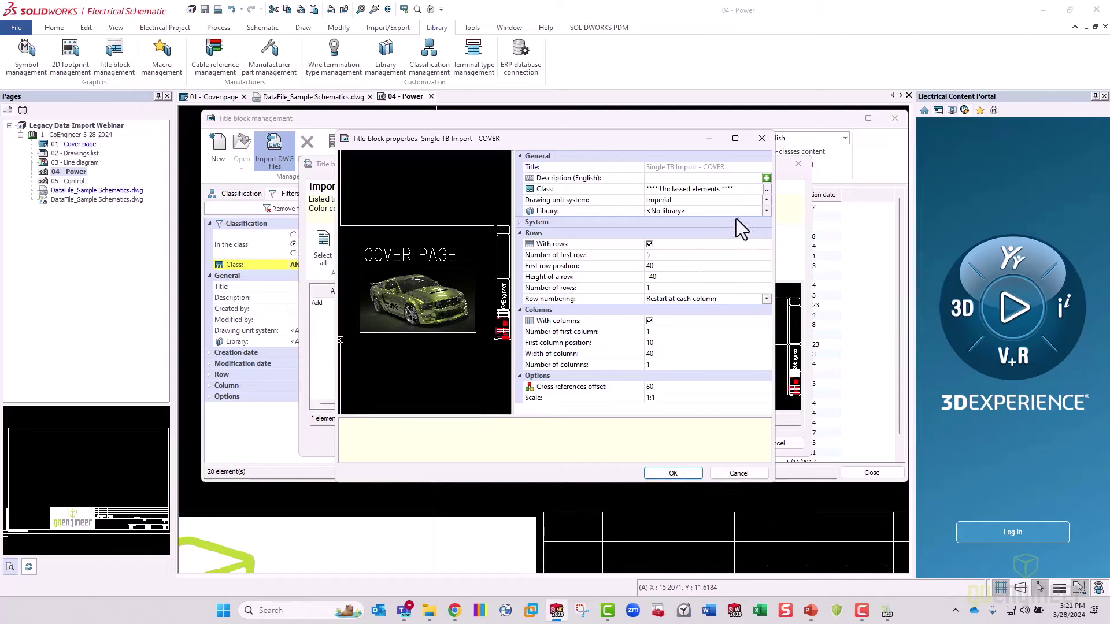
{"action": "left_click", "coordinate": [765, 211]}
{"action": "left_click", "coordinate": [765, 210]}
{"action": "scroll", "coordinate": [653, 298], "scroll_direction": "down", "scroll_amount": 5}
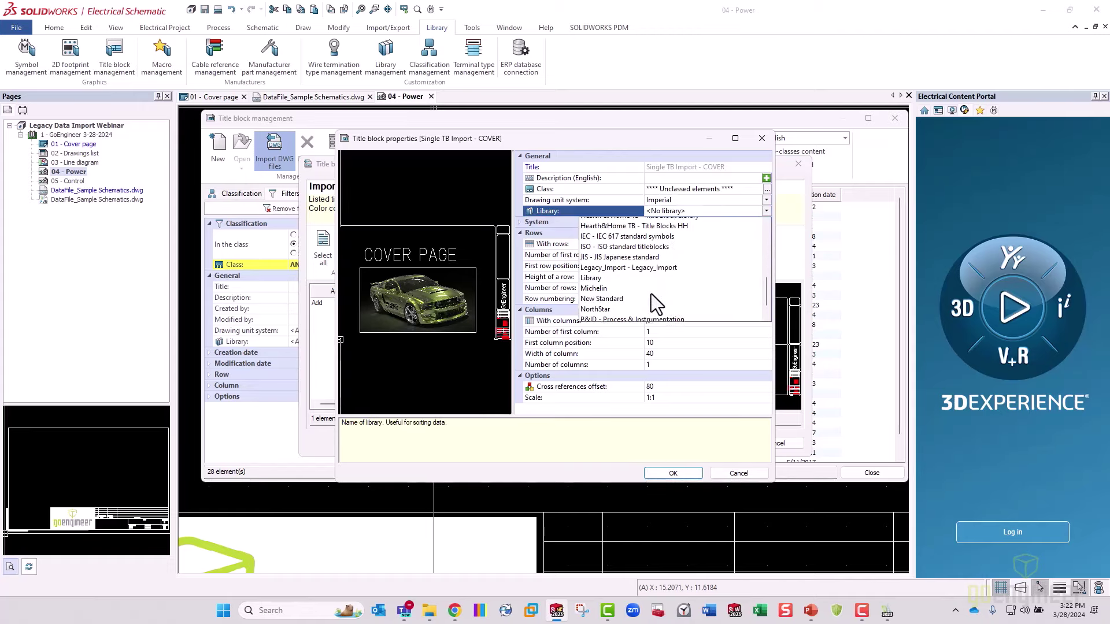
{"action": "left_click", "coordinate": [648, 223]}
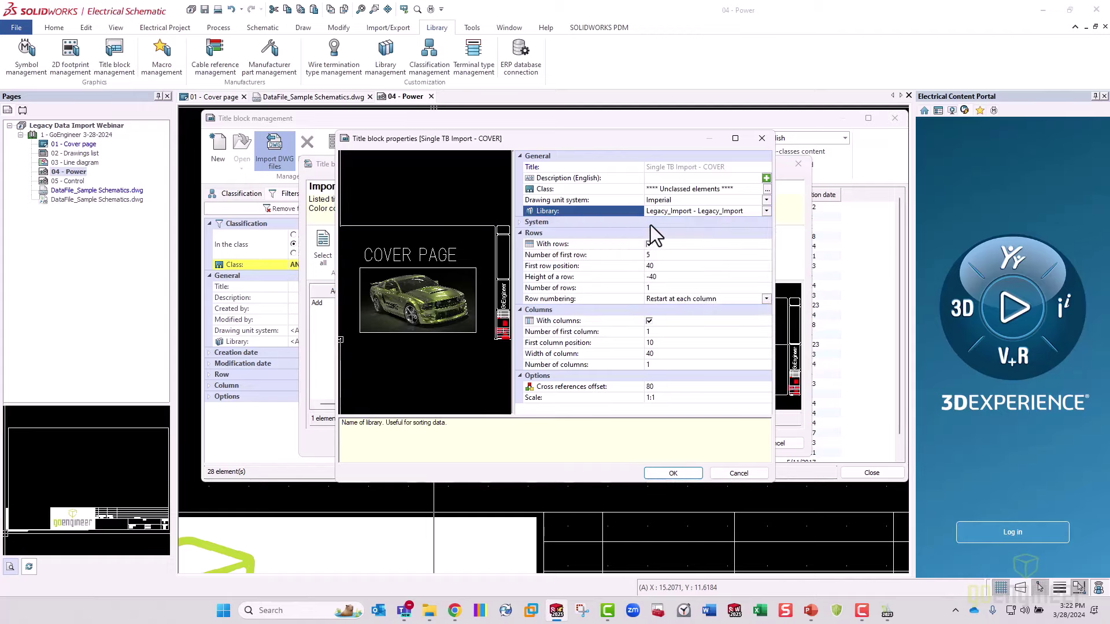
{"action": "left_click", "coordinate": [678, 178]}
{"action": "type", "text": "te"}
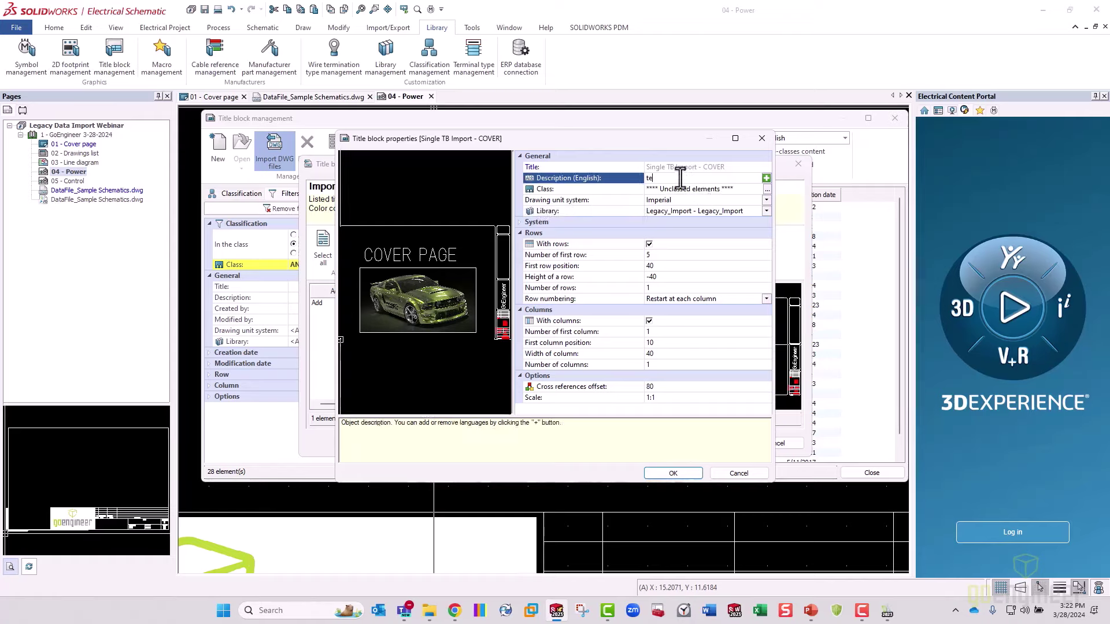
{"action": "type", "text": "stwebinar desc"}
{"action": "left_click", "coordinate": [659, 178]}
{"action": "type", "text": "w"}
{"action": "left_click", "coordinate": [673, 473]}
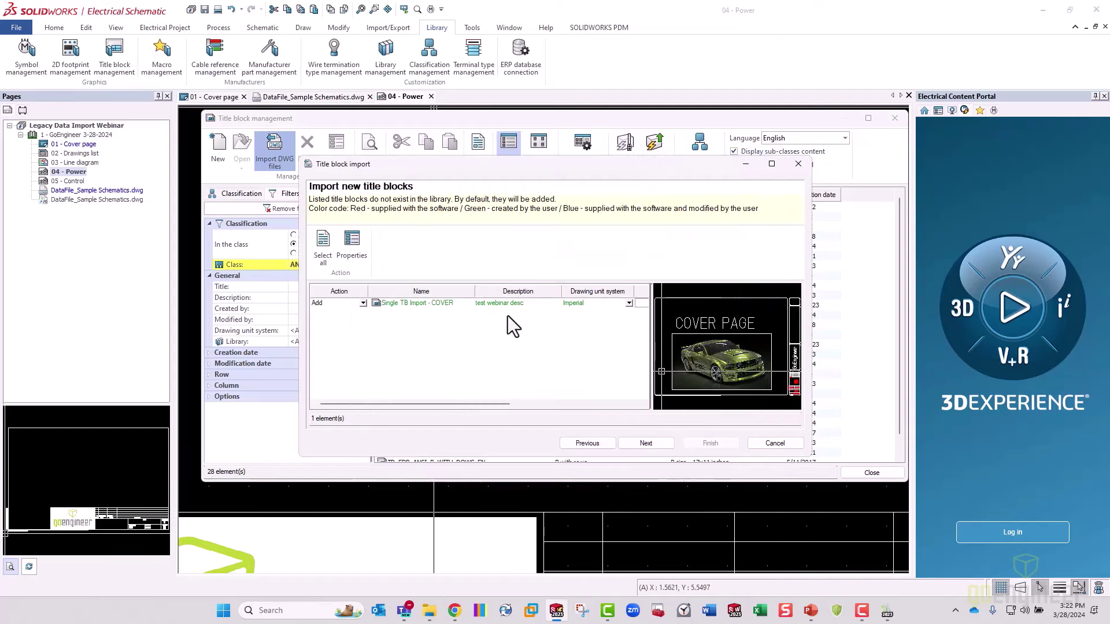
Map the title block's DWG# attribute to the drawing's Order number of drawing attribute
{"action": "left_click", "coordinate": [653, 441]}
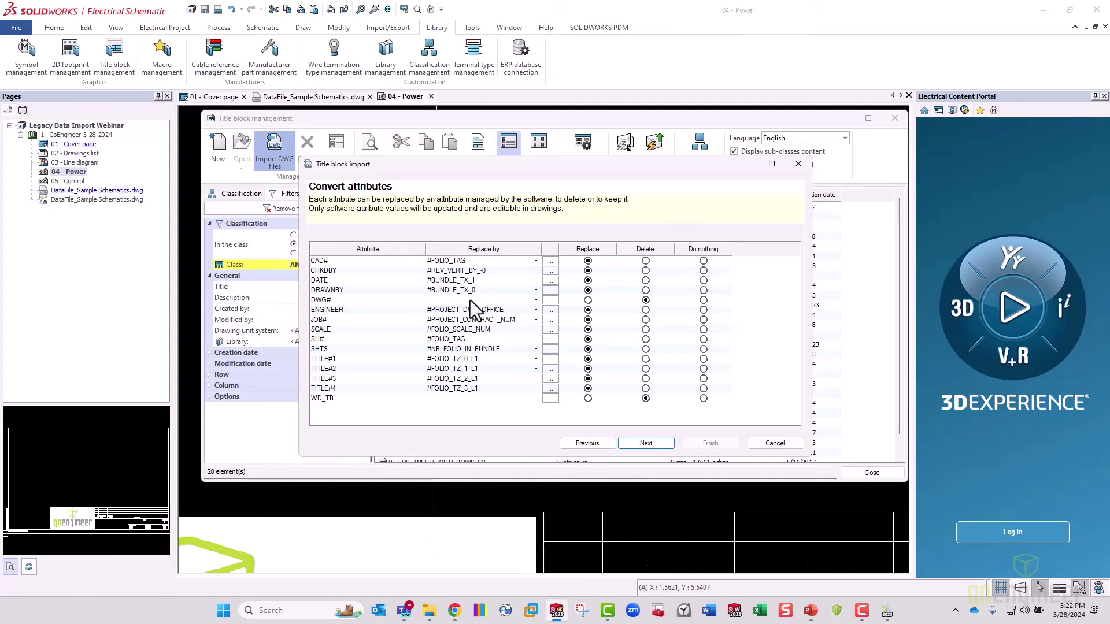
{"action": "left_click", "coordinate": [550, 301]}
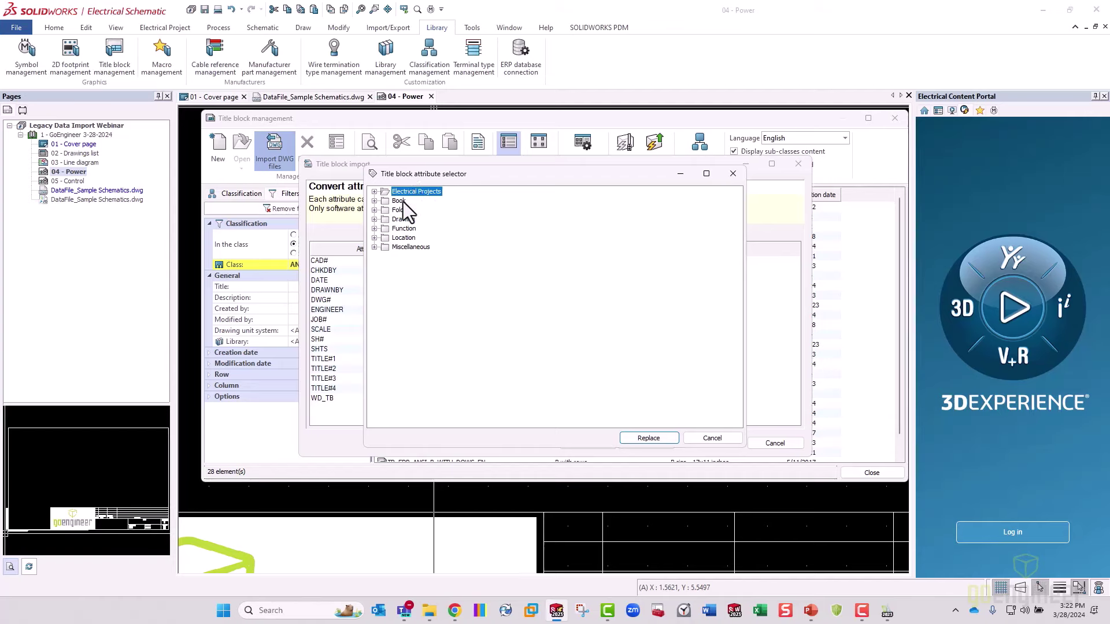
{"action": "left_click", "coordinate": [375, 219]}
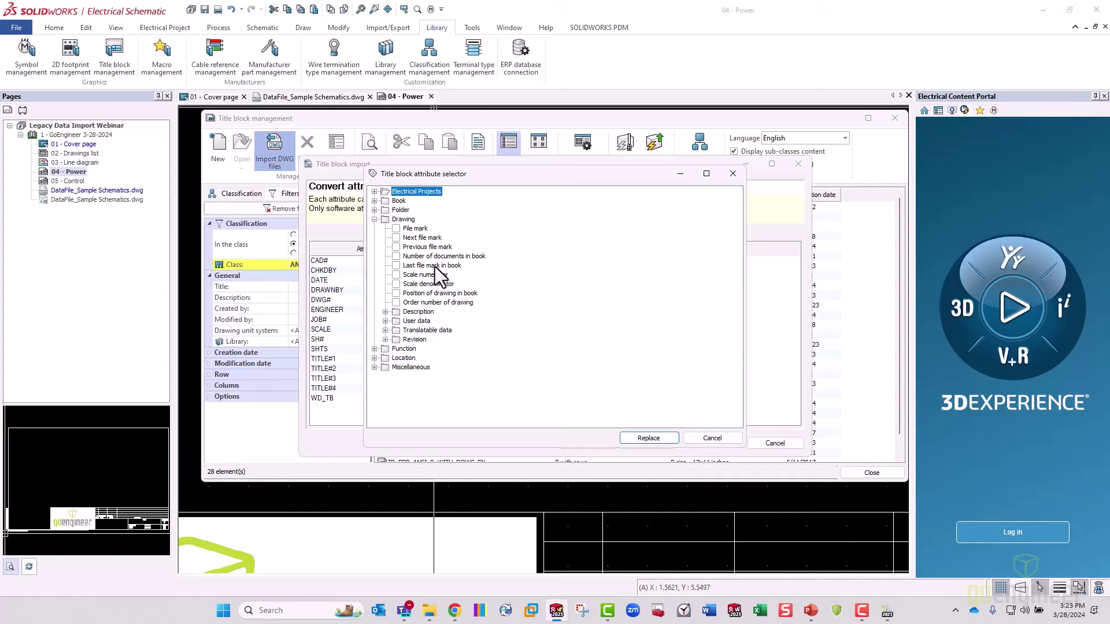
{"action": "left_click", "coordinate": [439, 303]}
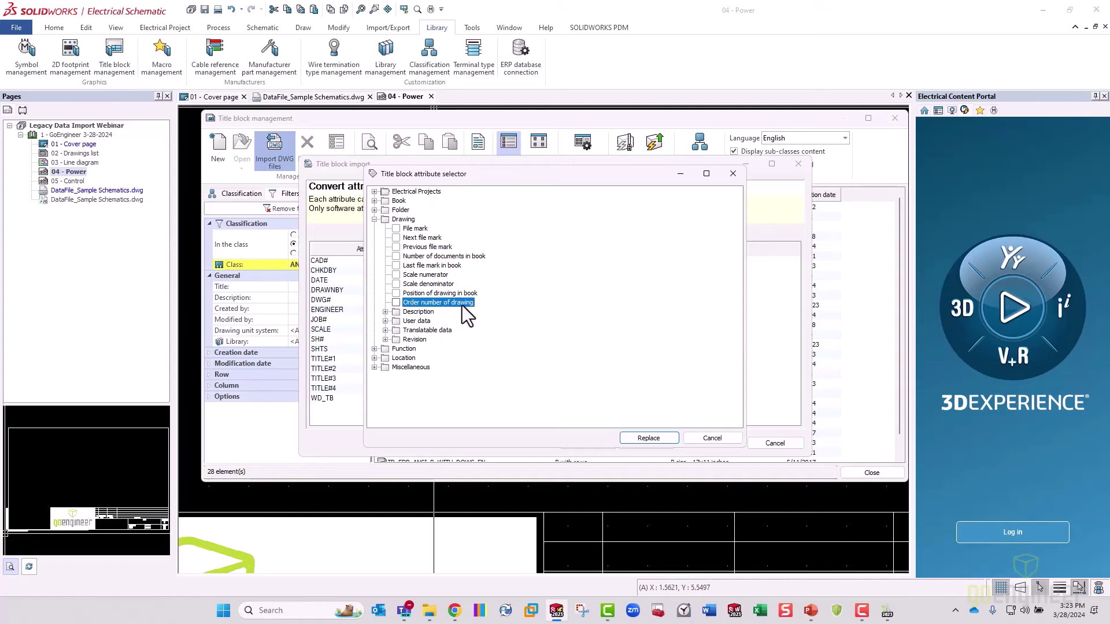
{"action": "double_click", "coordinate": [462, 304]}
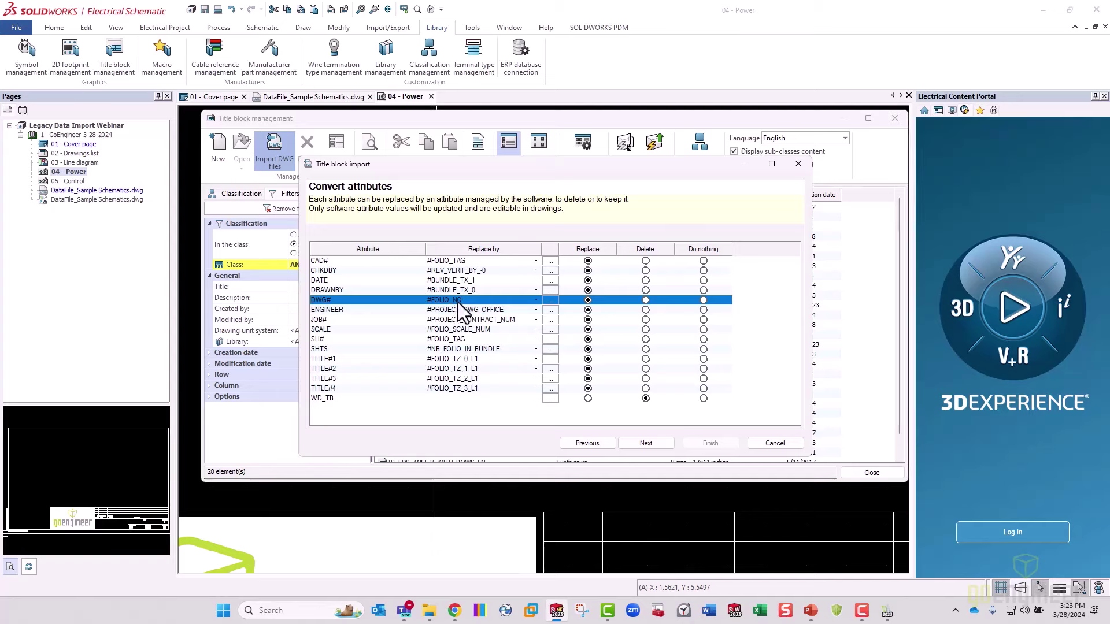
Save the changed mapping to the current import configuration and finish the title block import
{"action": "left_click", "coordinate": [657, 444]}
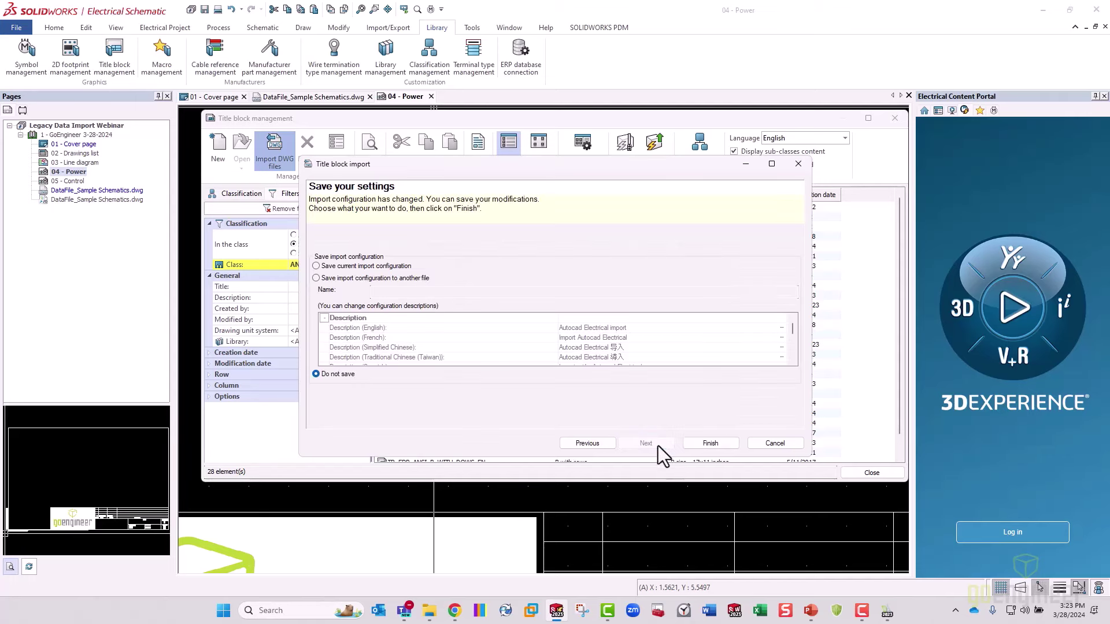
{"action": "left_click", "coordinate": [358, 267]}
{"action": "left_click", "coordinate": [704, 445]}
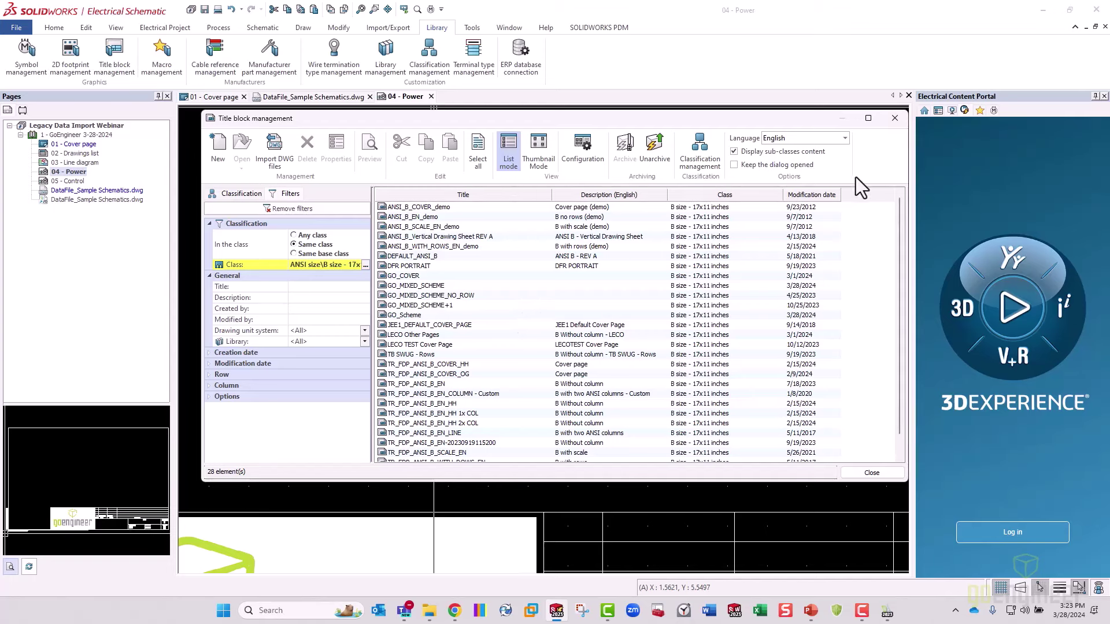
Clear the title block filters and filter the title block list to only the Legacy_Import library
{"action": "left_click_drag", "start_coordinate": [698, 120], "coordinate": [675, 120]}
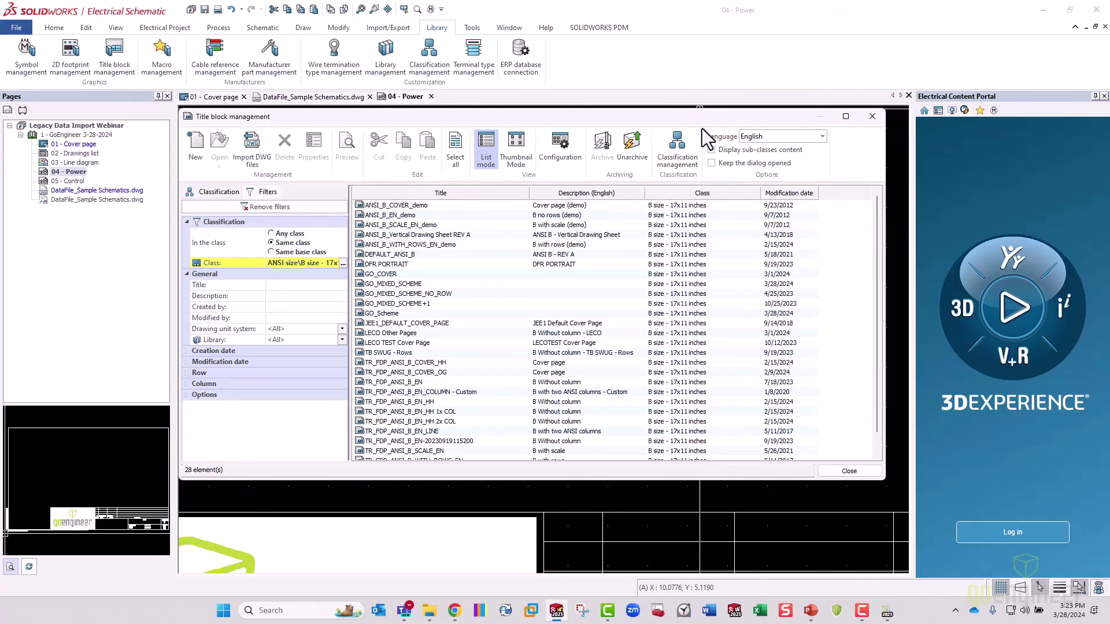
{"action": "left_click", "coordinate": [315, 208]}
{"action": "left_click", "coordinate": [342, 340]}
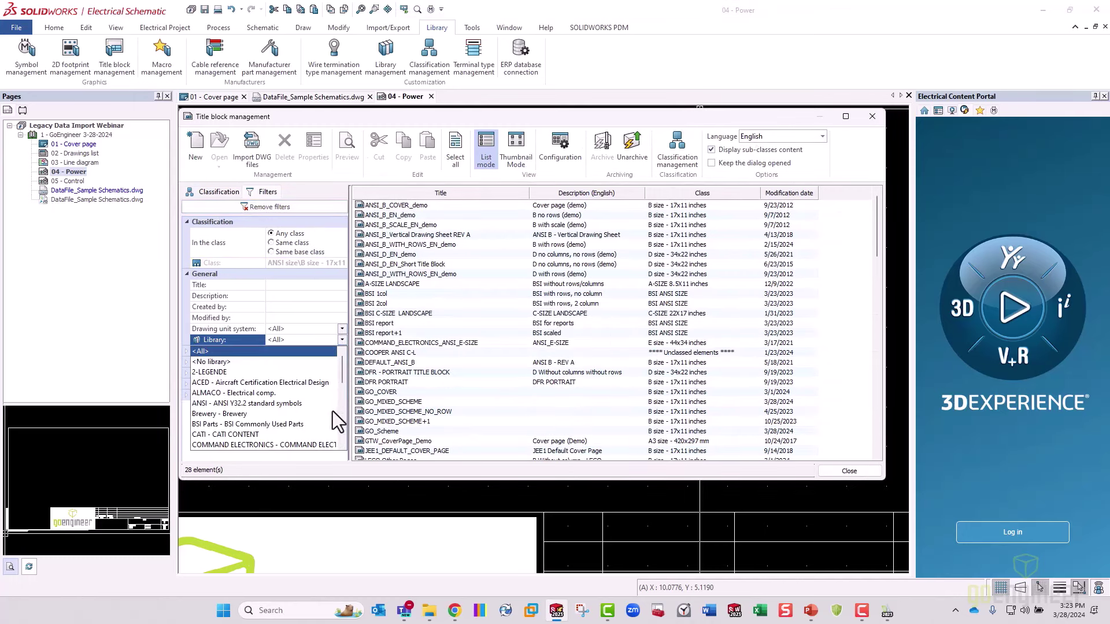
{"action": "scroll", "coordinate": [294, 431], "scroll_direction": "down", "scroll_amount": 5}
{"action": "left_click", "coordinate": [273, 392]}
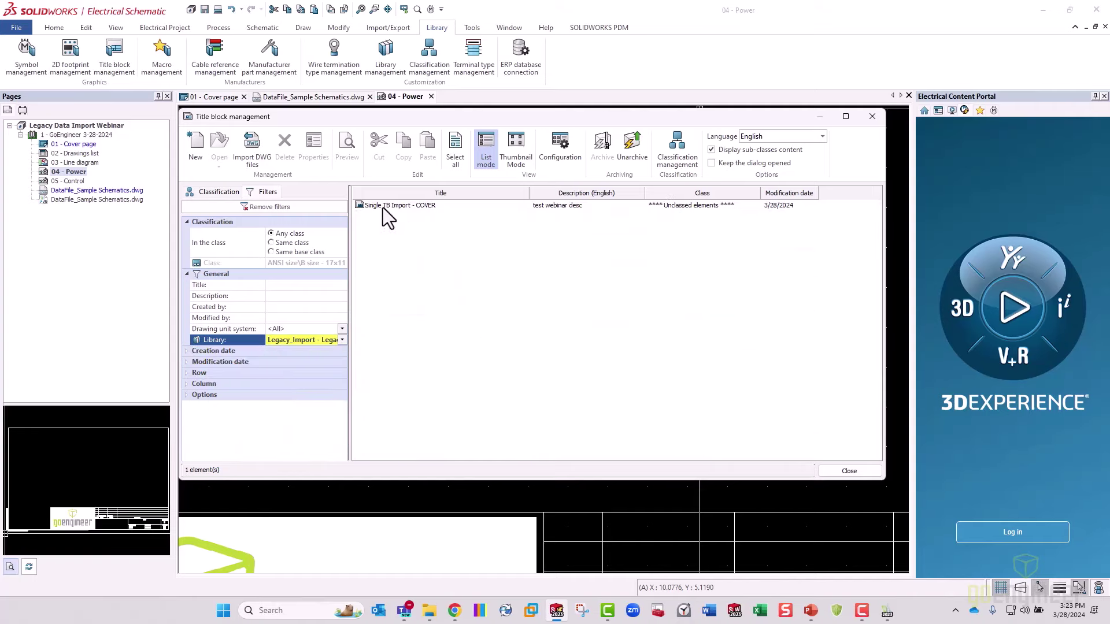
Open the Single TB Import - COVER title block to inspect its converted attributes, and close it without saving
{"action": "left_click", "coordinate": [404, 205]}
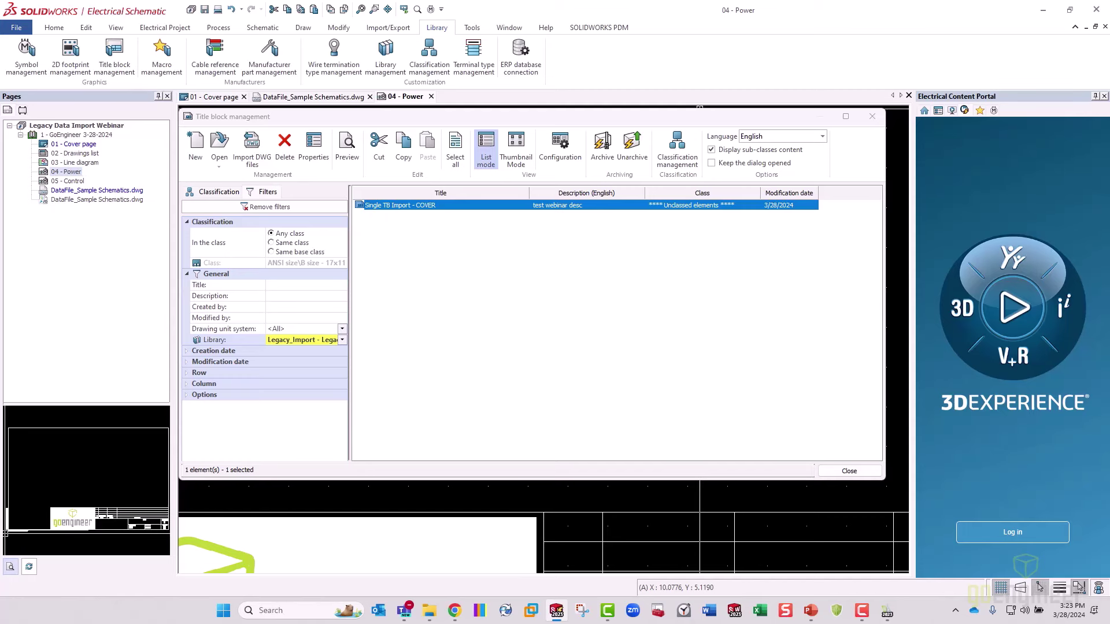
{"action": "double_click", "coordinate": [404, 206]}
{"action": "middle_click_drag", "start_coordinate": [548, 411], "coordinate": [560, 395]}
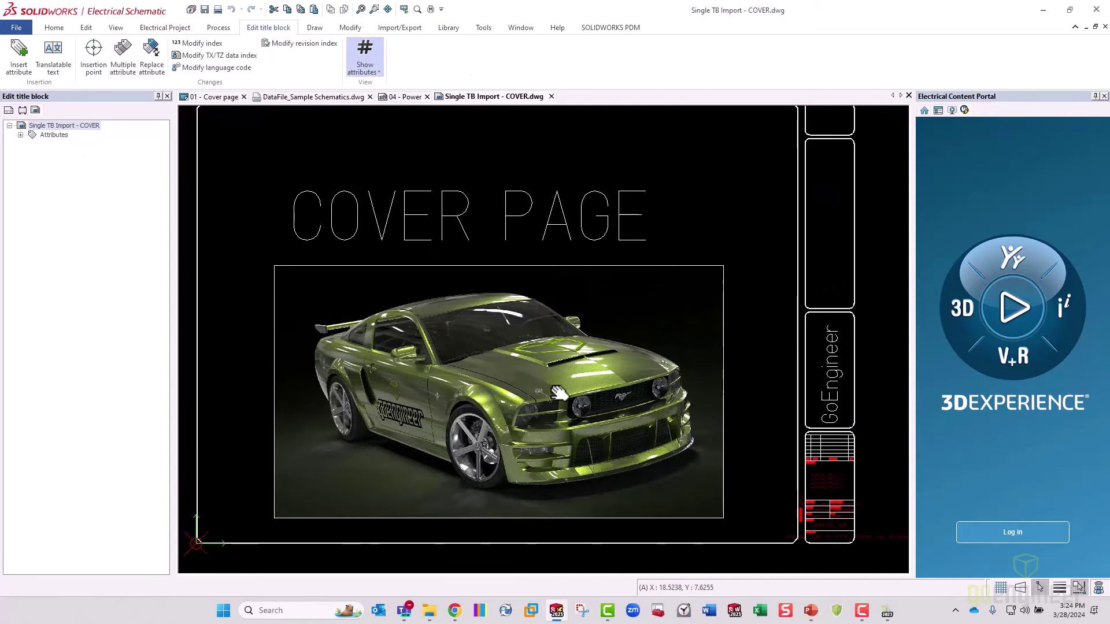
{"action": "scroll", "coordinate": [559, 394], "scroll_direction": "up", "scroll_amount": 3}
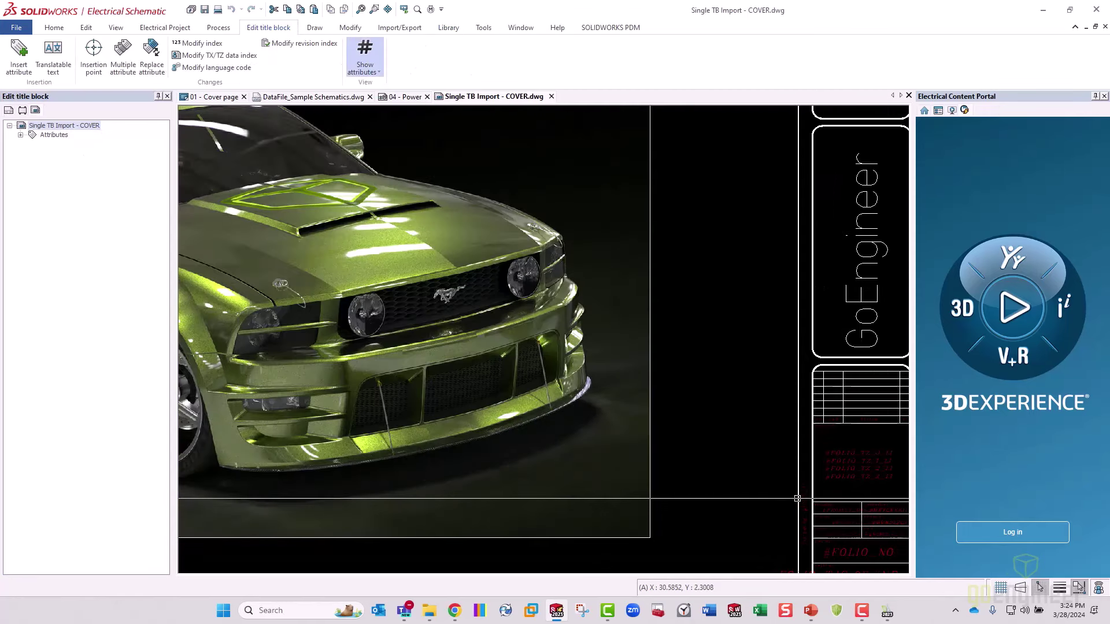
{"action": "scroll", "coordinate": [435, 376], "scroll_direction": "down", "scroll_amount": 3}
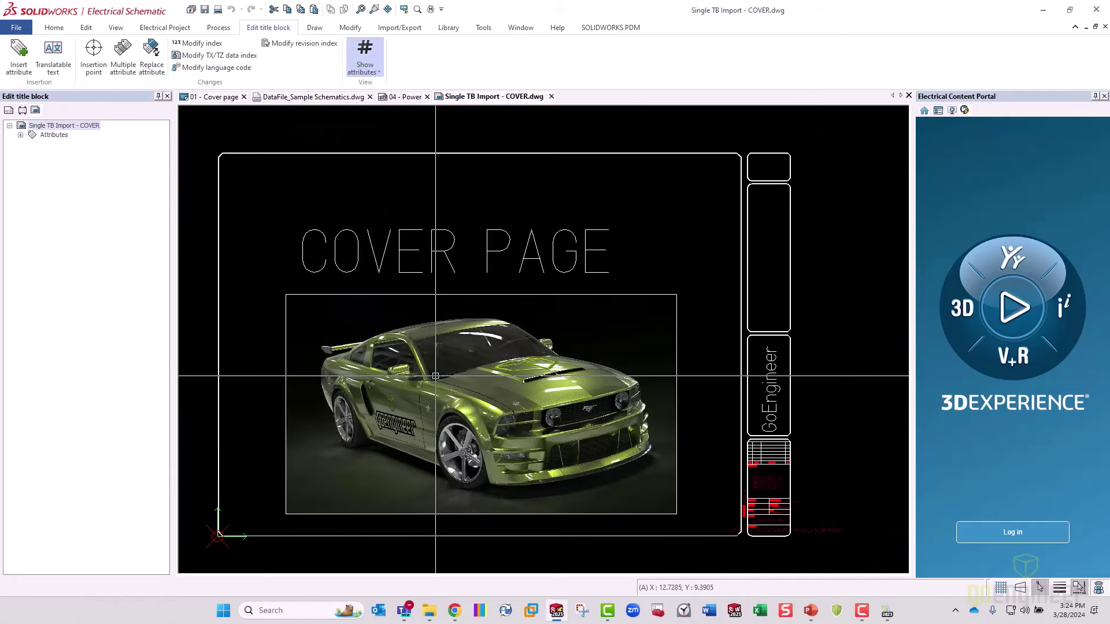
{"action": "left_click", "coordinate": [551, 96]}
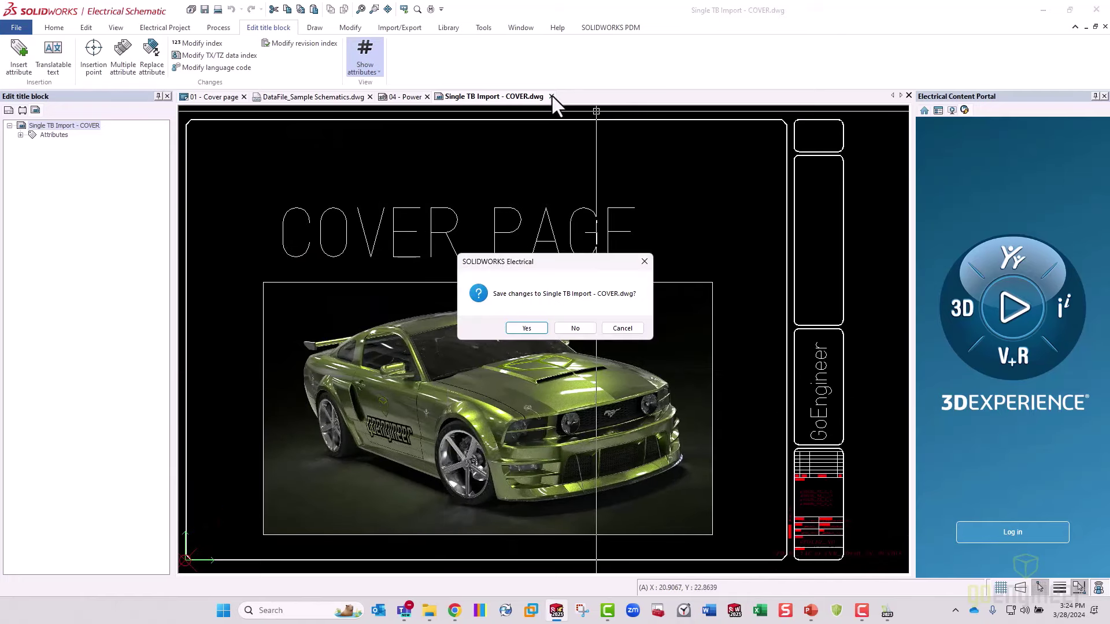
{"action": "left_click", "coordinate": [574, 326]}
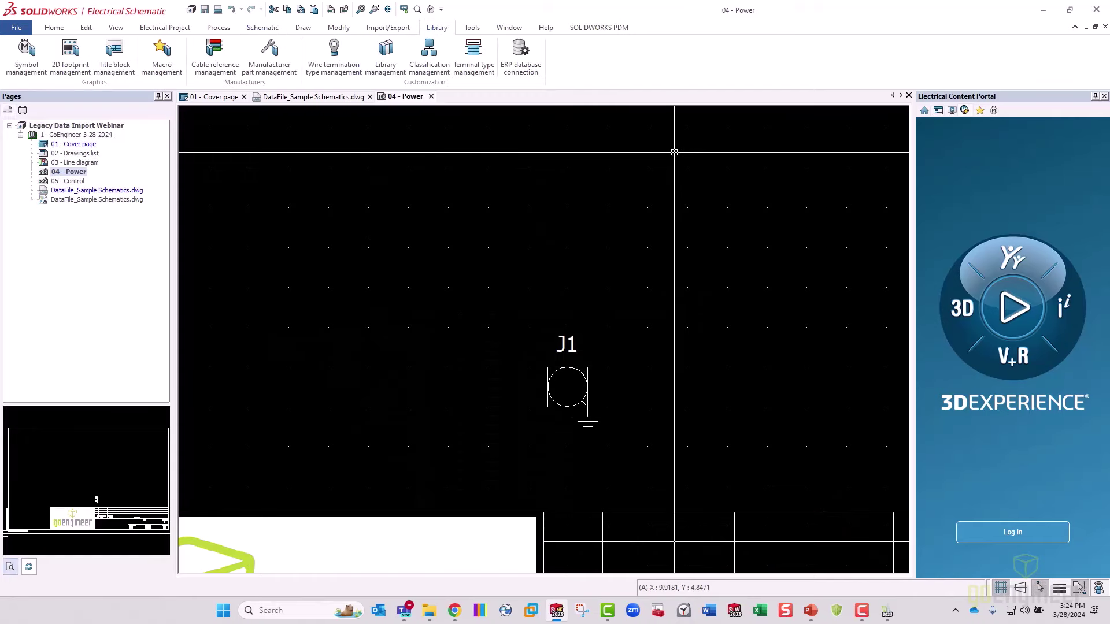
Switch back to PowerPoint to view the Legacy Title Block Import slide
{"action": "key", "text": "alt+Tab"}
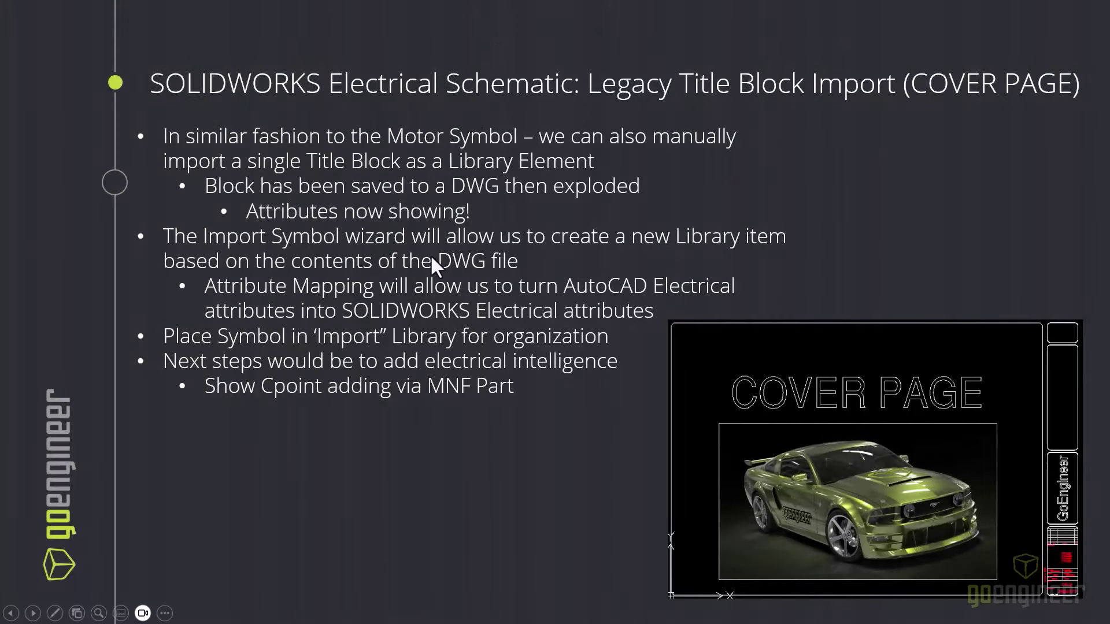
{"action": "left_click", "coordinate": [421, 258]}
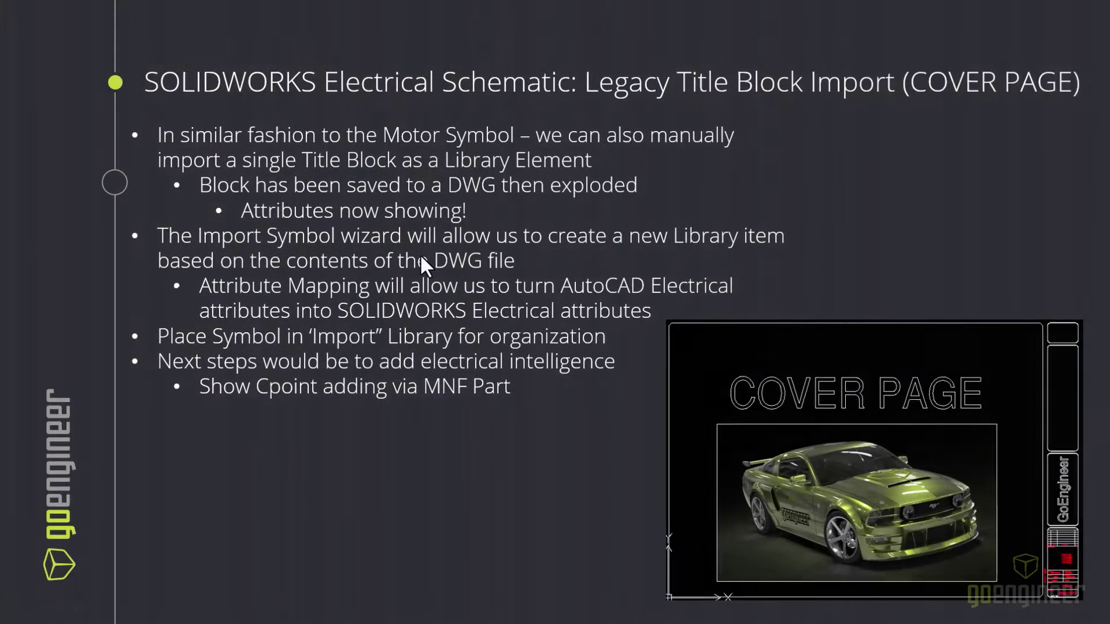
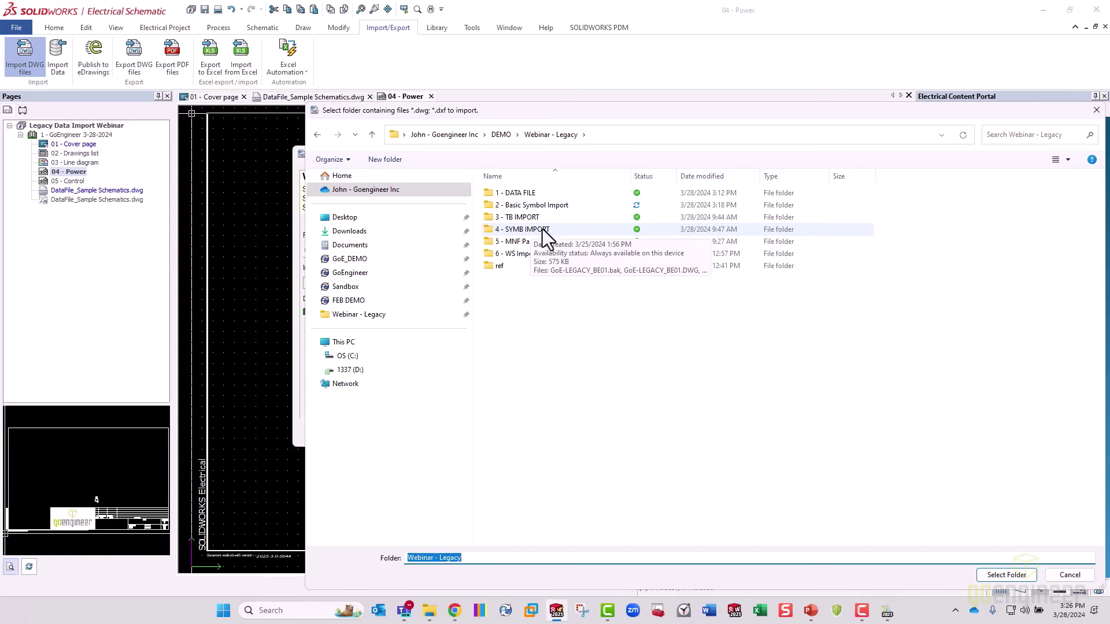
Choose the 4 - SYMB IMPORT folder as the source of the DWG import and continue to the file type definition
{"action": "left_click", "coordinate": [541, 229]}
{"action": "left_click", "coordinate": [1003, 575]}
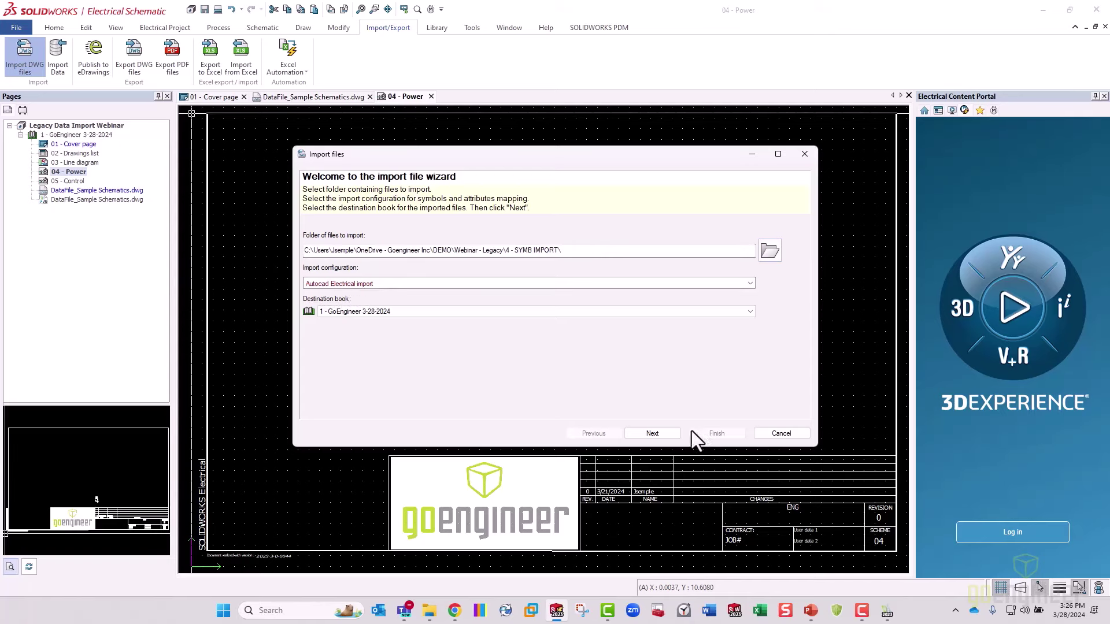
{"action": "left_click", "coordinate": [665, 435]}
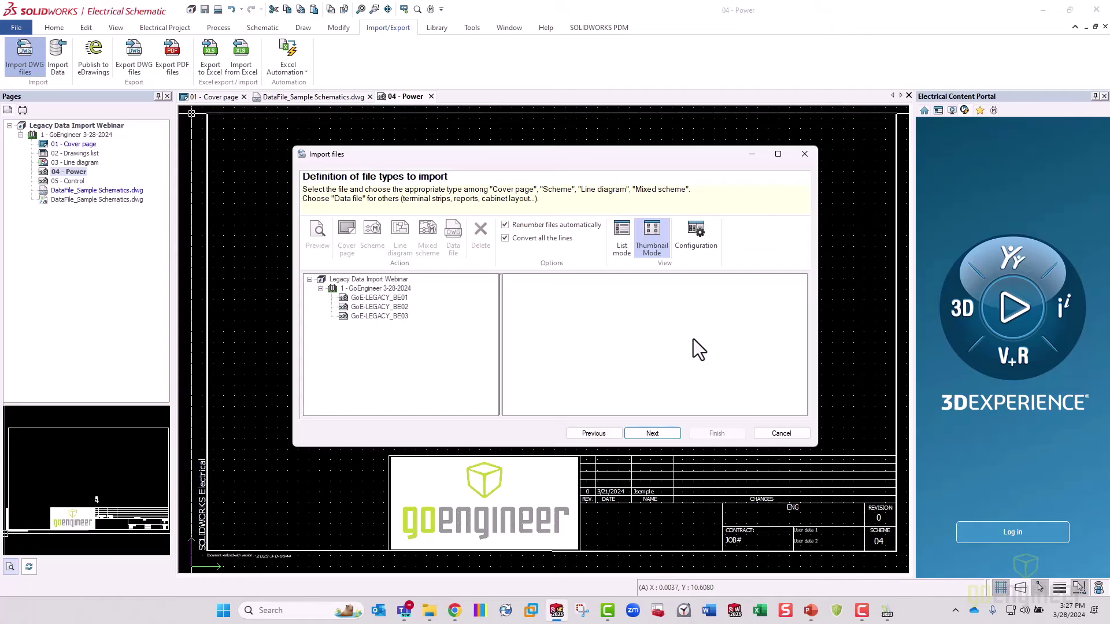
{"action": "left_click", "coordinate": [593, 435]}
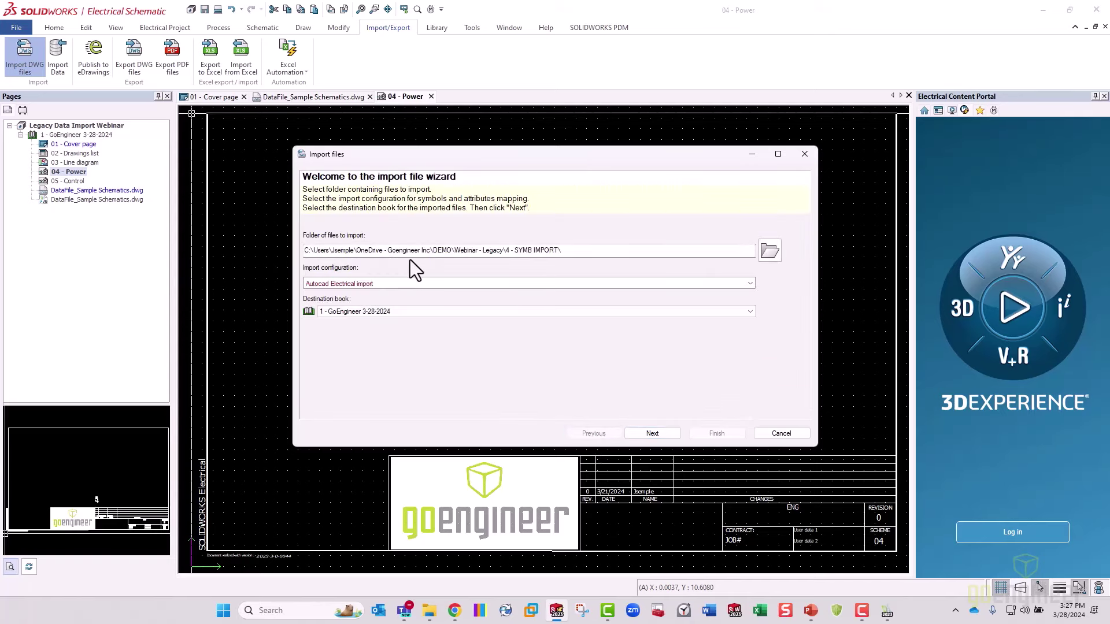
{"action": "left_click", "coordinate": [651, 435]}
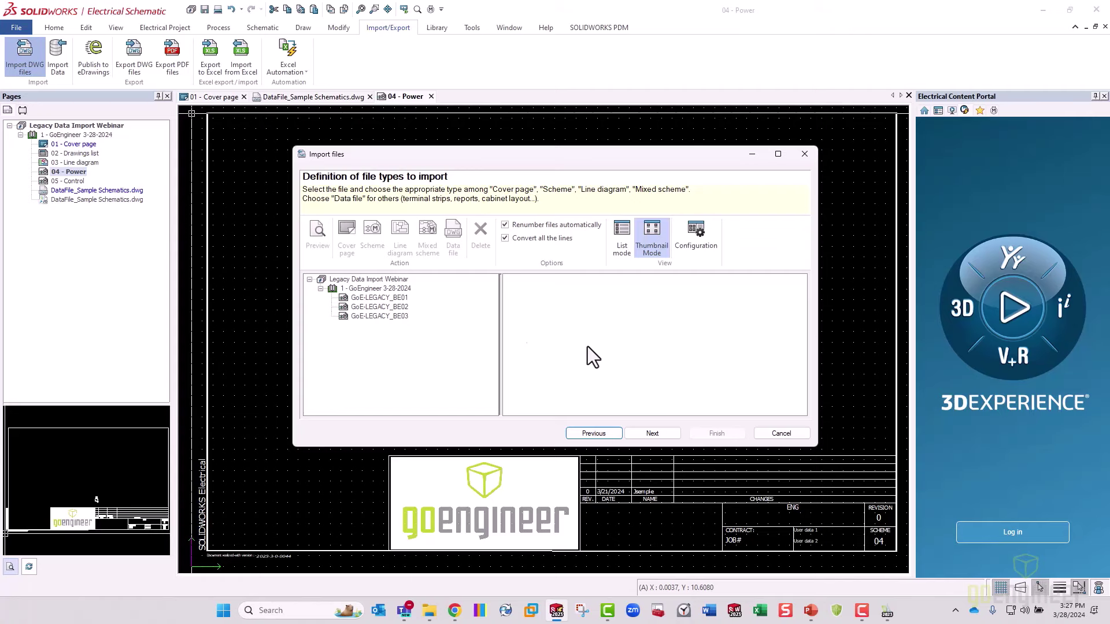
Define GoE-LEGACY_BE01, GoE-LEGACY_BE02 and GoE-LEGACY_BE03 as mixed schemes and continue to the symbol and title block mapping
{"action": "left_click", "coordinate": [377, 289]}
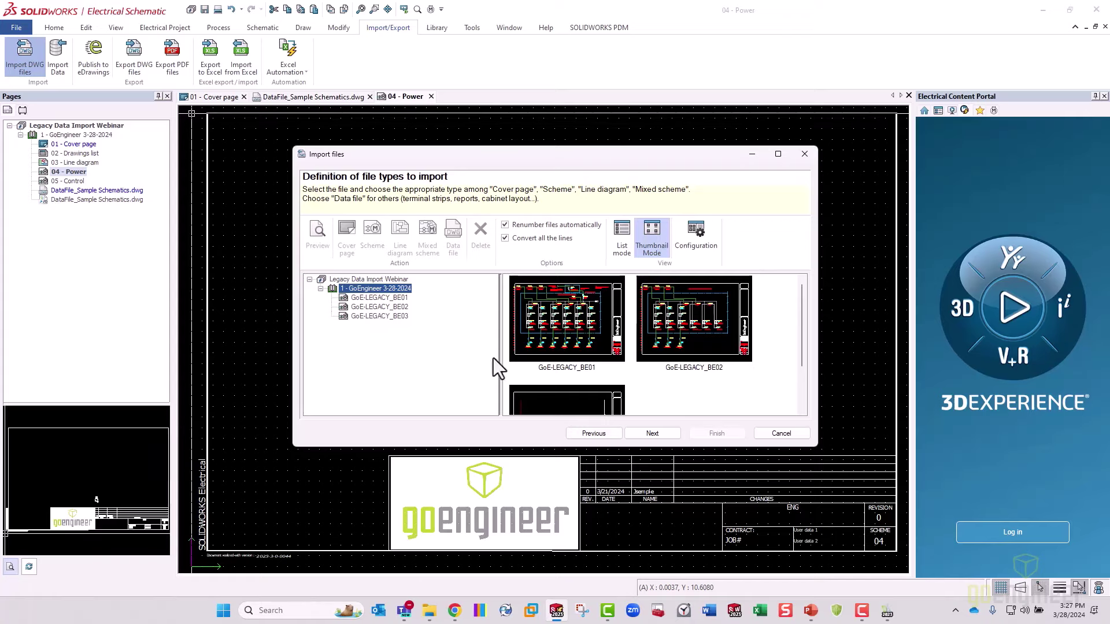
{"action": "left_click", "coordinate": [363, 298]}
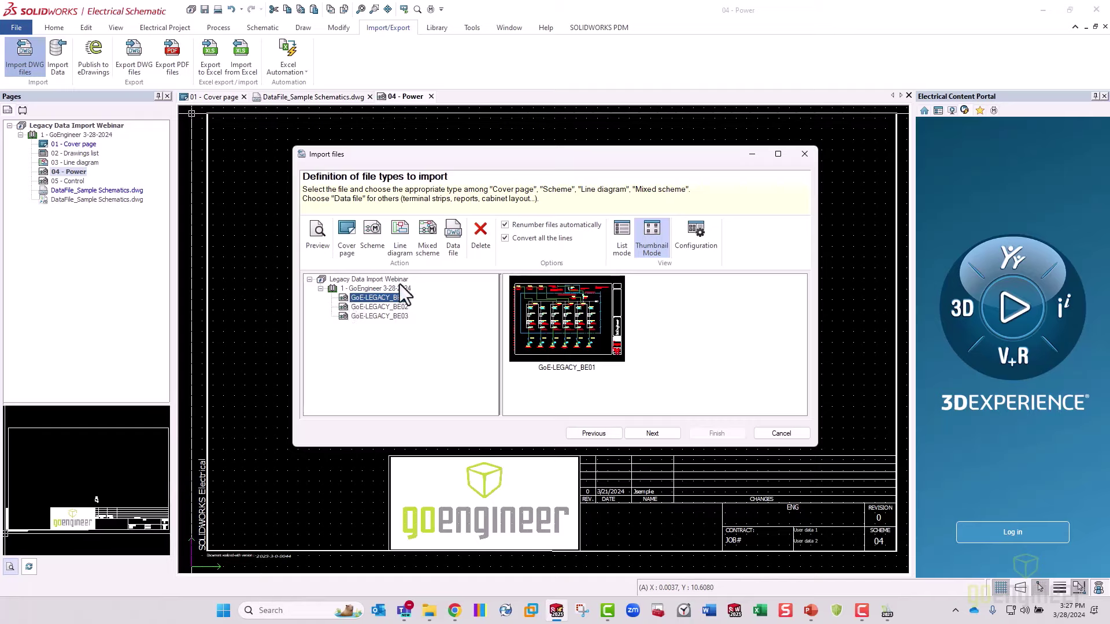
{"action": "left_click", "coordinate": [397, 318], "text": "shift"}
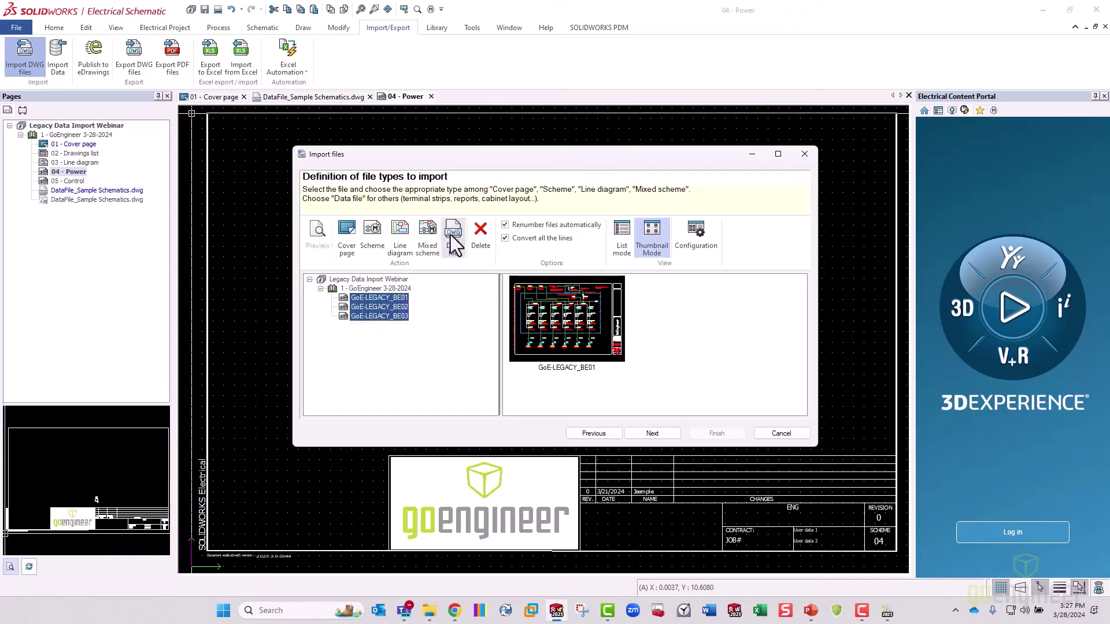
{"action": "left_click", "coordinate": [428, 242]}
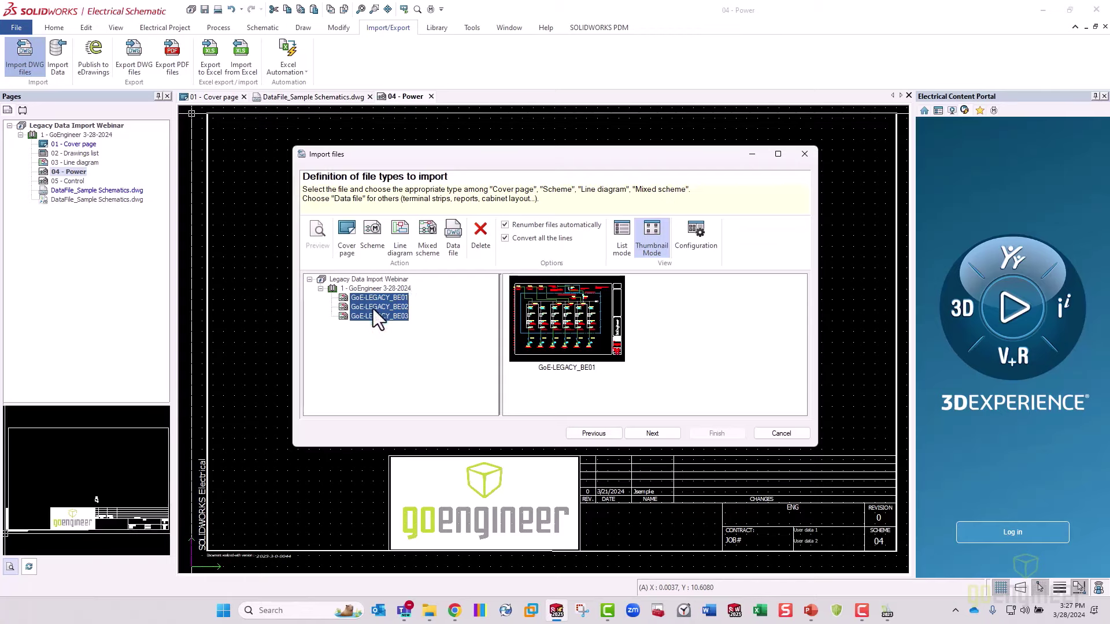
{"action": "left_click", "coordinate": [341, 325]}
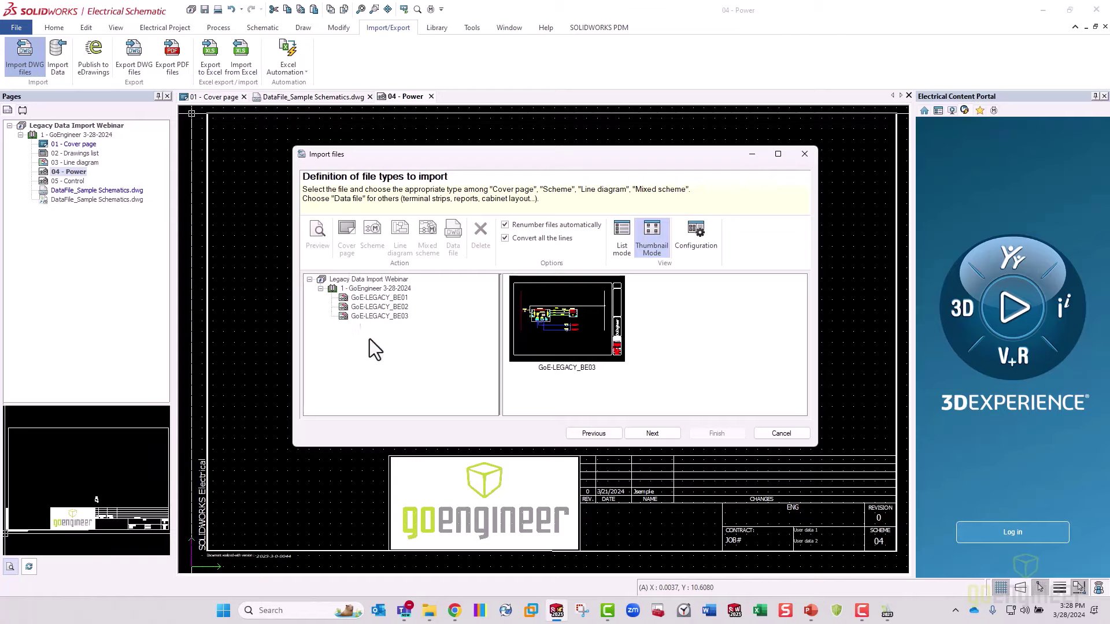
{"action": "left_click", "coordinate": [652, 434]}
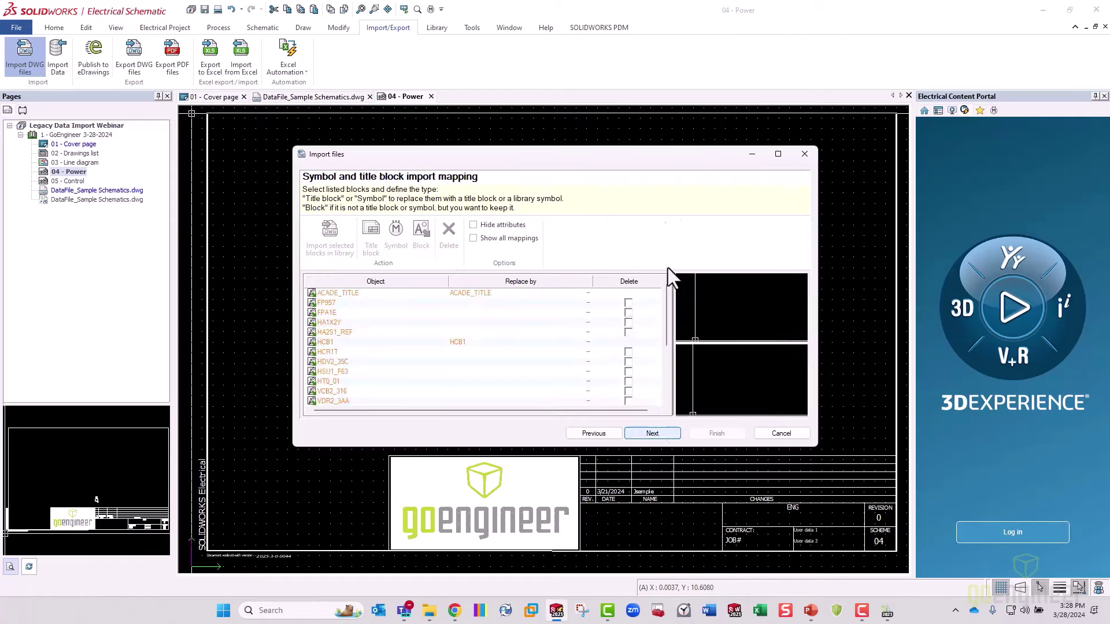
Preview the ACADE_TITLE and FP957 blocks in the import mapping list, examining the title block's attribute area closely
{"action": "left_click_drag", "start_coordinate": [587, 147], "coordinate": [567, 22]}
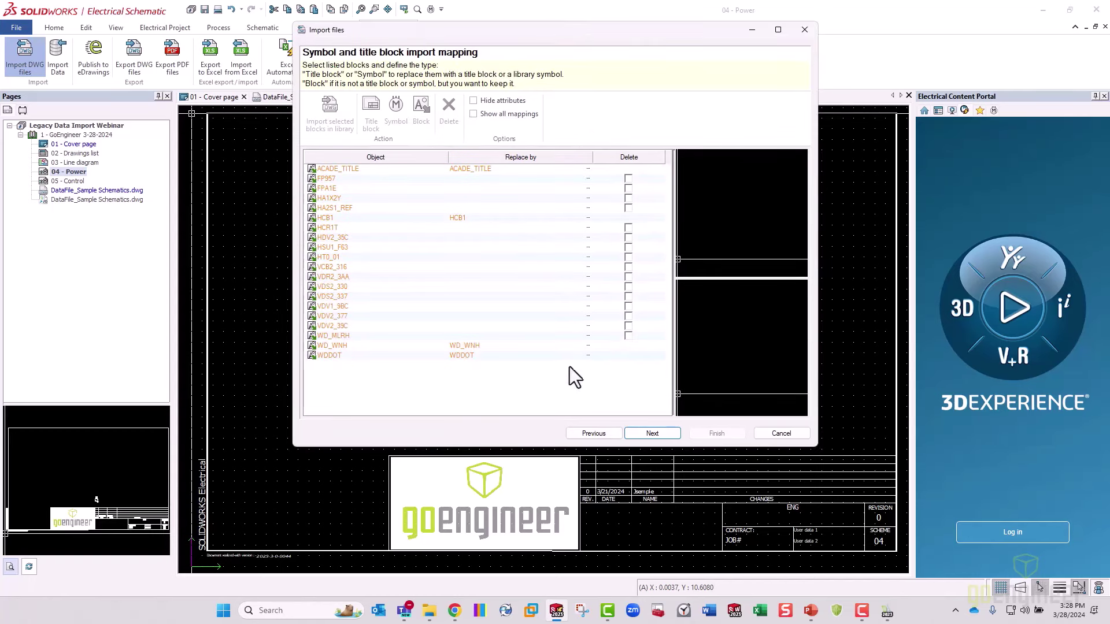
{"action": "left_click", "coordinate": [367, 169]}
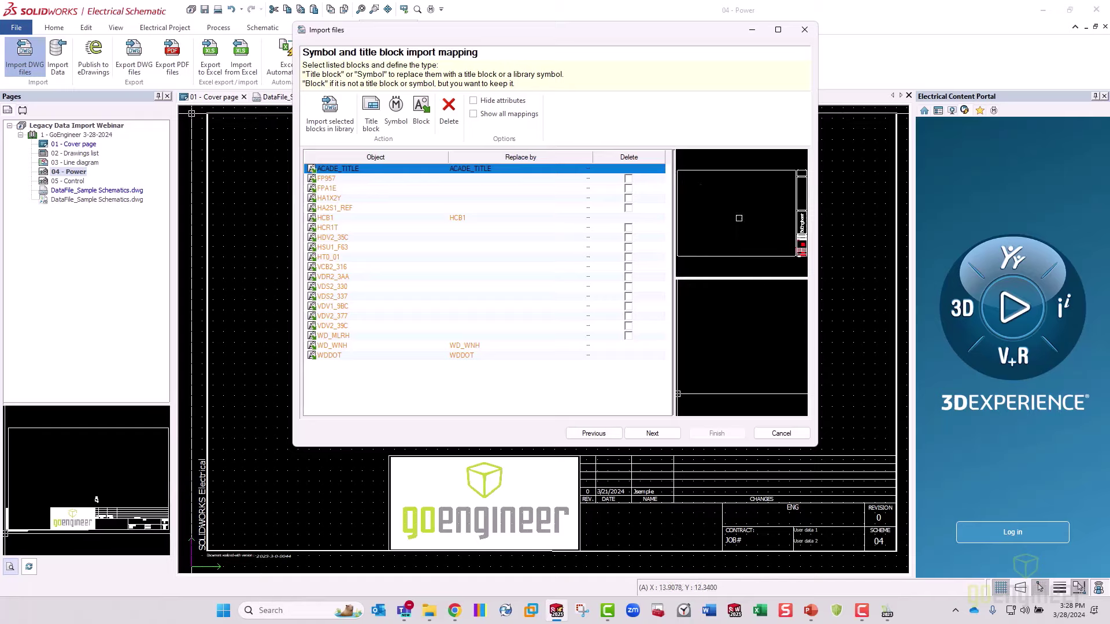
{"action": "scroll", "coordinate": [761, 226], "scroll_direction": "up", "scroll_amount": 1}
{"action": "scroll", "coordinate": [780, 243], "scroll_direction": "up", "scroll_amount": 3}
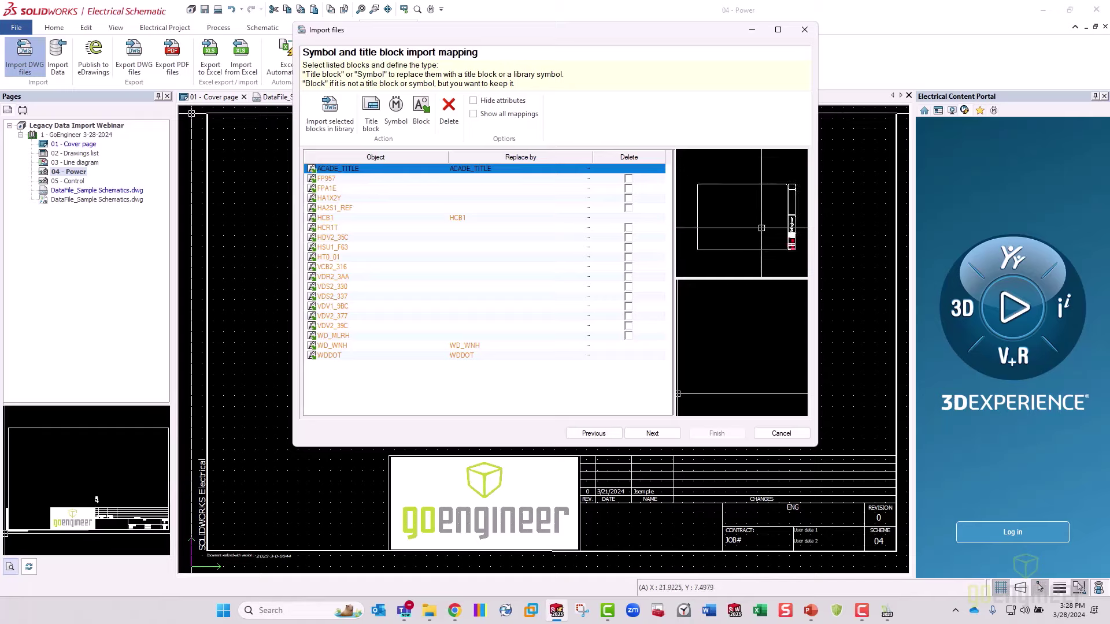
{"action": "scroll", "coordinate": [796, 252], "scroll_direction": "up", "scroll_amount": 2}
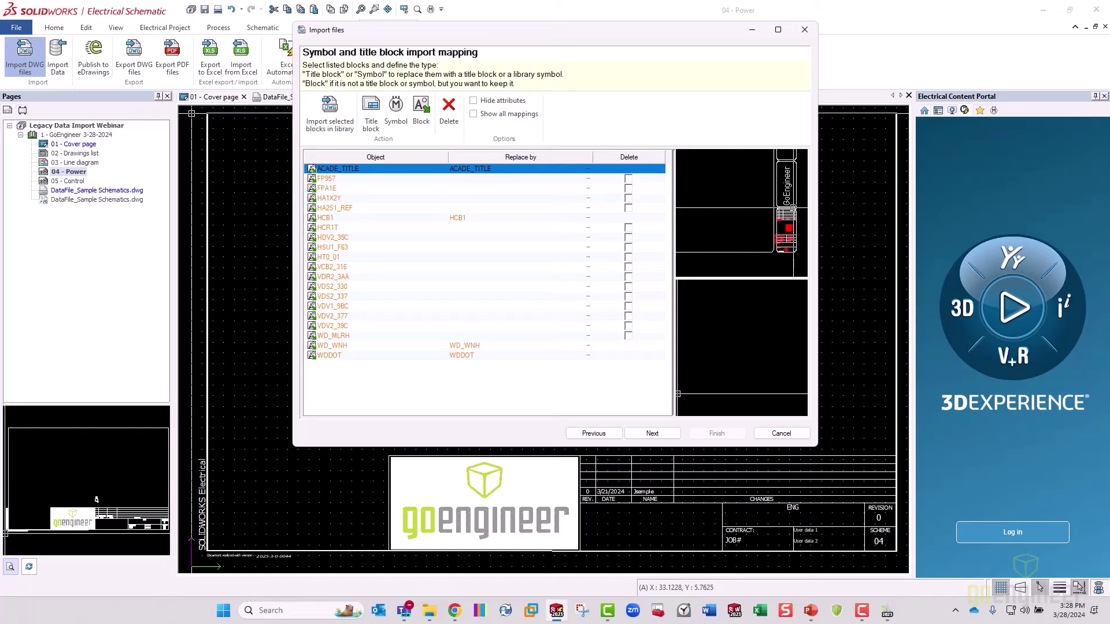
{"action": "middle_click_drag", "start_coordinate": [795, 254], "coordinate": [755, 230]}
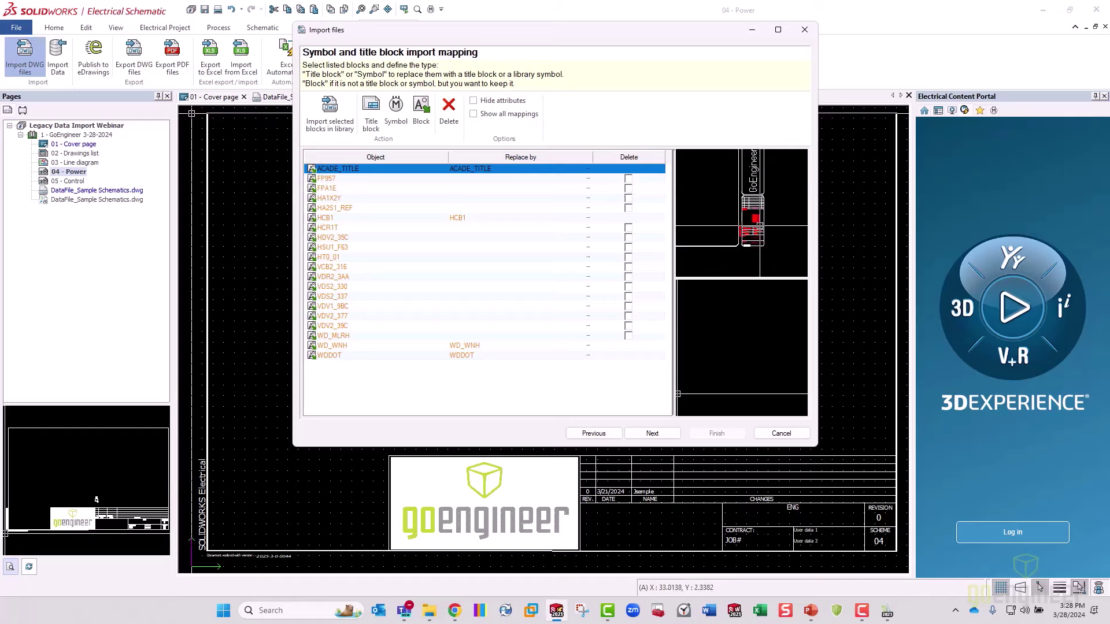
{"action": "left_click", "coordinate": [378, 179]}
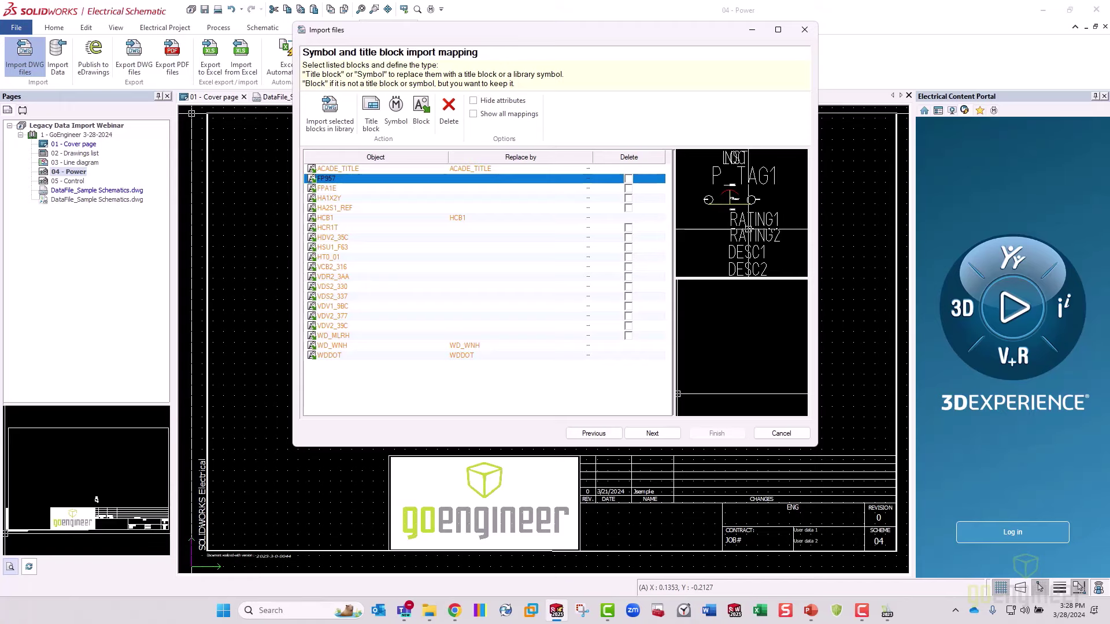
Switch to DraftSight and open GoE-LEGACY_BE01.DWG from the 4 - SYMB IMPORT folder
{"action": "left_click", "coordinate": [887, 610]}
{"action": "left_click", "coordinate": [941, 544]}
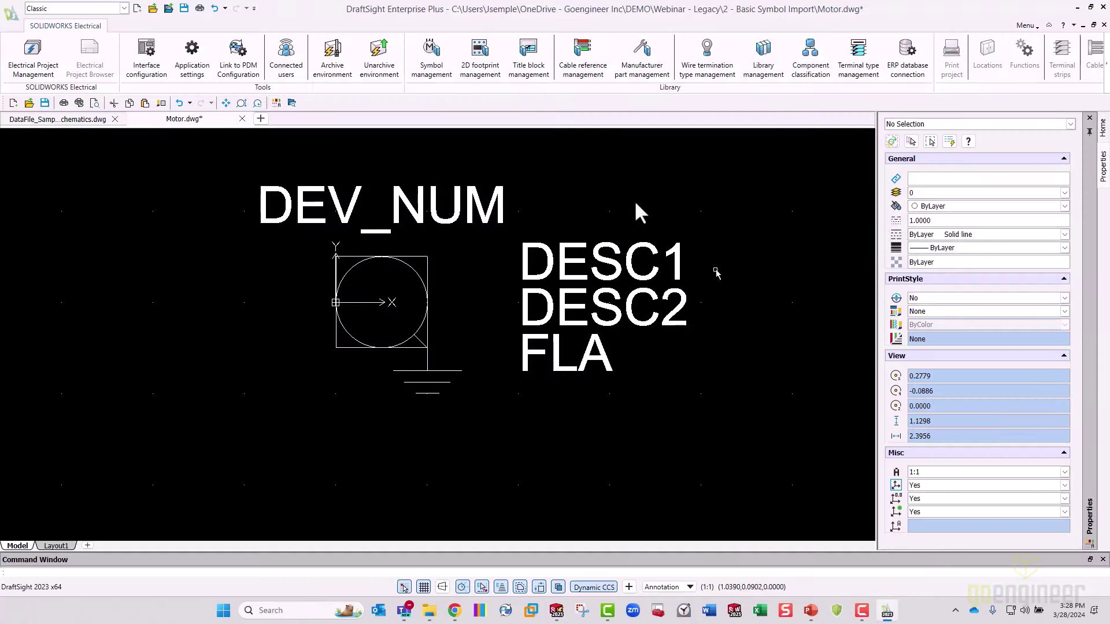
{"action": "left_click", "coordinate": [153, 9]}
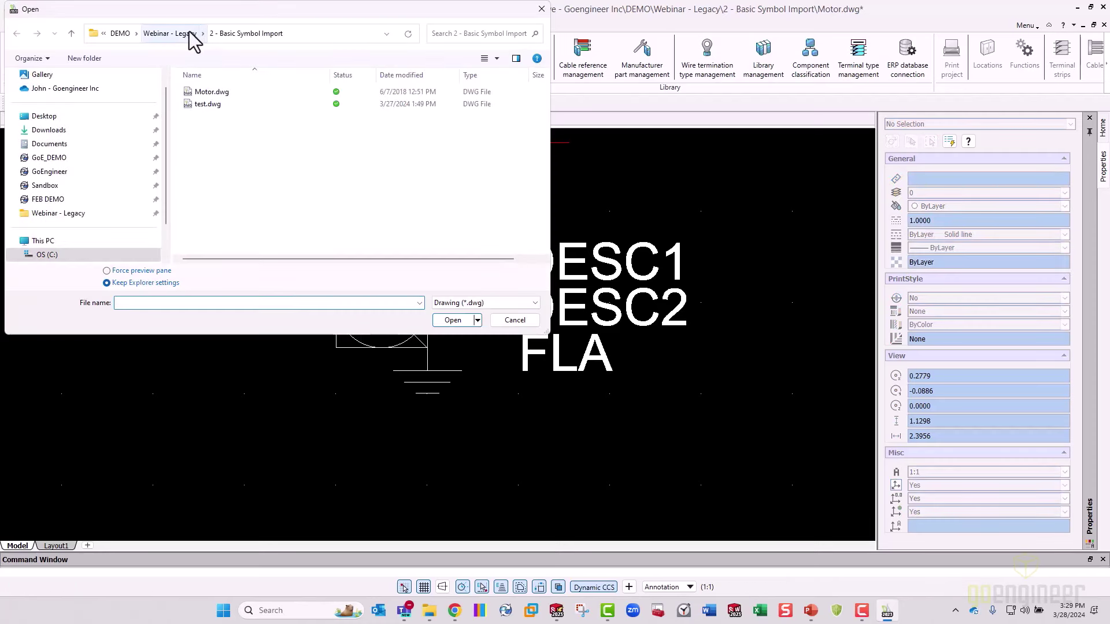
{"action": "left_click", "coordinate": [191, 33]}
{"action": "double_click", "coordinate": [231, 130]}
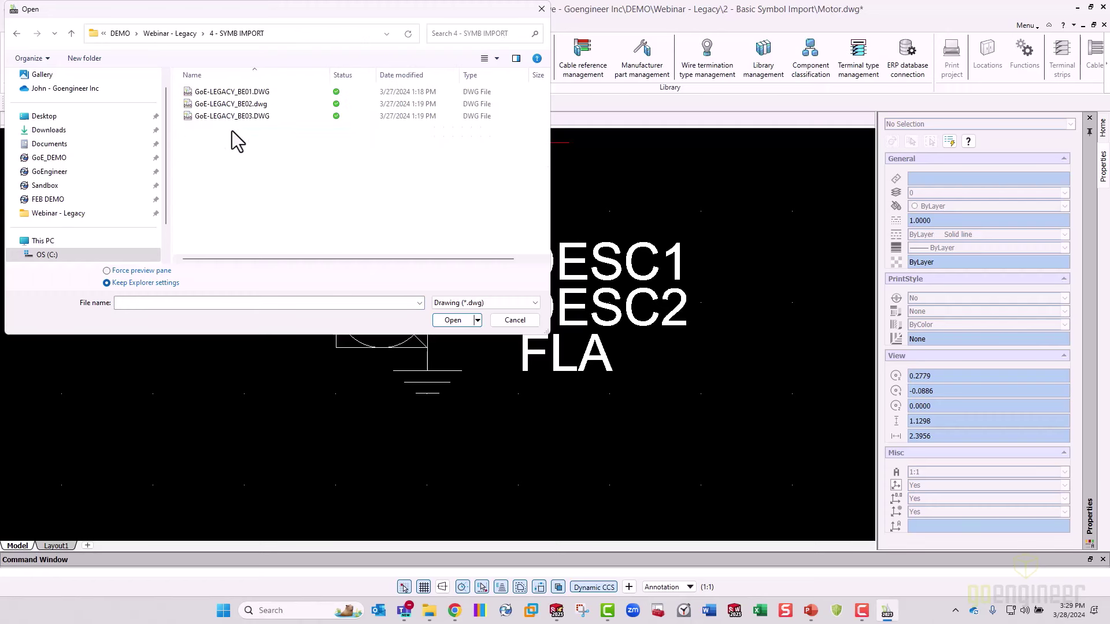
{"action": "double_click", "coordinate": [256, 92]}
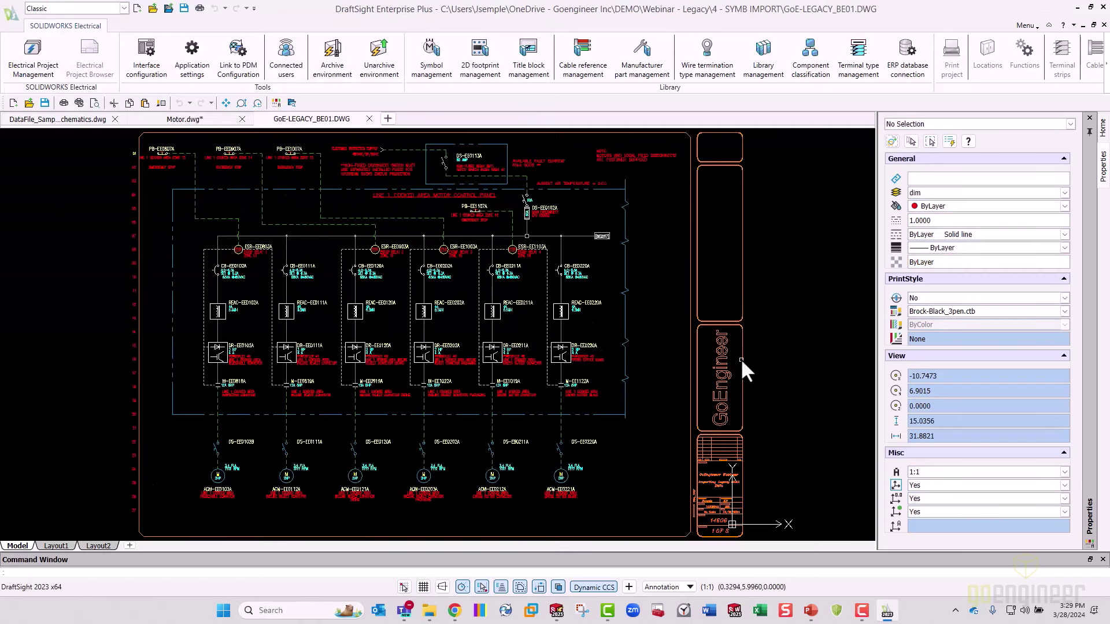
Inspect the title block's block properties and the attribute values of the CB-EE0102A circuit breaker block, leaving both unmodified
{"action": "left_click", "coordinate": [719, 373]}
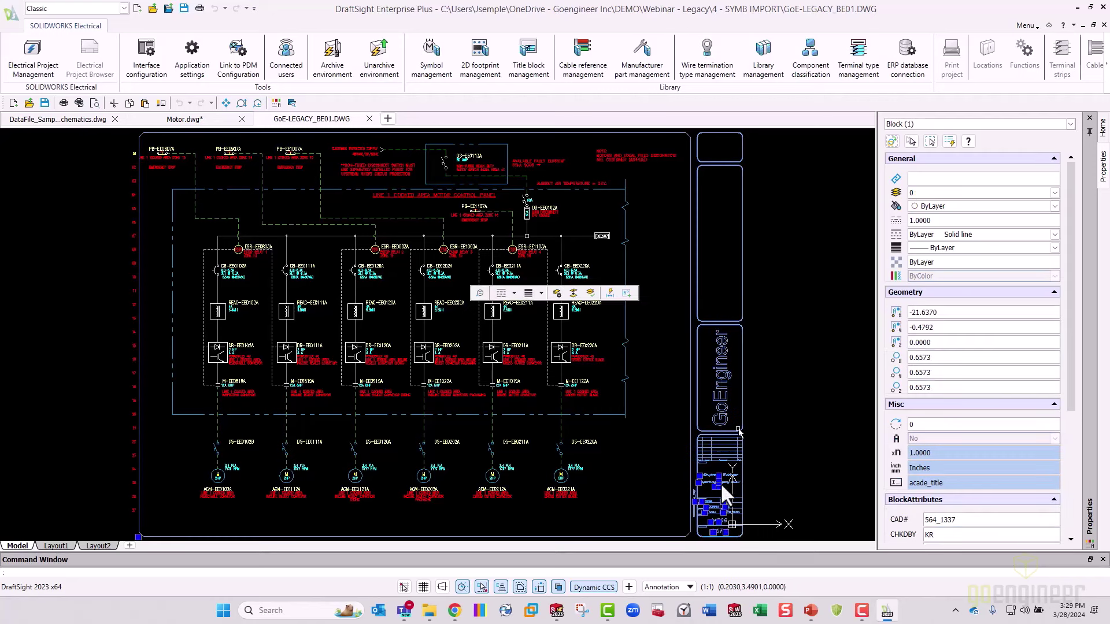
{"action": "key", "text": "Escape"}
{"action": "scroll", "coordinate": [226, 270], "scroll_direction": "up", "scroll_amount": 3}
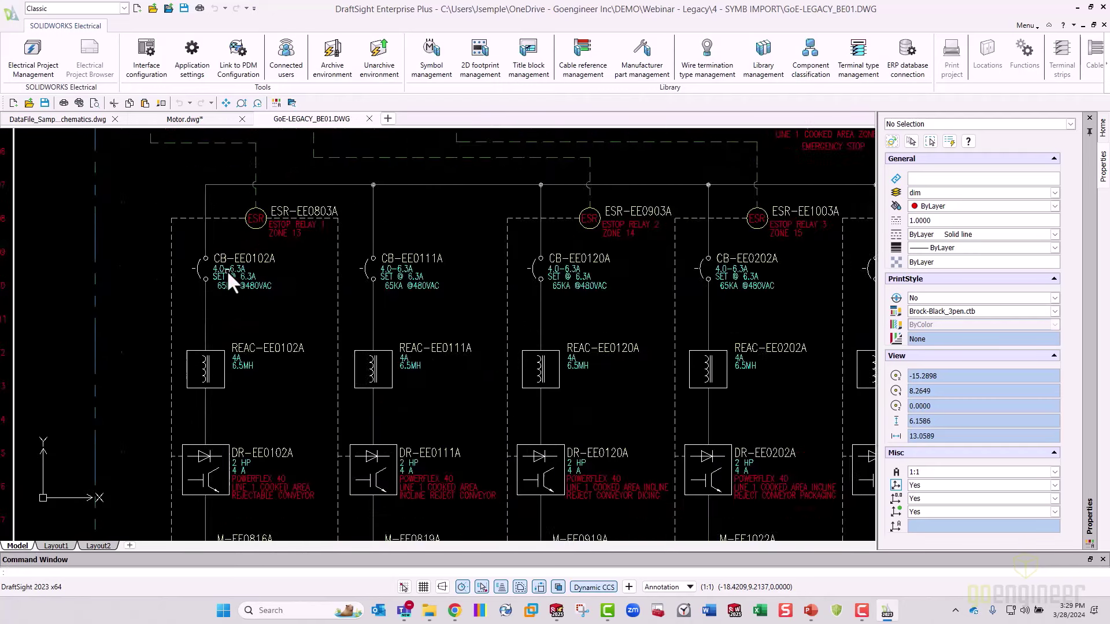
{"action": "scroll", "coordinate": [226, 269], "scroll_direction": "up", "scroll_amount": 2}
{"action": "left_click", "coordinate": [223, 268]}
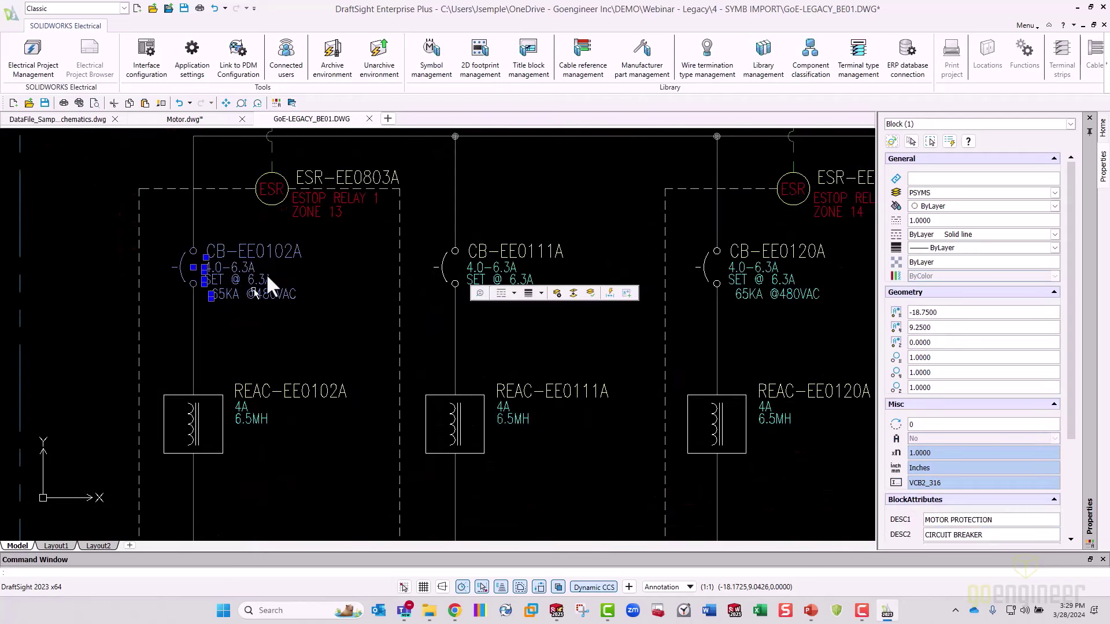
{"action": "key", "text": "Escape"}
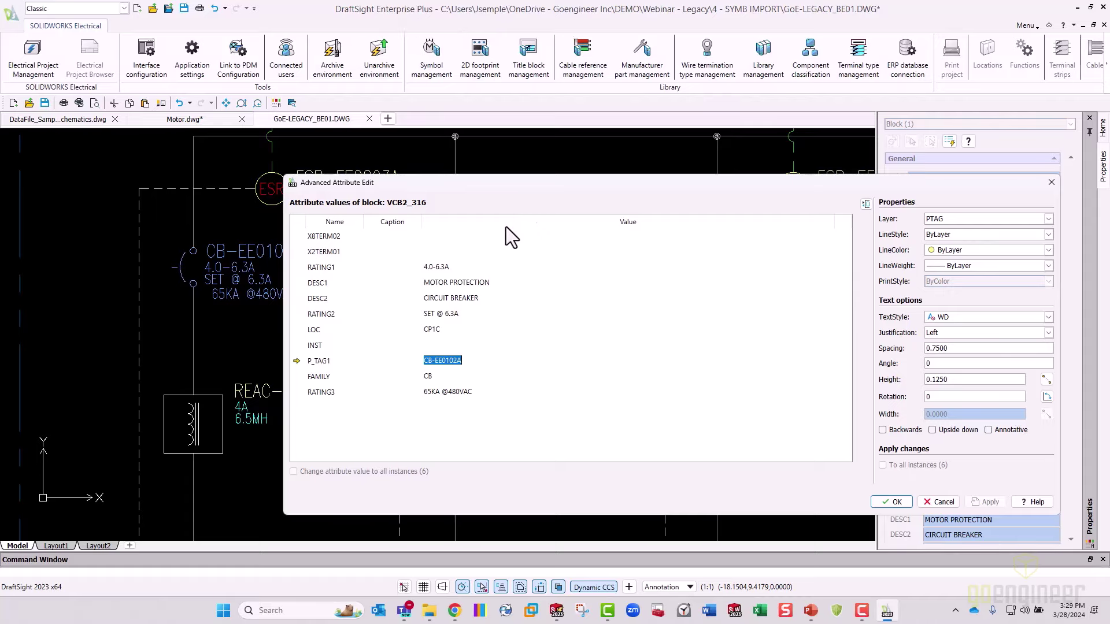
{"action": "left_click_drag", "start_coordinate": [570, 190], "coordinate": [507, 172]}
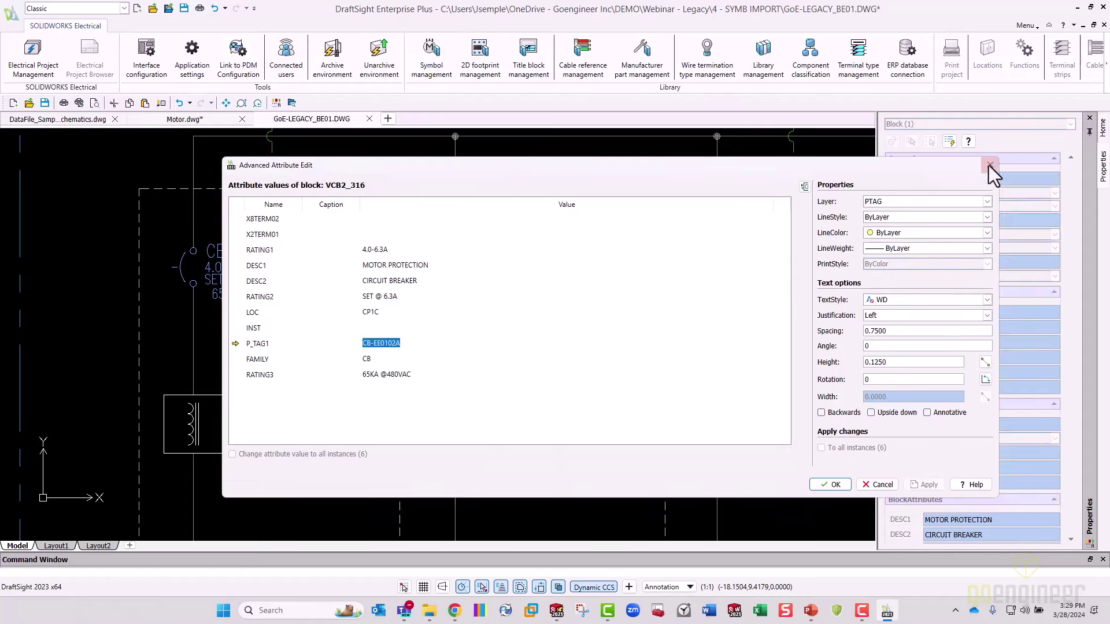
{"action": "left_click", "coordinate": [990, 166]}
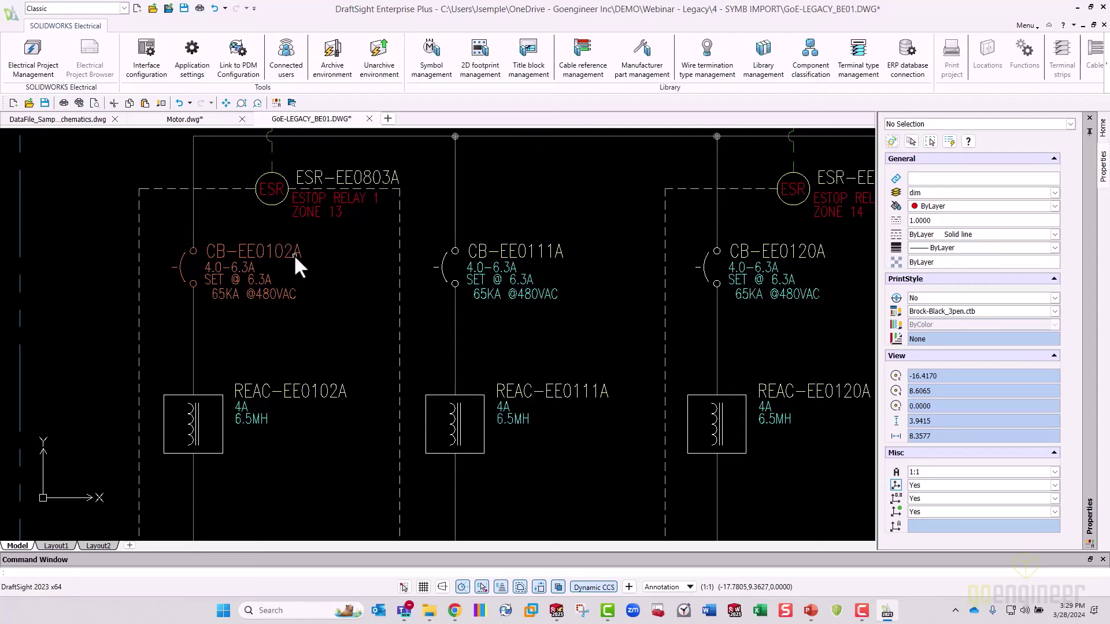
Select several component blocks across the schematic, including two drives and a reactor, to examine their block definitions, and clear the selection
{"action": "scroll", "coordinate": [294, 257], "scroll_direction": "down", "scroll_amount": 6}
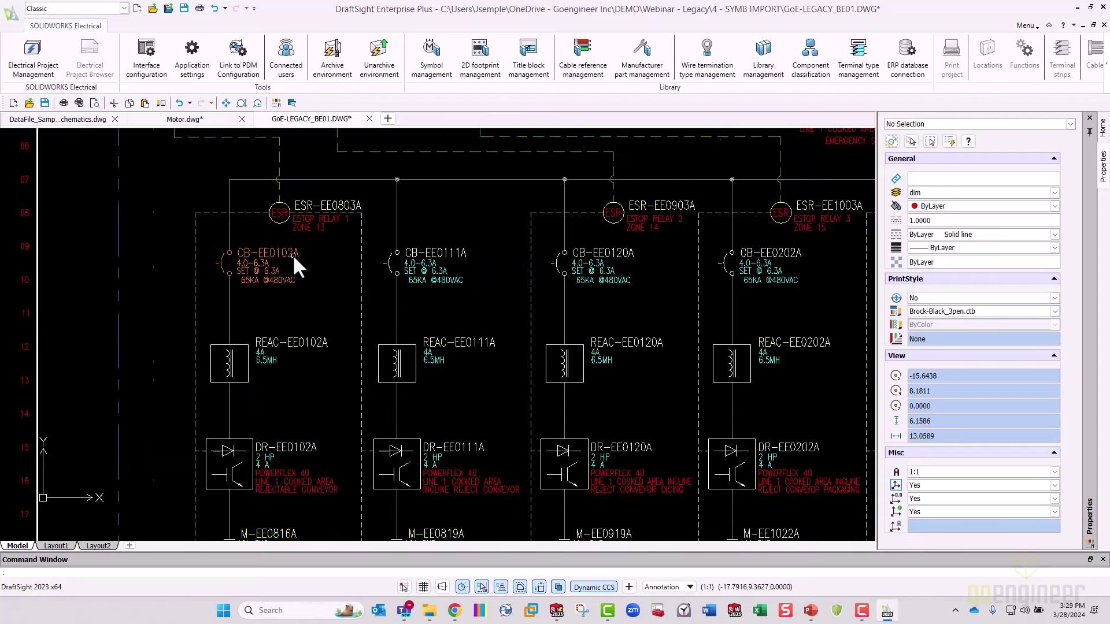
{"action": "left_click", "coordinate": [435, 349]}
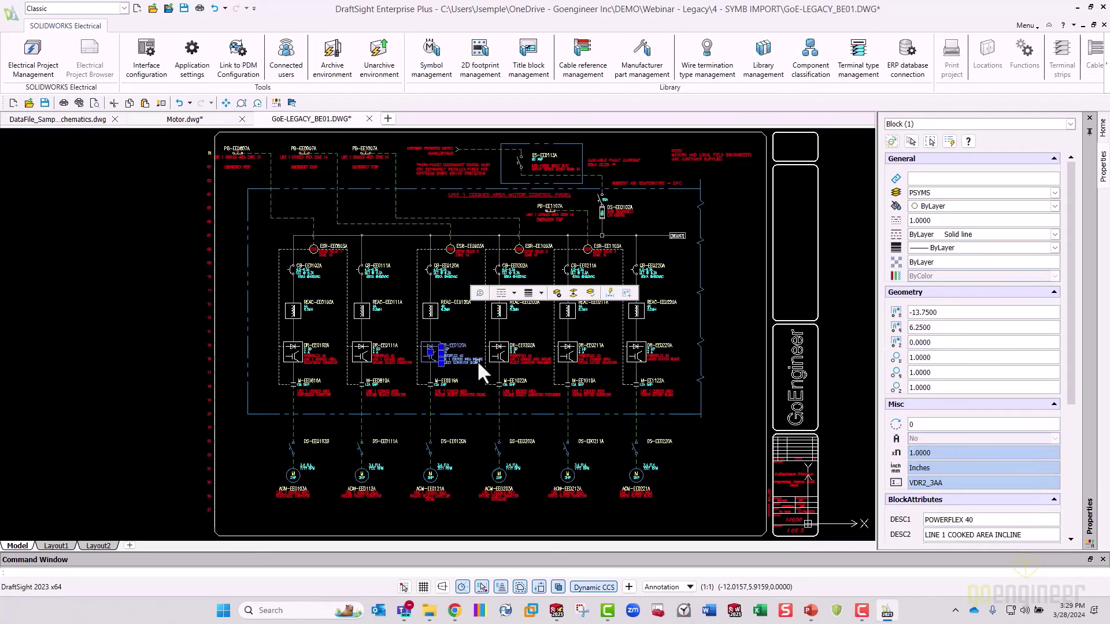
{"action": "left_click", "coordinate": [505, 357]}
{"action": "left_click", "coordinate": [504, 313]}
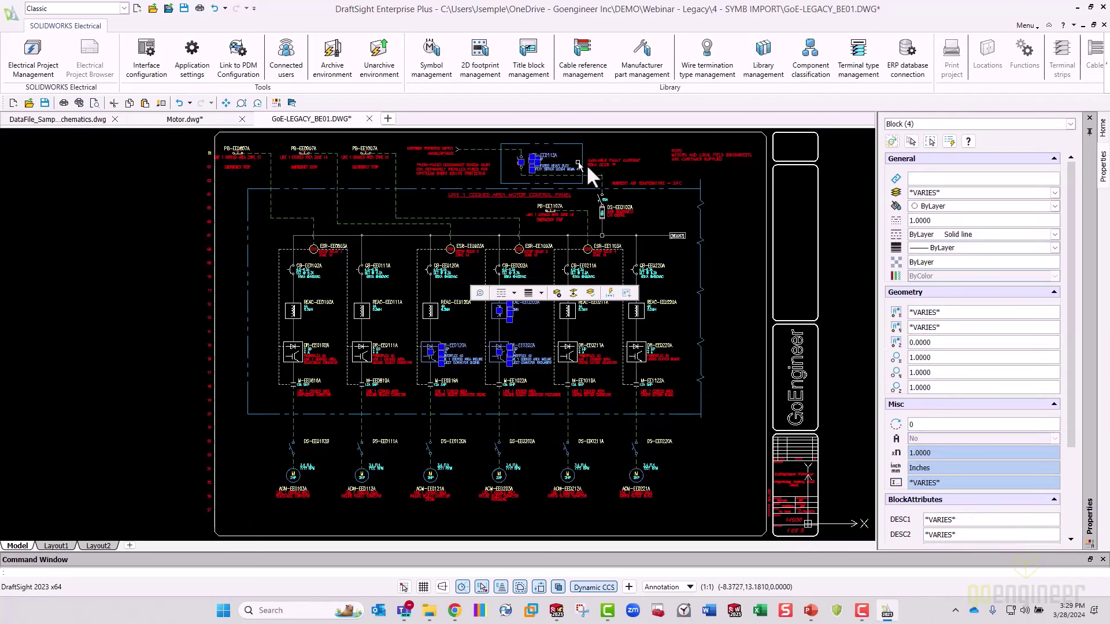
{"action": "key", "text": "Escape"}
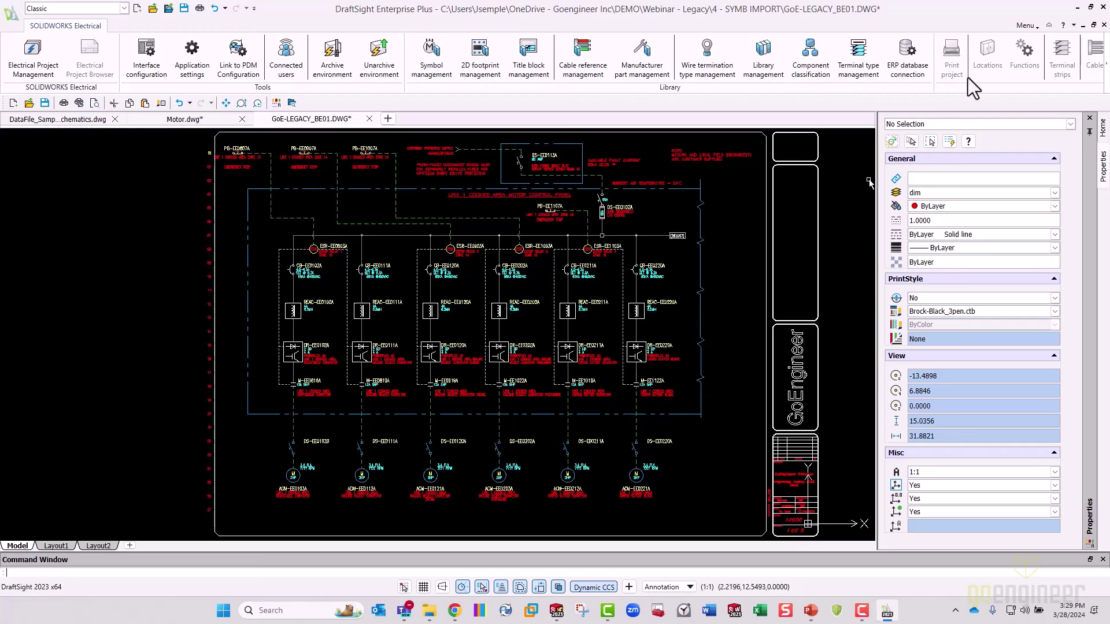
Switch back to SOLIDWORKS Electrical and view the library title blocks available to replace ACADE_TITLE, choosing none
{"action": "left_click", "coordinate": [1077, 7]}
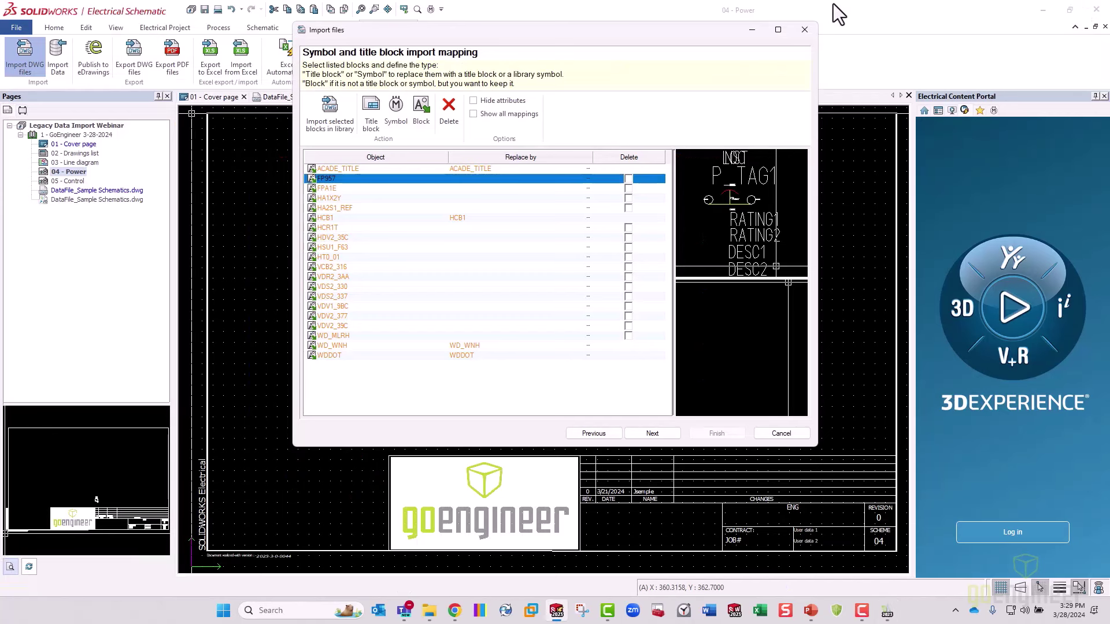
{"action": "left_click", "coordinate": [403, 169]}
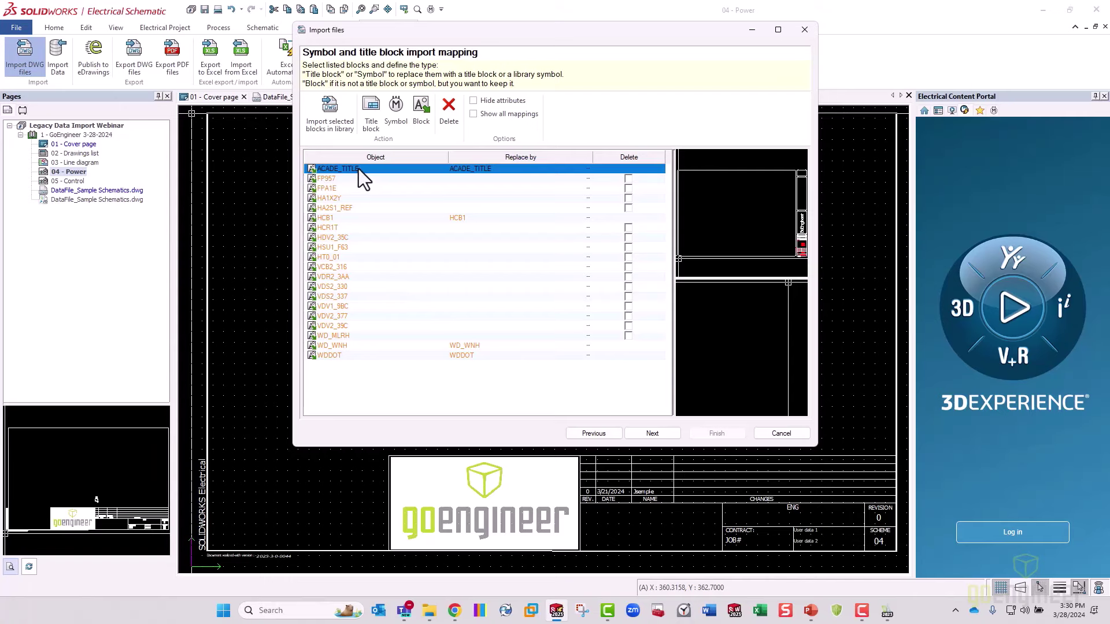
{"action": "left_click", "coordinate": [372, 119]}
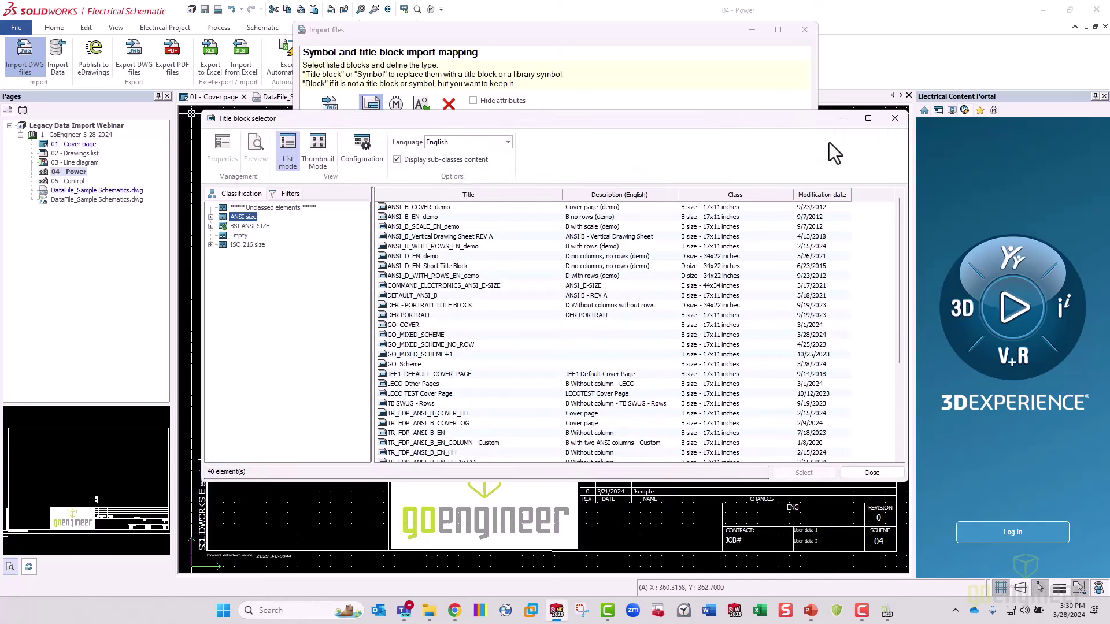
{"action": "left_click", "coordinate": [896, 121]}
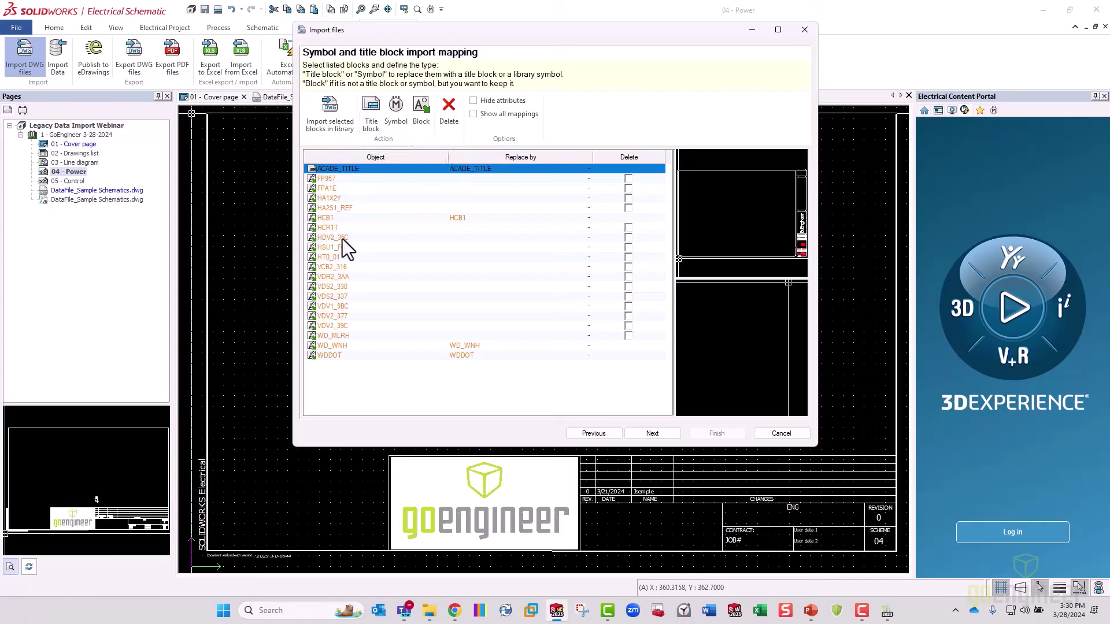
Try replacing ACADE_TITLE with the ANSI_B_EN_demo title block in the import mapping, and cancel the whole import
{"action": "left_click", "coordinate": [345, 356], "text": "shift"}
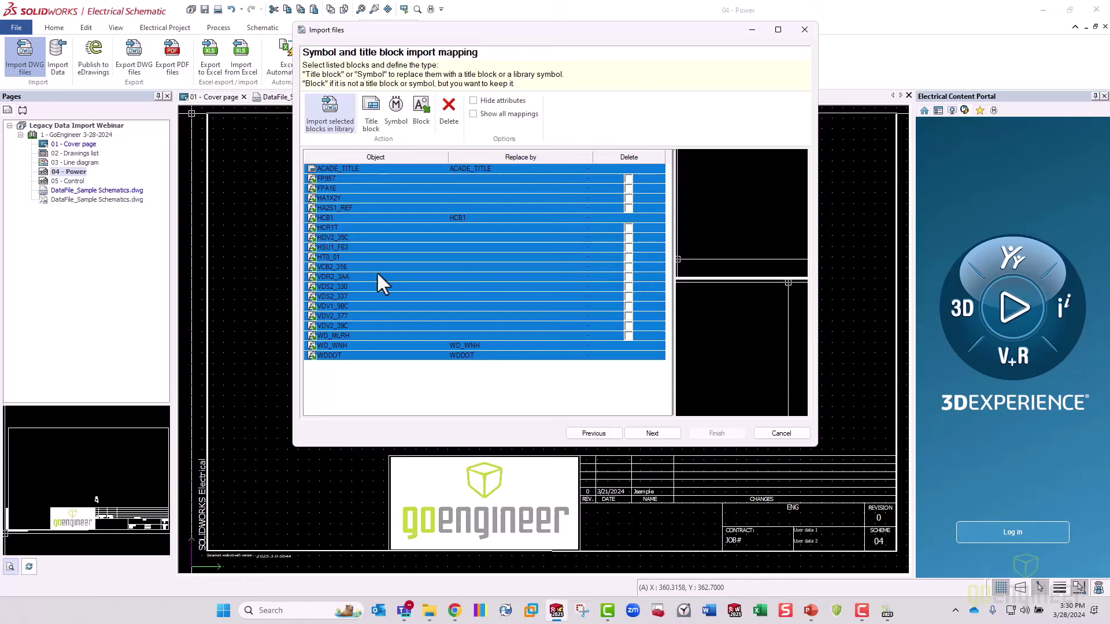
{"action": "left_click", "coordinate": [379, 383]}
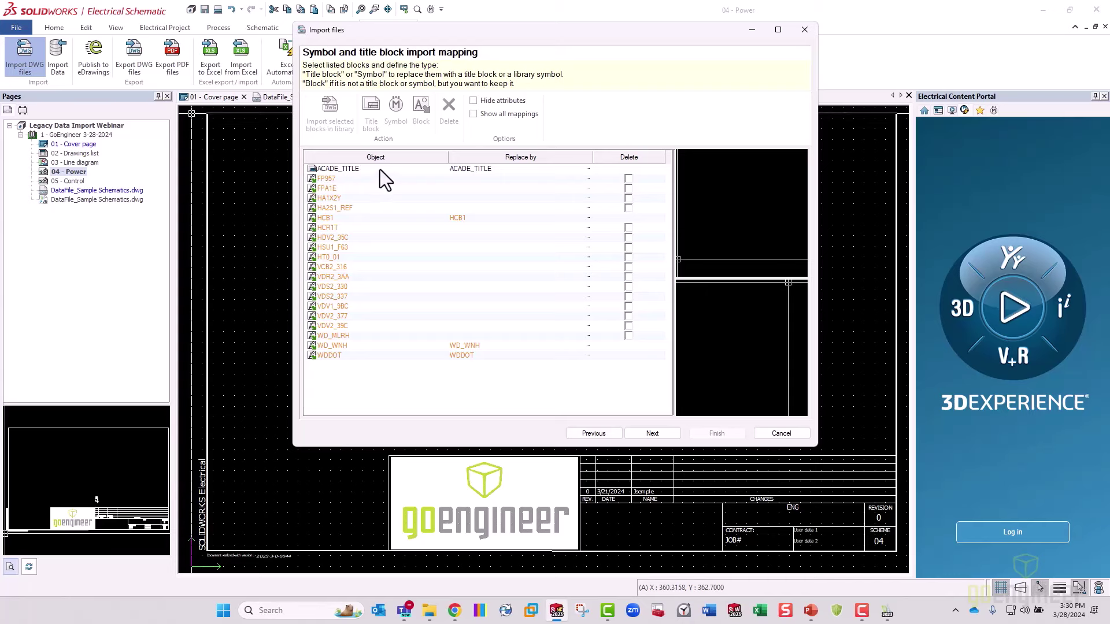
{"action": "left_click", "coordinate": [354, 169]}
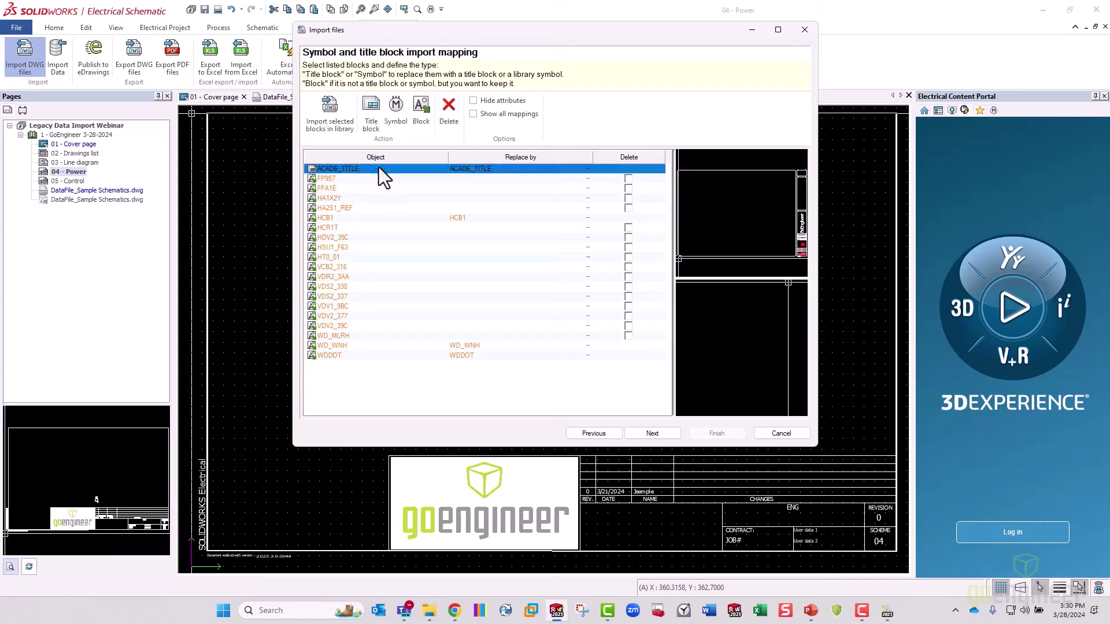
{"action": "left_click", "coordinate": [370, 113]}
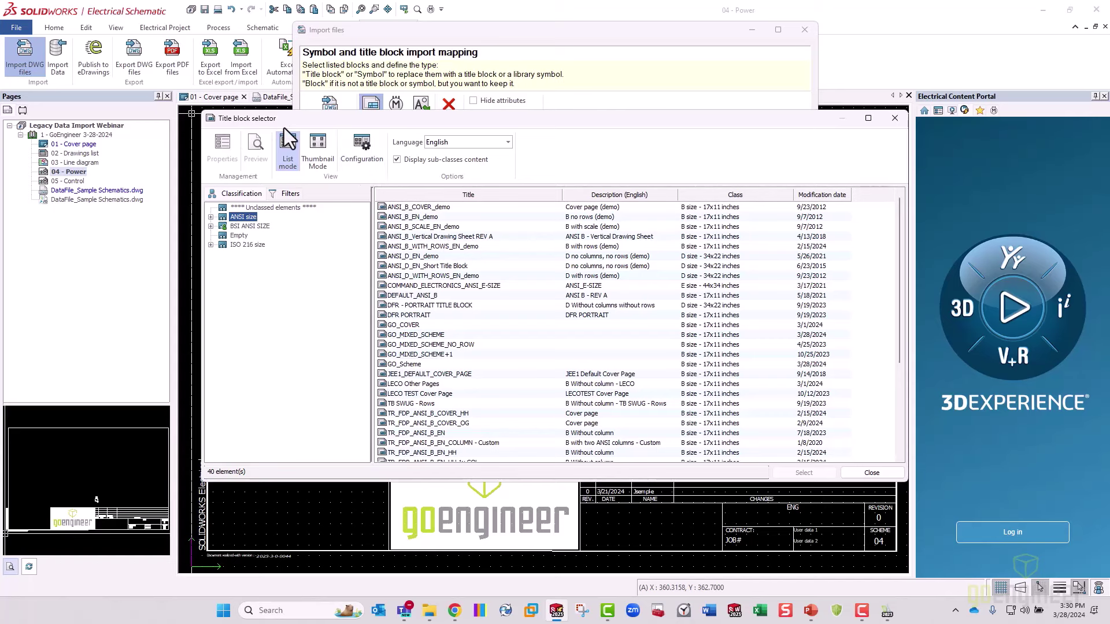
{"action": "double_click", "coordinate": [438, 217]}
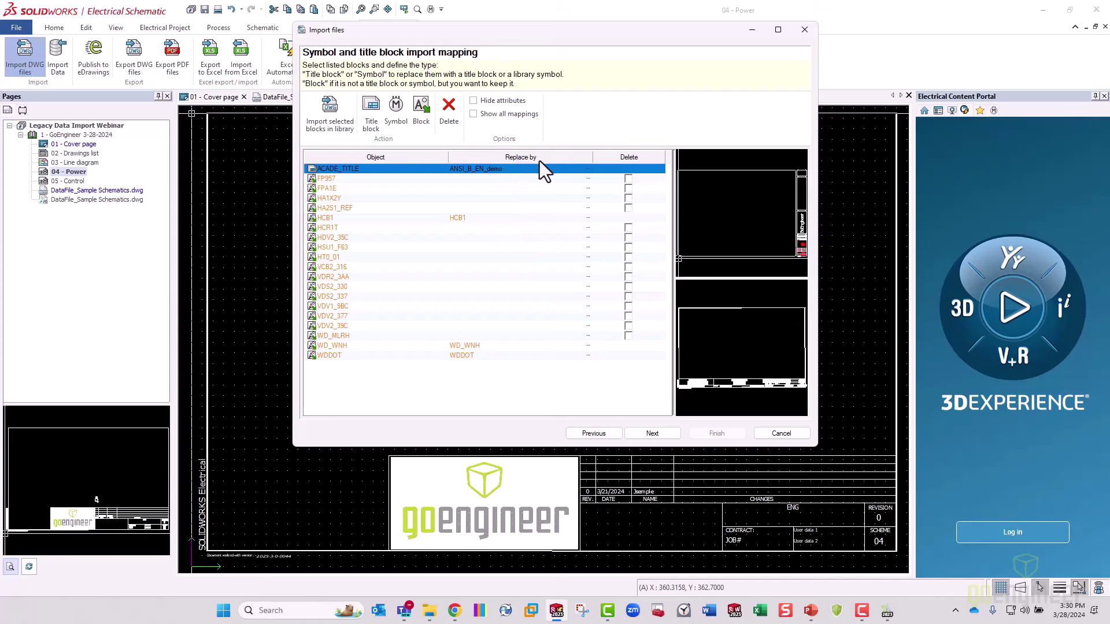
{"action": "left_click", "coordinate": [780, 433]}
Restart the DWG import with the GoE-LEGACY files and advance to the symbol and title block mapping
{"action": "left_click", "coordinate": [25, 64]}
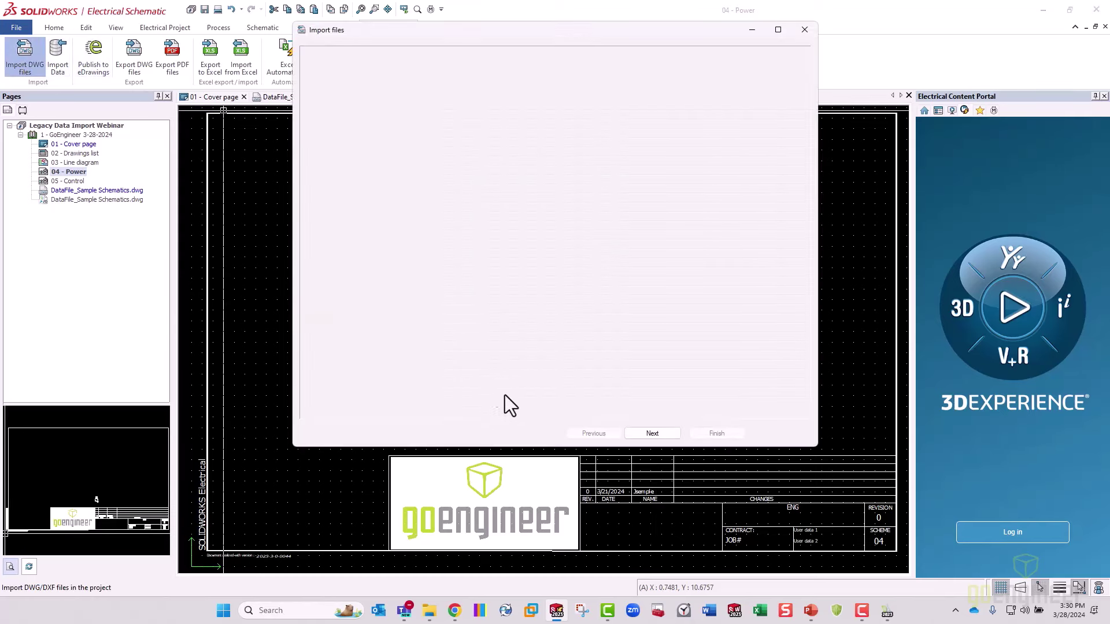
{"action": "left_click", "coordinate": [659, 433]}
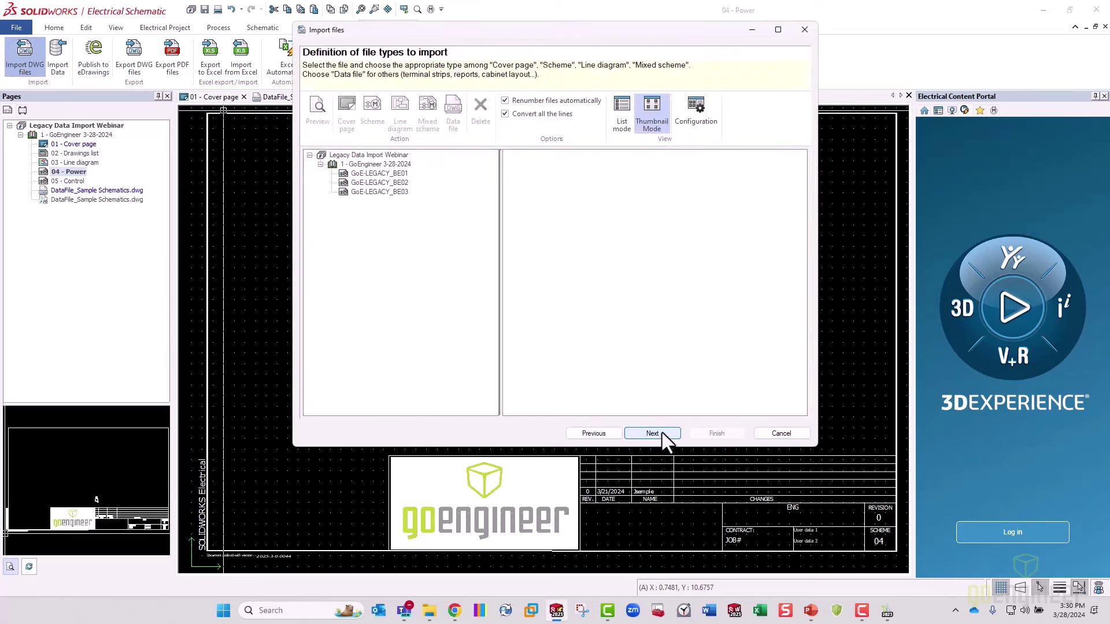
{"action": "left_click", "coordinate": [386, 172]}
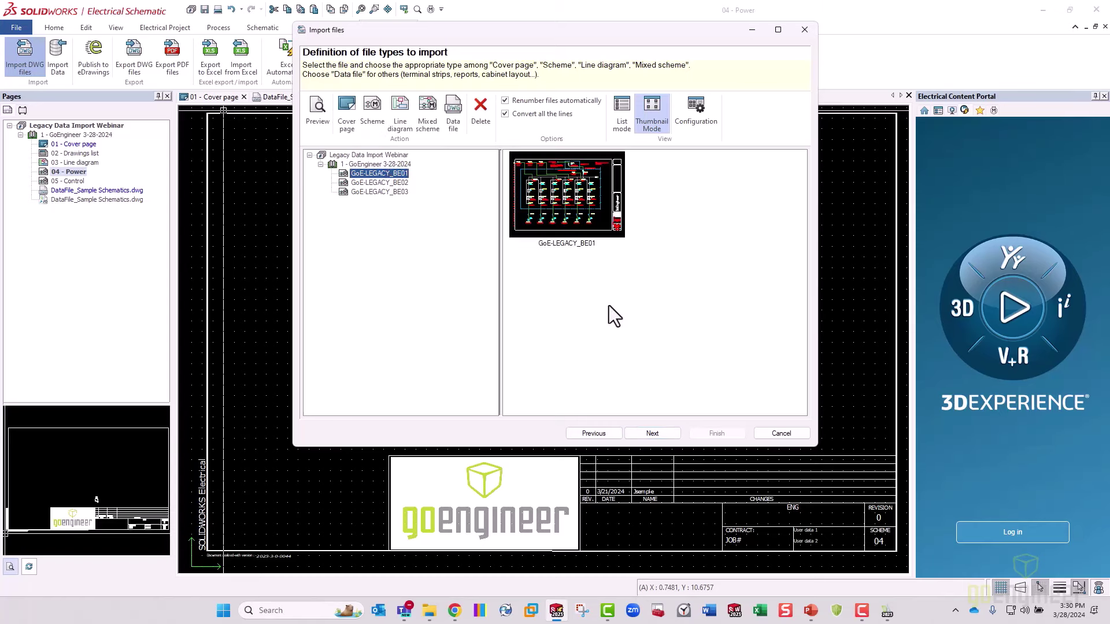
{"action": "left_click", "coordinate": [649, 433]}
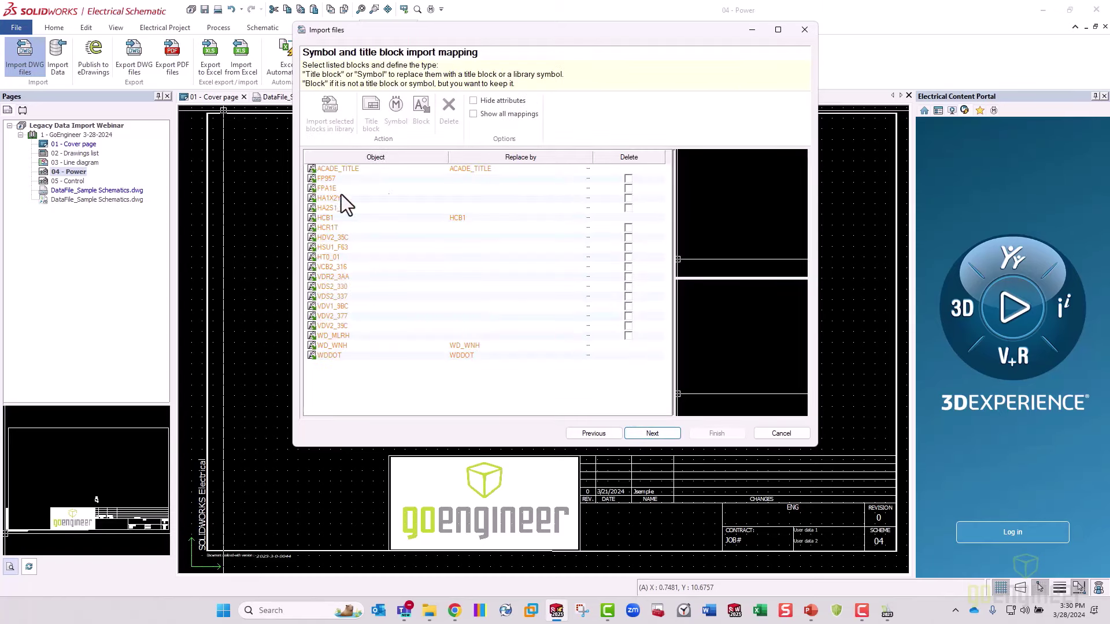
Export all listed blocks, including ACADE_TITLE, to a compressed file named test, start importing them as symbols and cancel the symbol import
{"action": "left_click", "coordinate": [368, 180]}
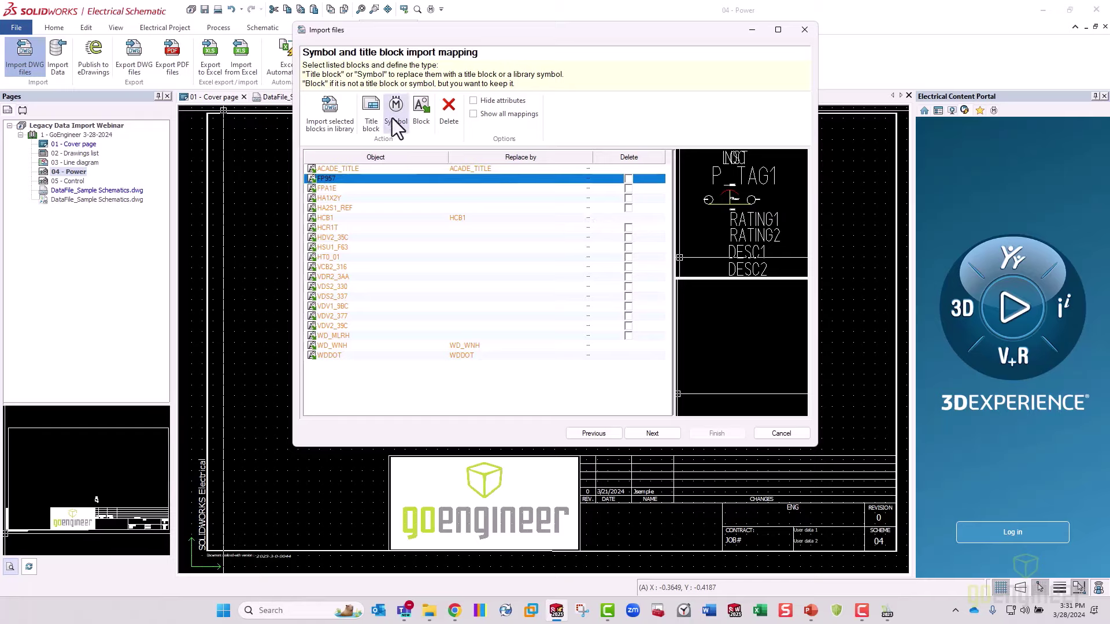
{"action": "left_click", "coordinate": [361, 169]}
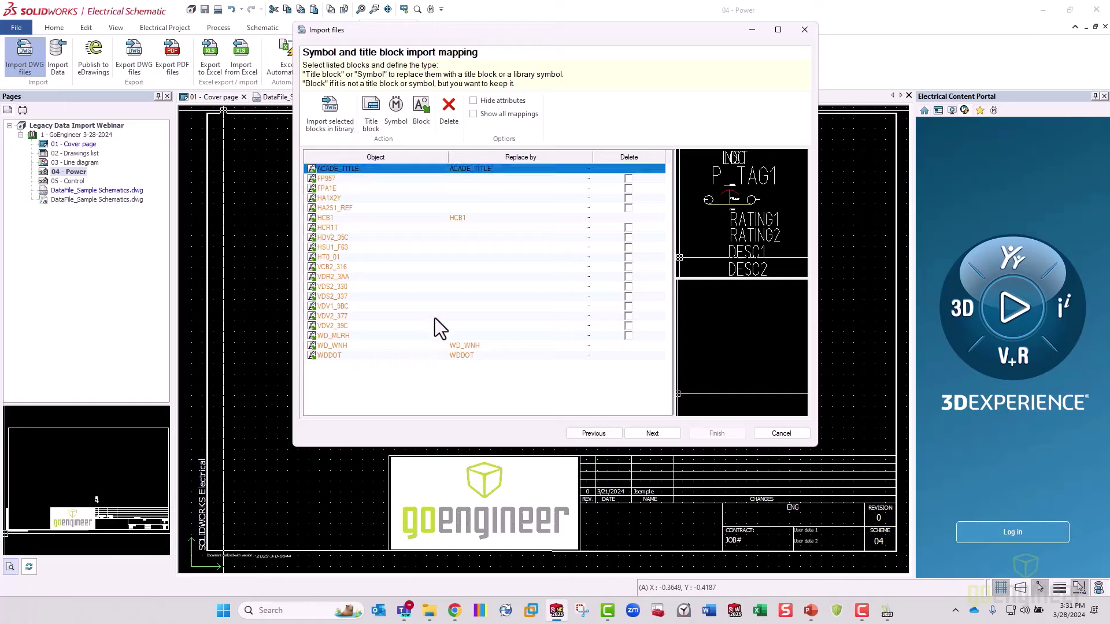
{"action": "left_click", "coordinate": [344, 354], "text": "shift"}
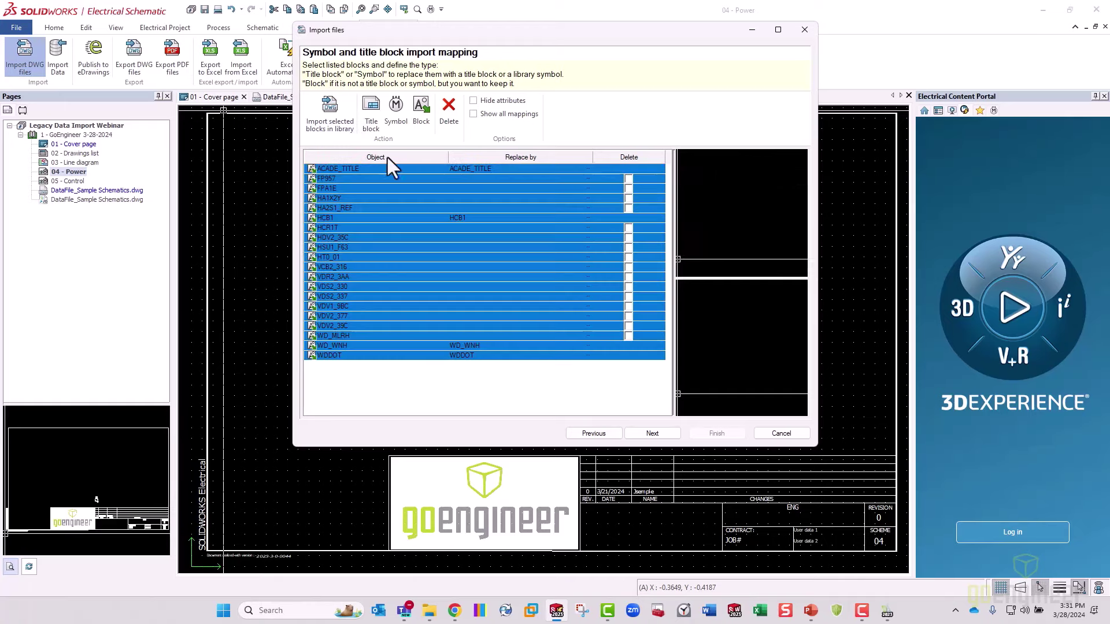
{"action": "left_click", "coordinate": [331, 108]}
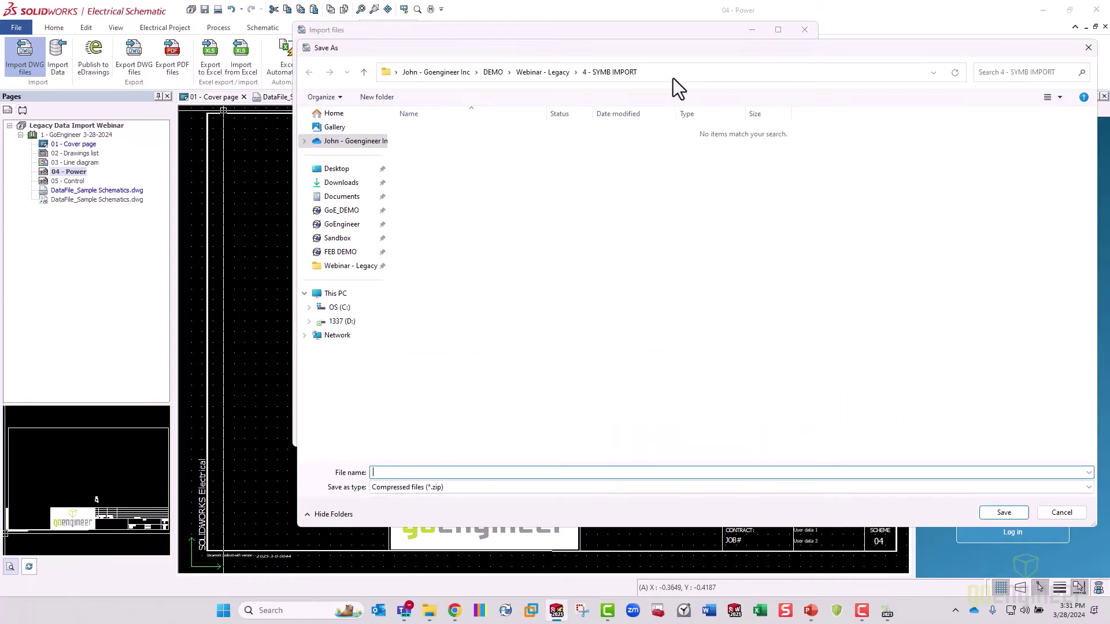
{"action": "left_click", "coordinate": [415, 488]}
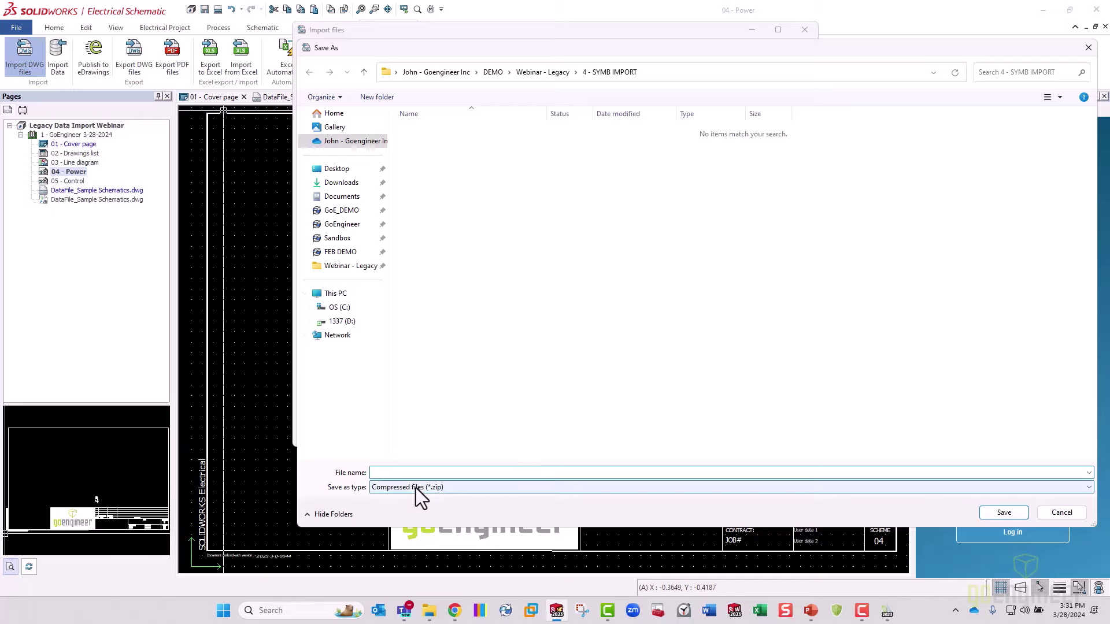
{"action": "left_click", "coordinate": [546, 393]}
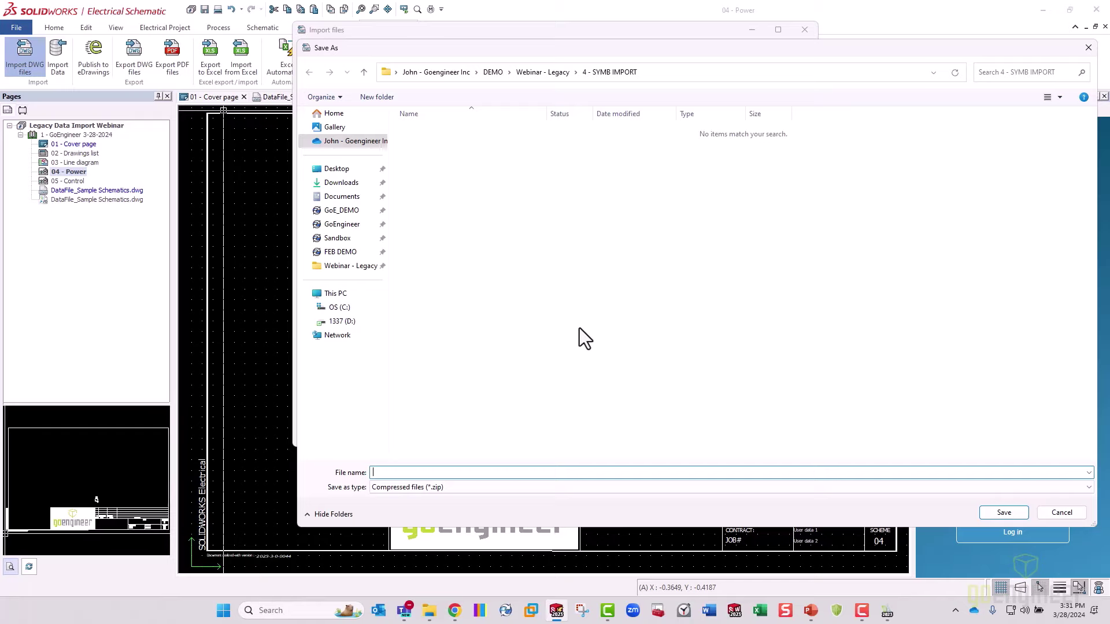
{"action": "type", "text": "test"}
{"action": "left_click", "coordinate": [1006, 512]}
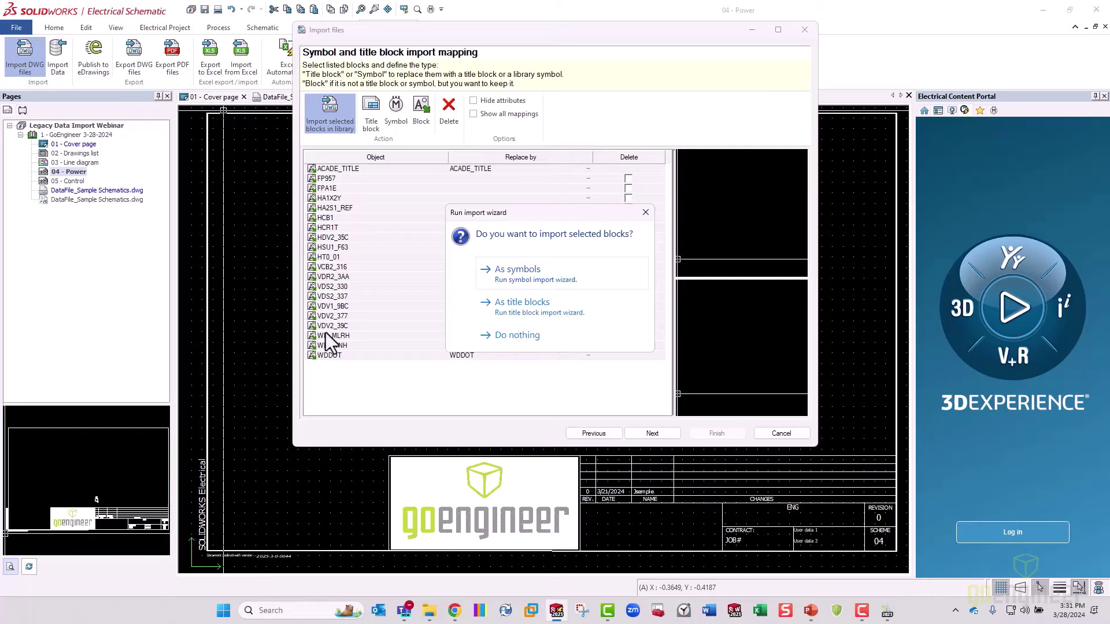
{"action": "left_click", "coordinate": [566, 282]}
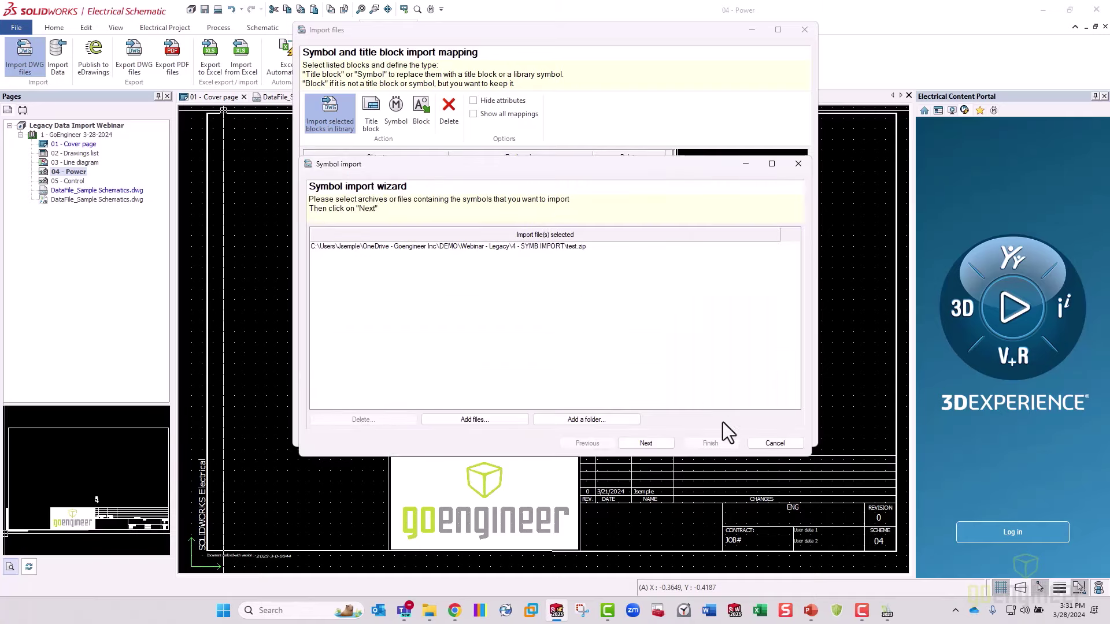
{"action": "left_click", "coordinate": [771, 443]}
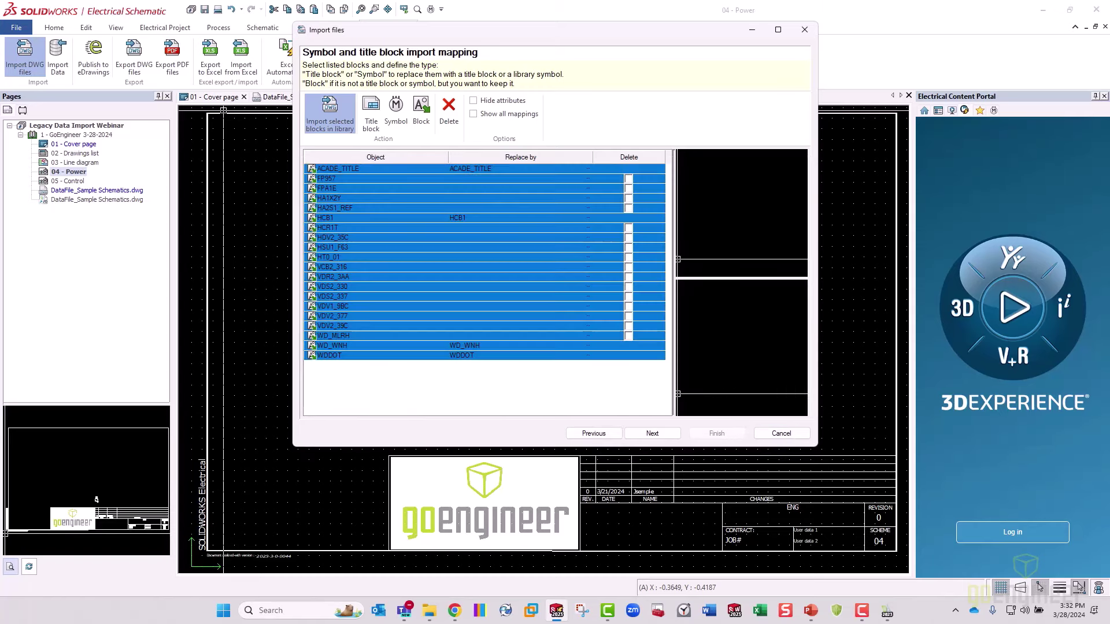
Export the blocks FP957 through WDDOT, without ACADE_TITLE, to a compressed file named test2 and start importing them as symbols
{"action": "left_click", "coordinate": [398, 362]}
{"action": "left_click", "coordinate": [355, 179]}
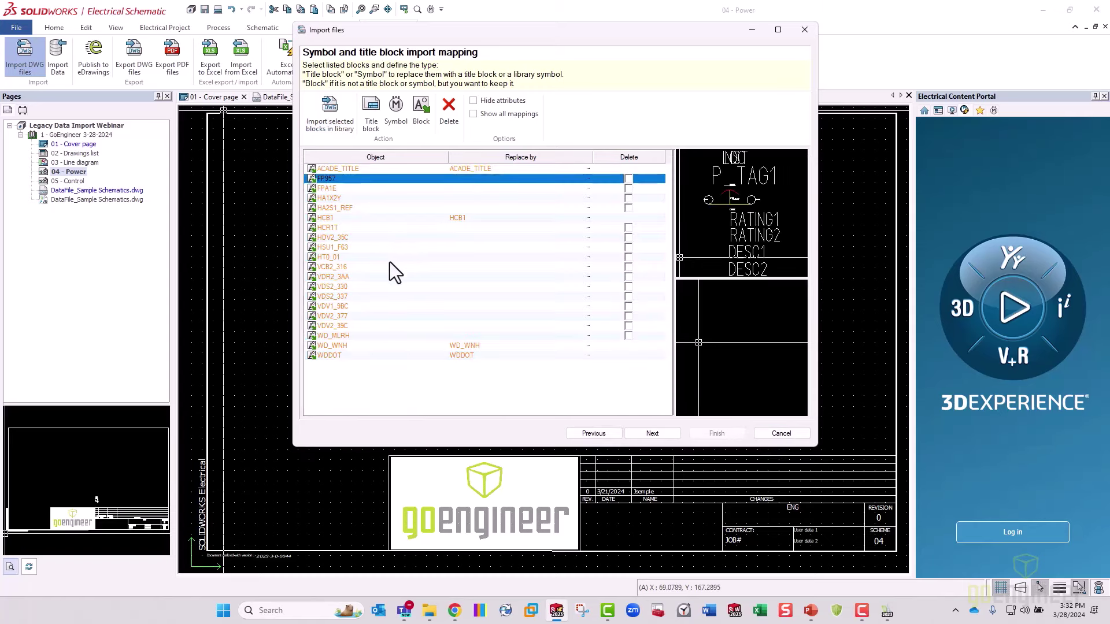
{"action": "left_click", "coordinate": [391, 355], "text": "shift"}
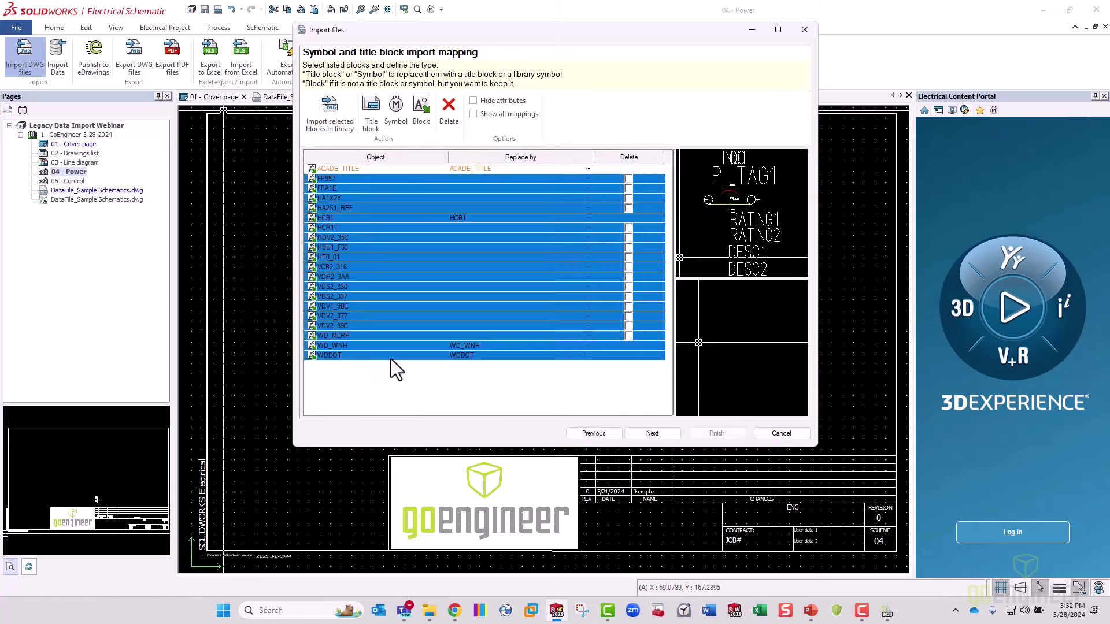
{"action": "left_click", "coordinate": [331, 115]}
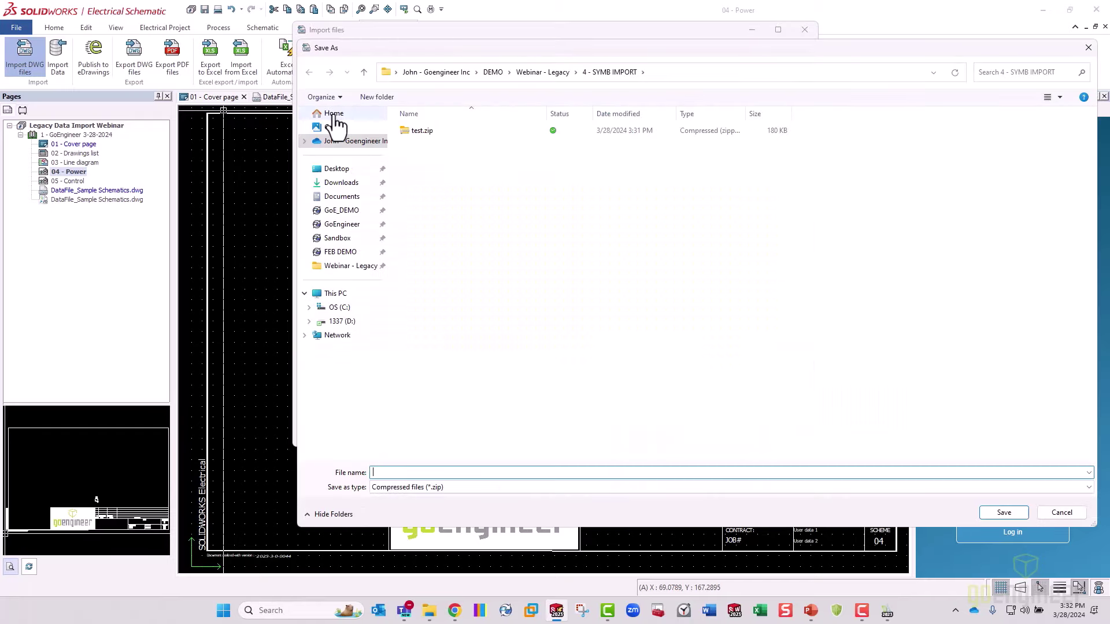
{"action": "type", "text": "test2"}
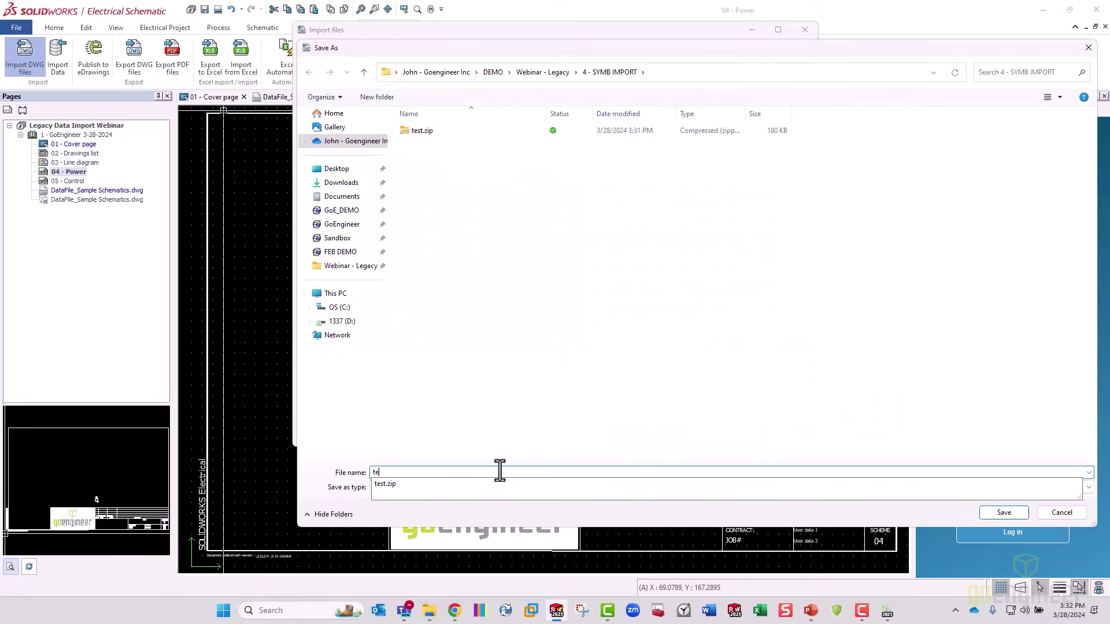
{"action": "left_click", "coordinate": [1003, 513]}
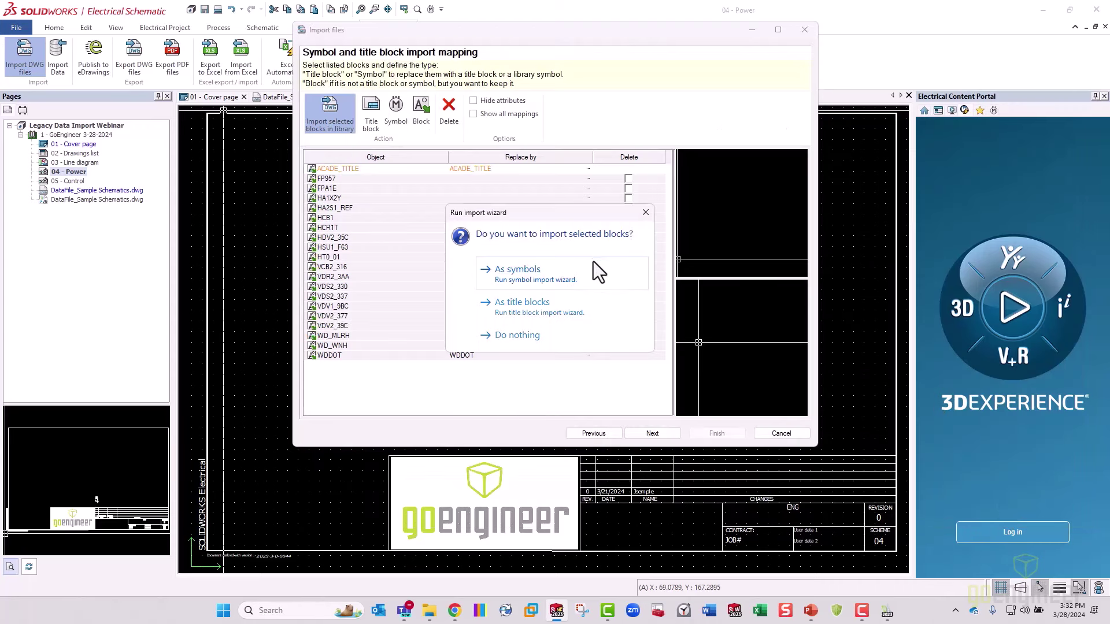
{"action": "left_click", "coordinate": [601, 275]}
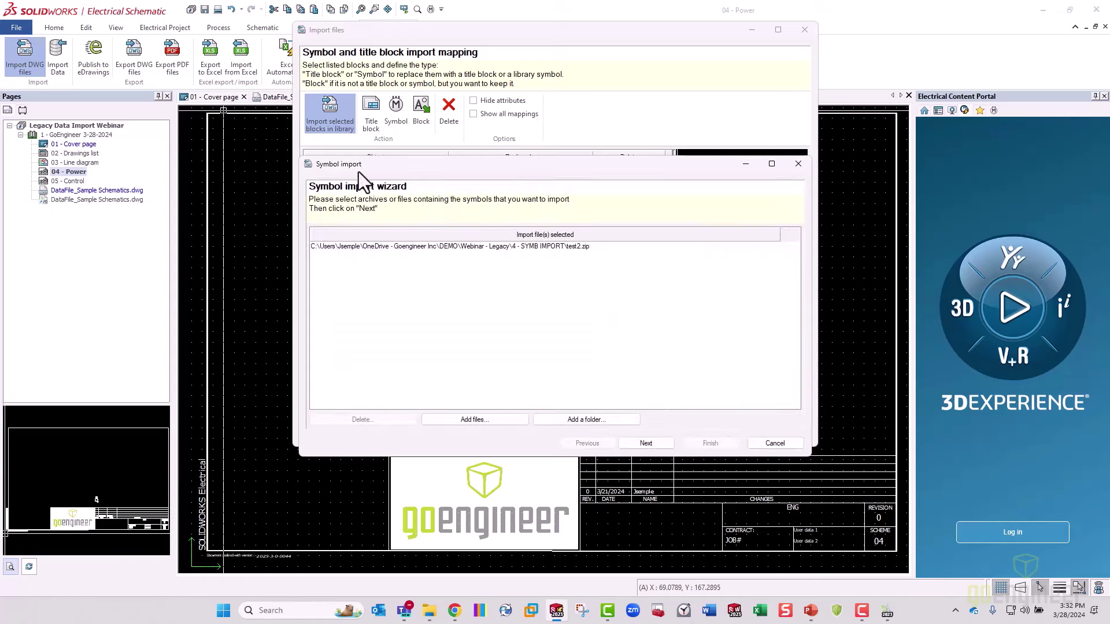
Accept test2.zip and the ACAD_E_ImportConfig configuration for the symbol import and proceed to the list of new symbols
{"action": "left_click", "coordinate": [649, 443]}
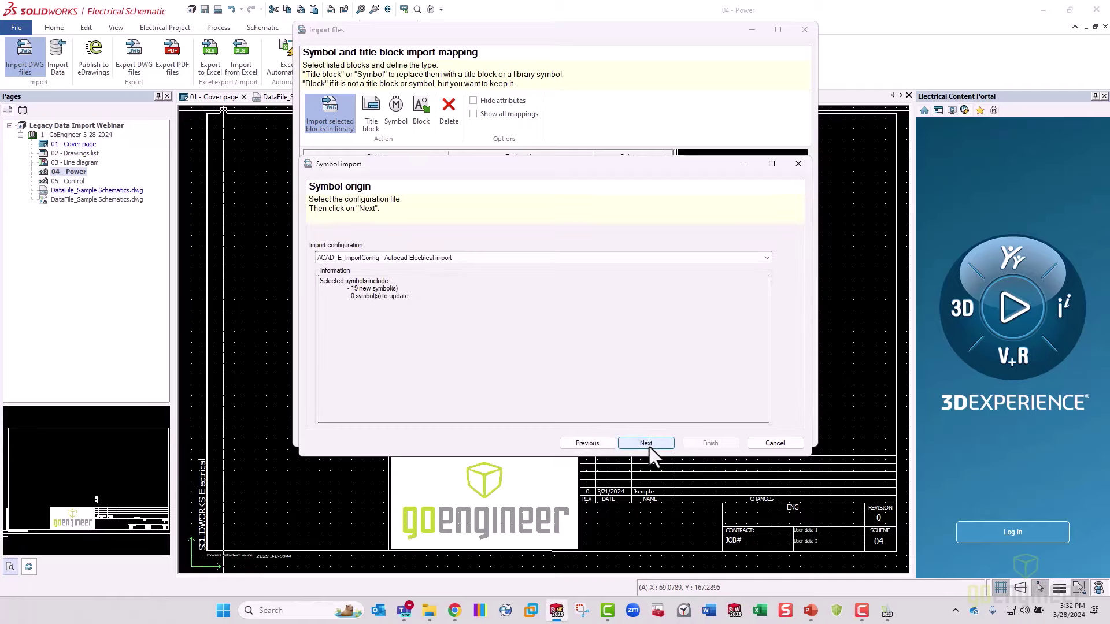
{"action": "left_click_drag", "start_coordinate": [404, 288], "coordinate": [345, 290]}
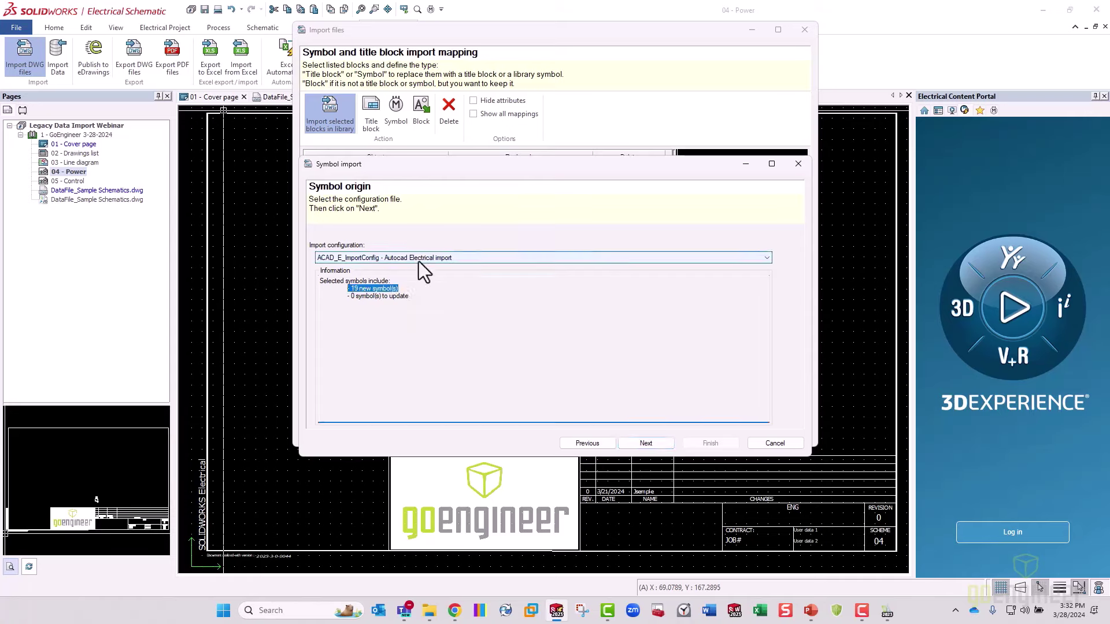
{"action": "left_click", "coordinate": [645, 443]}
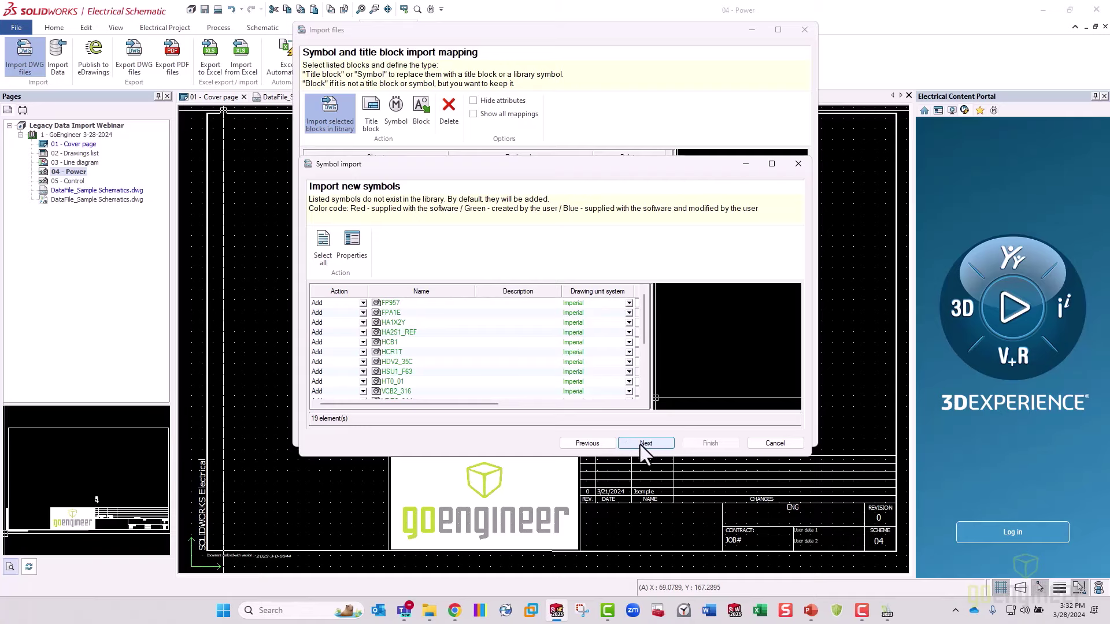
Preview several of the new symbols, including FP957 and FPA1E, and examine the drawing unit systems and classes assigned to them
{"action": "left_click_drag", "start_coordinate": [506, 162], "coordinate": [425, 81]}
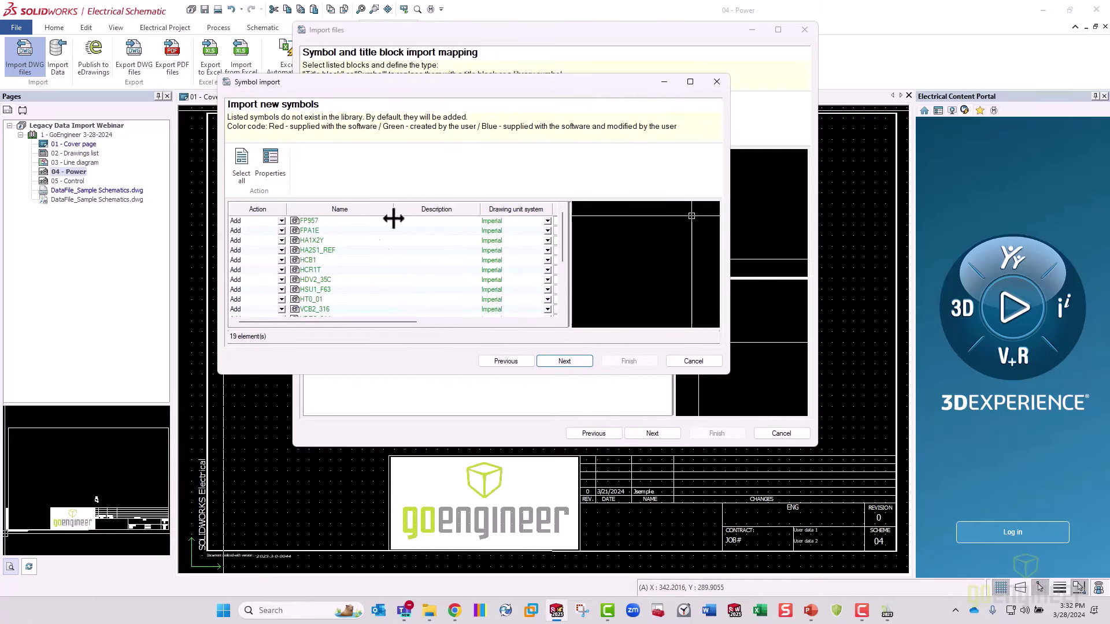
{"action": "left_click", "coordinate": [330, 222]}
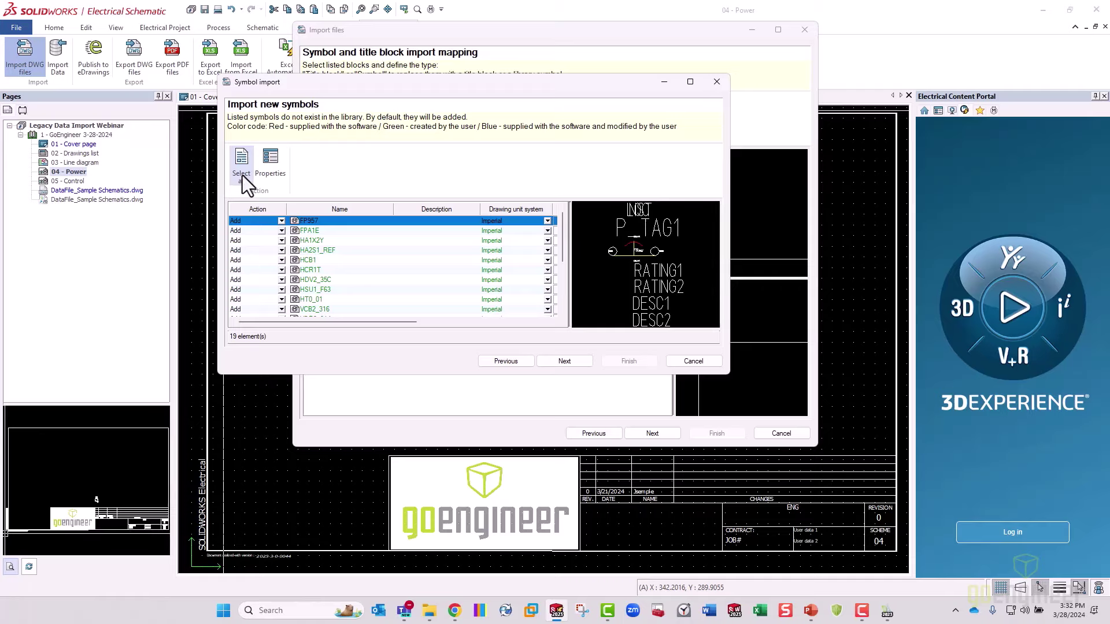
{"action": "left_click", "coordinate": [322, 231]}
{"action": "scroll", "coordinate": [324, 244], "scroll_direction": "down", "scroll_amount": 2}
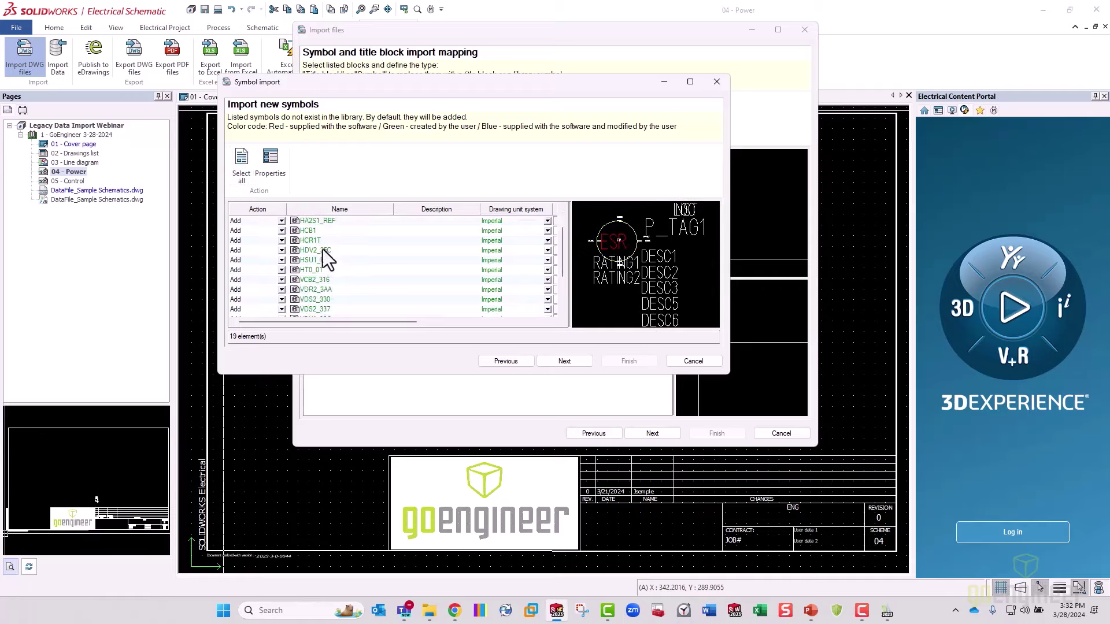
{"action": "left_click_drag", "start_coordinate": [334, 323], "coordinate": [431, 317]}
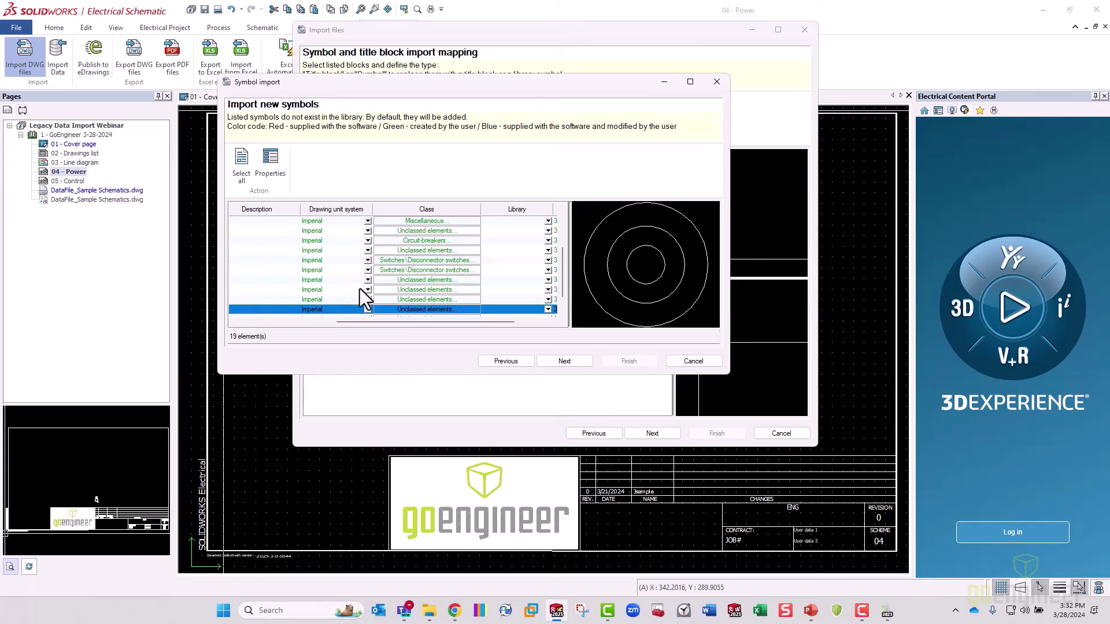
Assign the Legacy_Import library to all listed new symbols and proceed to the attribute conversion
{"action": "key", "text": "ctrl+a"}
{"action": "left_click", "coordinate": [547, 221]}
{"action": "scroll", "coordinate": [520, 320], "scroll_direction": "down", "scroll_amount": 2}
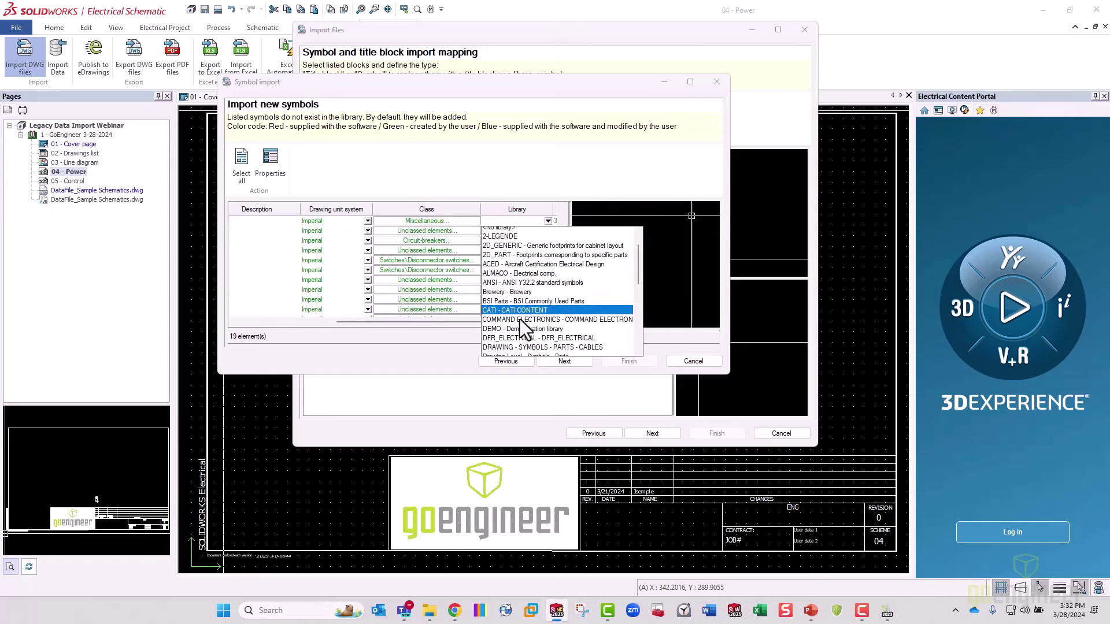
{"action": "scroll", "coordinate": [520, 324], "scroll_direction": "down", "scroll_amount": 4}
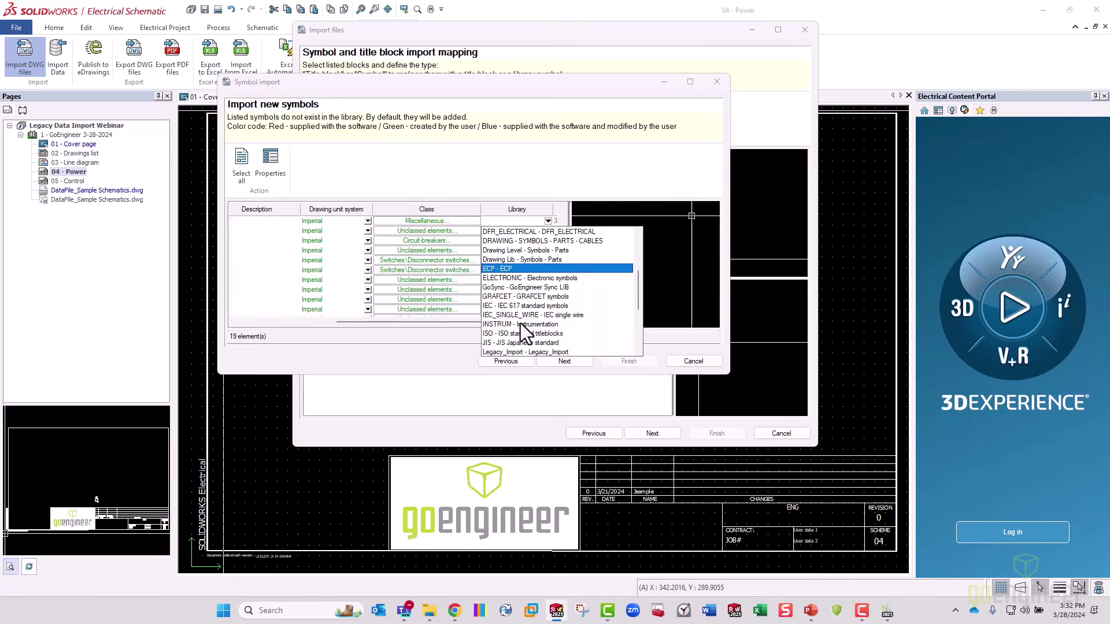
{"action": "left_click", "coordinate": [528, 293]}
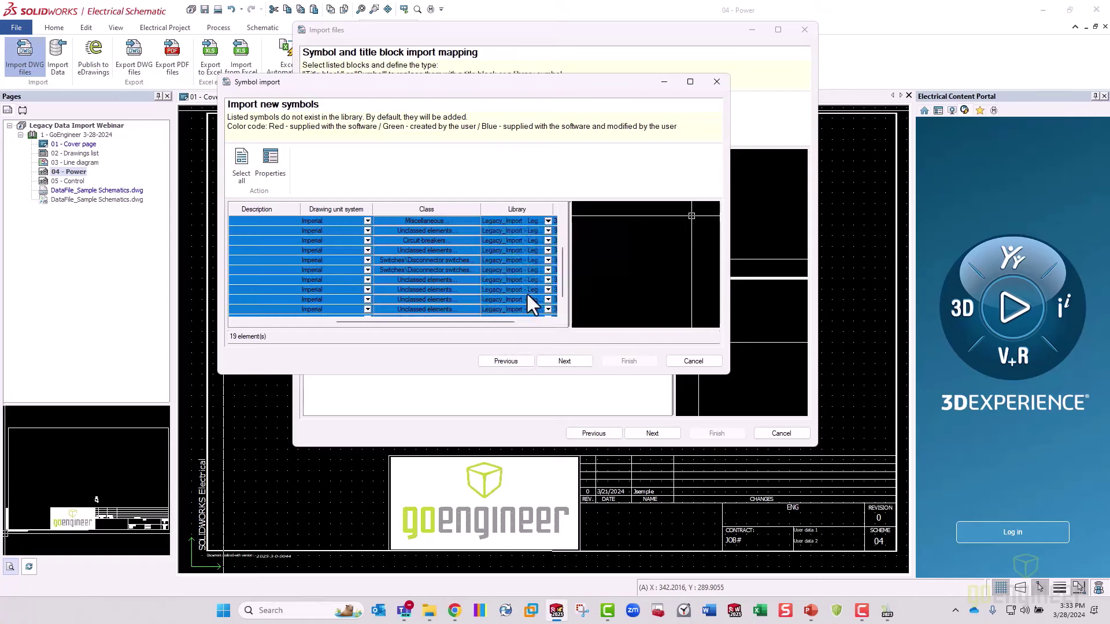
{"action": "left_click", "coordinate": [561, 362]}
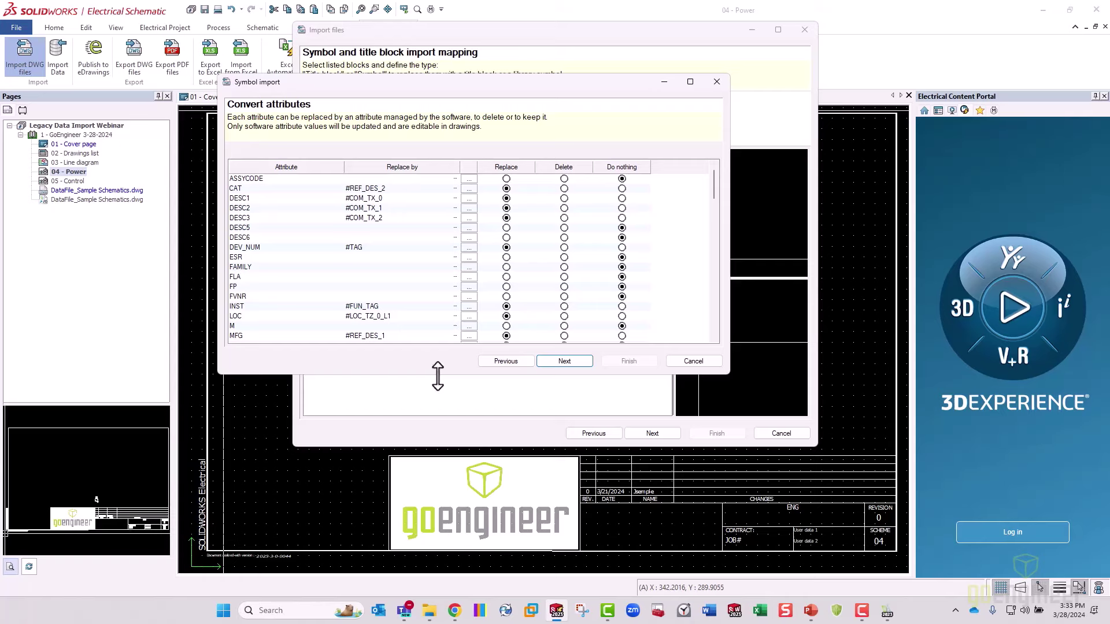
Map the ESR attribute to #REF_TZ_0_L1, the English description in the manufacturer part user data
{"action": "left_click_drag", "start_coordinate": [435, 374], "coordinate": [436, 511]}
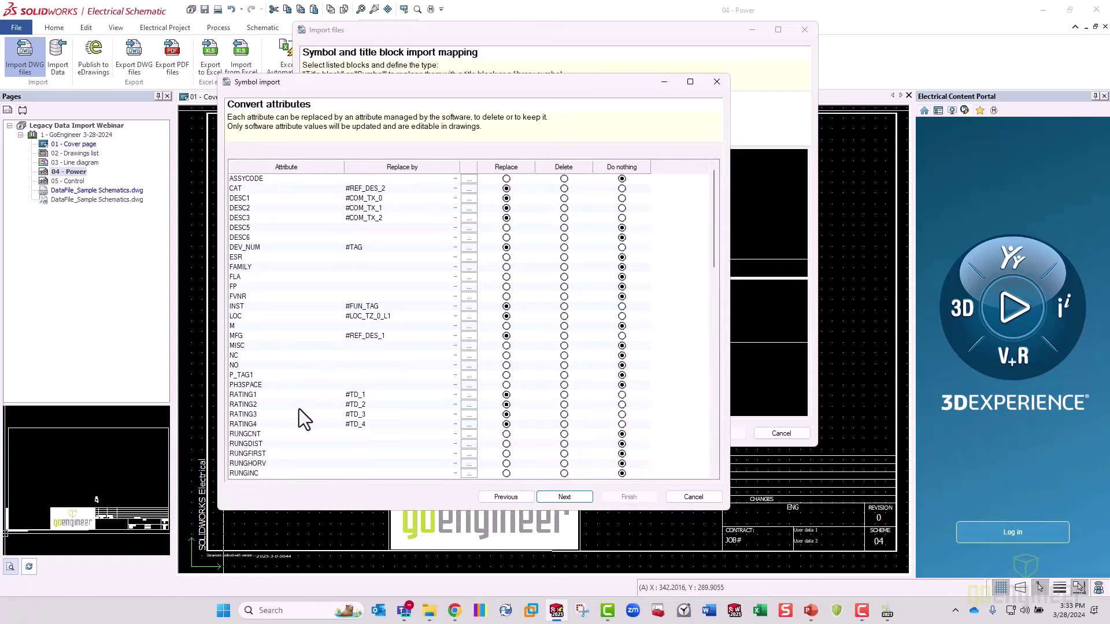
{"action": "scroll", "coordinate": [299, 408], "scroll_direction": "down", "scroll_amount": 6}
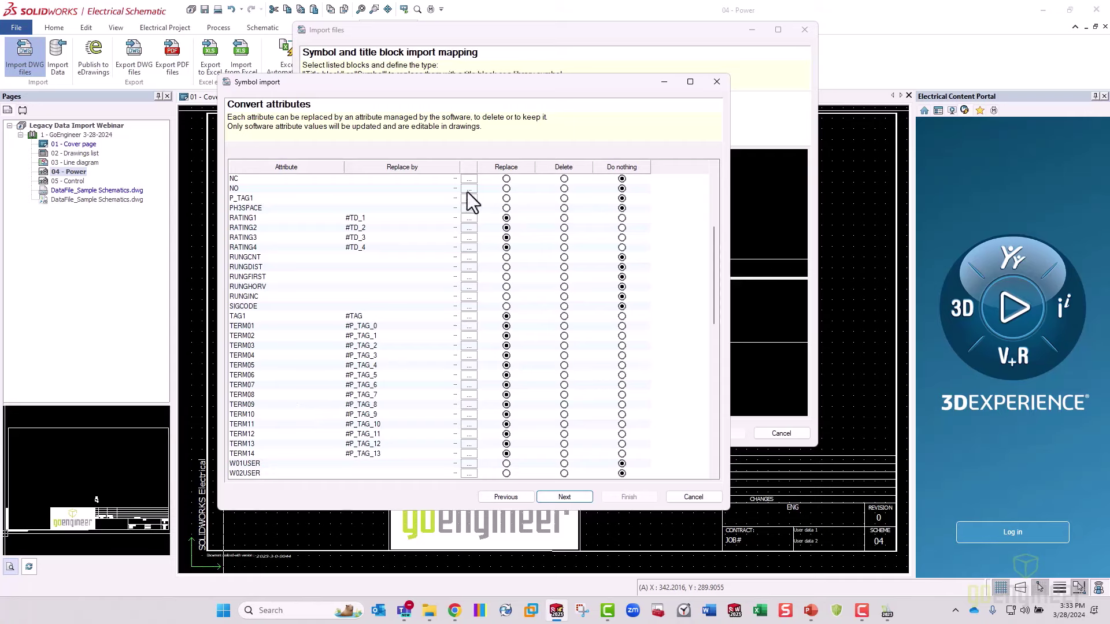
{"action": "scroll", "coordinate": [440, 353], "scroll_direction": "up", "scroll_amount": 6}
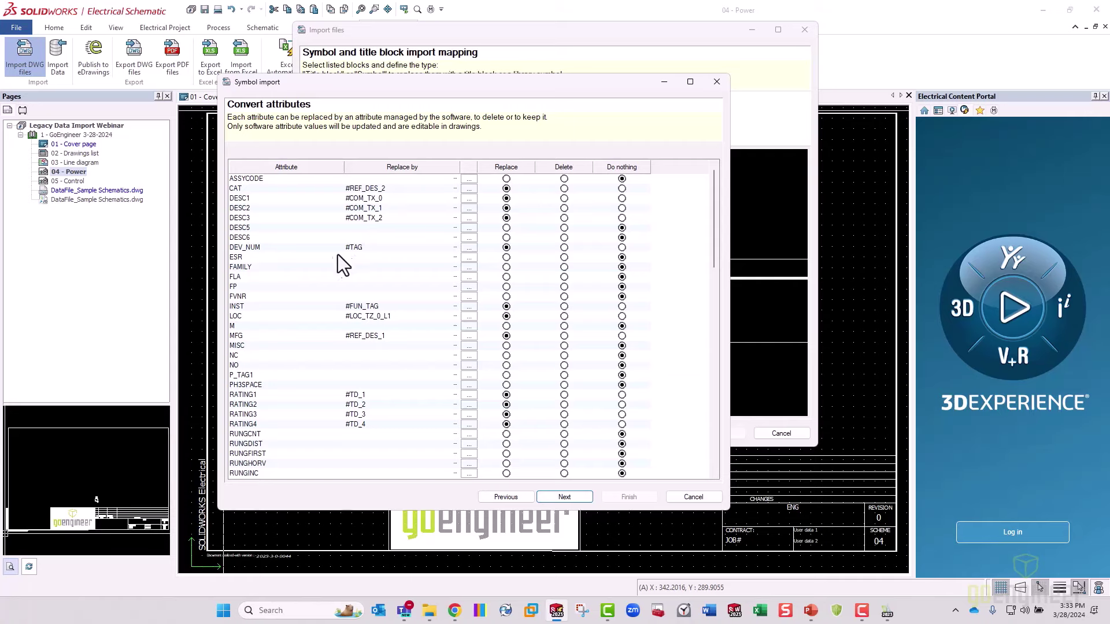
{"action": "left_click", "coordinate": [467, 260]}
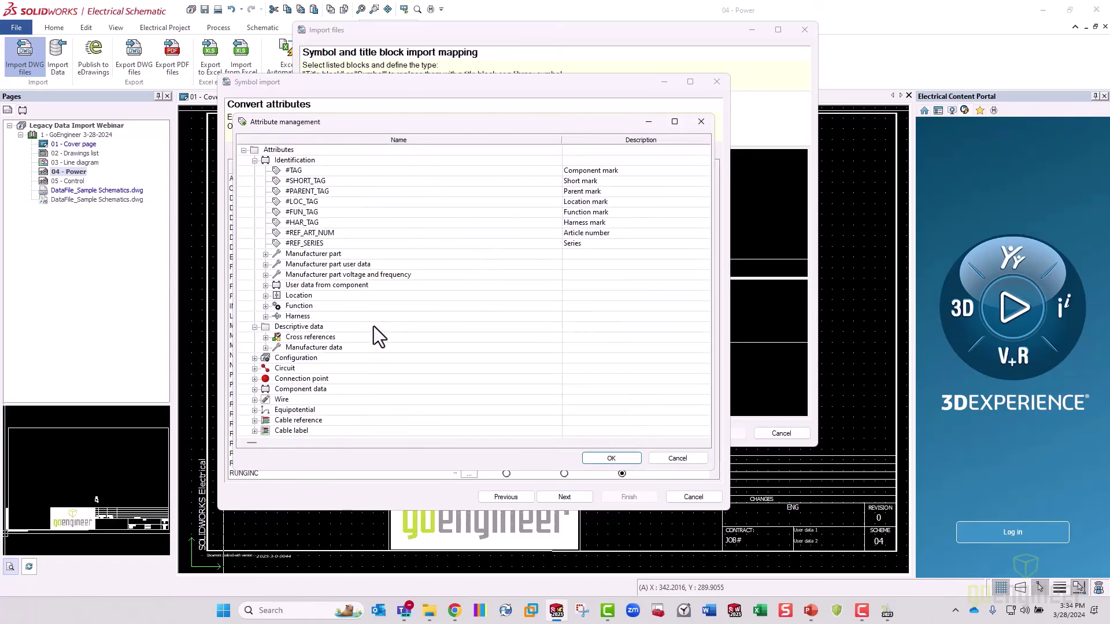
{"action": "left_click", "coordinate": [254, 389]}
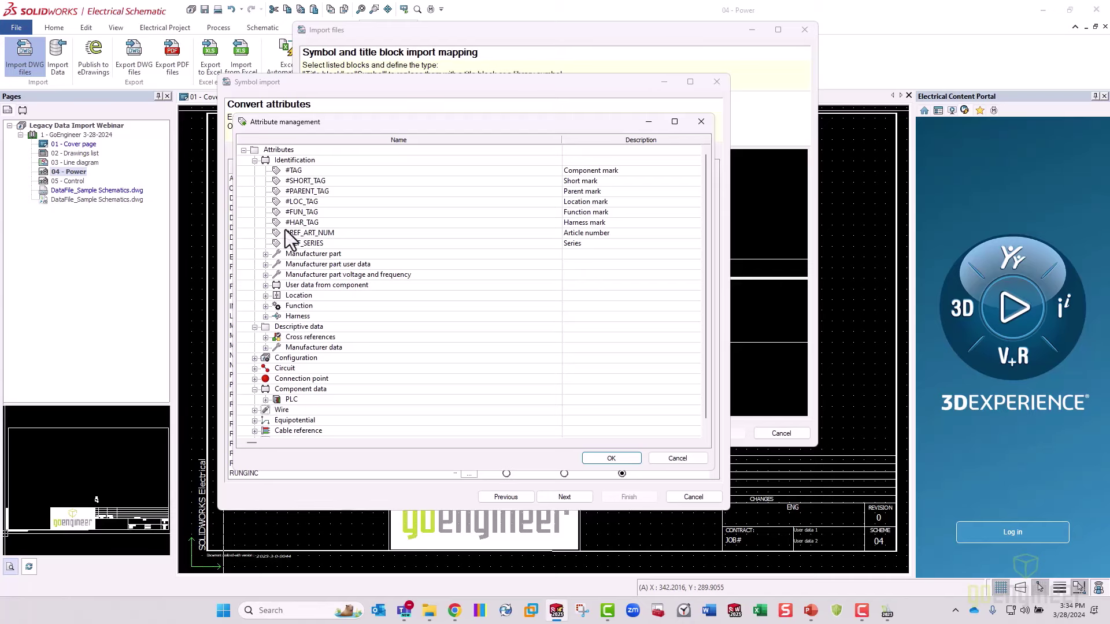
{"action": "left_click", "coordinate": [265, 253]}
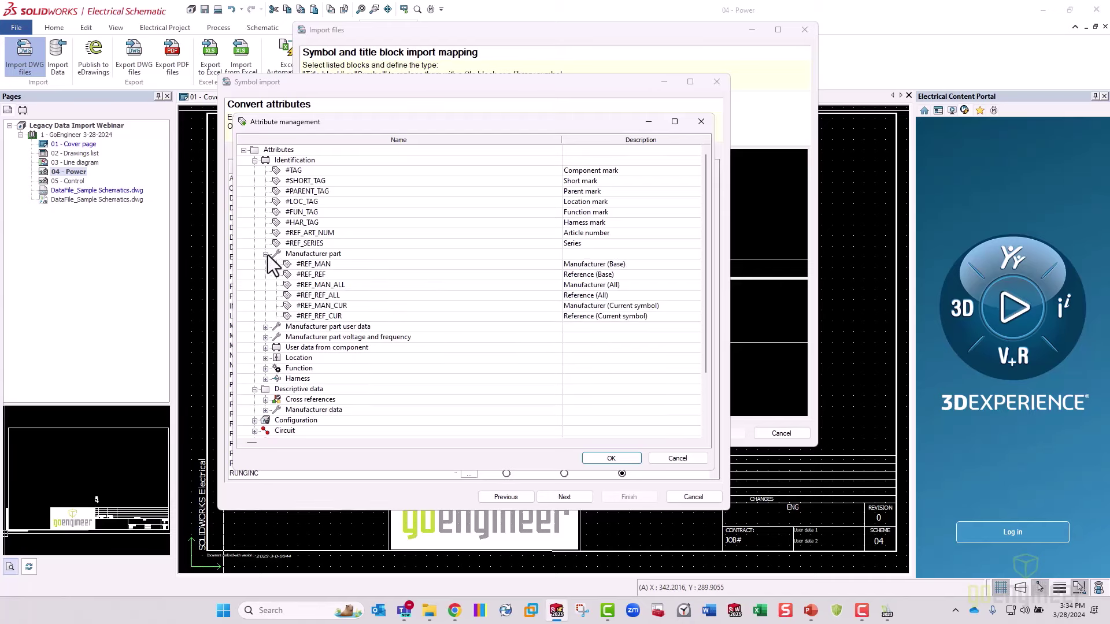
{"action": "left_click", "coordinate": [265, 326]}
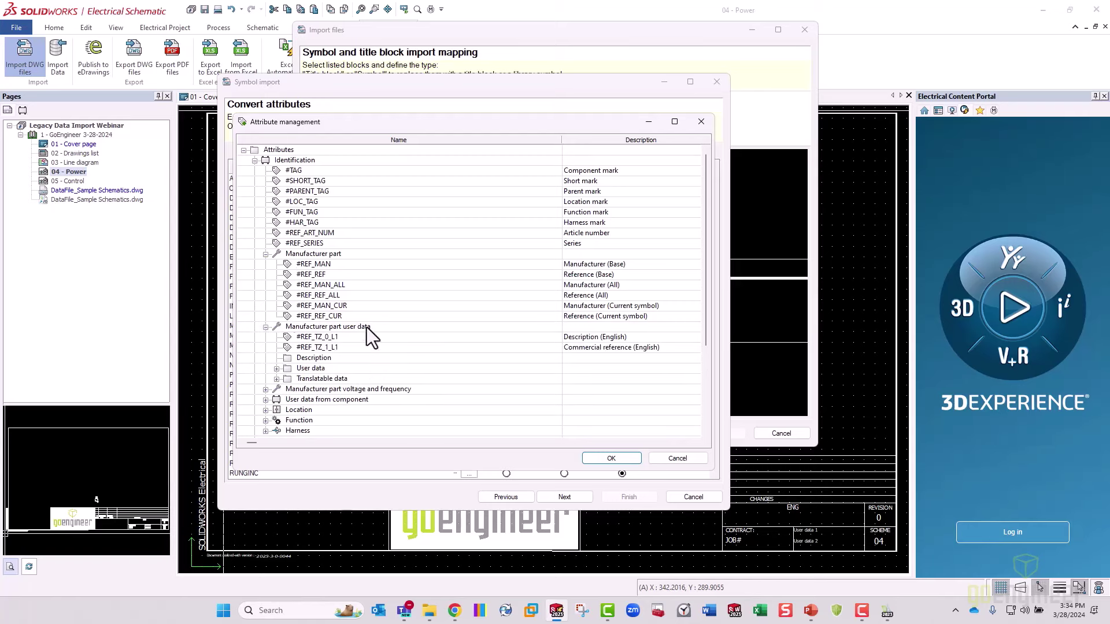
{"action": "left_click", "coordinate": [353, 338]}
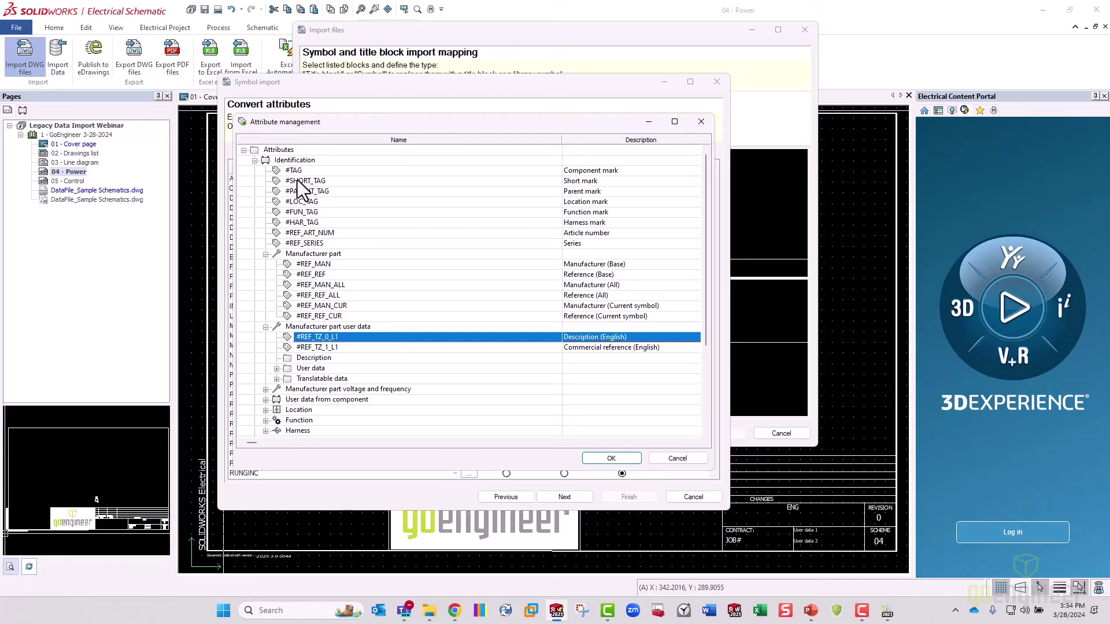
{"action": "scroll", "coordinate": [339, 426], "scroll_direction": "down", "scroll_amount": 3}
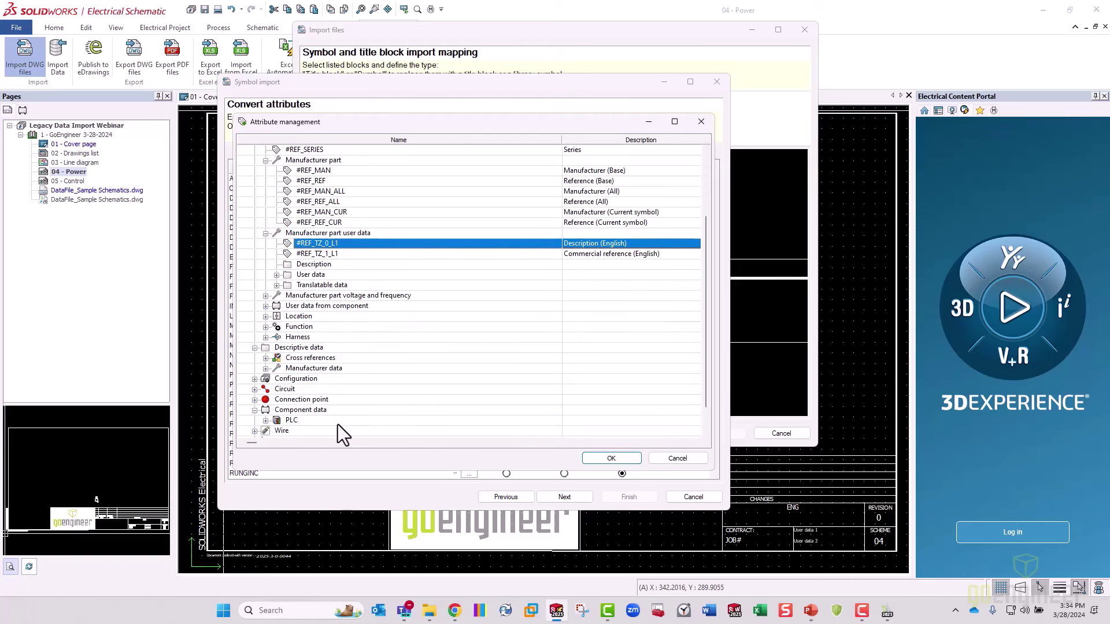
{"action": "left_click", "coordinate": [600, 459]}
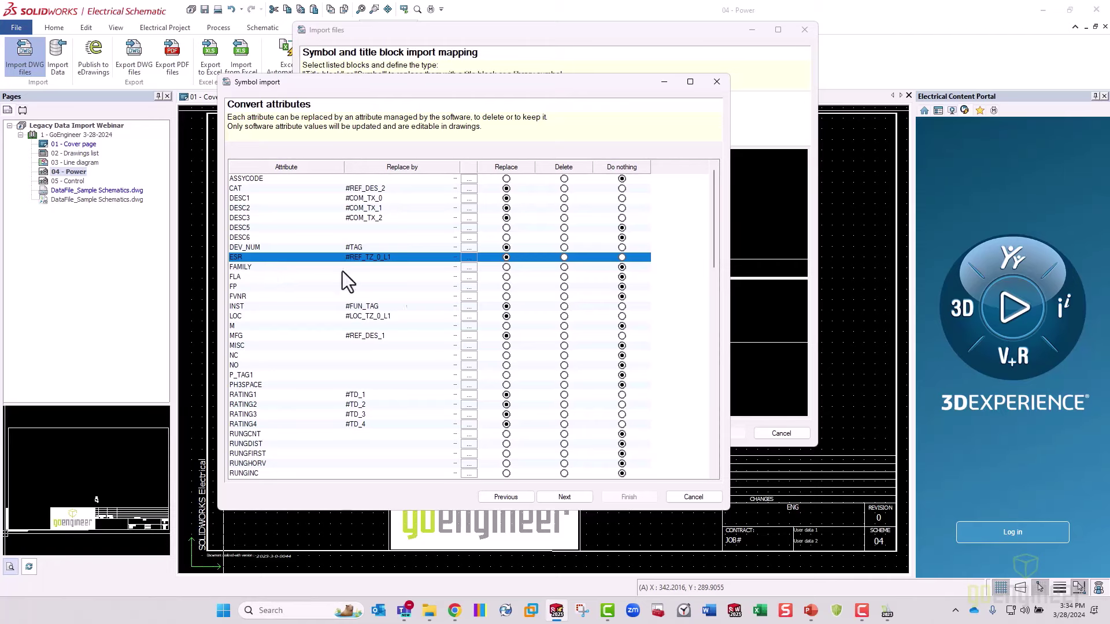
Save the import configuration to another file named "webinar - symbol import" and finish the symbol import
{"action": "left_click", "coordinate": [564, 497]}
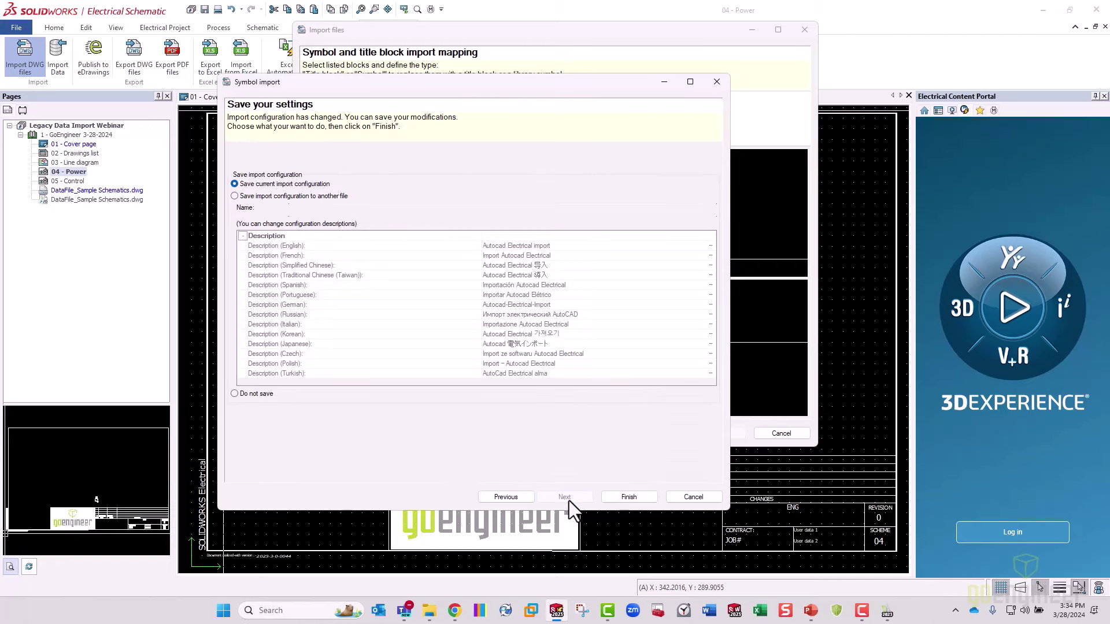
{"action": "left_click", "coordinate": [312, 196]}
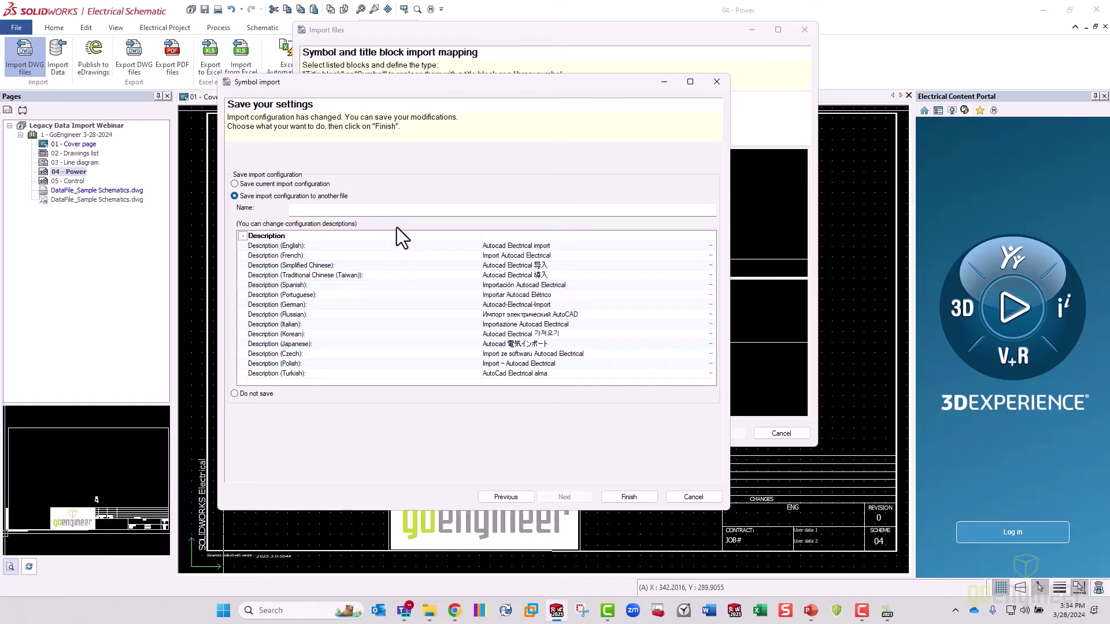
{"action": "left_click", "coordinate": [422, 210]}
{"action": "type", "text": "webina"}
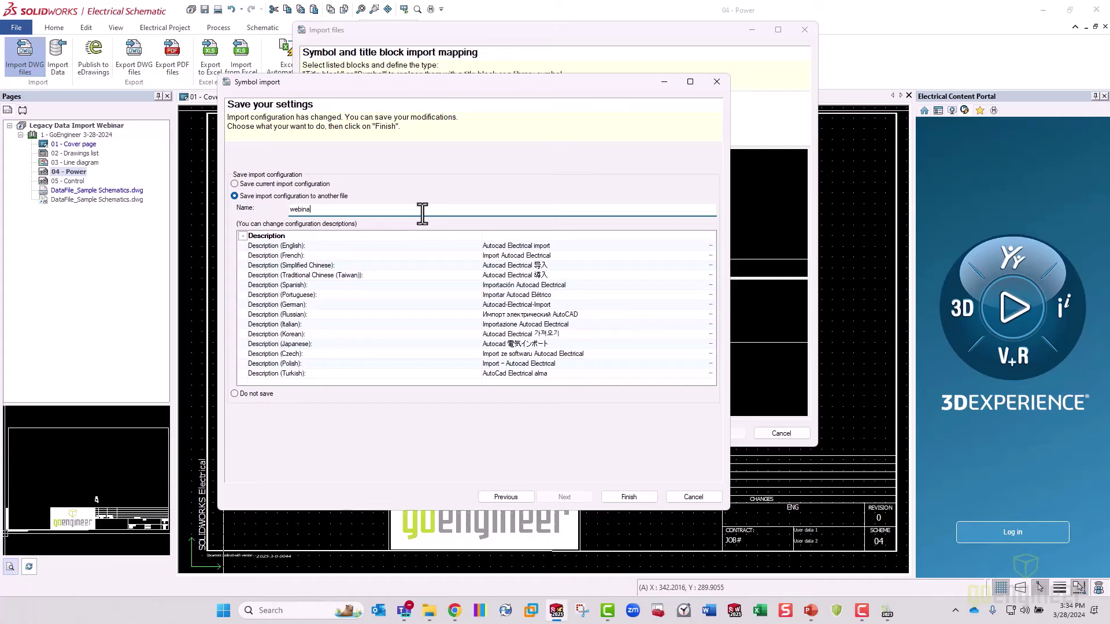
{"action": "type", "text": "r - symbol import"}
{"action": "left_click", "coordinate": [633, 500]}
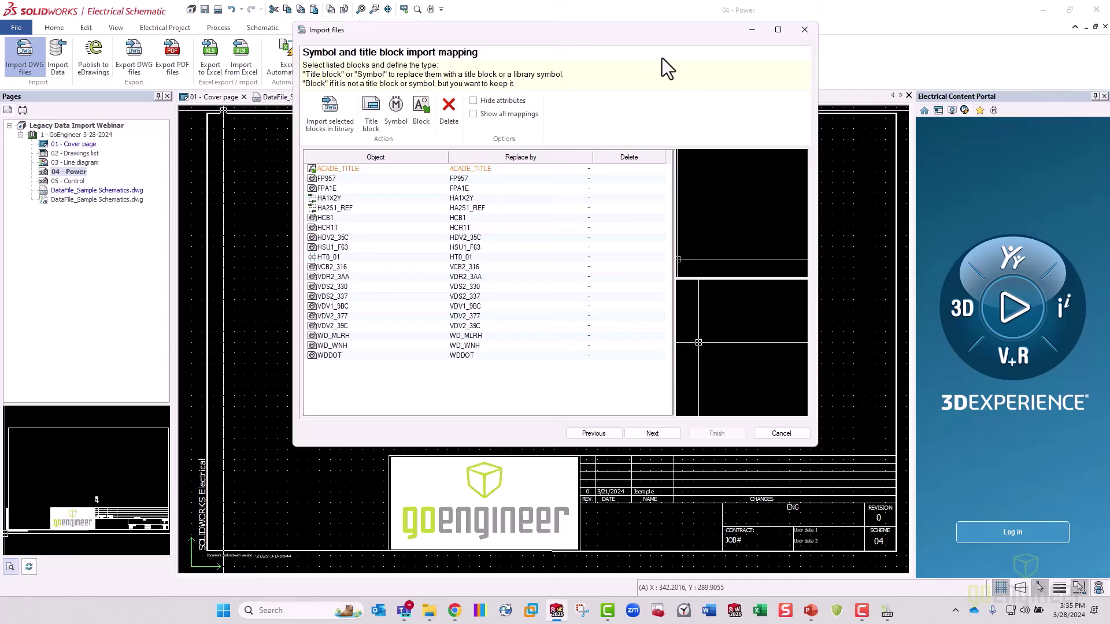
Compare the previews of the original FP957 block and its replacement symbol in the import mapping
{"action": "left_click_drag", "start_coordinate": [593, 32], "coordinate": [547, 114]}
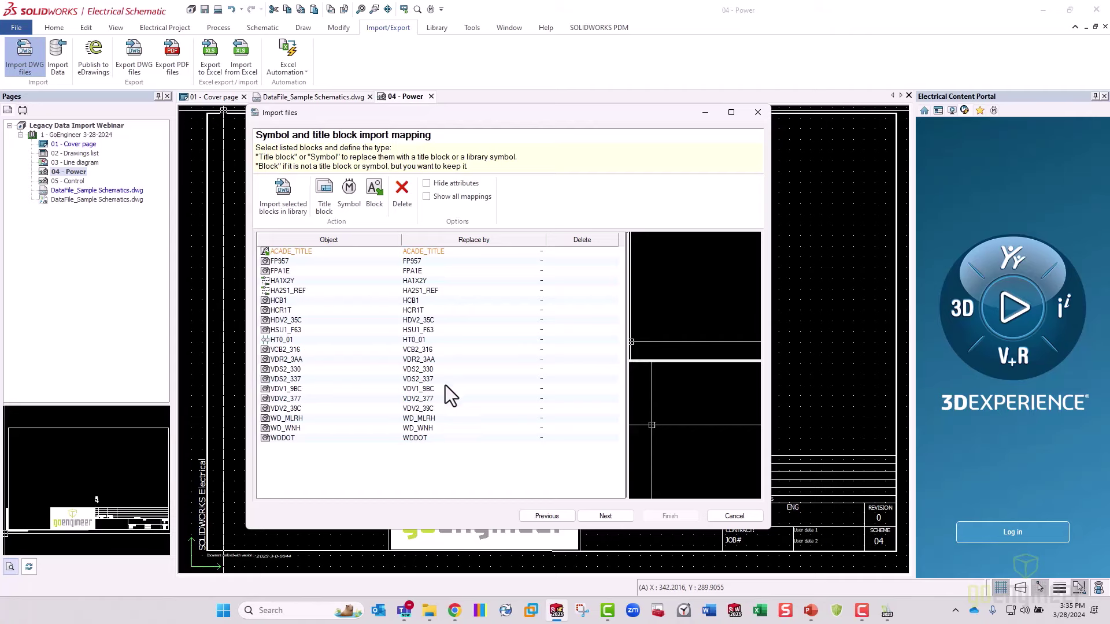
{"action": "double_click", "coordinate": [420, 263]}
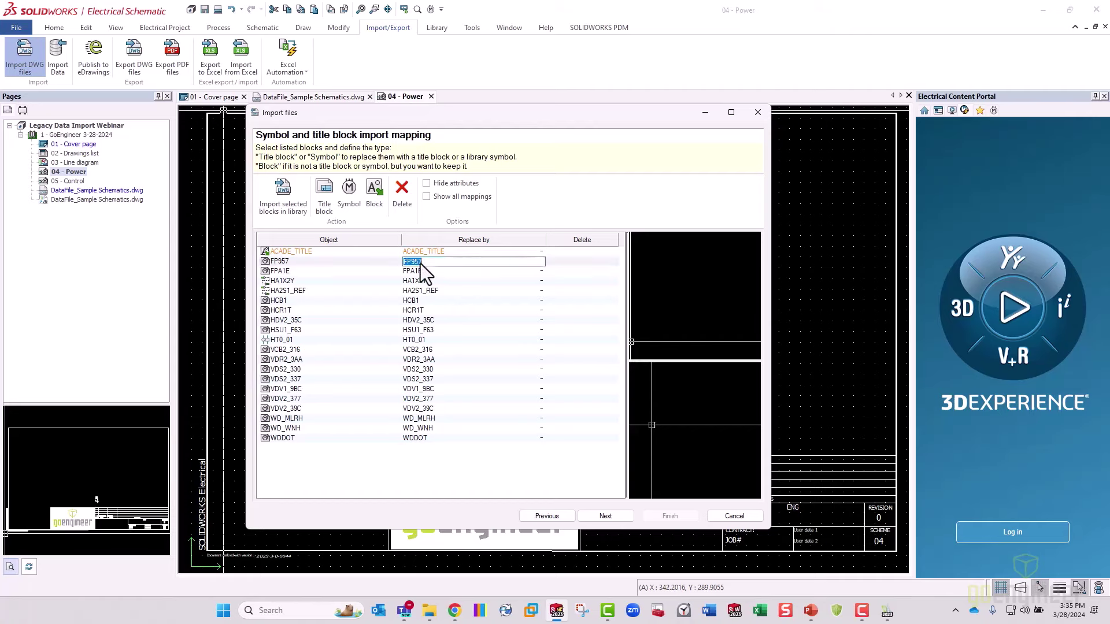
{"action": "left_click", "coordinate": [390, 263]}
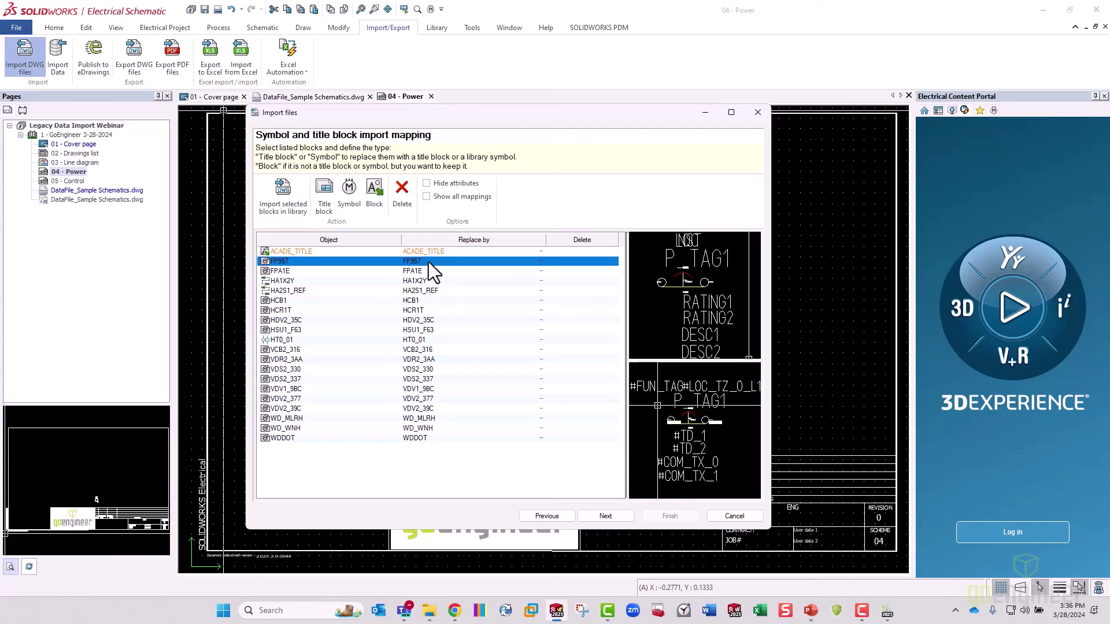
Export the ACADE_TITLE block to a compressed file named test3 and start importing it as a title block
{"action": "left_click", "coordinate": [332, 253]}
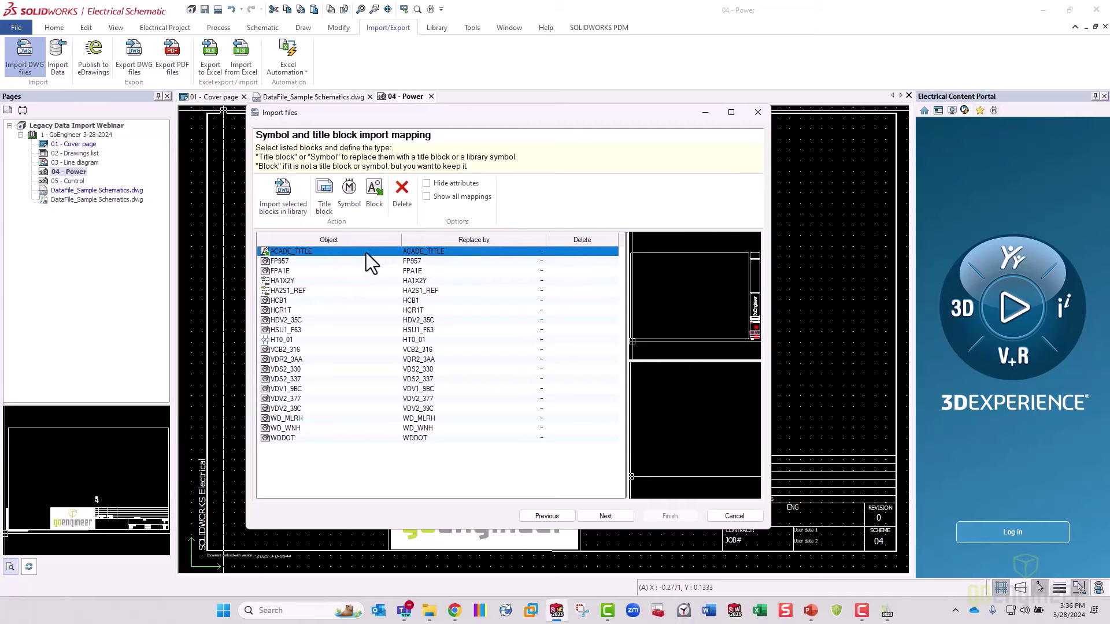
{"action": "left_click", "coordinate": [284, 192]}
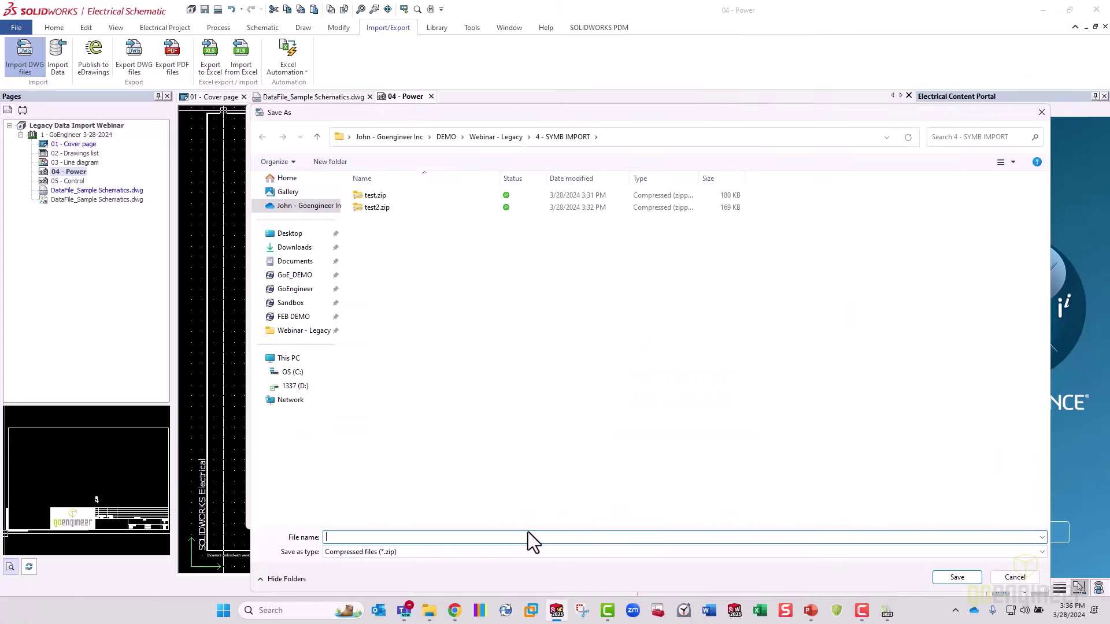
{"action": "type", "text": "test3"}
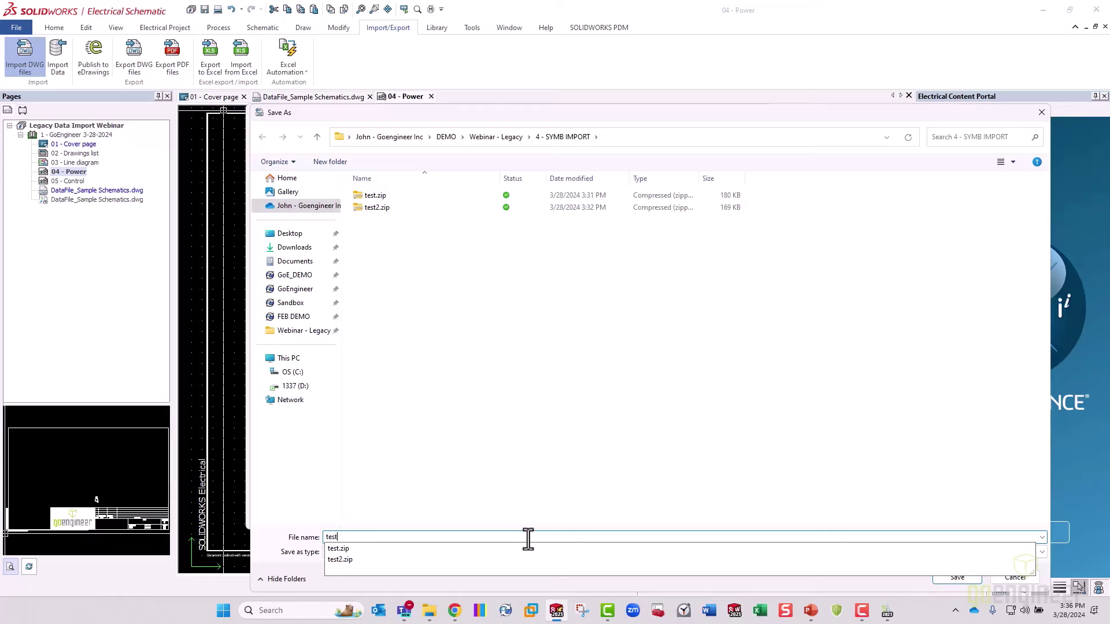
{"action": "left_click", "coordinate": [975, 587]}
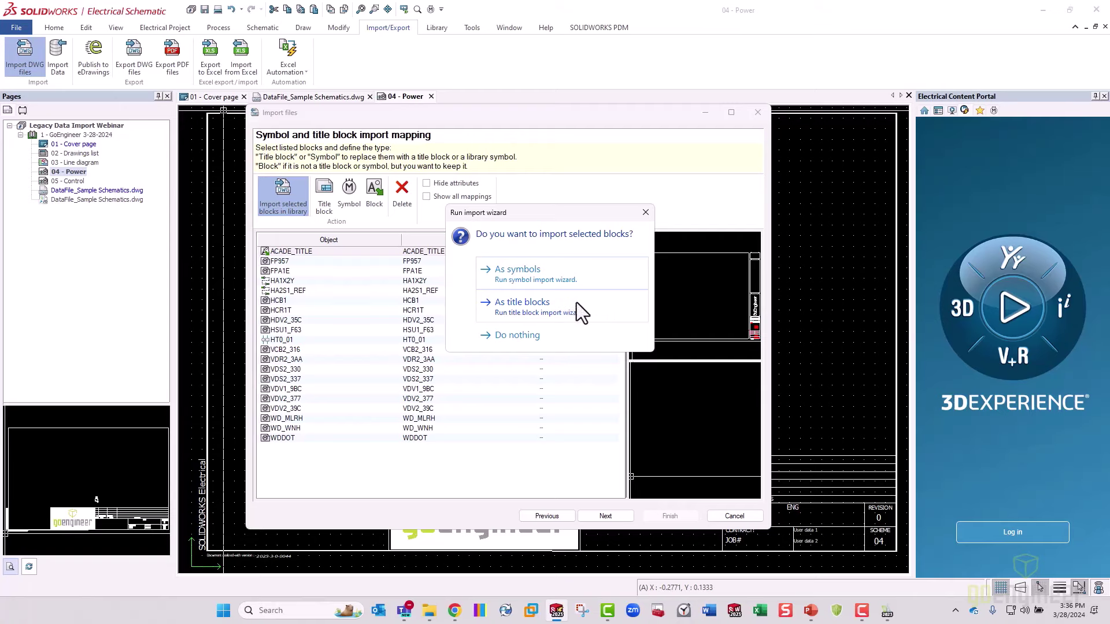
{"action": "left_click", "coordinate": [601, 306]}
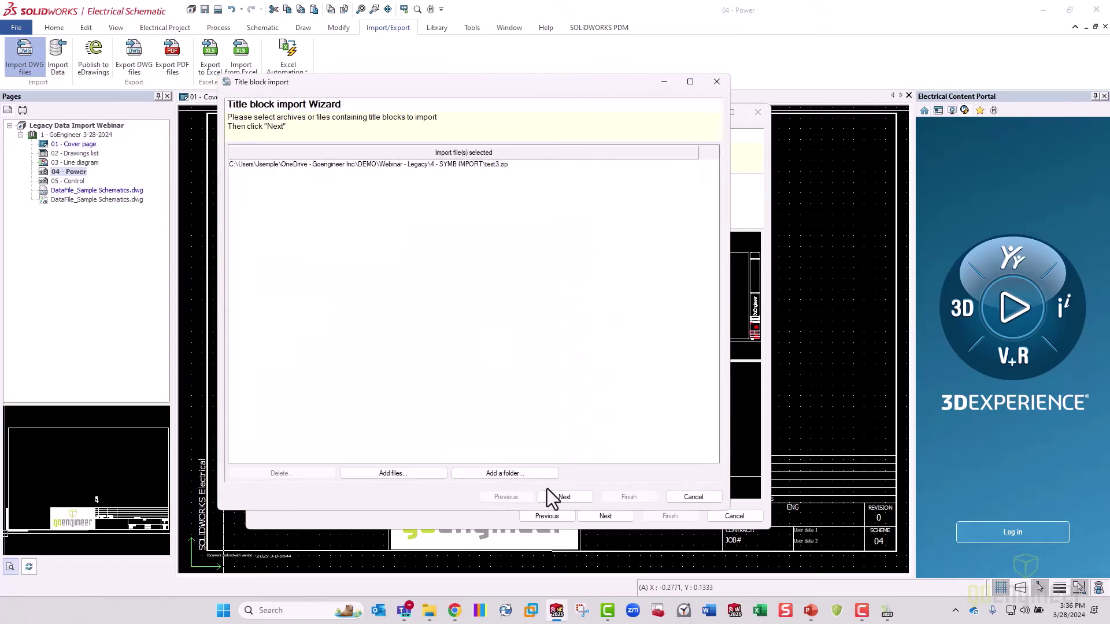
Accept test3.zip, the ACAD_E_ImportConfig configuration and the new ACADE_TITLE title block, and proceed to the attribute conversion
{"action": "left_click", "coordinate": [572, 499]}
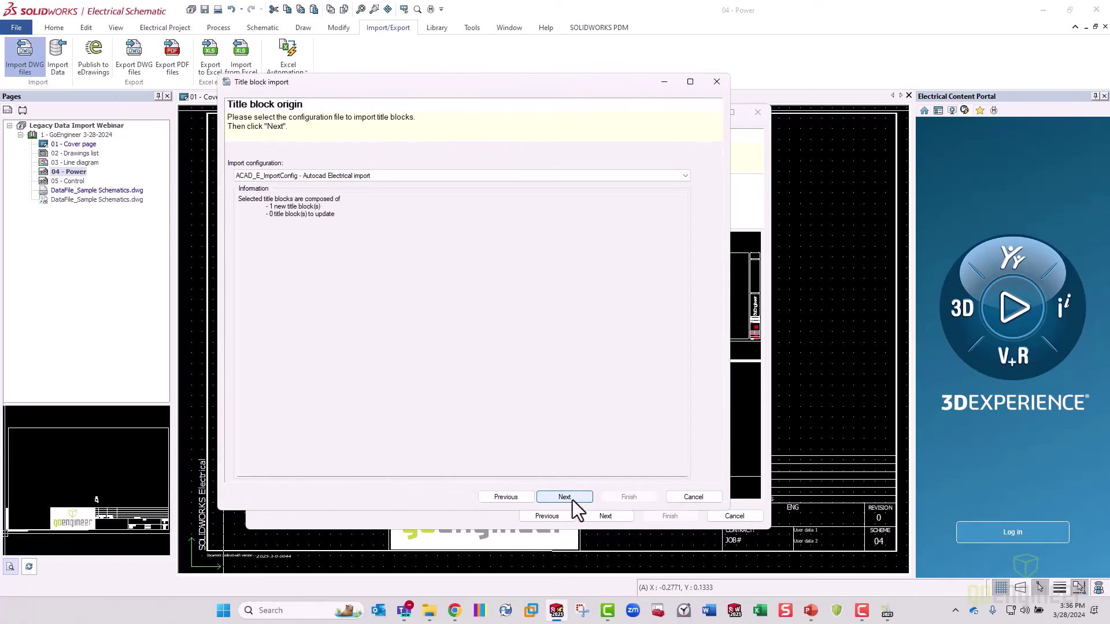
{"action": "left_click_drag", "start_coordinate": [321, 207], "coordinate": [266, 207]}
{"action": "left_click", "coordinate": [570, 499]}
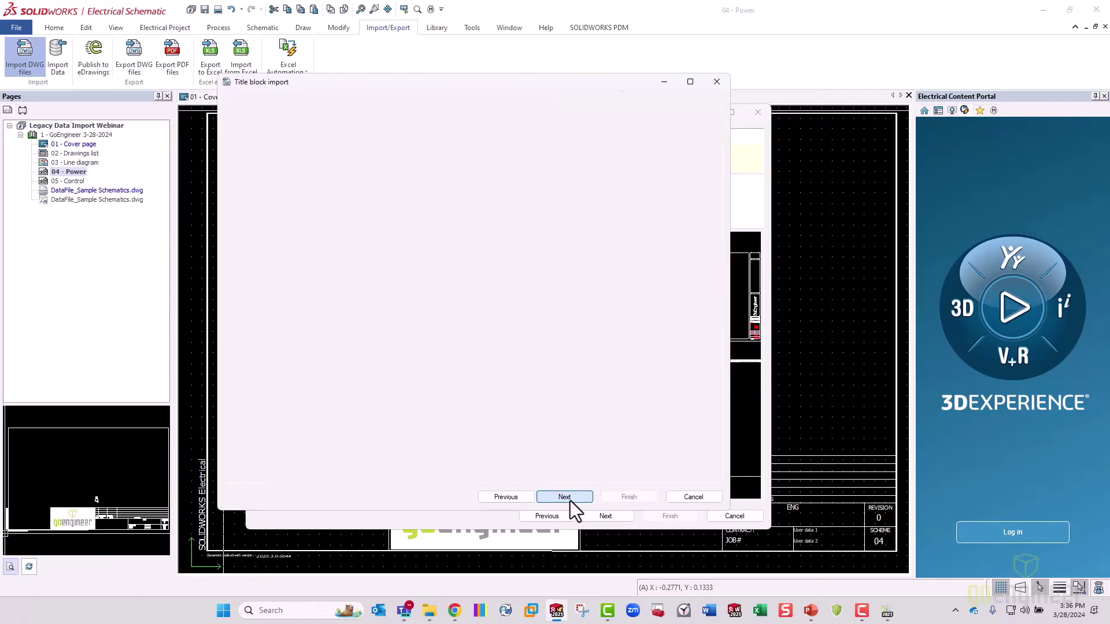
{"action": "left_click", "coordinate": [423, 222]}
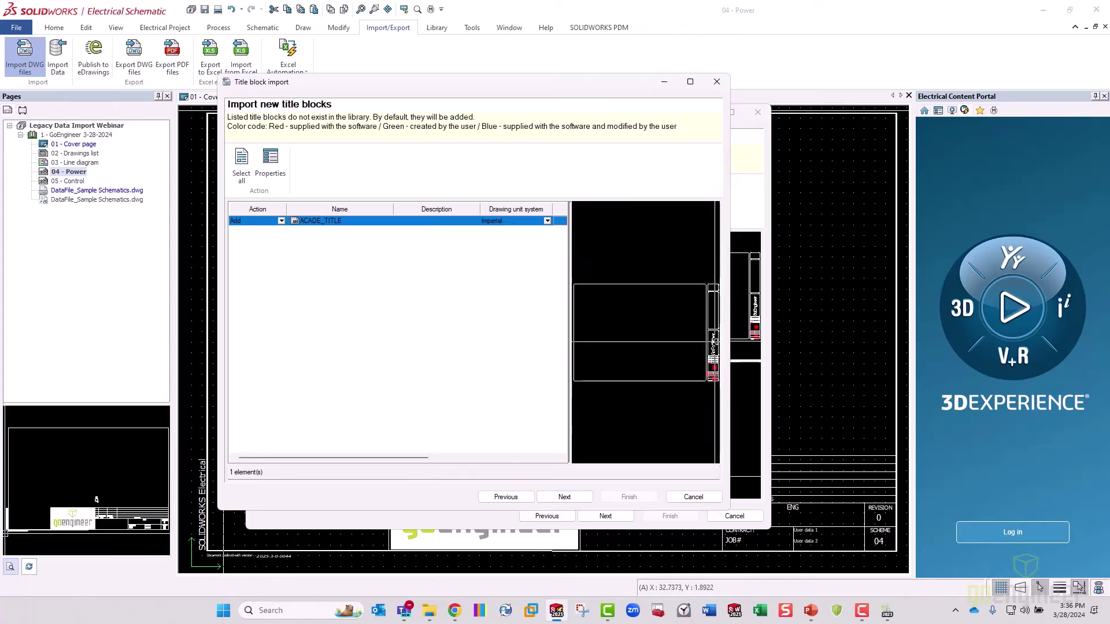
{"action": "left_click", "coordinate": [575, 496]}
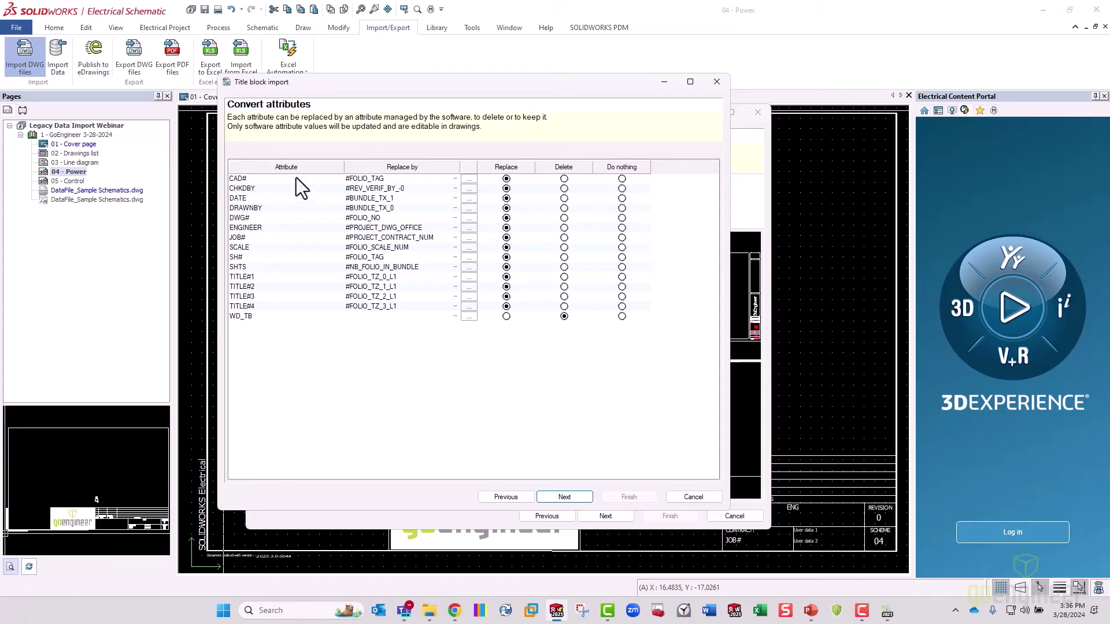
Examine the title block attributes available to replace CAD# and close the selector without replacing it
{"action": "left_click", "coordinate": [469, 188]}
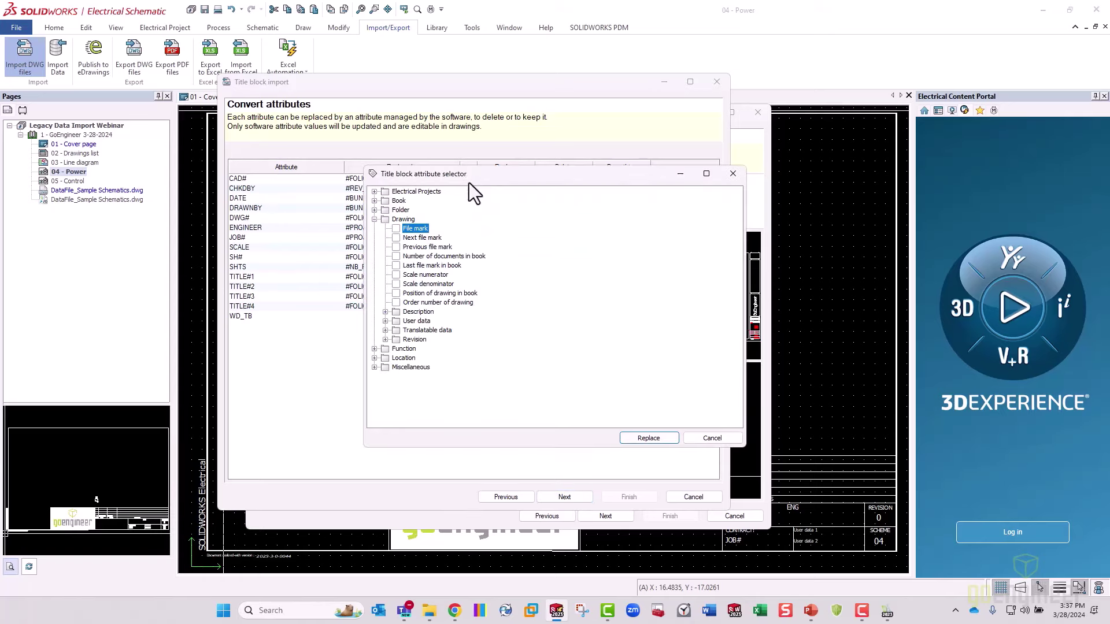
{"action": "left_click_drag", "start_coordinate": [472, 178], "coordinate": [550, 130]}
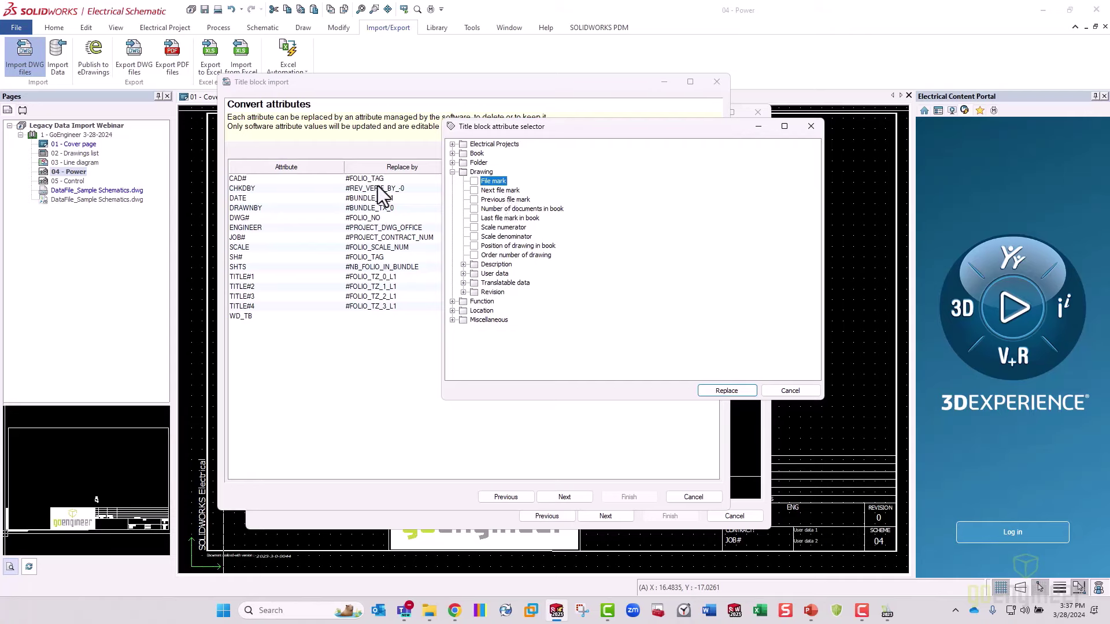
{"action": "left_click", "coordinate": [787, 392]}
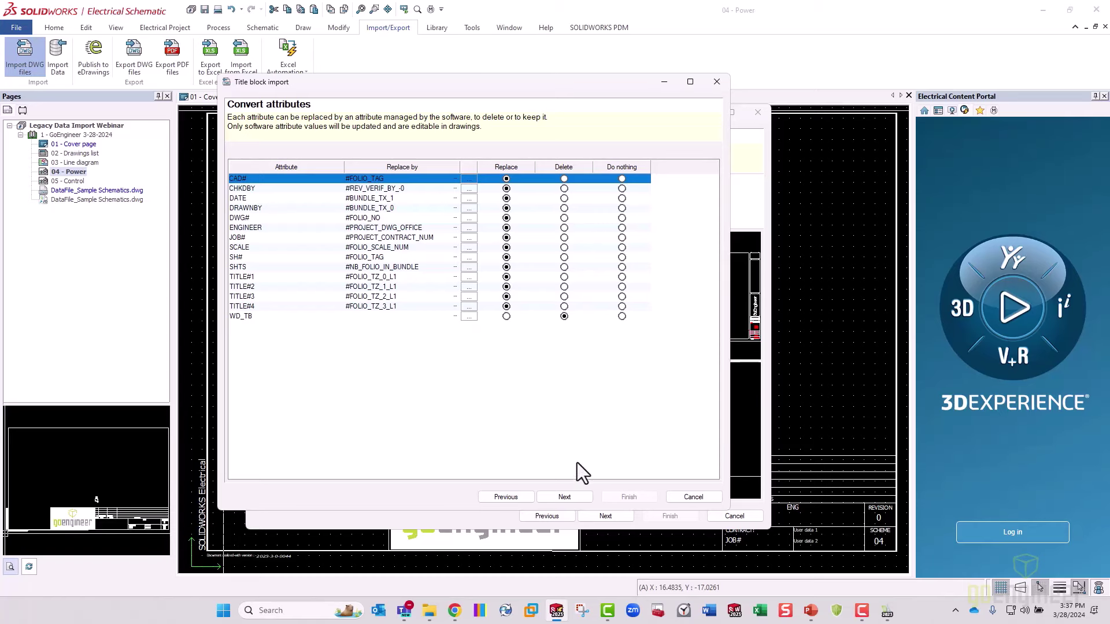
Finish the title block import without saving its configuration, and continue with the mapped ACADE_TITLE to the title block attribute mapping
{"action": "left_click", "coordinate": [574, 497]}
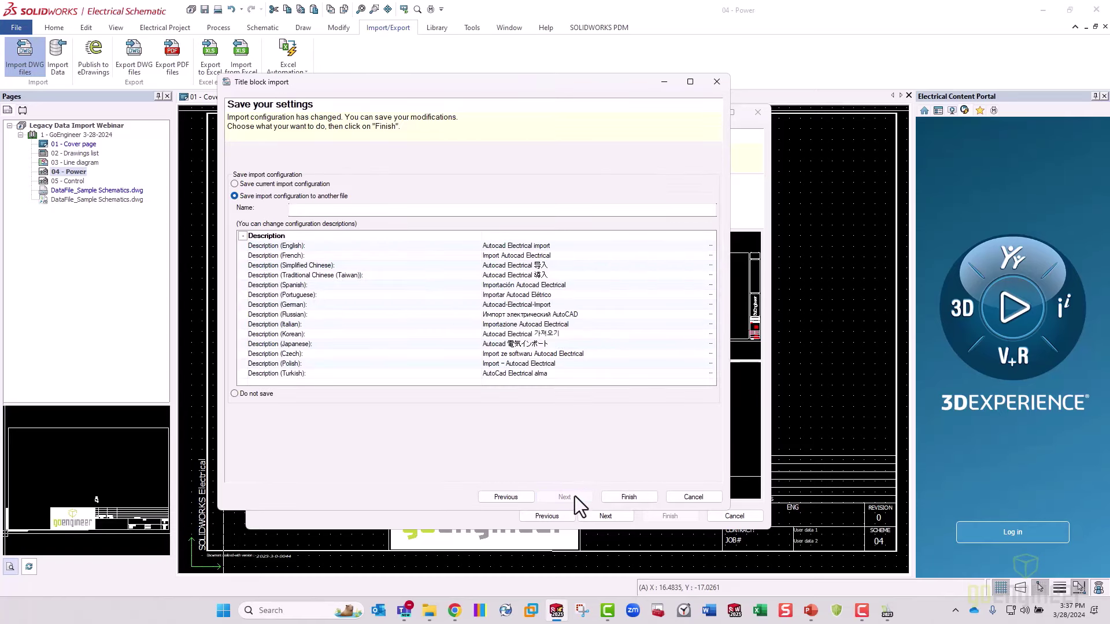
{"action": "left_click", "coordinate": [269, 394]}
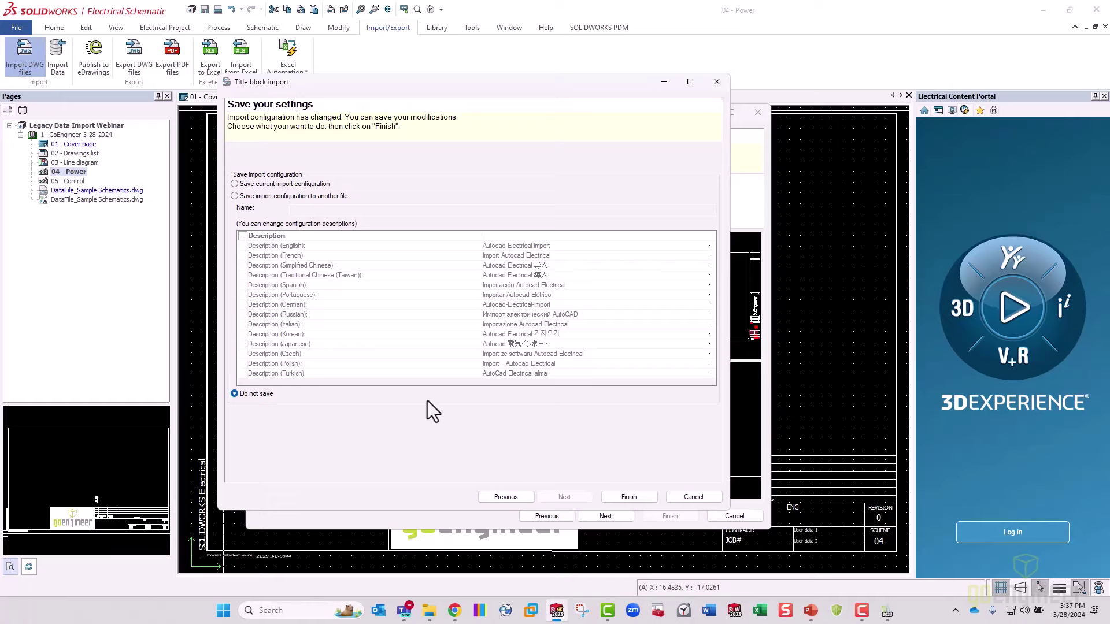
{"action": "left_click", "coordinate": [628, 497]}
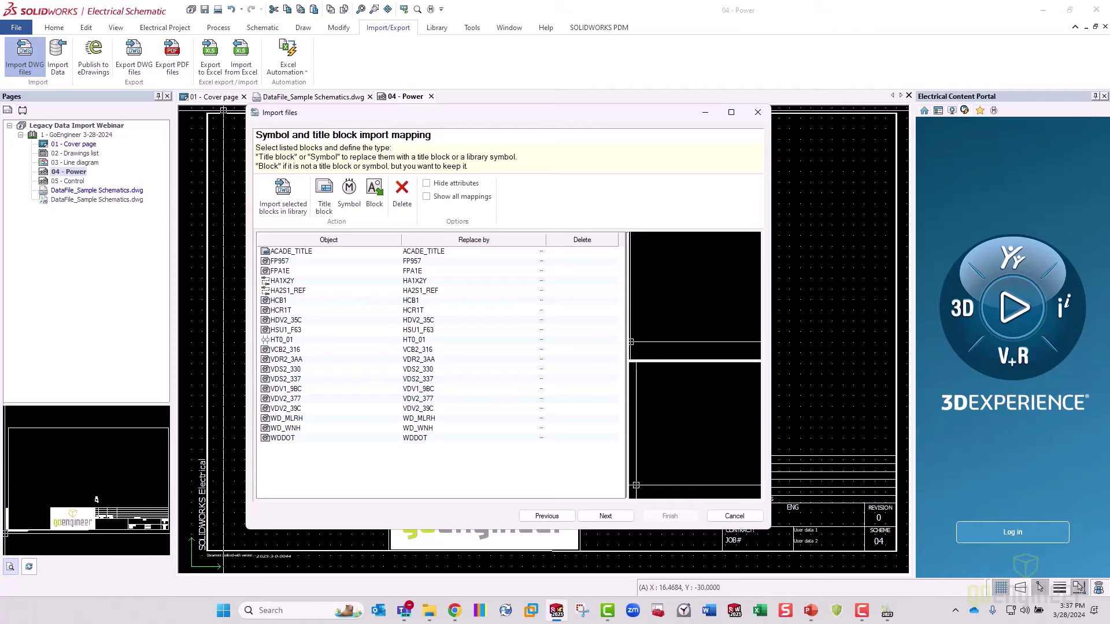
{"action": "left_click", "coordinate": [359, 251]}
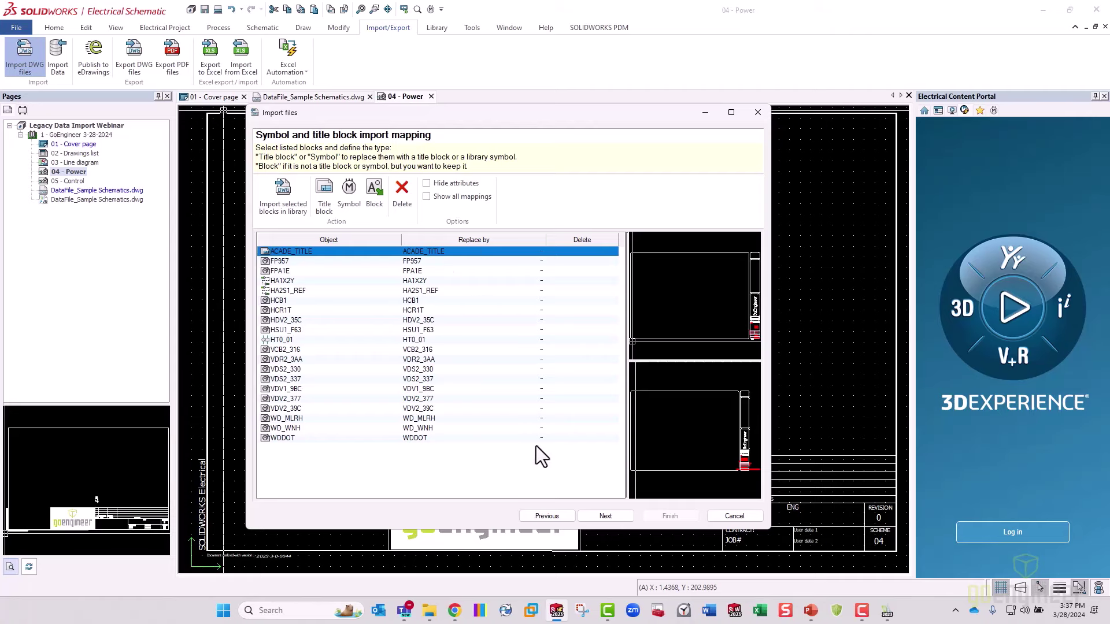
{"action": "left_click", "coordinate": [615, 516]}
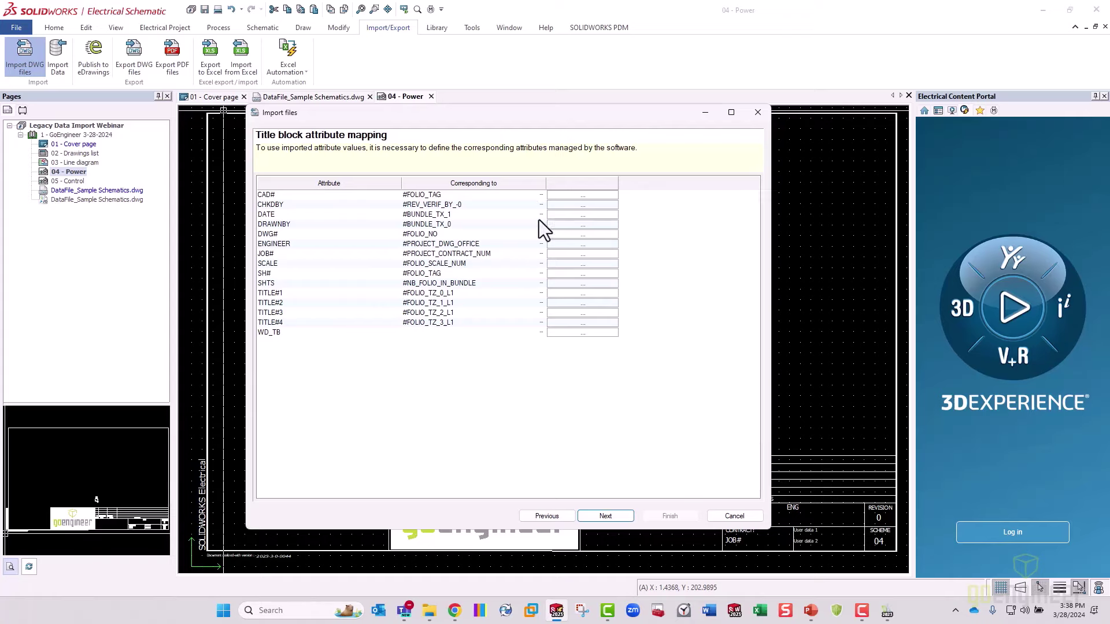
Look at the title block attributes offered for CAD# in the attribute mapping and close the selector without replacing it
{"action": "left_click", "coordinate": [540, 197]}
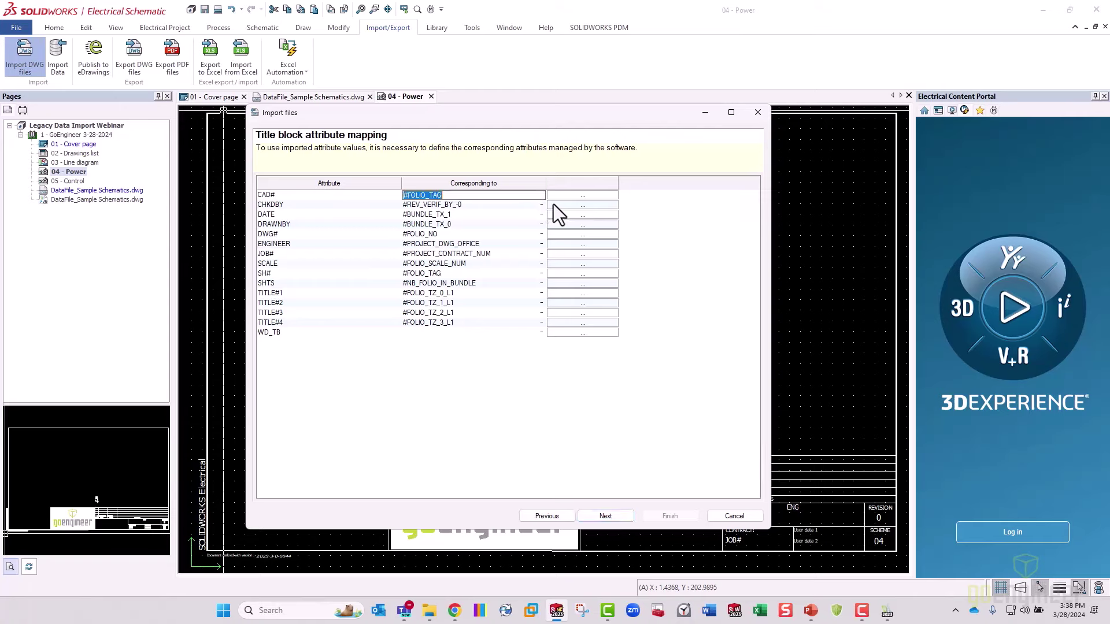
{"action": "left_click", "coordinate": [583, 195]}
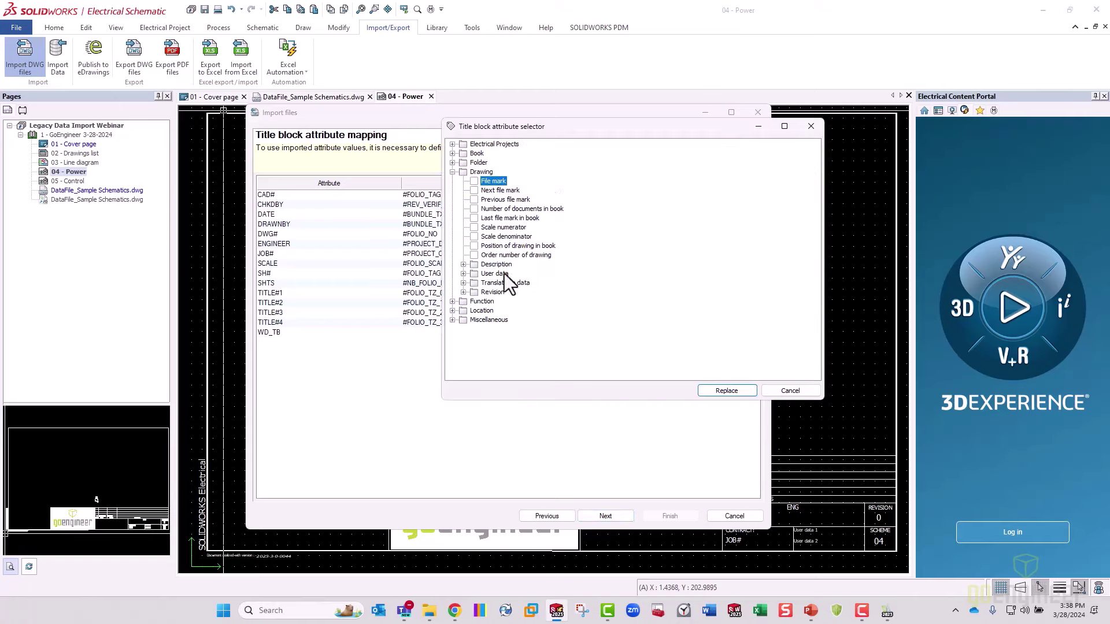
{"action": "left_click", "coordinate": [789, 390]}
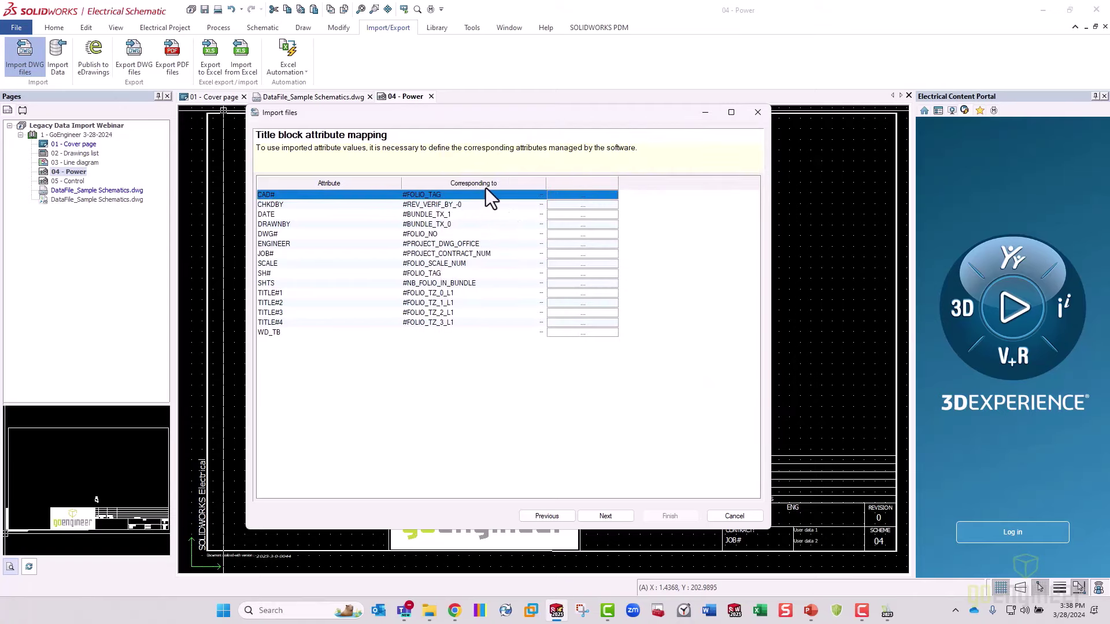
Accept the title block, symbol and terminal symbol attribute mappings and proceed to the import options
{"action": "left_click", "coordinate": [605, 516]}
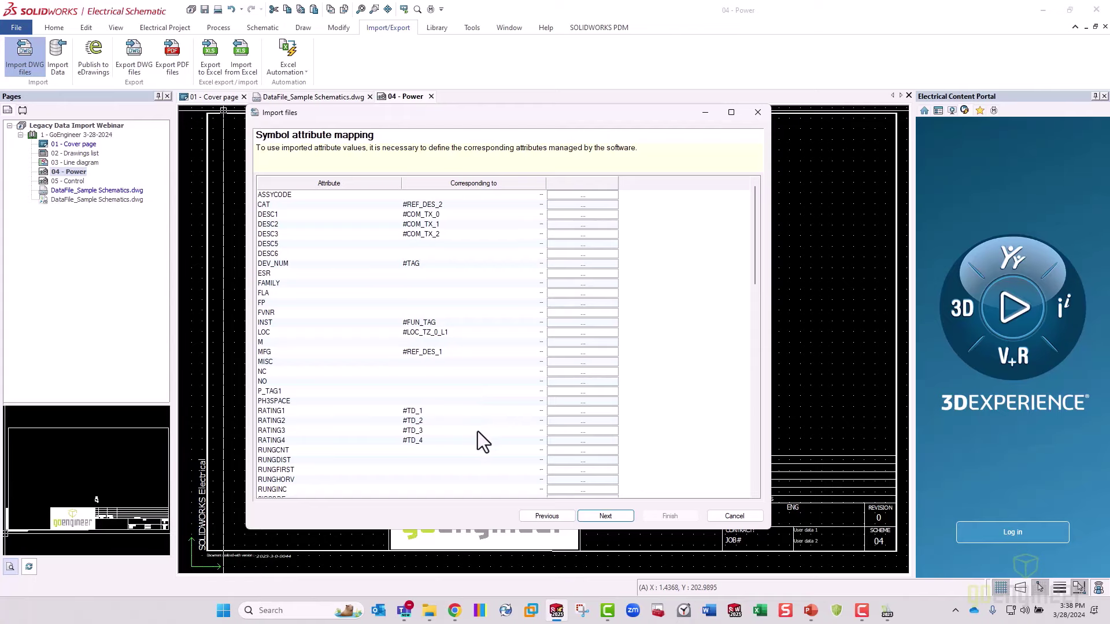
{"action": "left_click", "coordinate": [620, 518]}
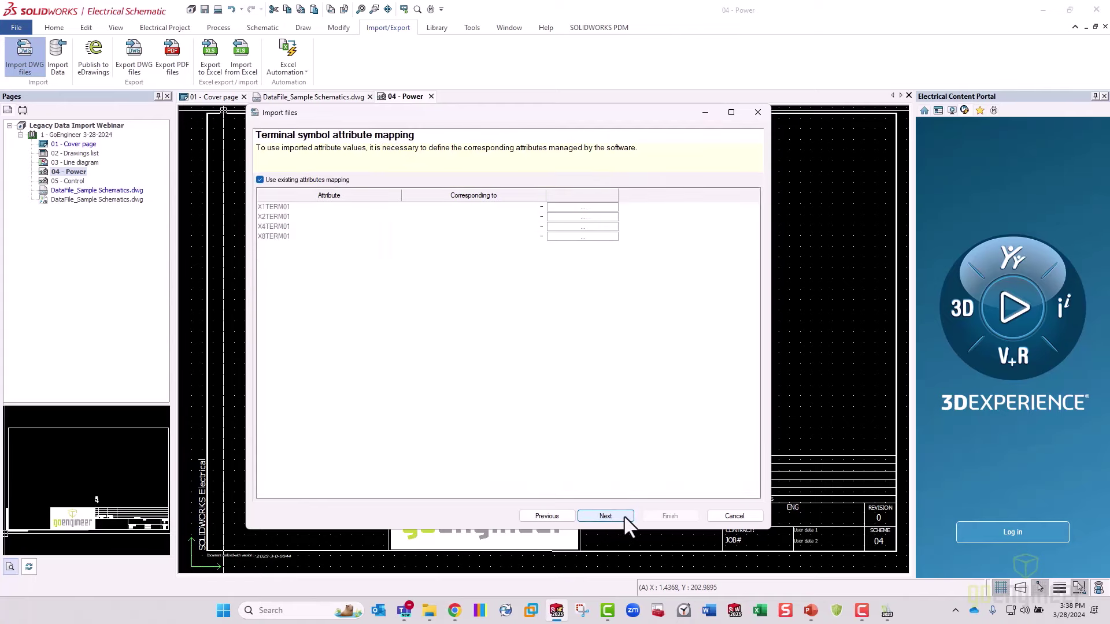
{"action": "left_click", "coordinate": [624, 519]}
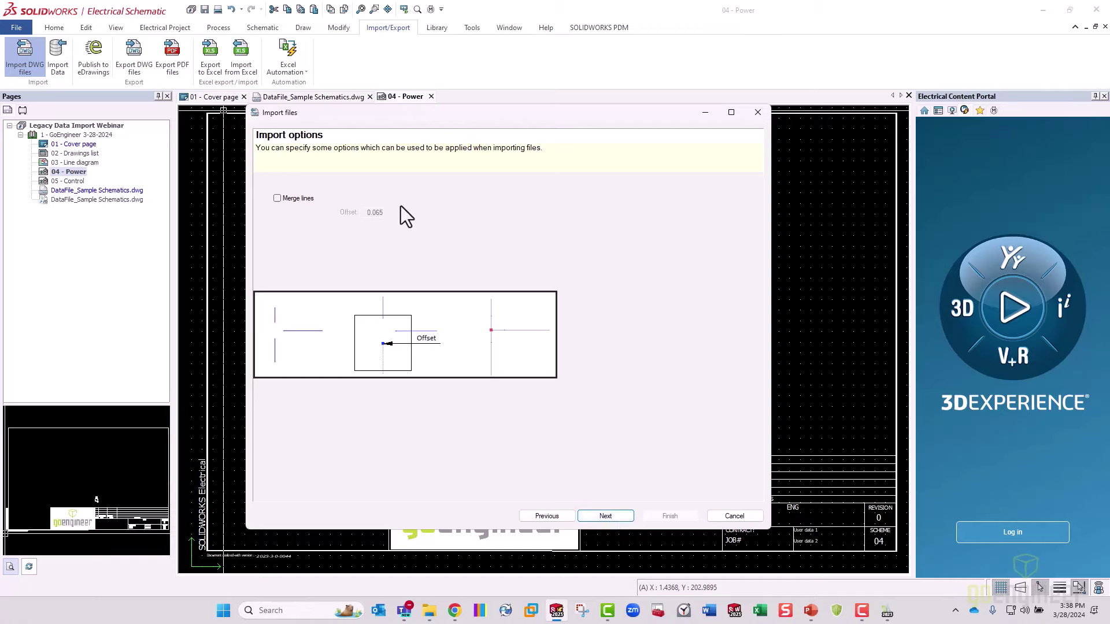
Enable merging of lines with an offset of 0.1 and import the files without saving the import configuration
{"action": "left_click", "coordinate": [277, 197]}
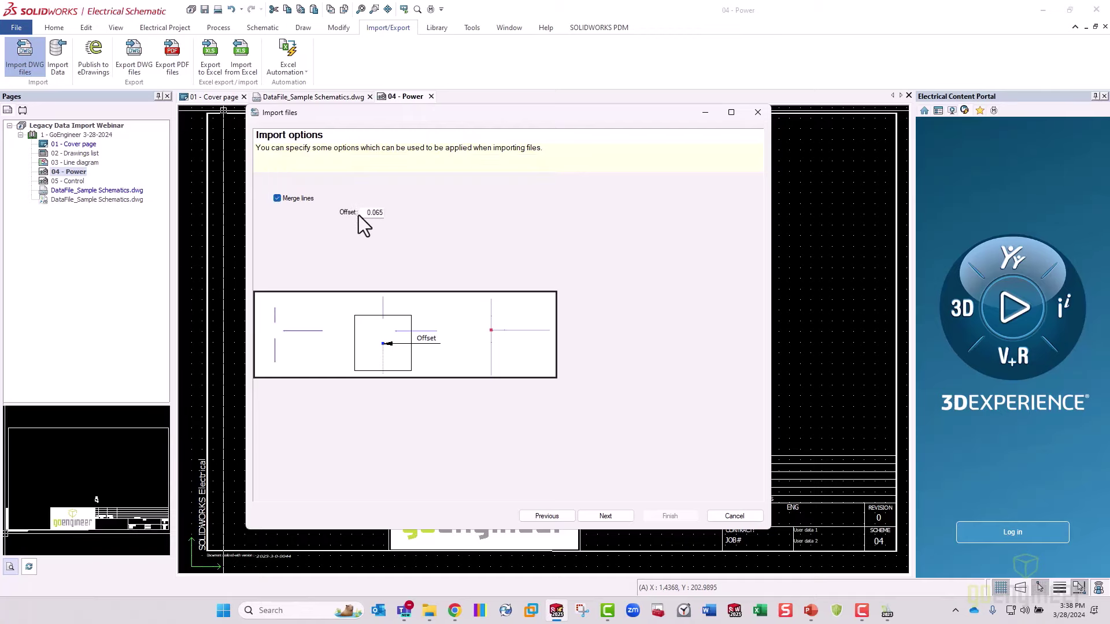
{"action": "double_click", "coordinate": [364, 215]}
{"action": "type", "text": "0.1"}
{"action": "left_click", "coordinate": [612, 519]}
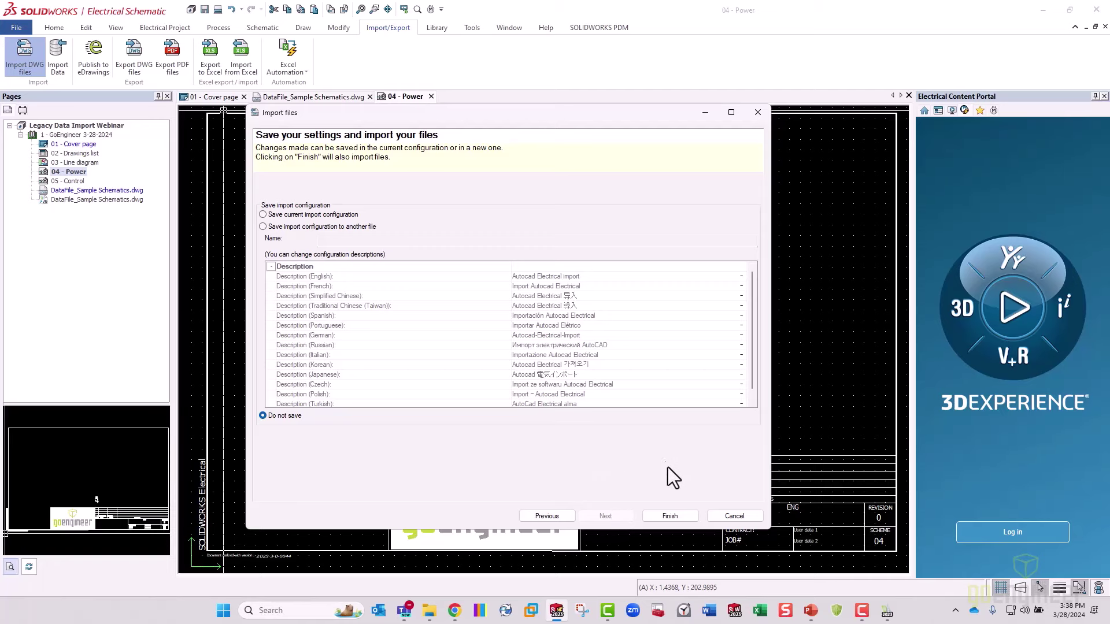
{"action": "left_click", "coordinate": [669, 516]}
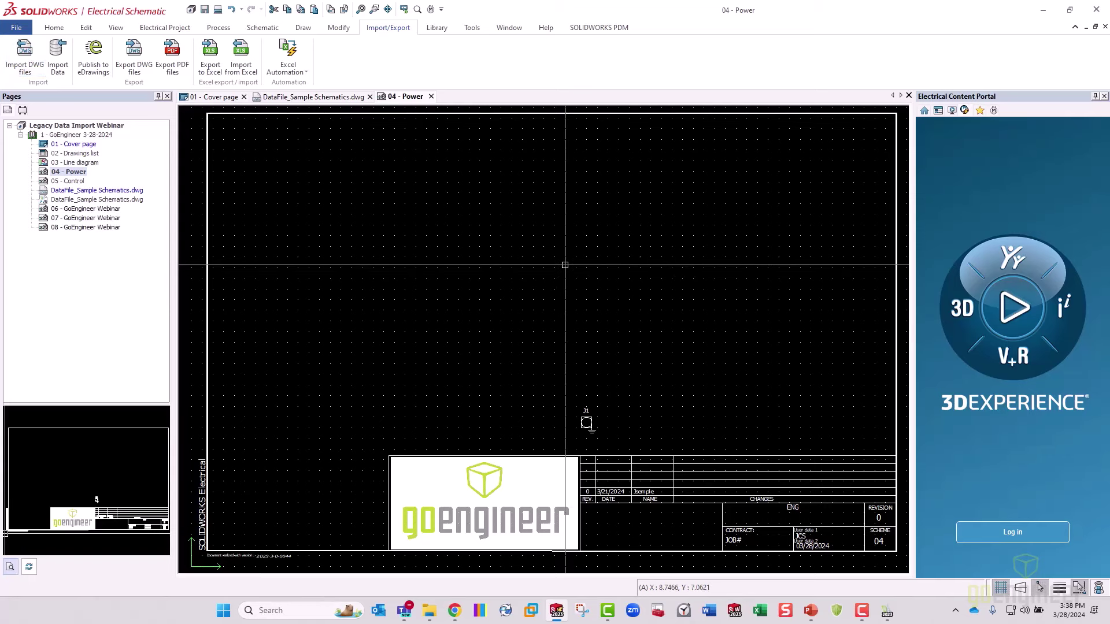
Open the imported drawing 06 - GoEngineer Webinar and inspect the converted circuit breaker symbol in the first motor branch
{"action": "left_click", "coordinate": [93, 209]}
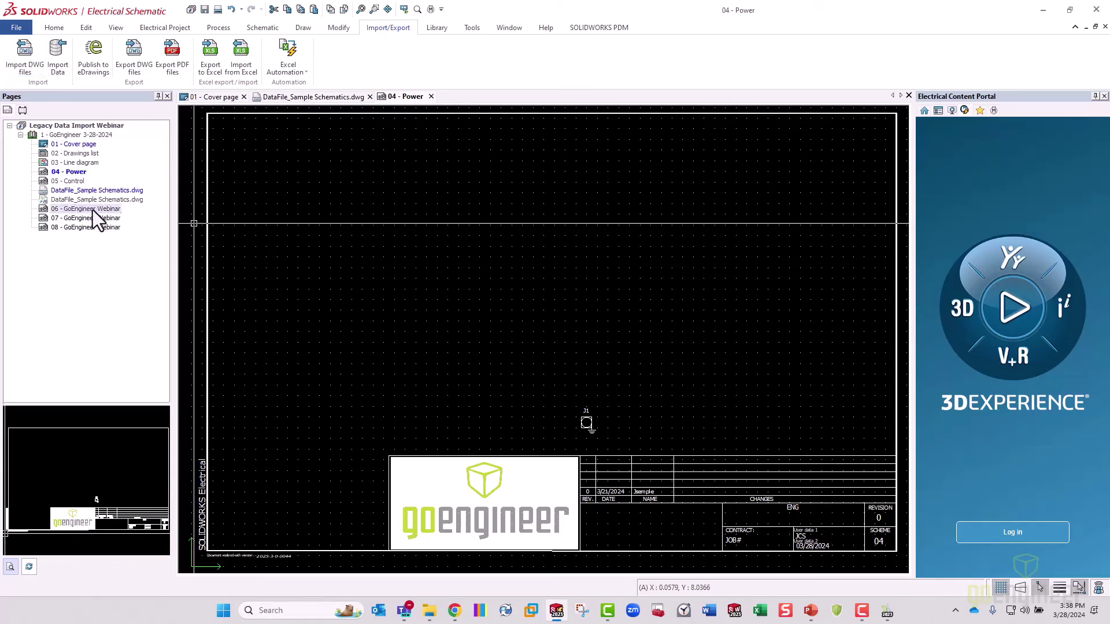
{"action": "double_click", "coordinate": [108, 210]}
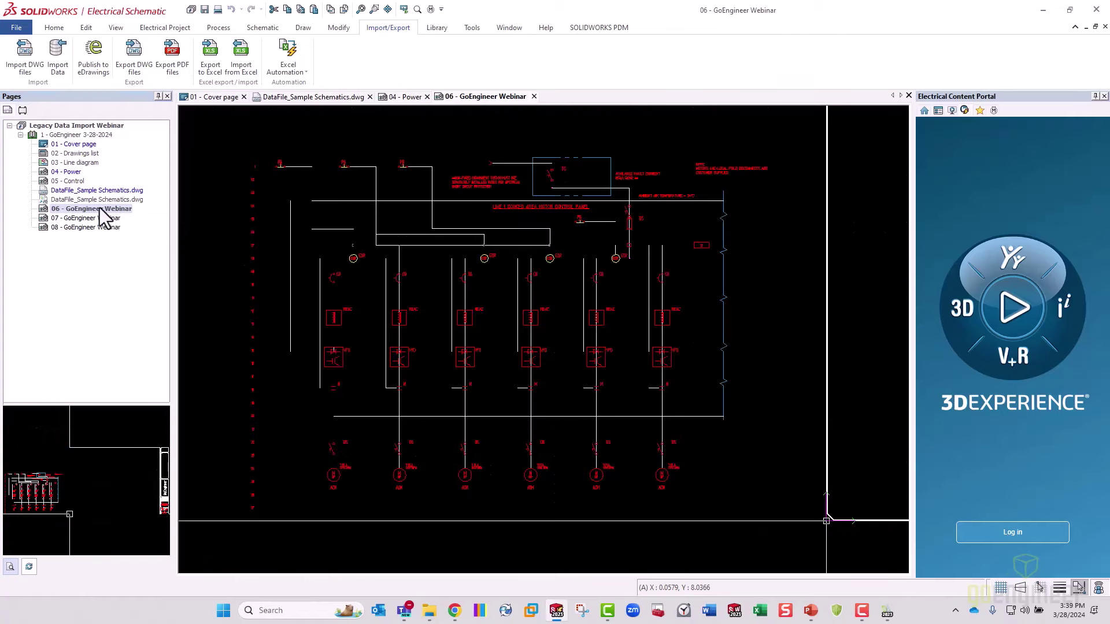
{"action": "scroll", "coordinate": [334, 274], "scroll_direction": "up", "scroll_amount": 4}
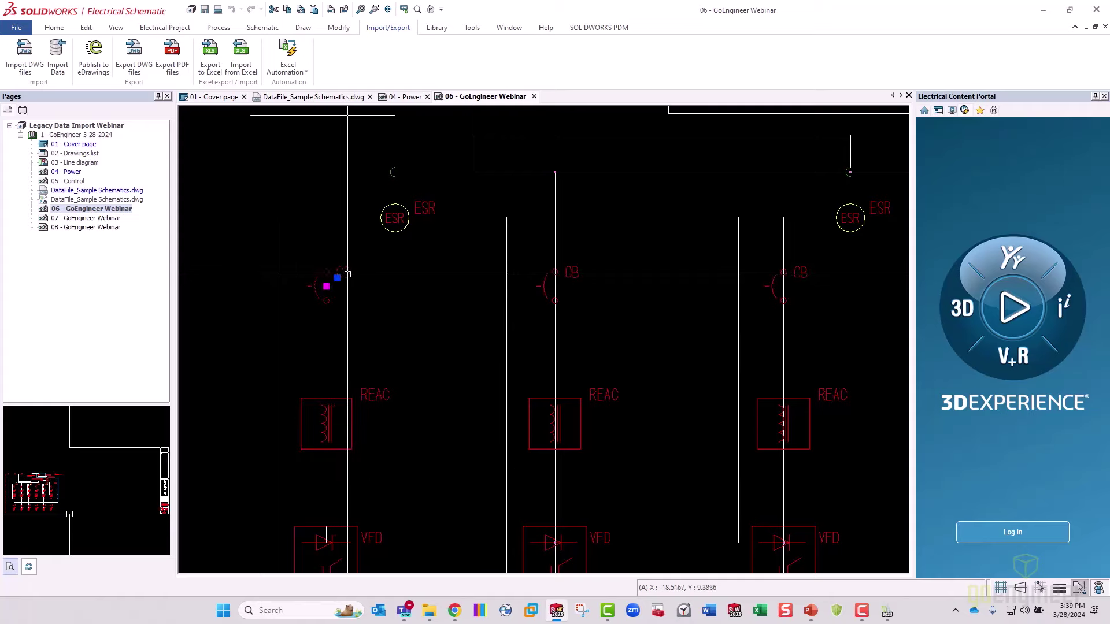
{"action": "scroll", "coordinate": [399, 409], "scroll_direction": "up", "scroll_amount": 2}
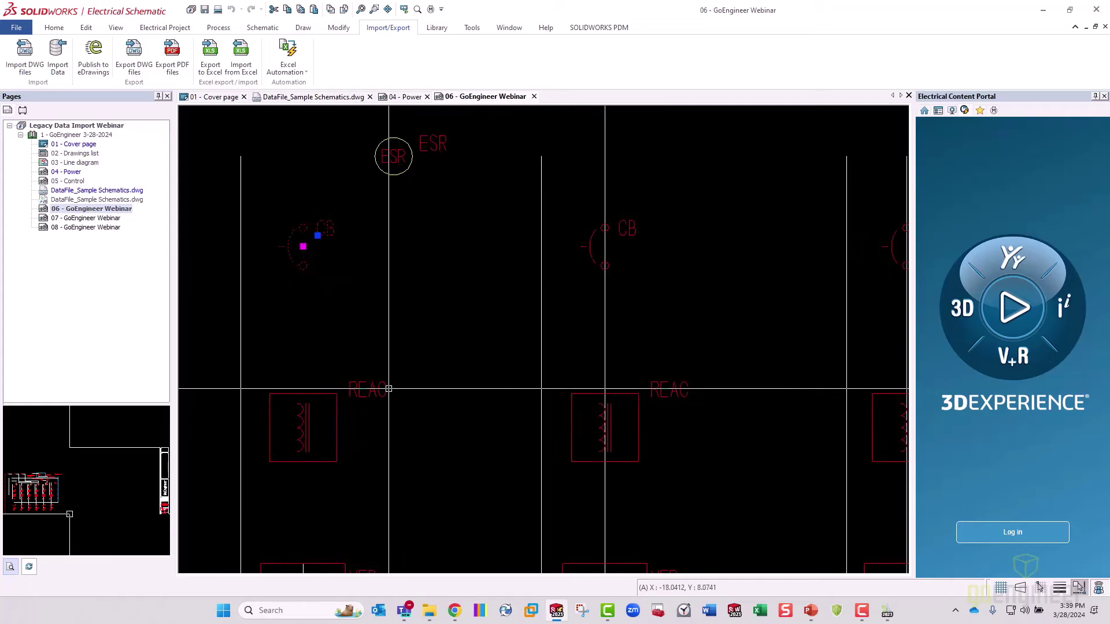
{"action": "scroll", "coordinate": [399, 409], "scroll_direction": "down", "scroll_amount": 3}
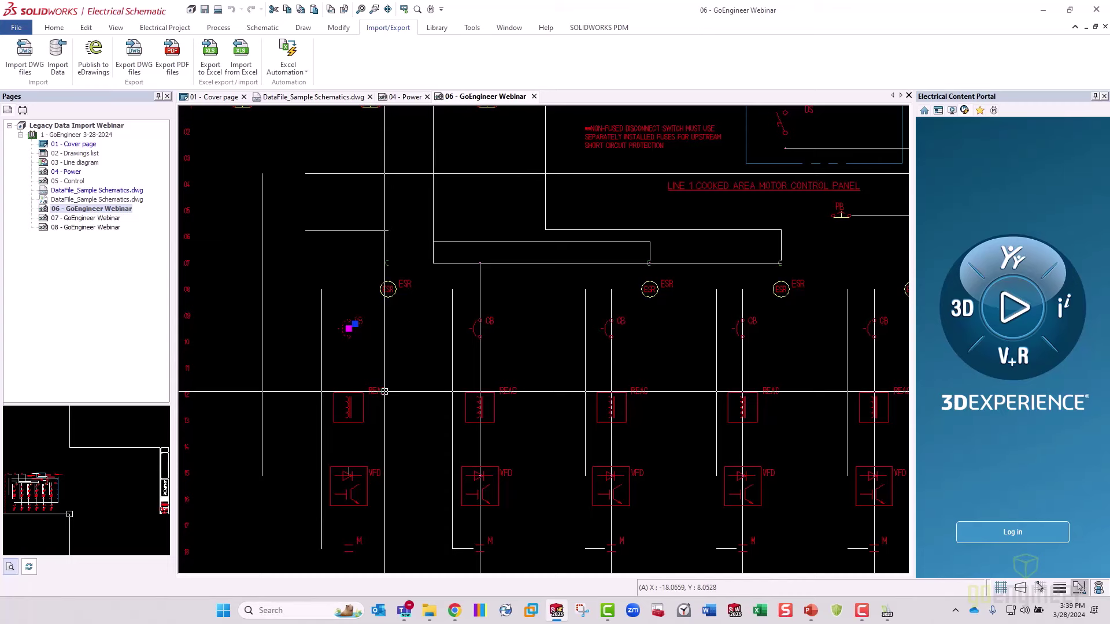
Inspect the converted PB symbol along the drawing's upper edge and a vertical line between the motor branches
{"action": "middle_click_drag", "start_coordinate": [384, 392], "coordinate": [327, 483]}
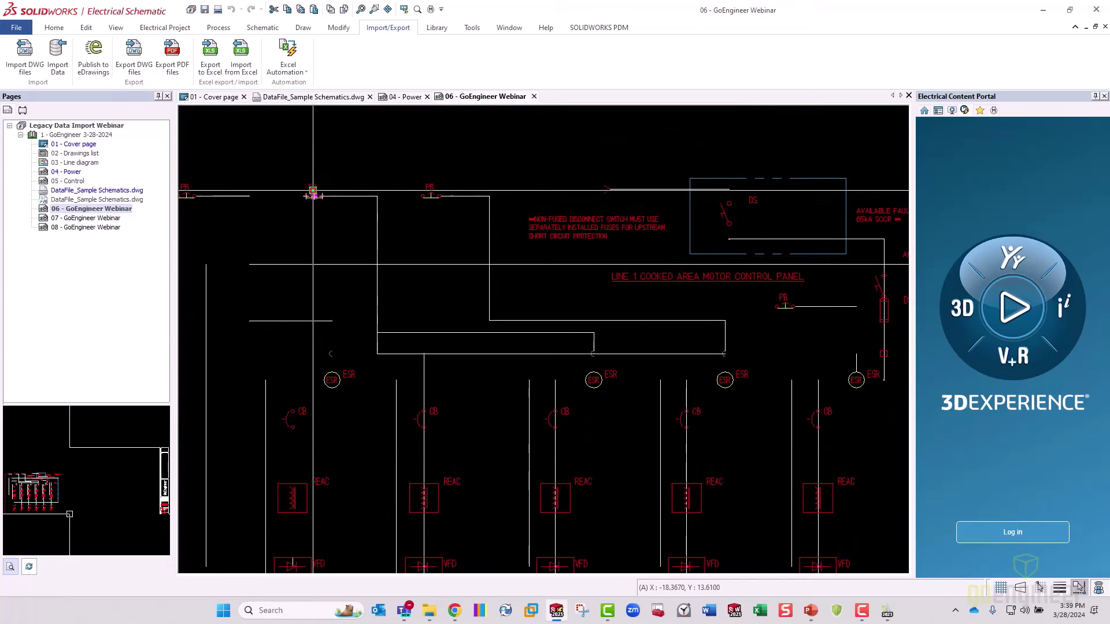
{"action": "scroll", "coordinate": [315, 177], "scroll_direction": "up", "scroll_amount": 3}
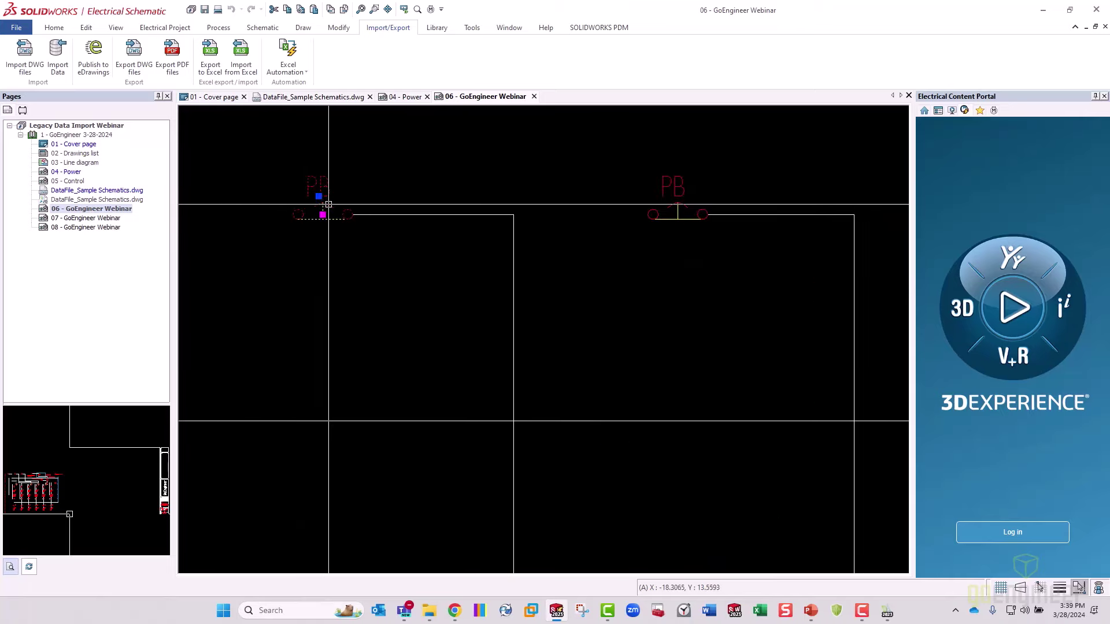
{"action": "scroll", "coordinate": [453, 384], "scroll_direction": "down", "scroll_amount": 4}
{"action": "scroll", "coordinate": [544, 444], "scroll_direction": "down", "scroll_amount": 3}
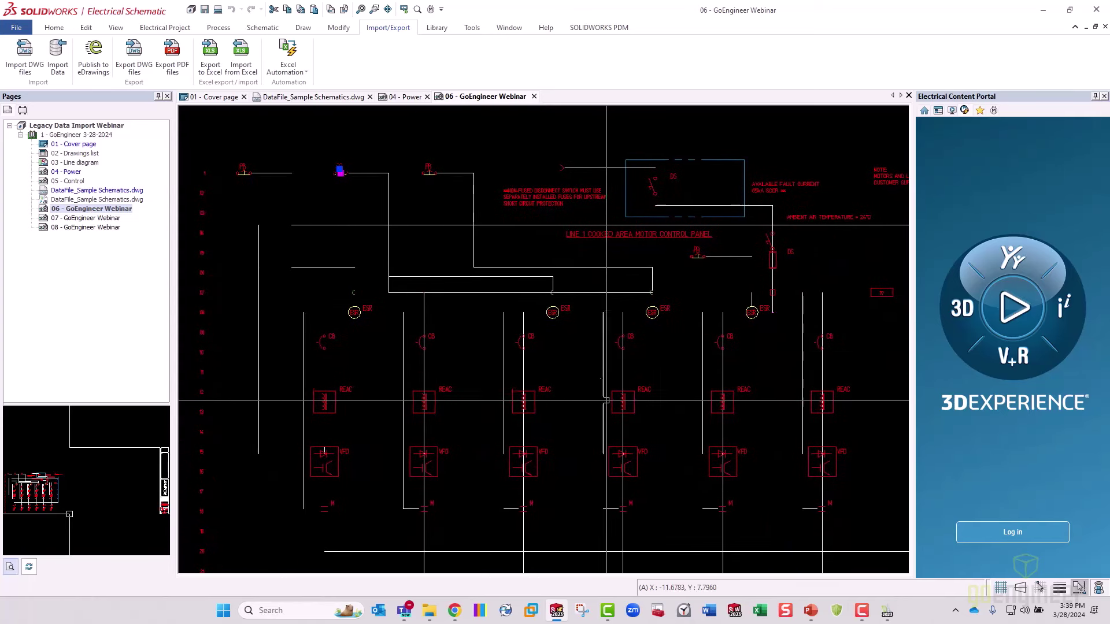
{"action": "middle_click_drag", "start_coordinate": [611, 404], "coordinate": [594, 366]}
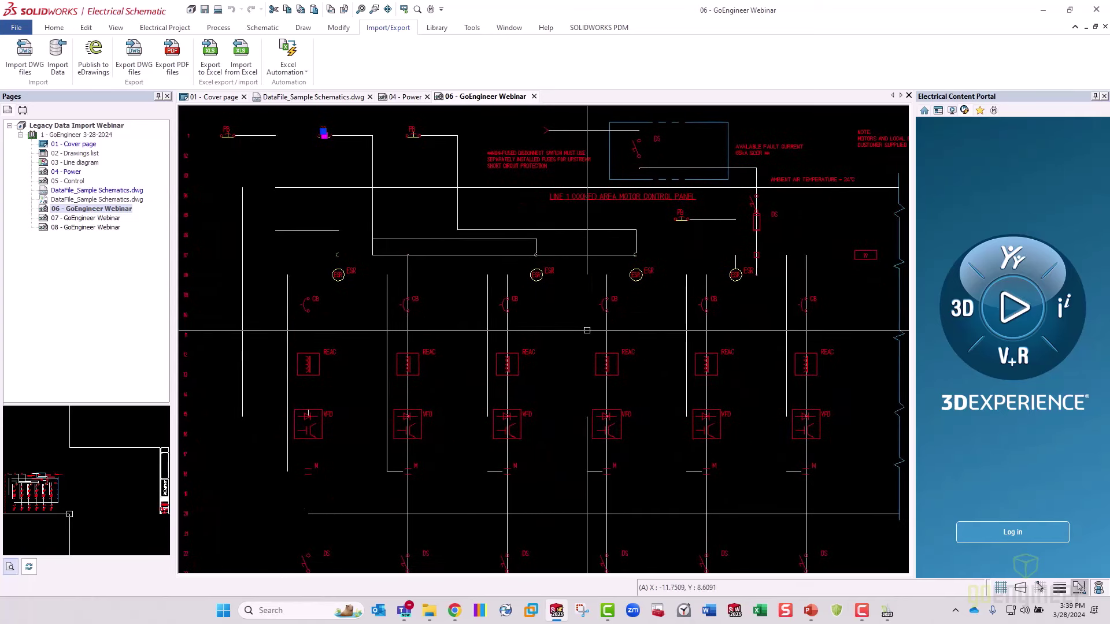
{"action": "left_click", "coordinate": [586, 331]}
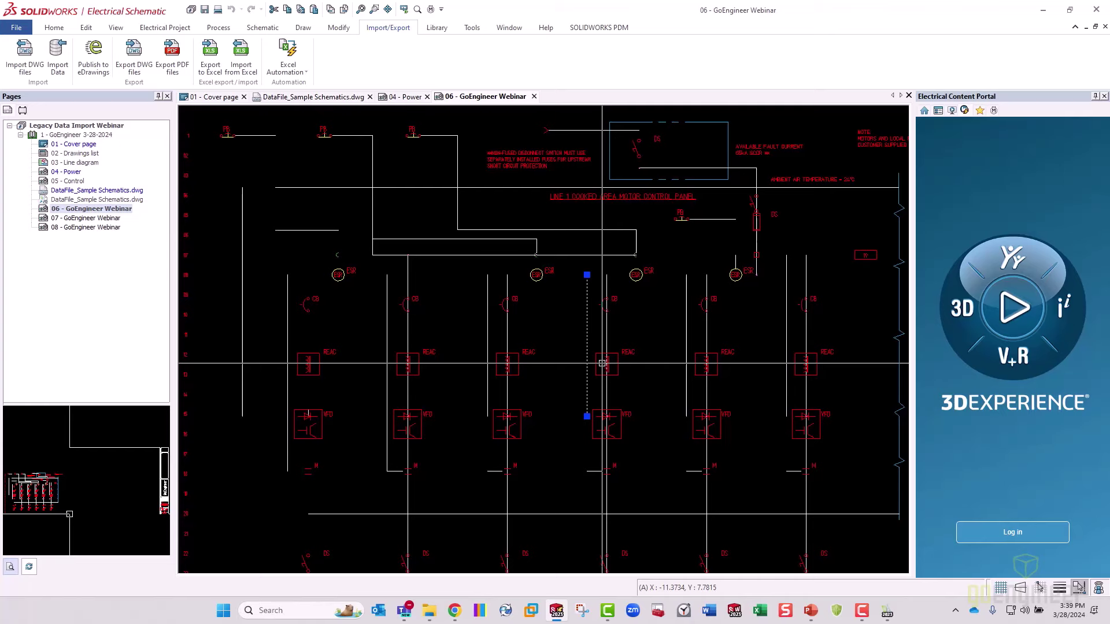
View the wire style properties of the selected vertical wire beside the fourth motor branch, leaving its name unedited
{"action": "right_click", "coordinate": [588, 323]}
{"action": "mouse_move", "coordinate": [694, 37]}
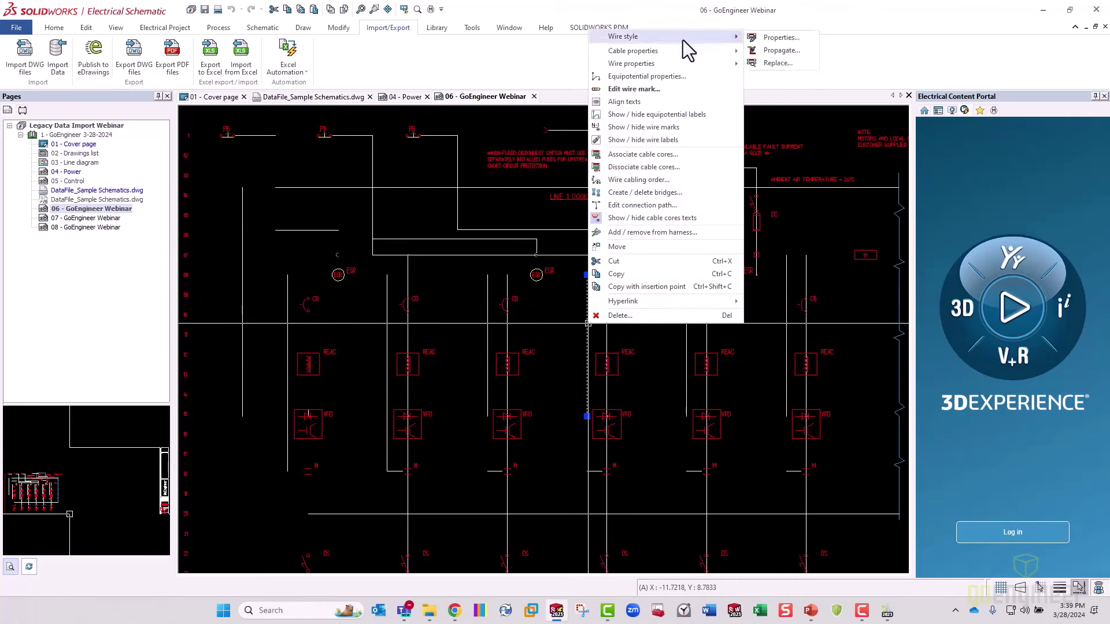
{"action": "left_click", "coordinate": [781, 38]}
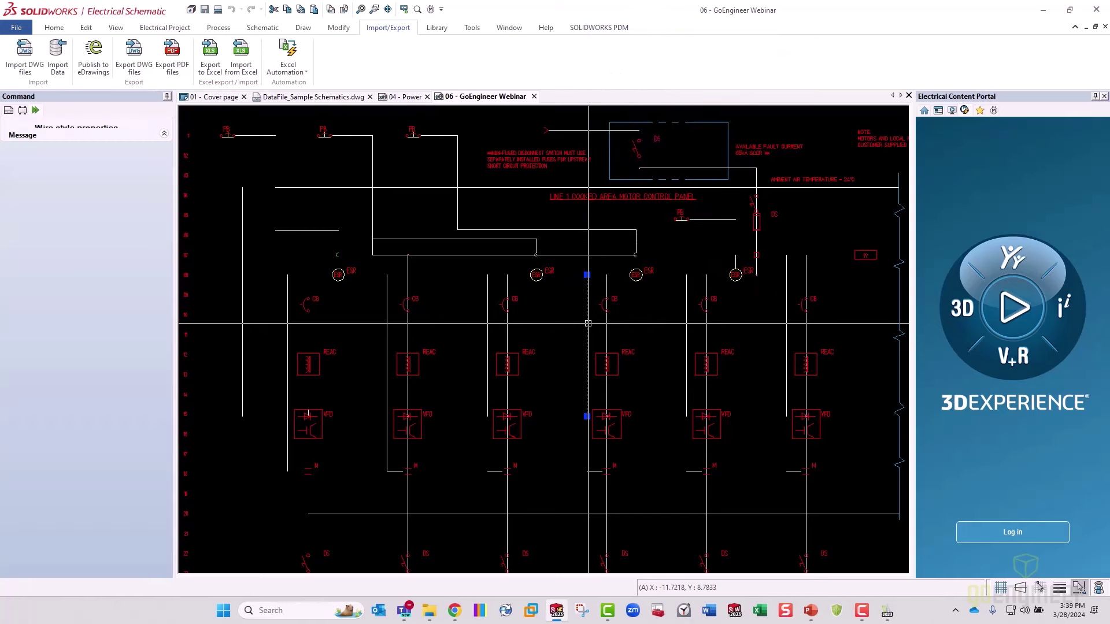
{"action": "left_click", "coordinate": [568, 145]}
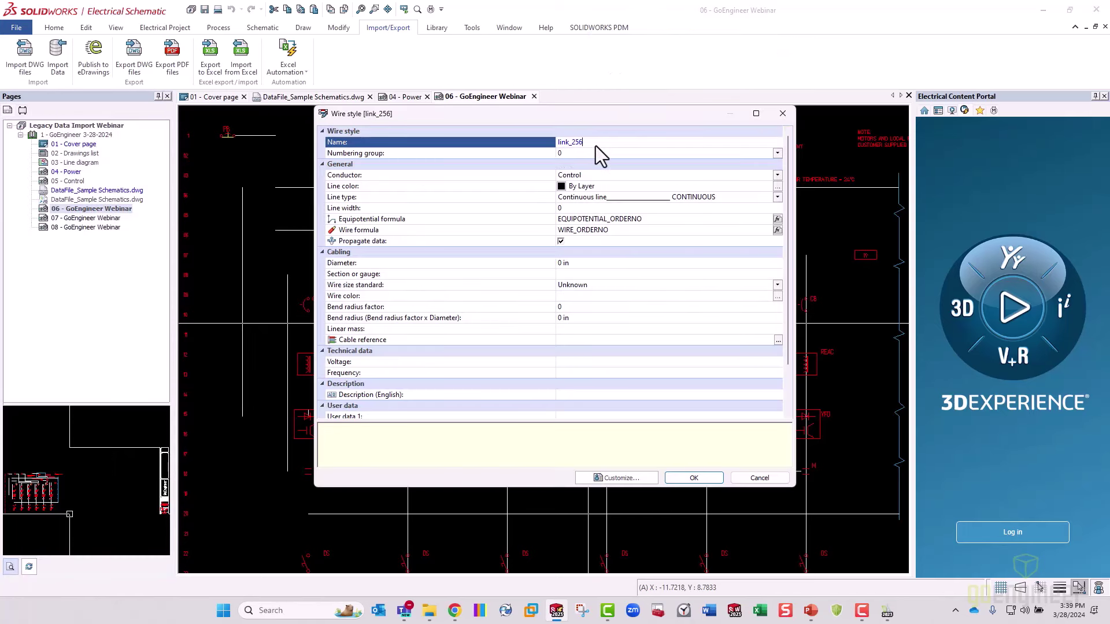
{"action": "left_click_drag", "start_coordinate": [595, 146], "coordinate": [550, 145]}
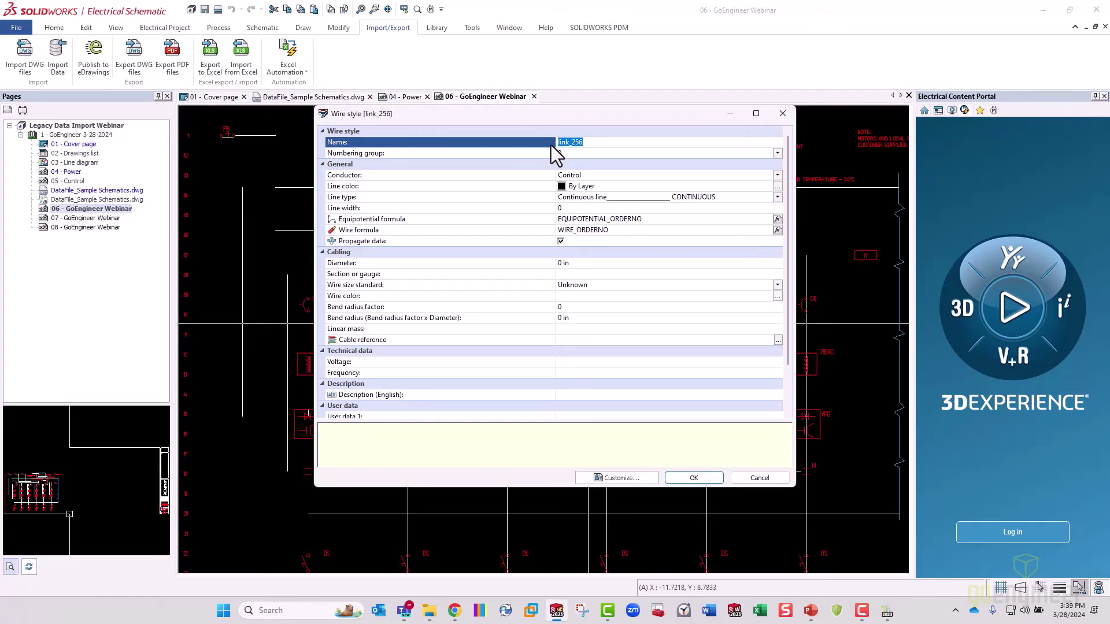
{"action": "left_click", "coordinate": [781, 114]}
Open the reactor (REAC) symbol of the third motor branch for editing
{"action": "scroll", "coordinate": [489, 301], "scroll_direction": "down", "scroll_amount": 3}
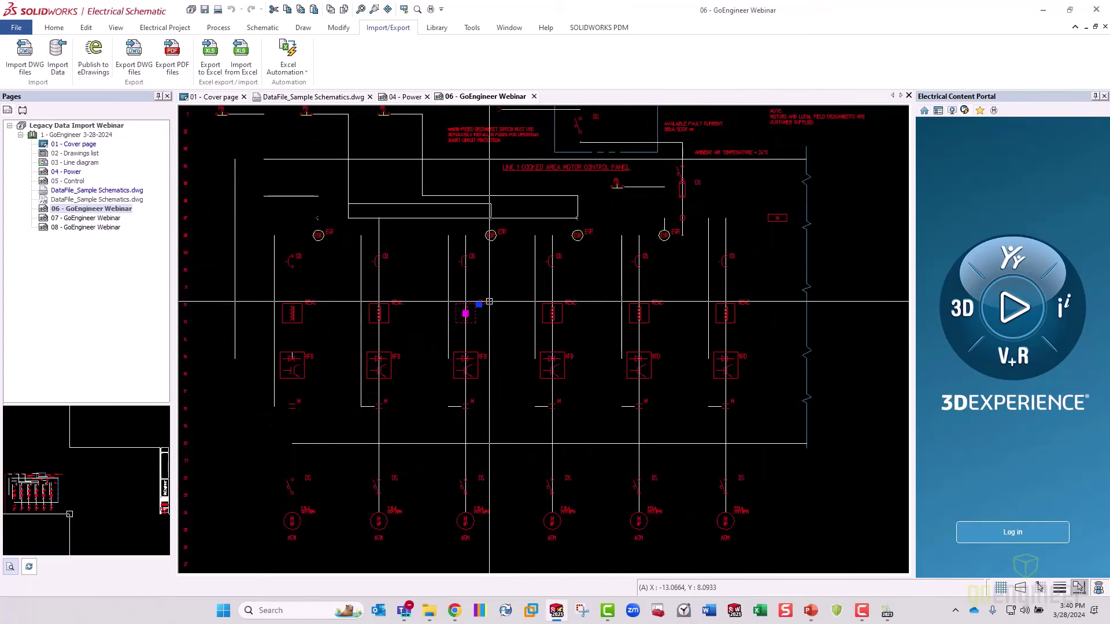
{"action": "right_click", "coordinate": [486, 301]}
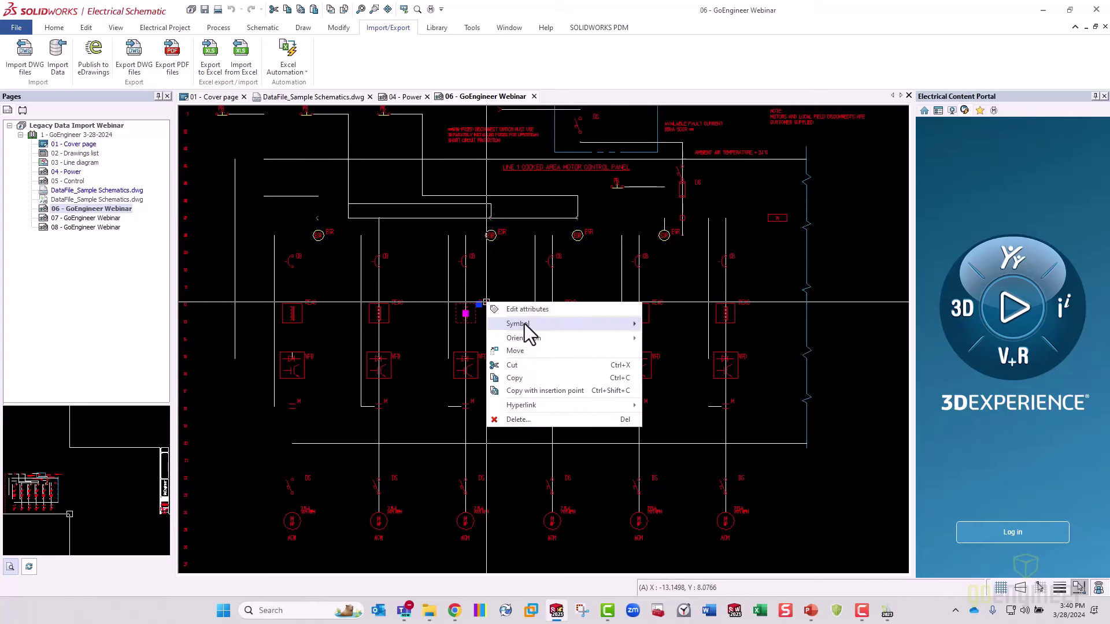
{"action": "mouse_move", "coordinate": [527, 326]}
{"action": "left_click", "coordinate": [684, 351]}
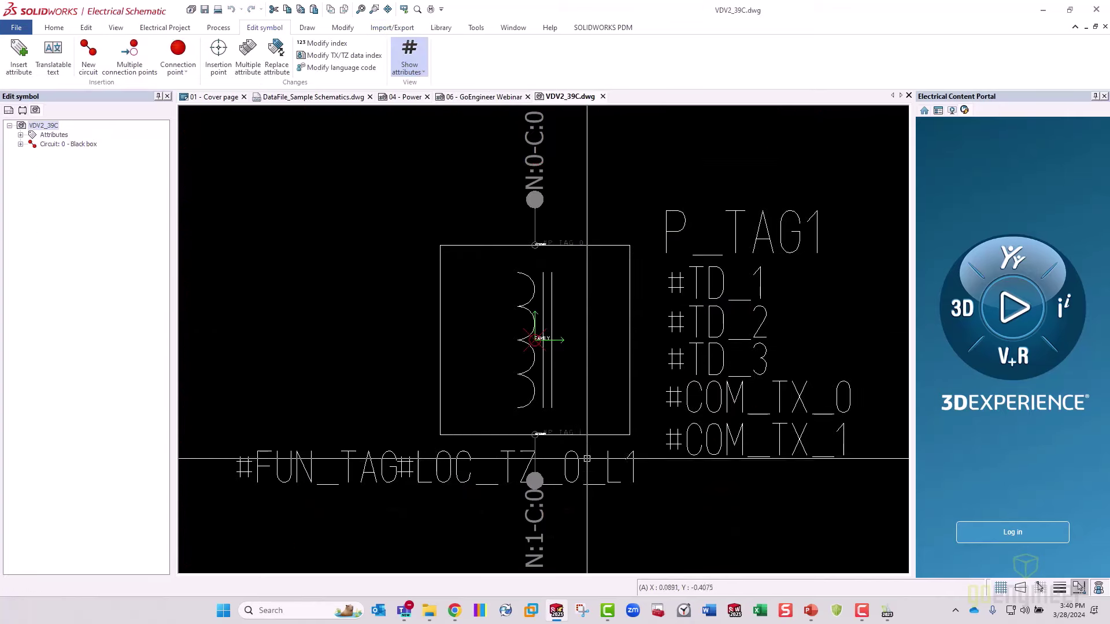
Examine the symbol's black-box circuit, its connection points and its general properties, keeping the symbol open
{"action": "scroll", "coordinate": [586, 458], "scroll_direction": "down", "scroll_amount": 3}
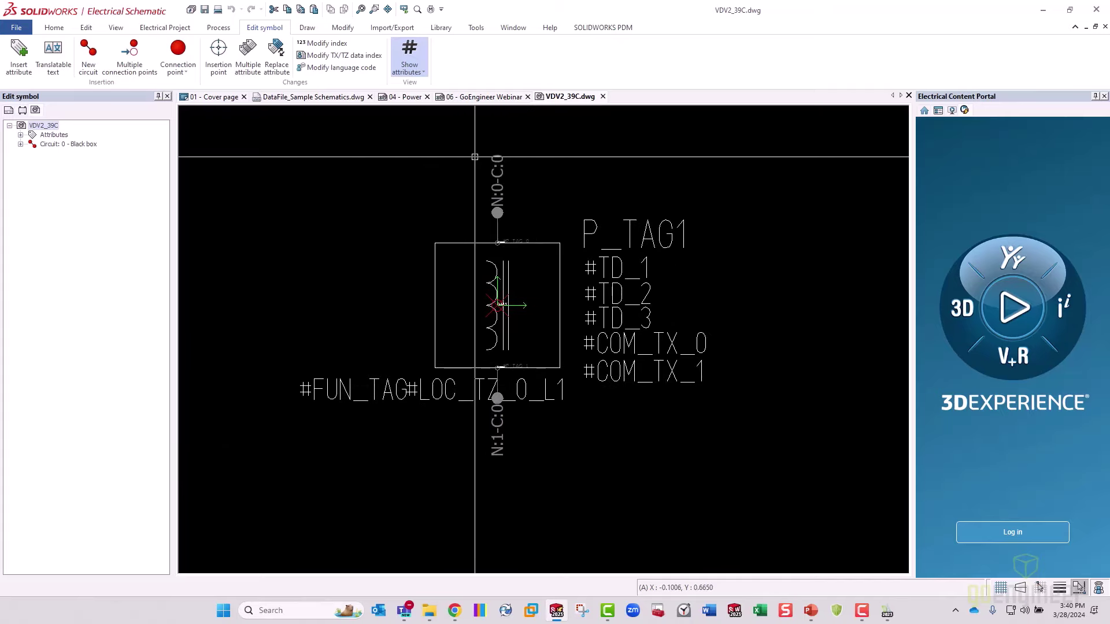
{"action": "left_click", "coordinate": [471, 134]}
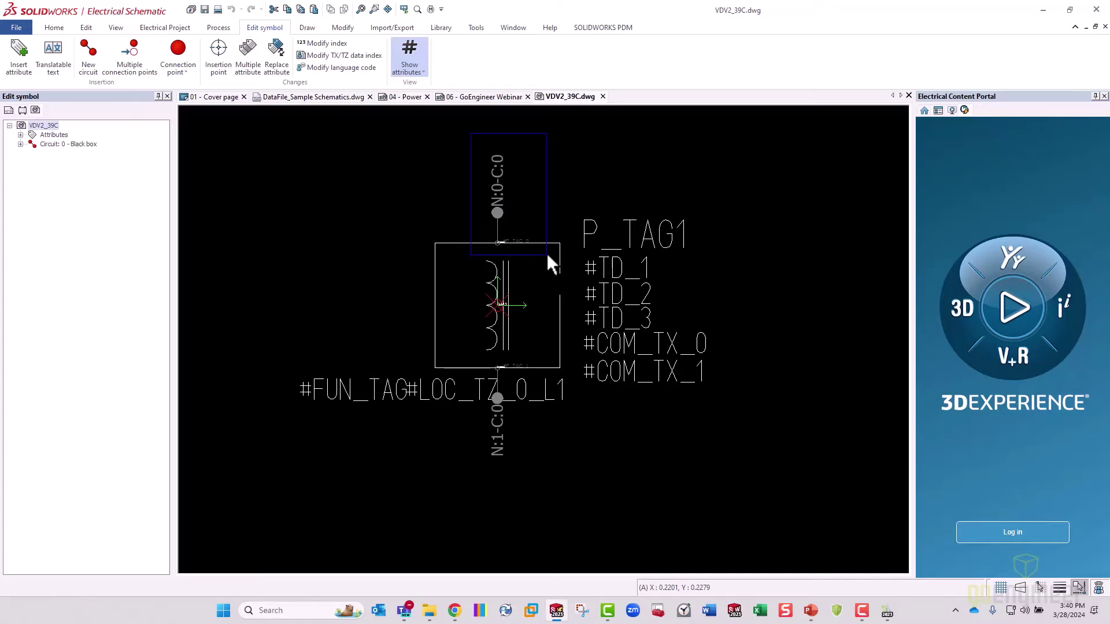
{"action": "left_click", "coordinate": [417, 164]}
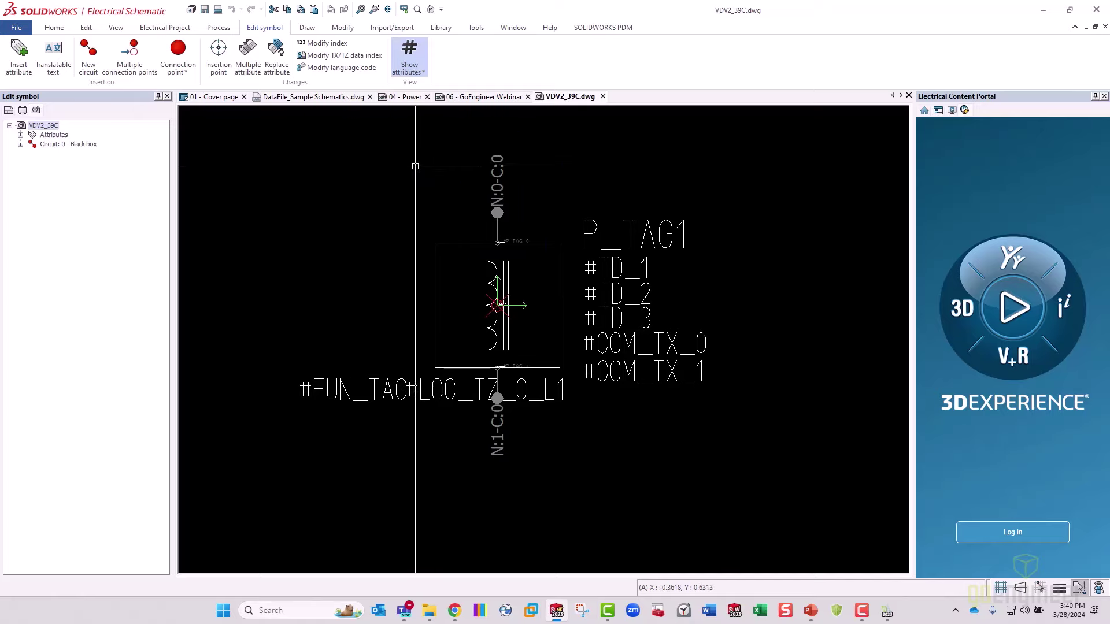
{"action": "left_click", "coordinate": [20, 144]}
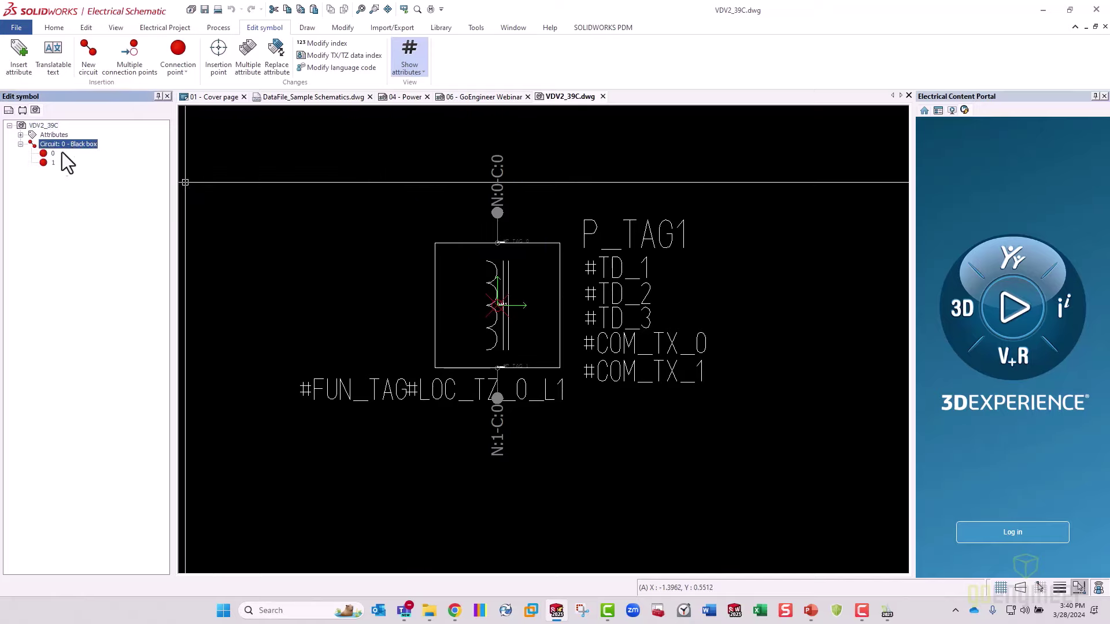
{"action": "left_click", "coordinate": [938, 110]}
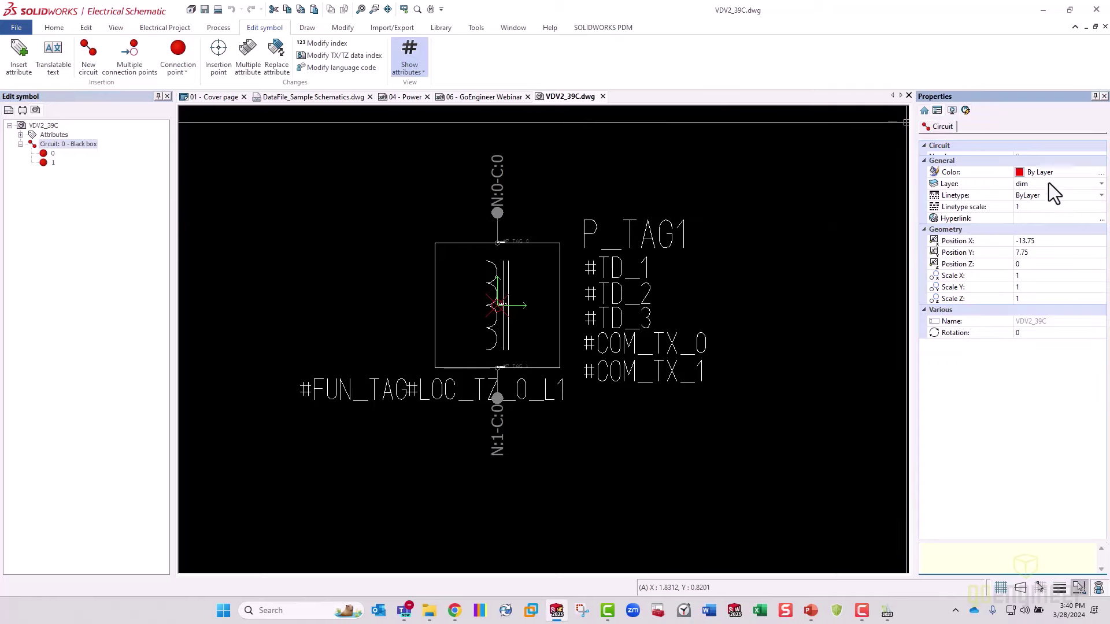
{"action": "left_click", "coordinate": [978, 161]}
{"action": "left_click", "coordinate": [602, 96]}
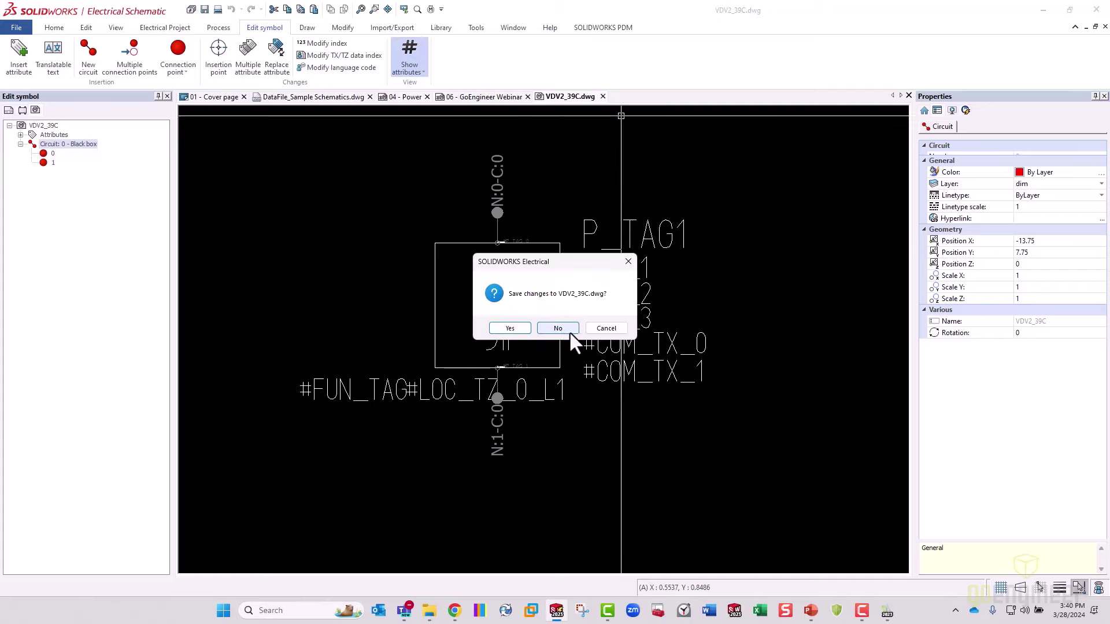
{"action": "left_click", "coordinate": [605, 331]}
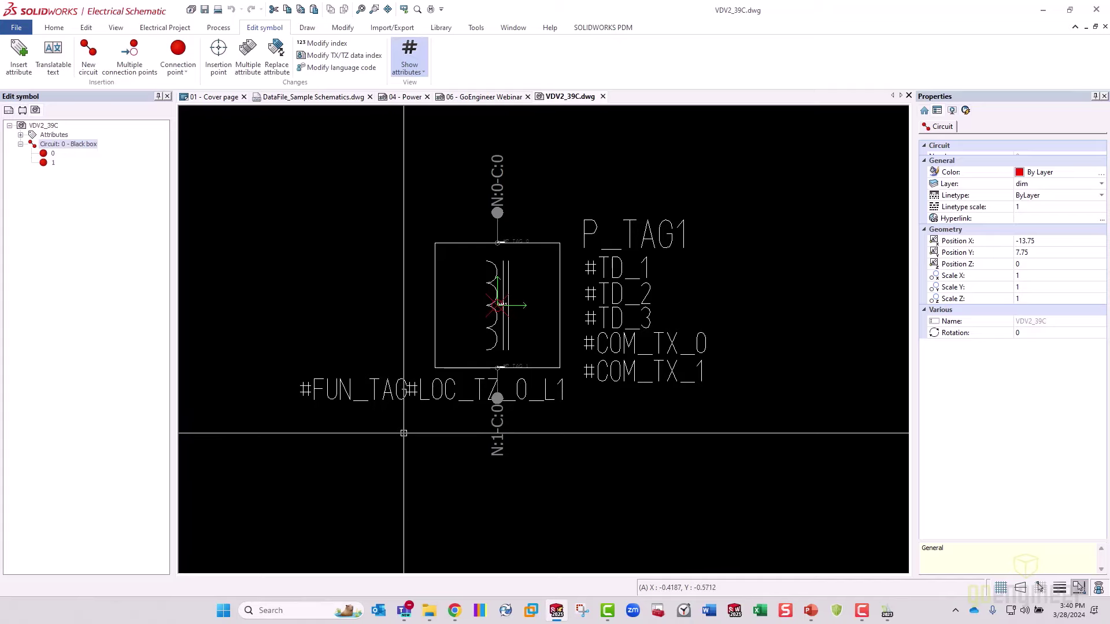
Purge all purgeable elements from the VDV2_39C symbol drawing, starting with the deletion of the unused ORIENT layer
{"action": "left_click", "coordinate": [343, 28]}
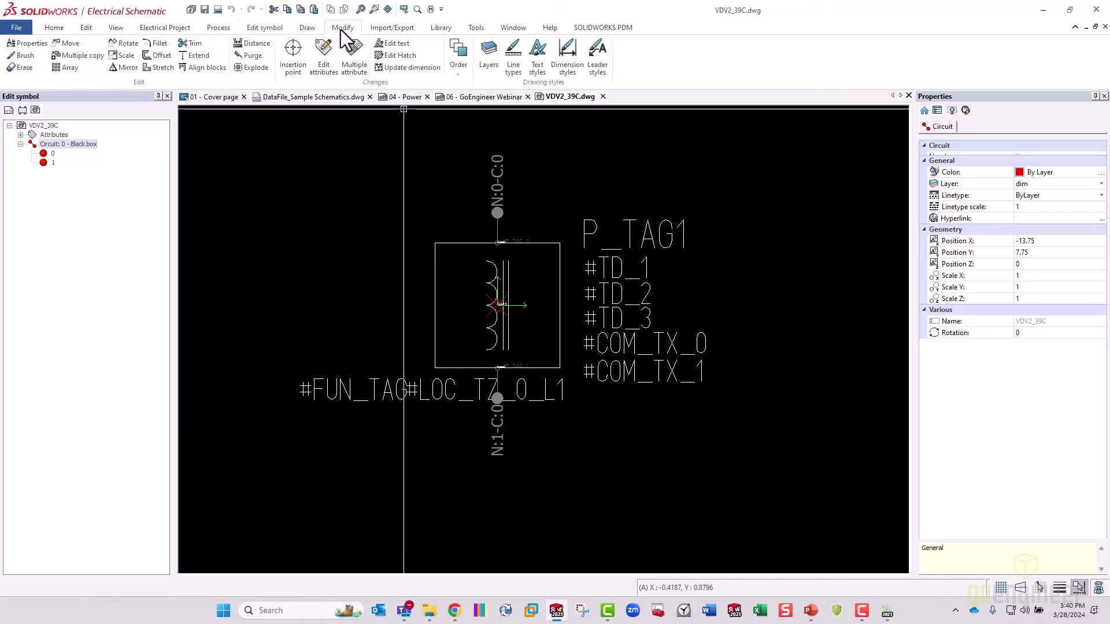
{"action": "left_click", "coordinate": [254, 57]}
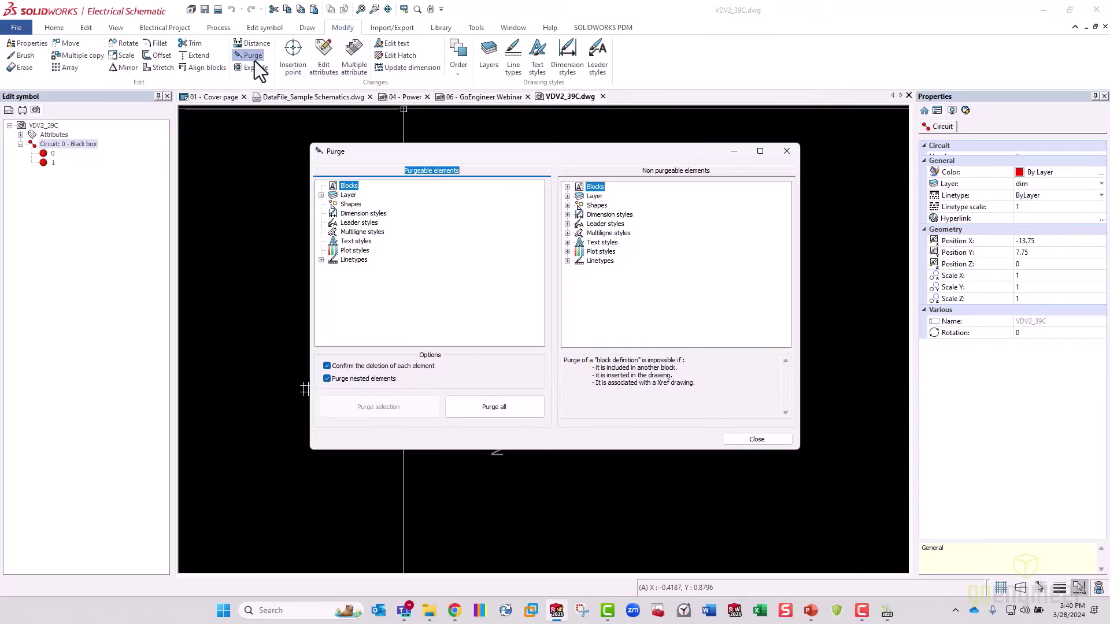
{"action": "mouse_move", "coordinate": [589, 151]}
{"action": "left_mouse_down"}
{"action": "mouse_move", "coordinate": [768, 154]}
{"action": "mouse_move", "coordinate": [788, 165]}
{"action": "left_mouse_up"}
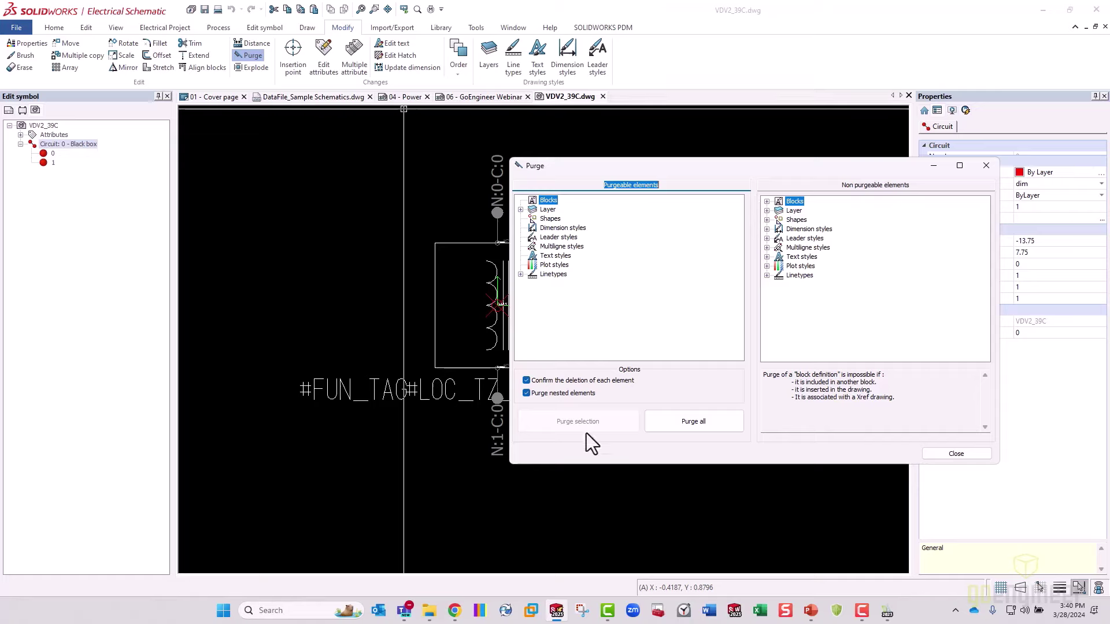
{"action": "left_click", "coordinate": [520, 209]}
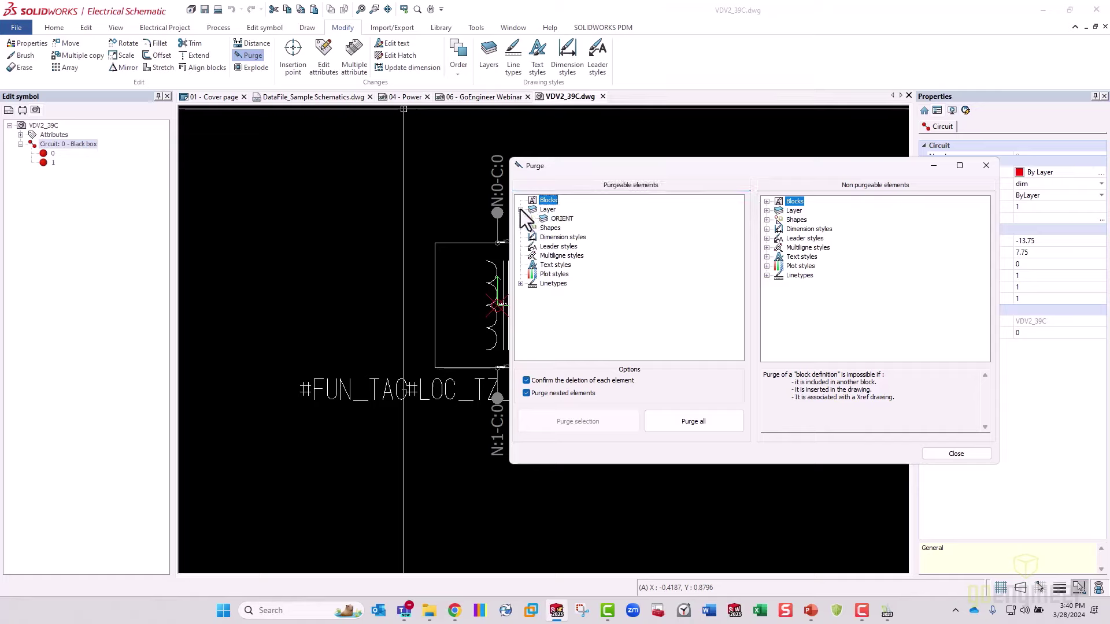
{"action": "left_click", "coordinate": [692, 422]}
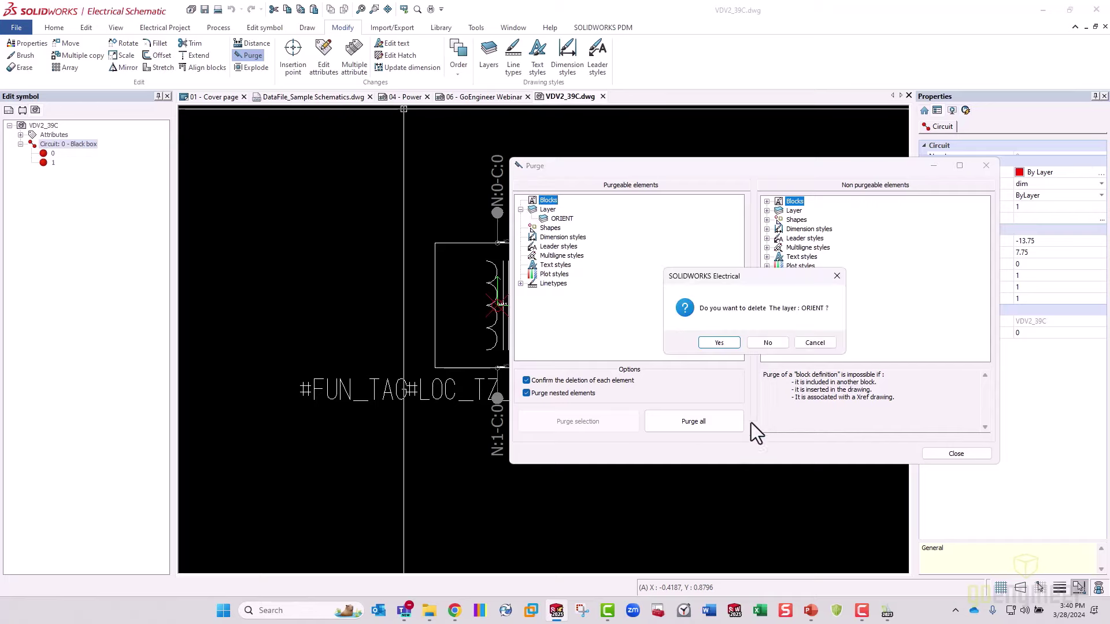
{"action": "left_click", "coordinate": [718, 344]}
Approve deleting each unused linetype, including BORDURE2, AXES, AXESx2, TIRETPT2 and POINTILLEx2, and finish the purge
{"action": "left_click", "coordinate": [731, 343]}
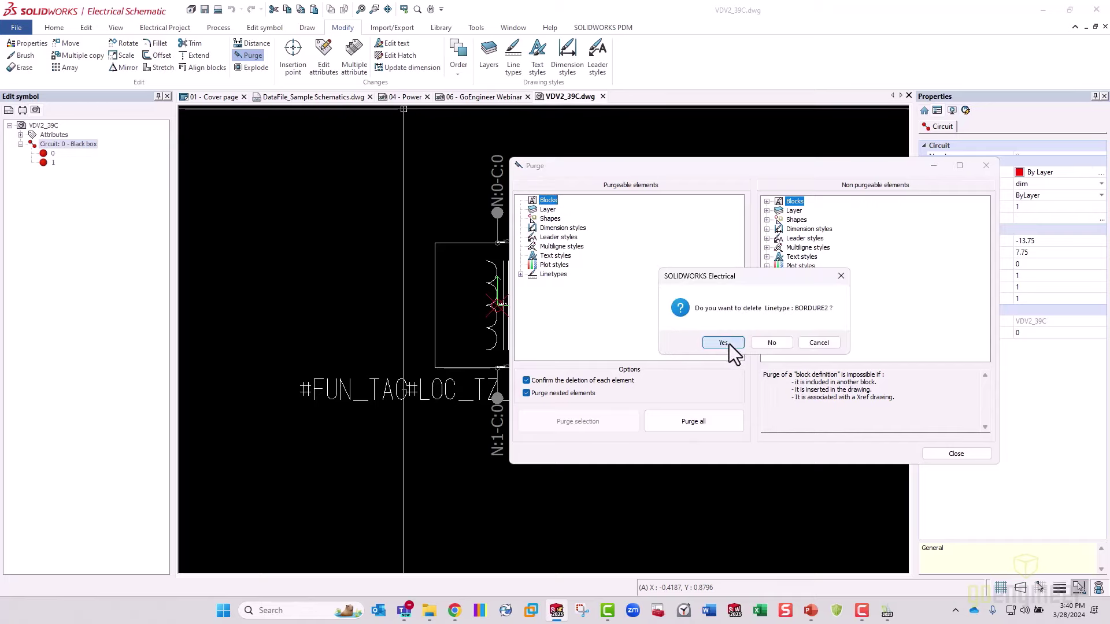
{"action": "left_click", "coordinate": [730, 344]}
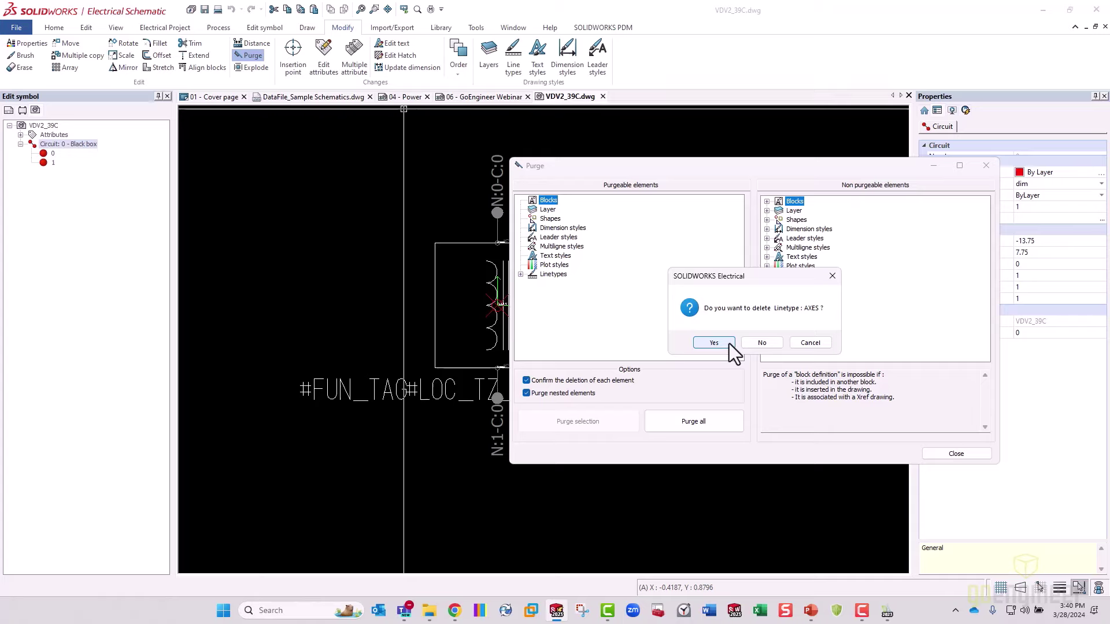
{"action": "left_click", "coordinate": [730, 343]}
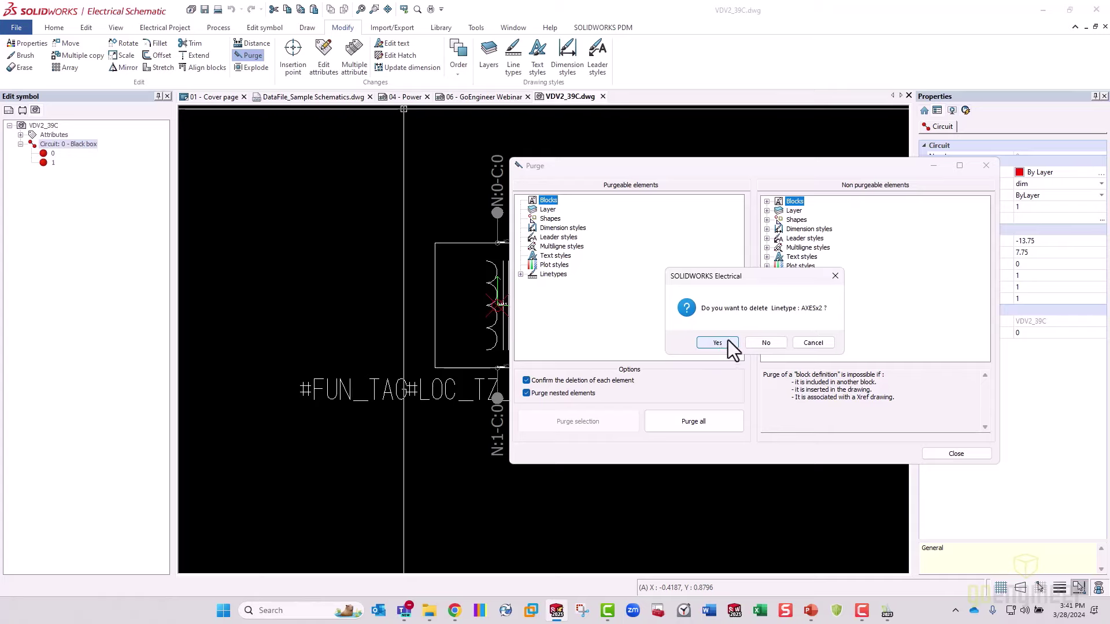
{"action": "left_click", "coordinate": [722, 343]}
{"action": "left_click", "coordinate": [719, 344]}
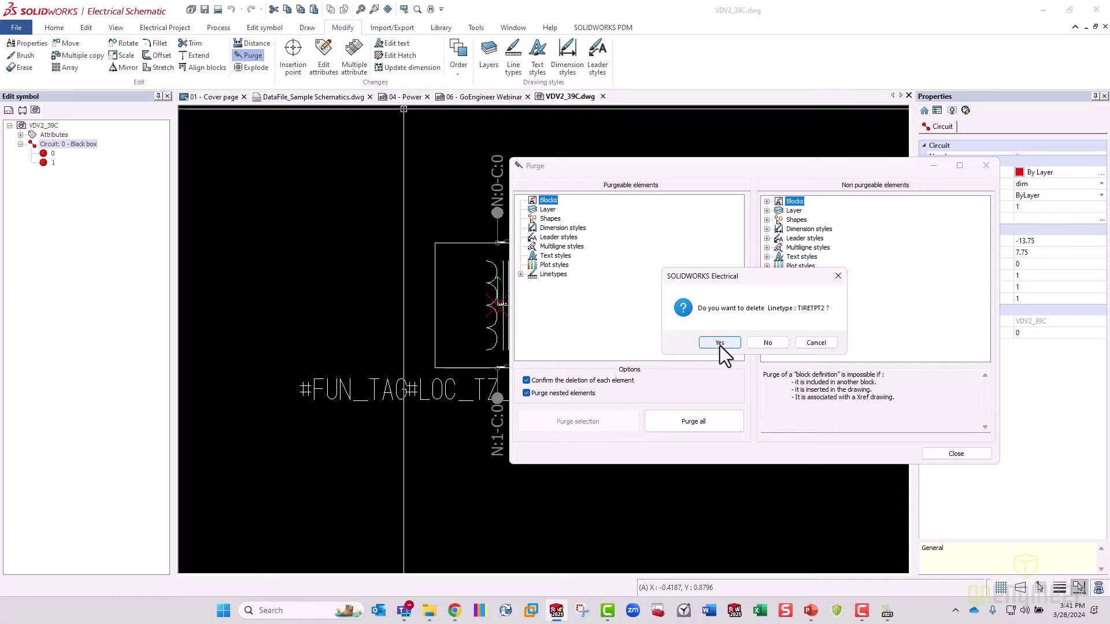
{"action": "left_click", "coordinate": [719, 344]}
{"action": "left_click", "coordinate": [720, 344]}
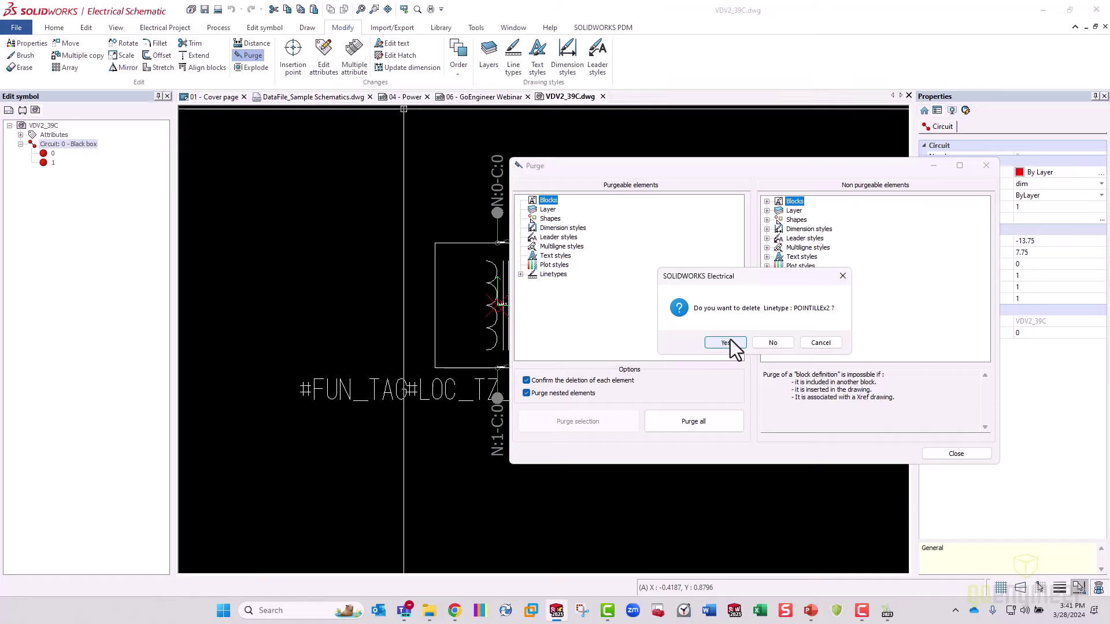
{"action": "key", "text": "Return"}
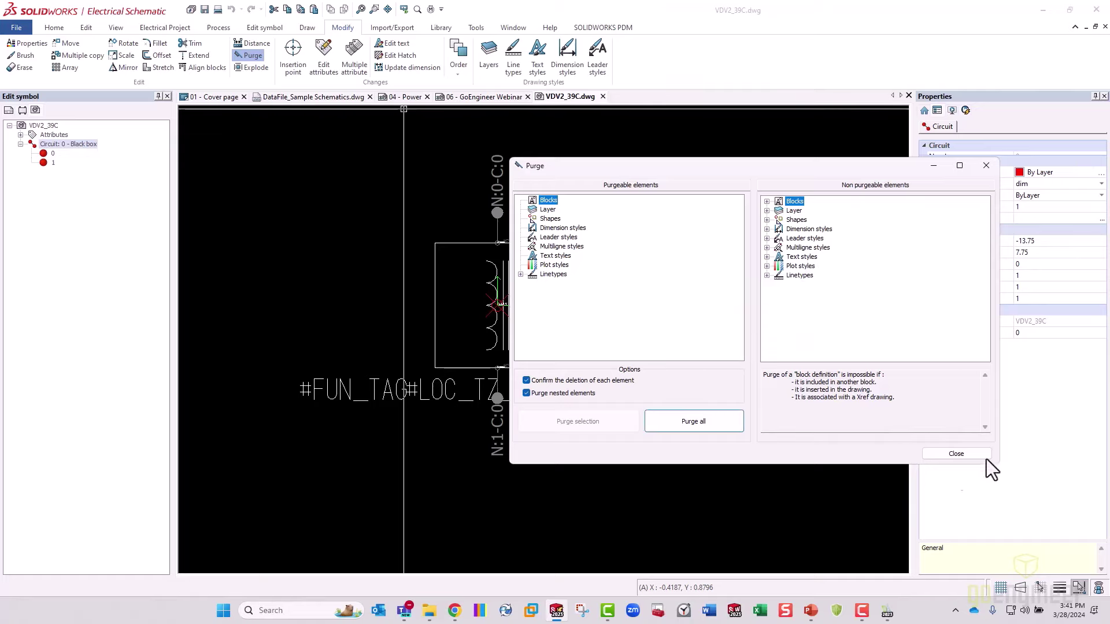
{"action": "left_click", "coordinate": [956, 454]}
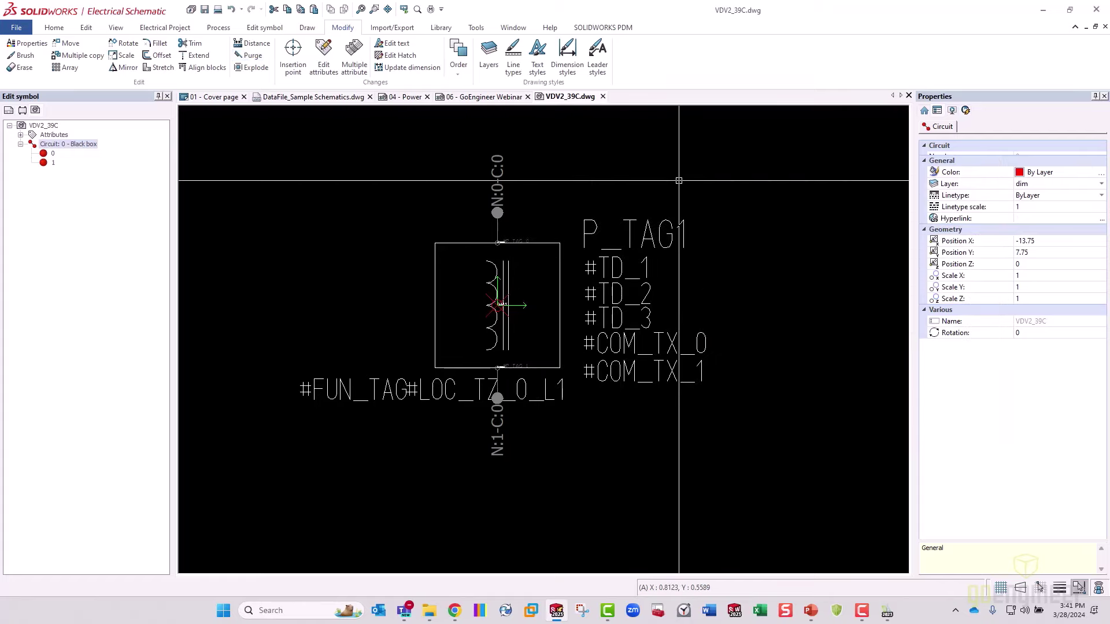
Switch to DraftSight and view the expanded list of electrical projects in Electrical Project Management
{"action": "left_click_drag", "start_coordinate": [174, 347], "coordinate": [120, 347]}
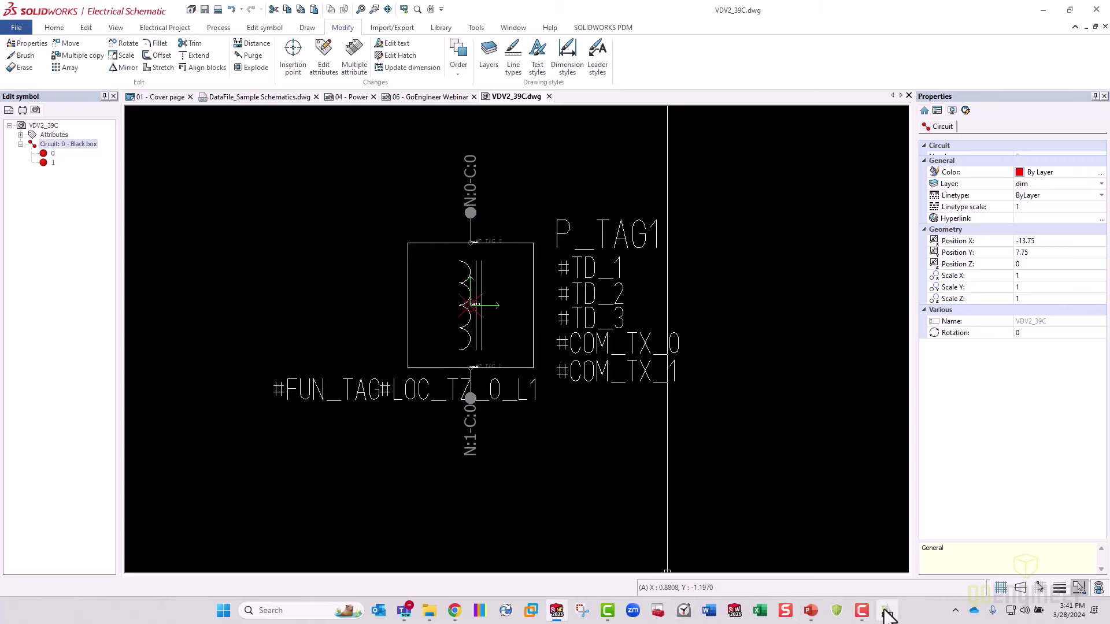
{"action": "mouse_move", "coordinate": [887, 611]}
{"action": "left_click", "coordinate": [1002, 538]}
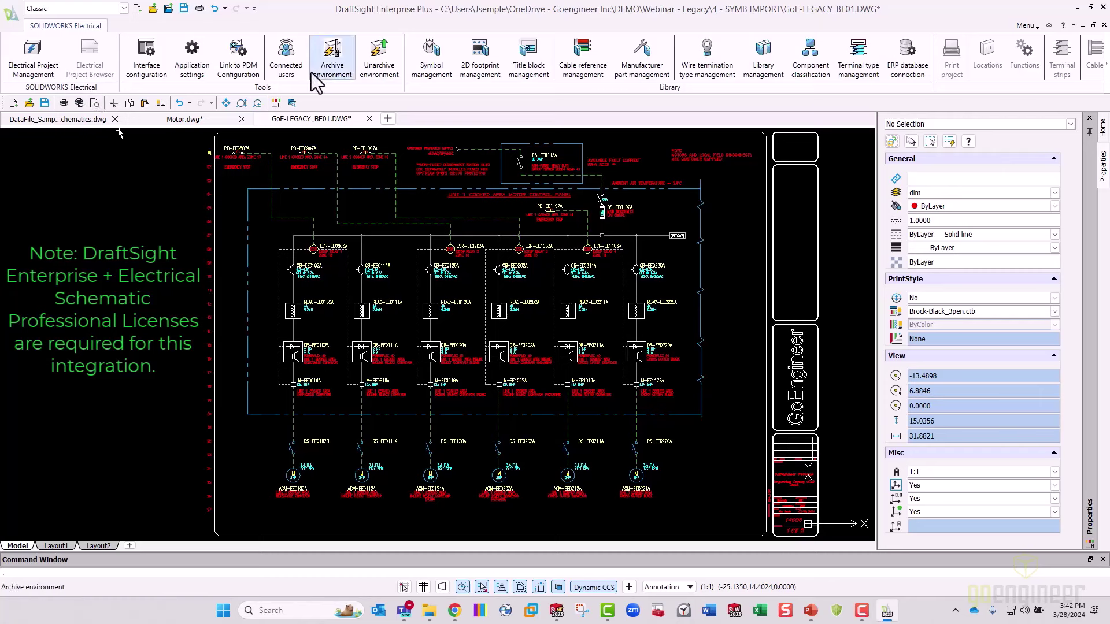
{"action": "left_click", "coordinate": [46, 55]}
{"action": "left_click_drag", "start_coordinate": [386, 127], "coordinate": [327, 172]}
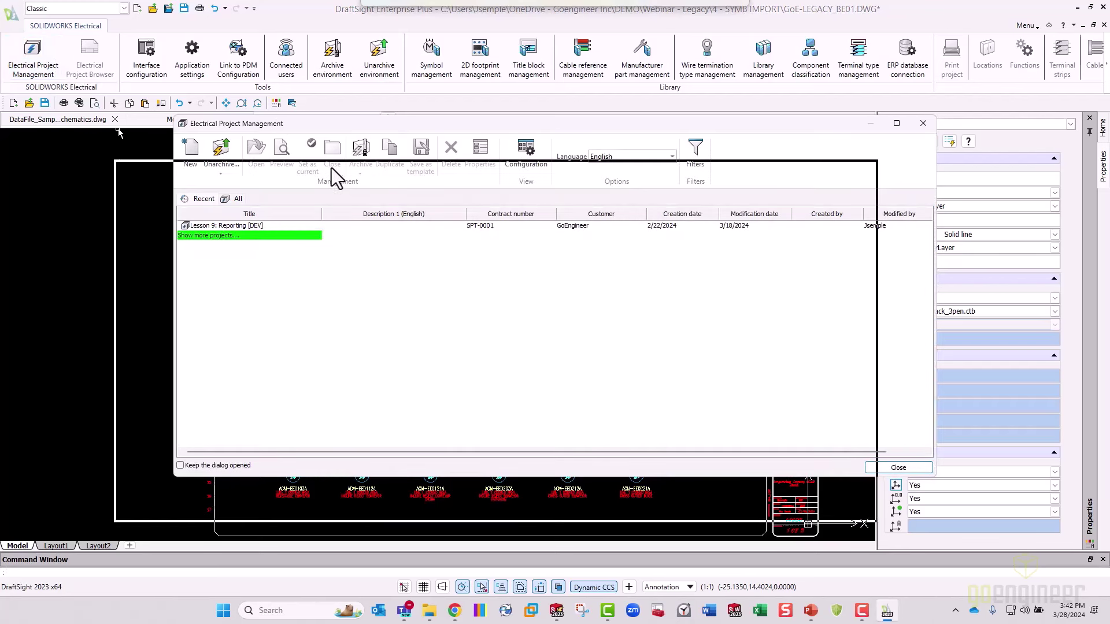
{"action": "left_click", "coordinate": [150, 281]}
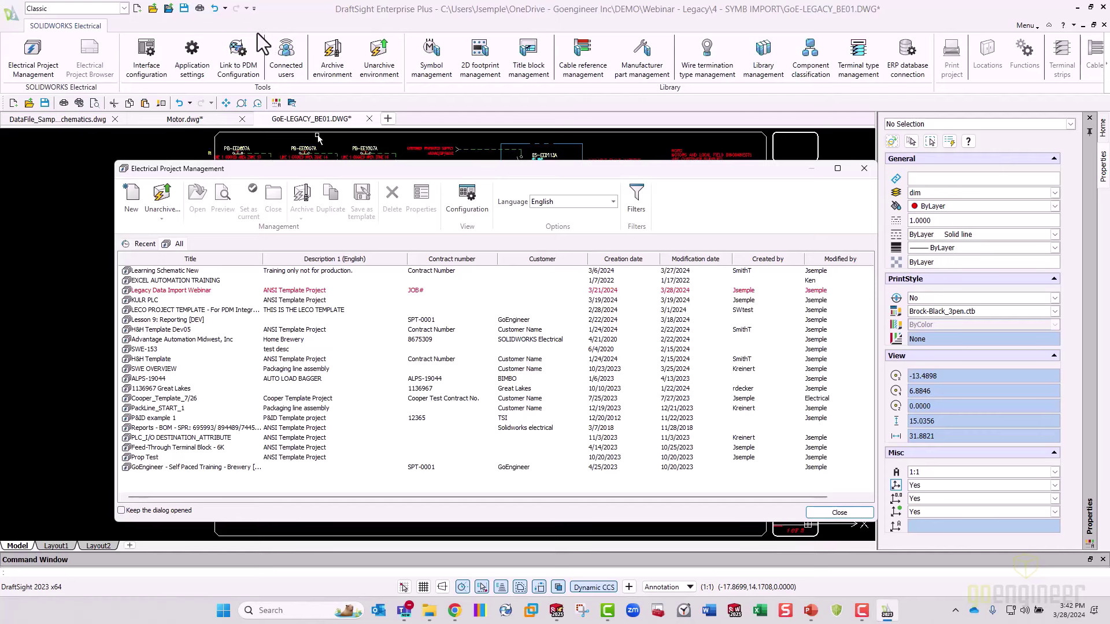
{"action": "left_click", "coordinate": [863, 168]}
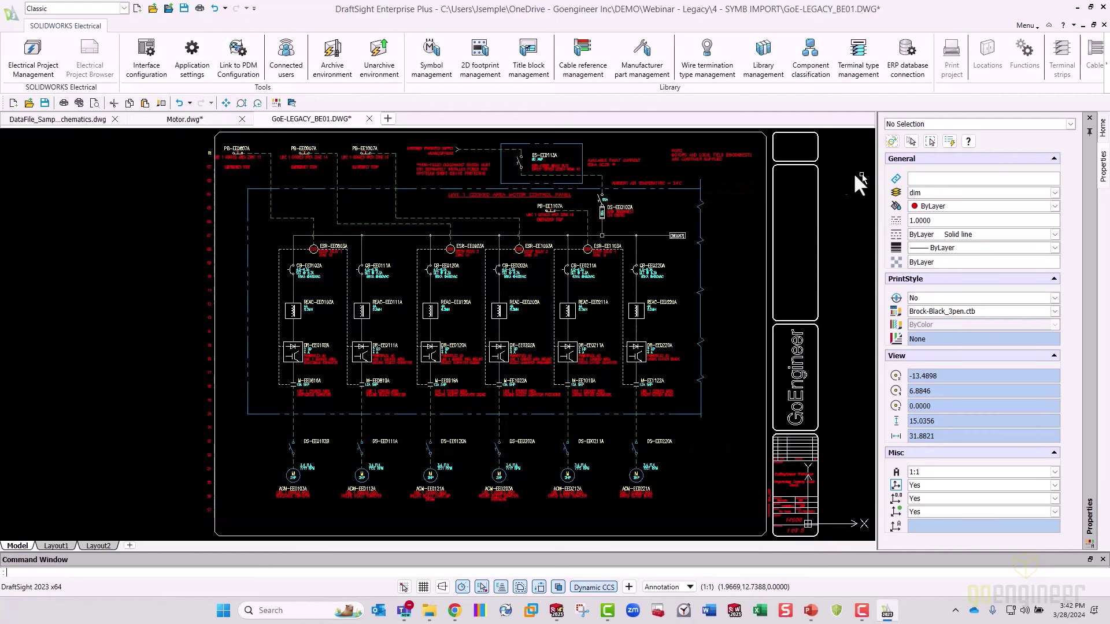
Open symbol management and filter the symbols of any class to the Legacy_Import library
{"action": "left_click", "coordinate": [436, 59]}
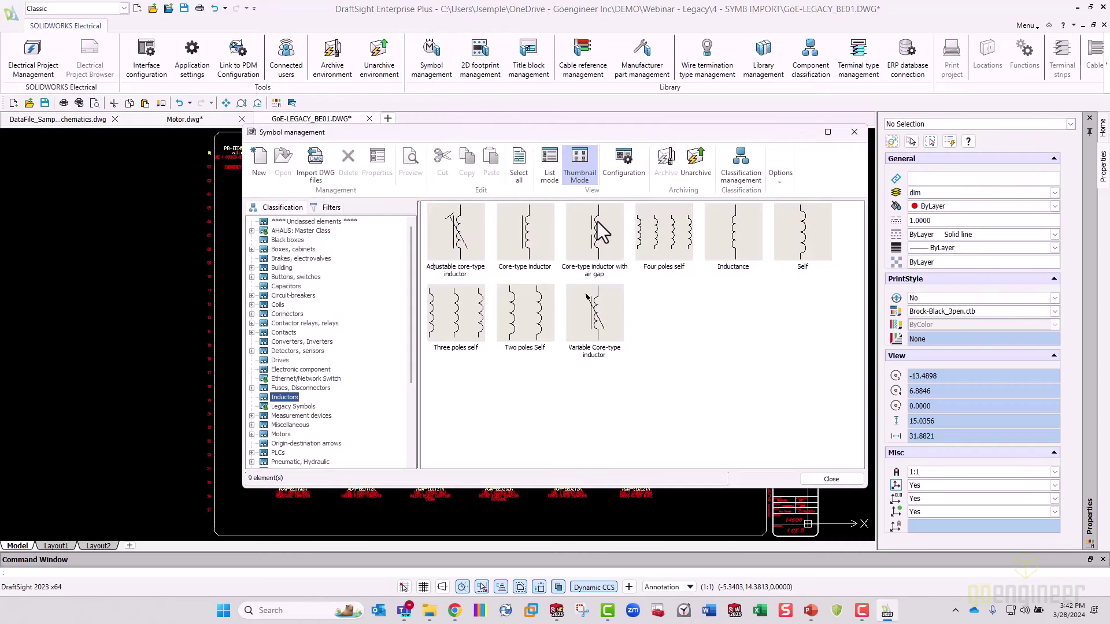
{"action": "left_click", "coordinate": [330, 207]}
{"action": "left_click", "coordinate": [326, 224]}
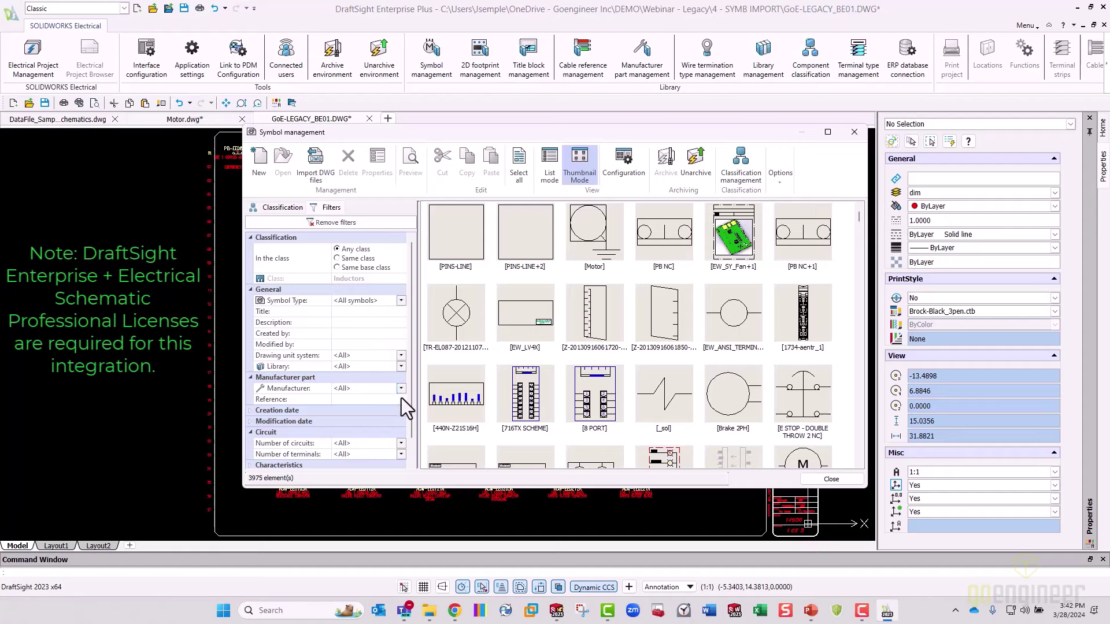
{"action": "left_click", "coordinate": [401, 366]}
{"action": "scroll", "coordinate": [327, 436], "scroll_direction": "down", "scroll_amount": 5}
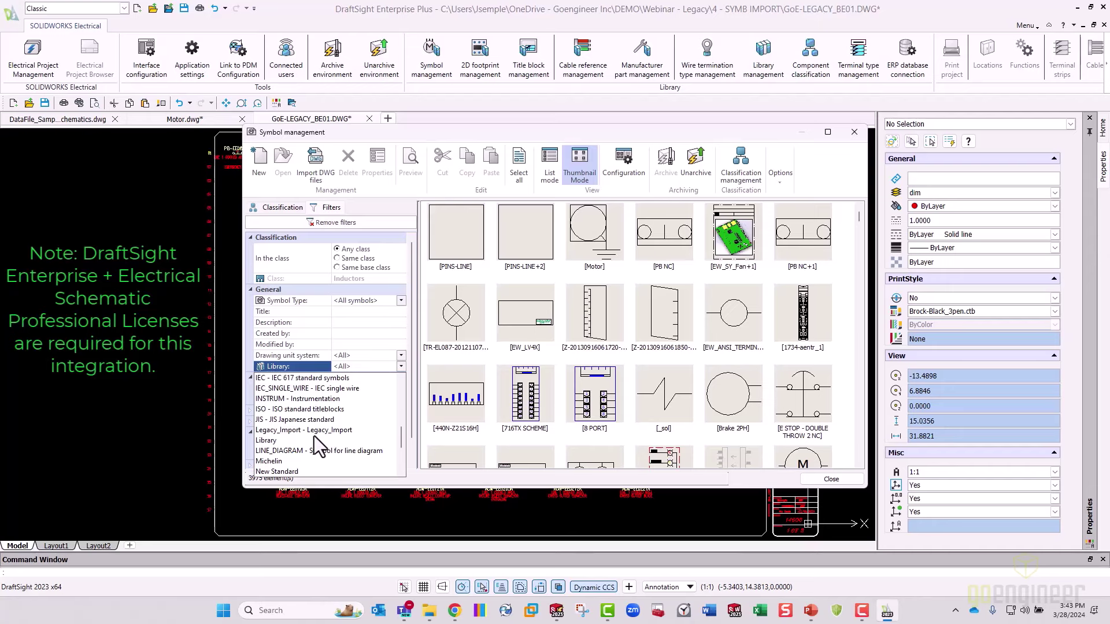
{"action": "left_click", "coordinate": [318, 431]}
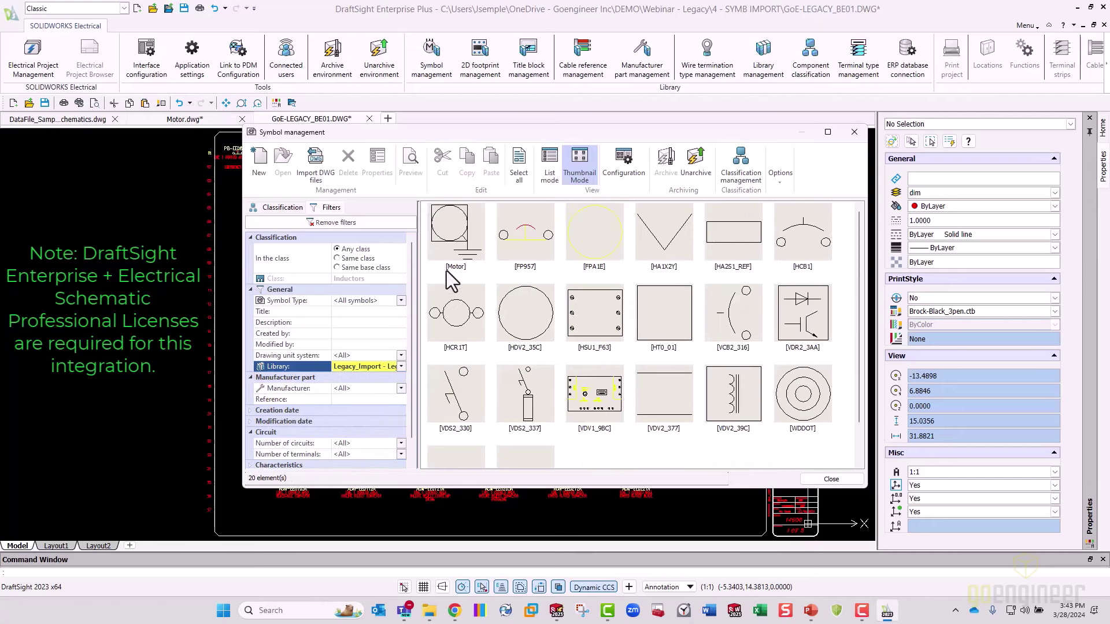
Open the VDV1_9BC symbol drawing from the Legacy_Import library, inspect its tags and terminals, and save and close it
{"action": "left_click", "coordinate": [604, 395]}
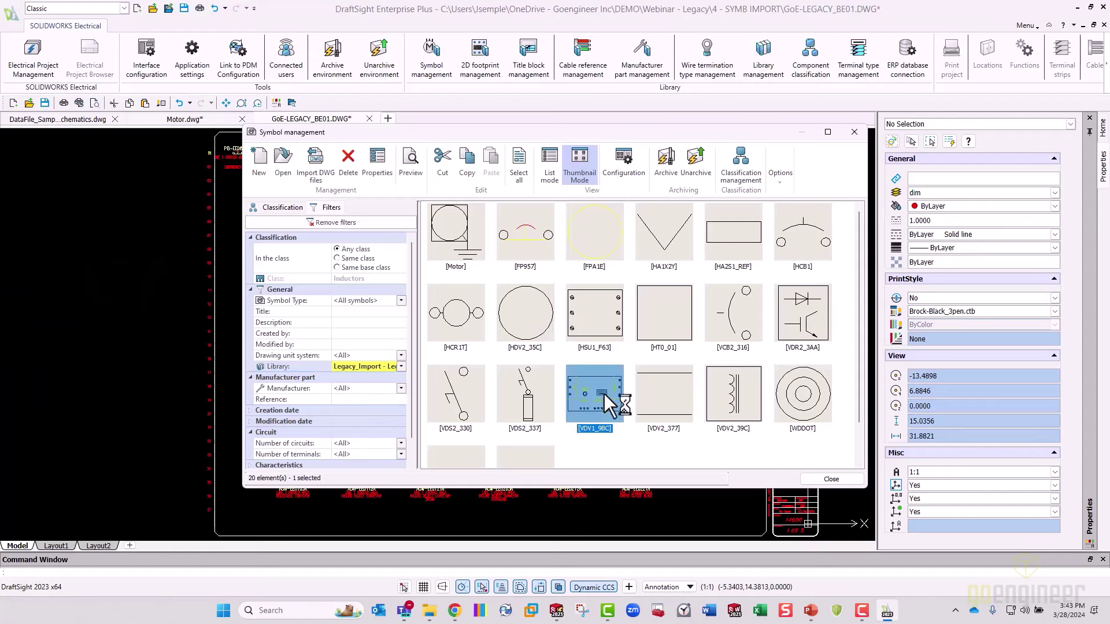
{"action": "left_click", "coordinate": [842, 479]}
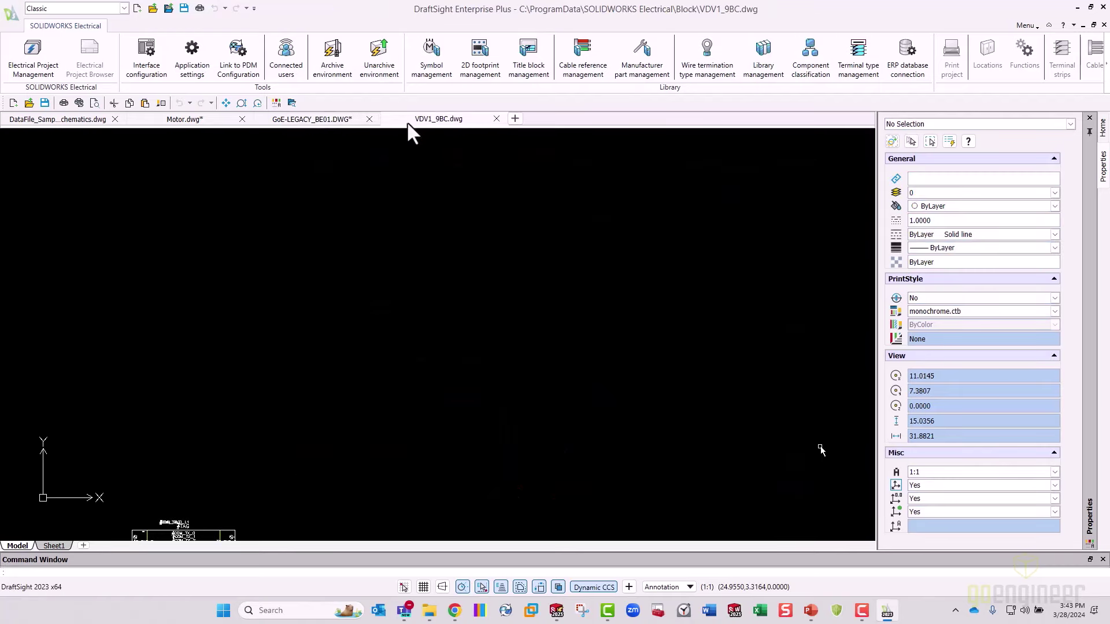
{"action": "middle_click", "coordinate": [279, 379]}
{"action": "middle_click_drag", "start_coordinate": [462, 338], "coordinate": [506, 257]}
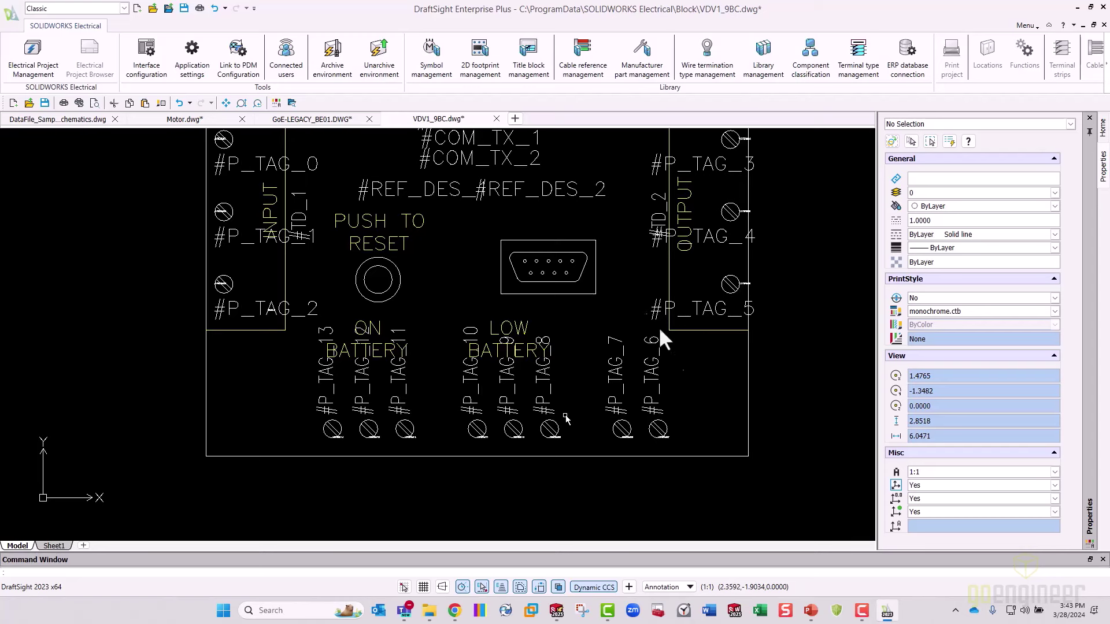
{"action": "mouse_move", "coordinate": [596, 280]}
{"action": "middle_mouse_down"}
{"action": "mouse_move", "coordinate": [575, 327]}
{"action": "mouse_move", "coordinate": [583, 314]}
{"action": "middle_mouse_up"}
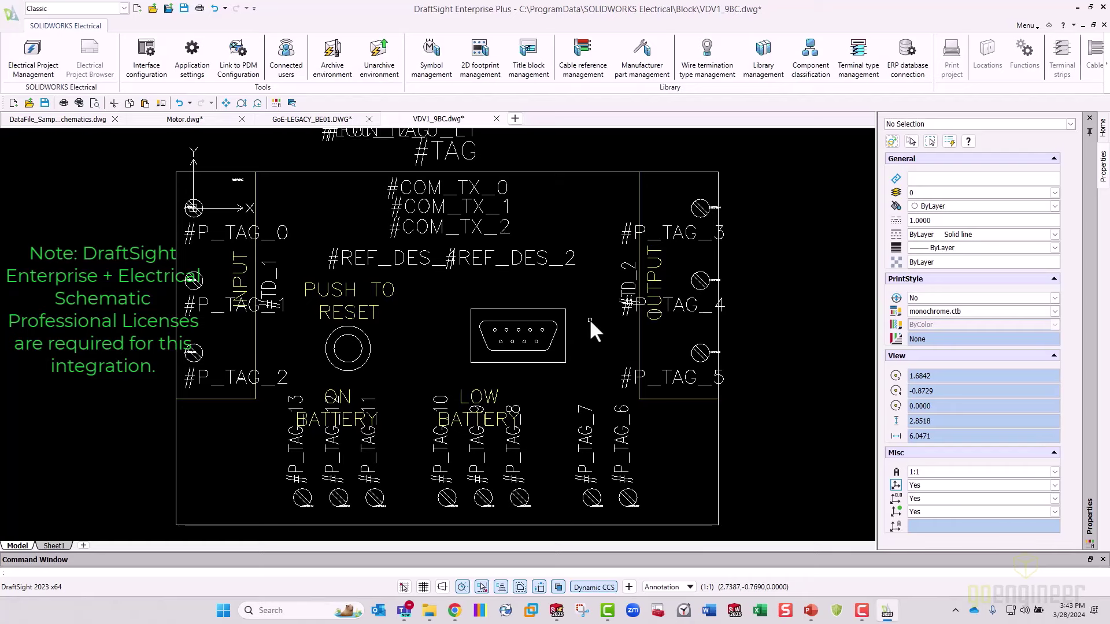
{"action": "left_click", "coordinate": [189, 12]}
{"action": "left_click", "coordinate": [495, 118]}
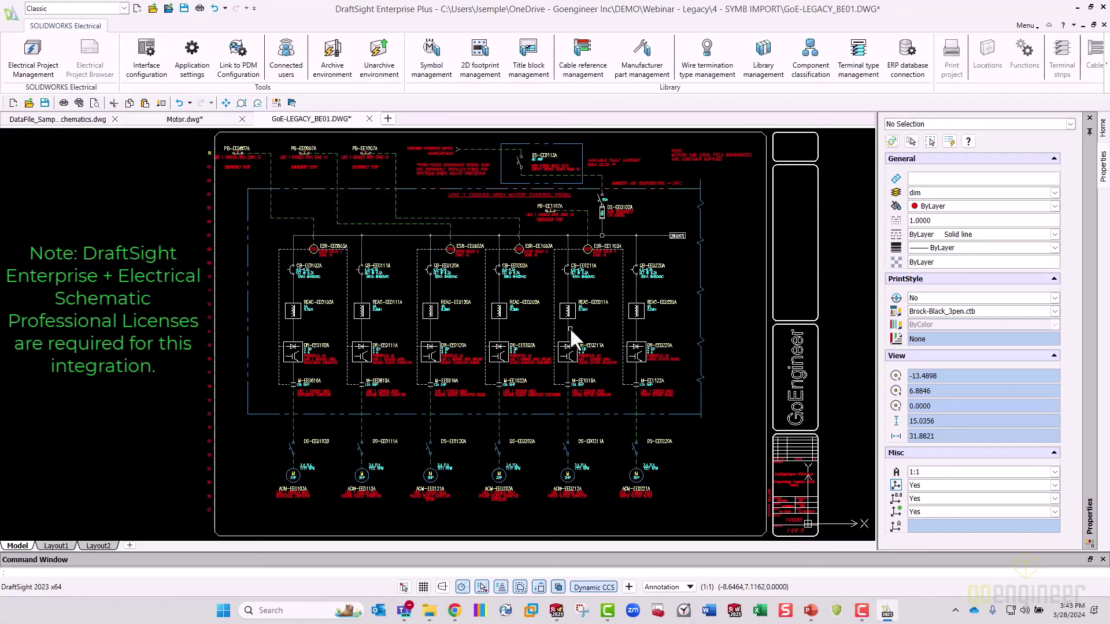
View the Inductors class in symbol management, close it, and switch back to SOLIDWORKS Electrical Schematic
{"action": "left_click", "coordinate": [437, 58]}
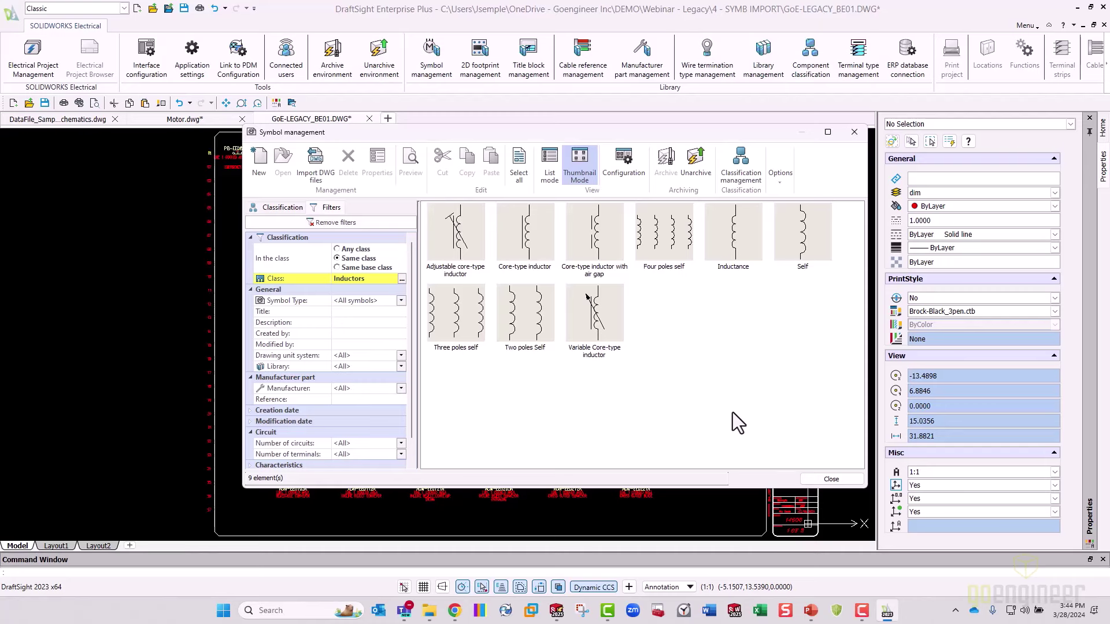
{"action": "left_click", "coordinate": [853, 133]}
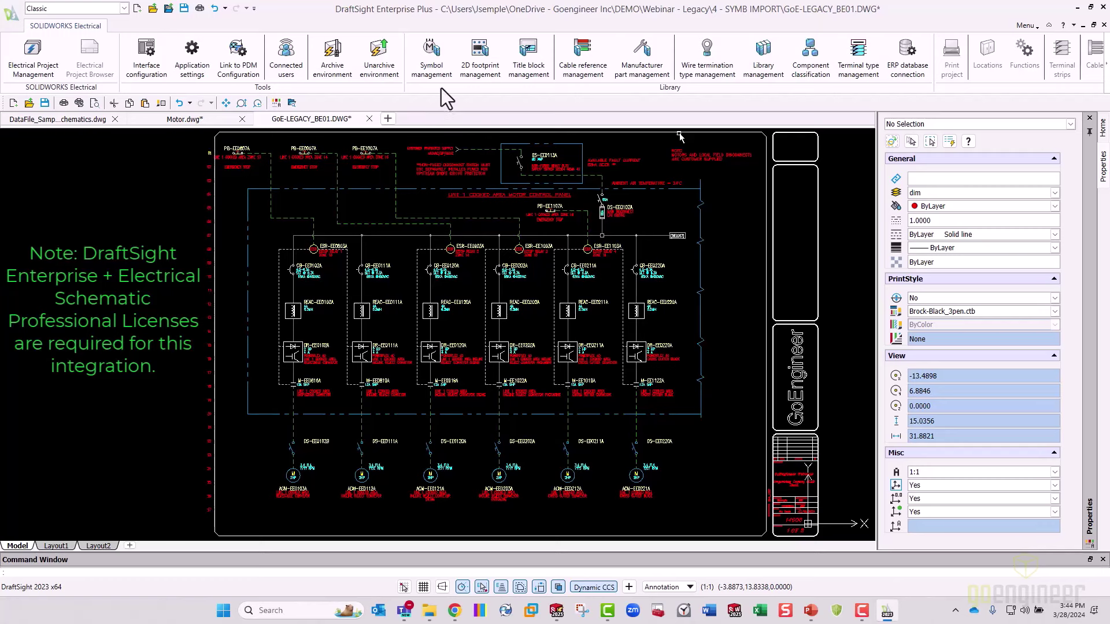
{"action": "key", "text": "alt+Tab"}
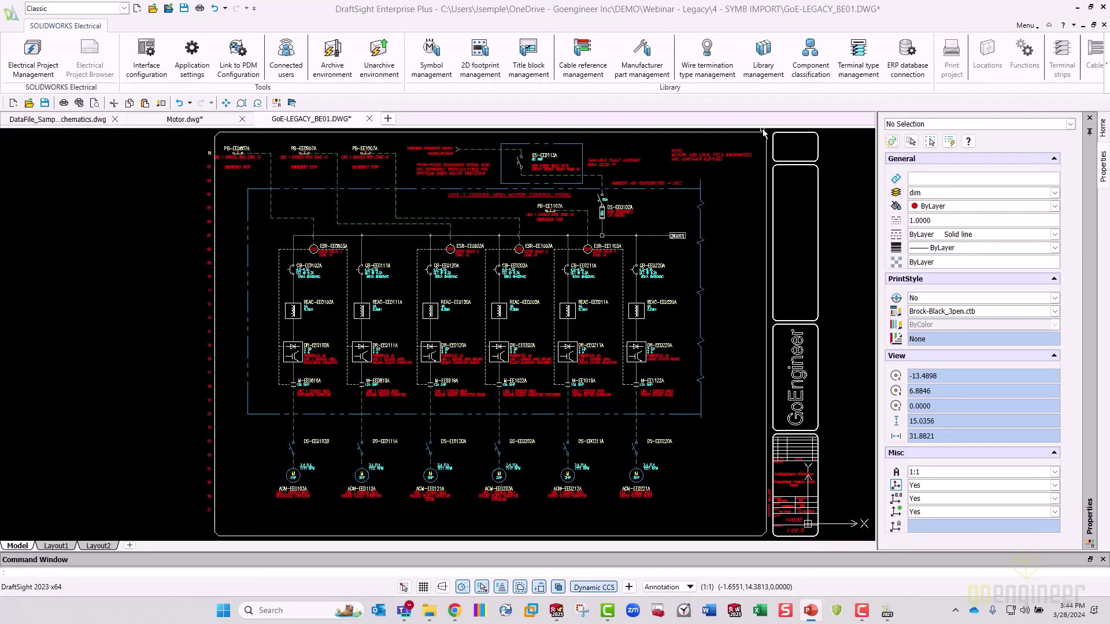
{"action": "left_click", "coordinate": [1076, 8]}
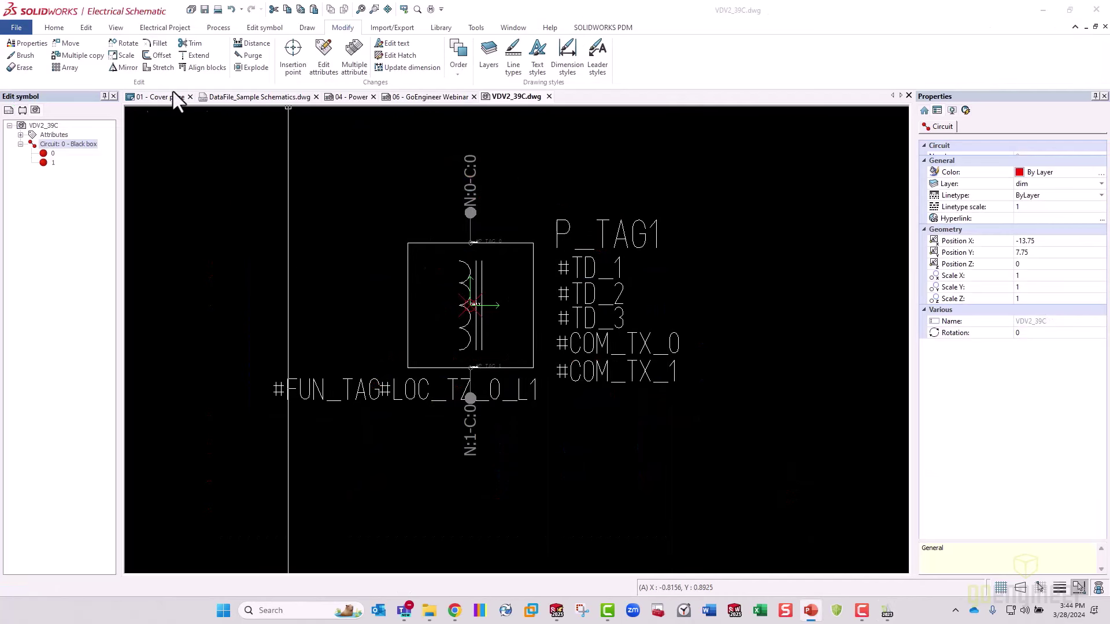
Show the cover page and open the enlarged wire style management for the Legacy Data Import Webinar project
{"action": "double_click", "coordinate": [65, 144]}
{"action": "left_click", "coordinate": [54, 125]}
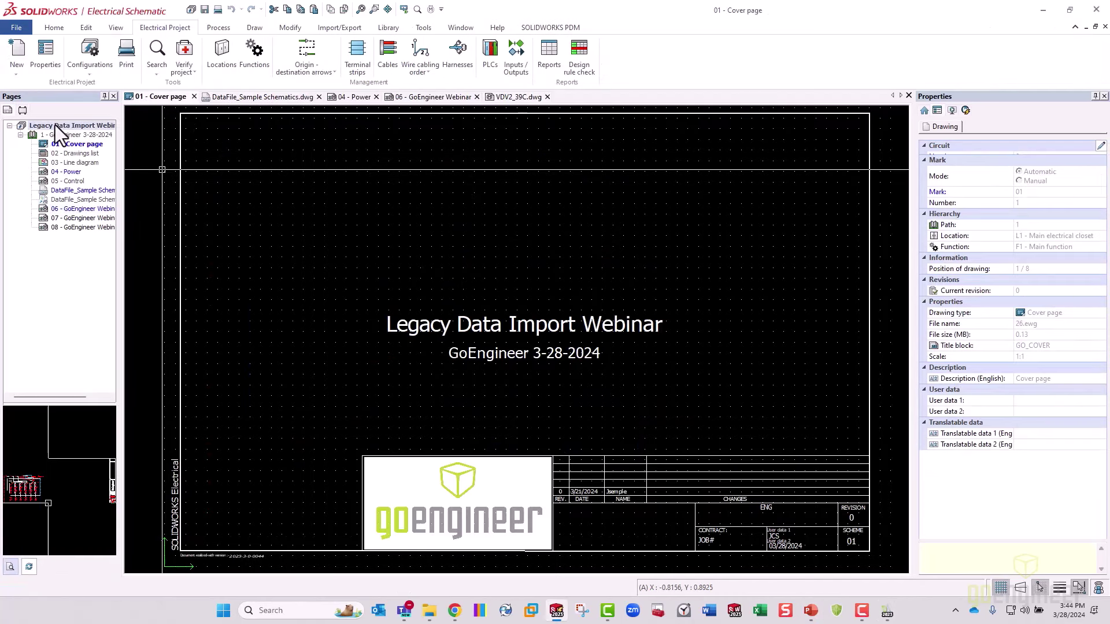
{"action": "left_click", "coordinate": [94, 75]}
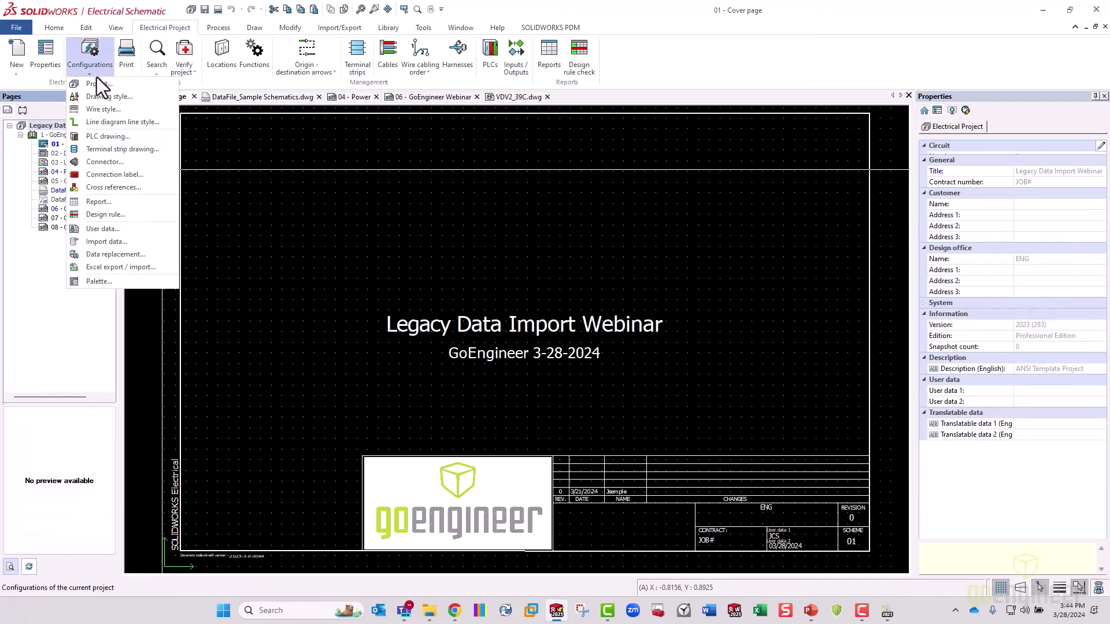
{"action": "left_click", "coordinate": [126, 110]}
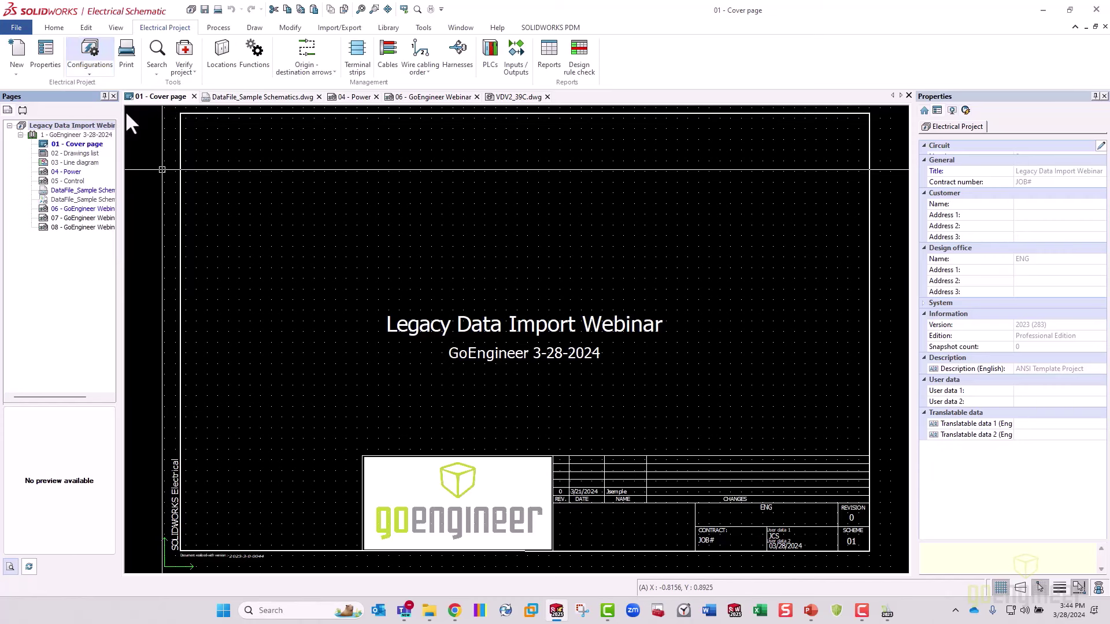
{"action": "left_click_drag", "start_coordinate": [496, 167], "coordinate": [496, 27]}
{"action": "left_click_drag", "start_coordinate": [608, 433], "coordinate": [608, 576]}
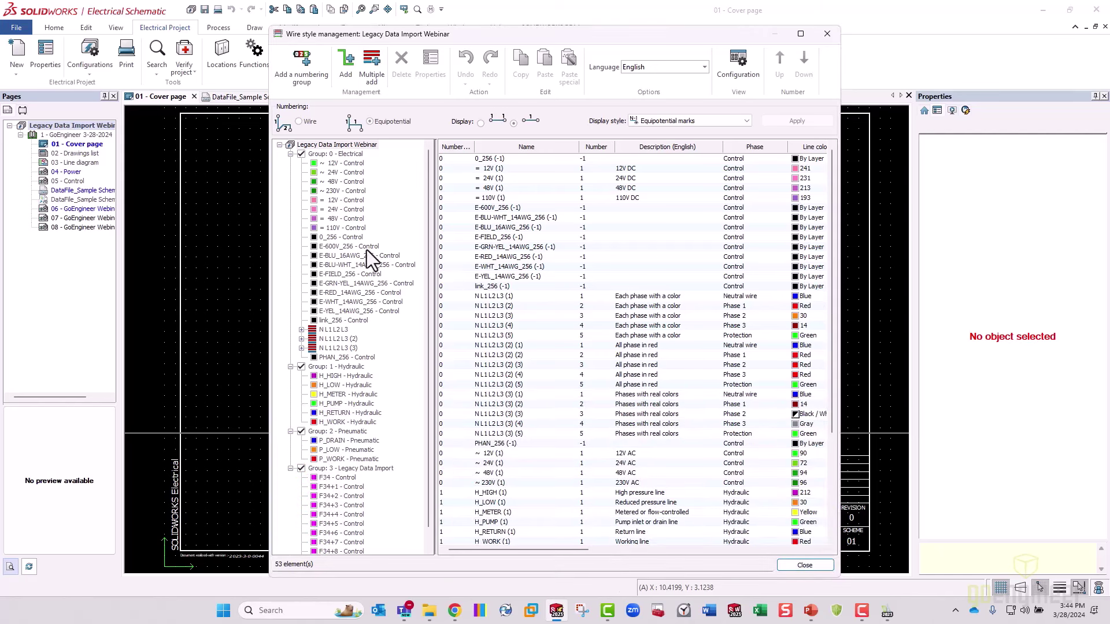
Examine the imported wire styles 0_256, link_256 and E-YEL_14AWG_256 in the Electrical numbering group
{"action": "left_click", "coordinate": [327, 238]}
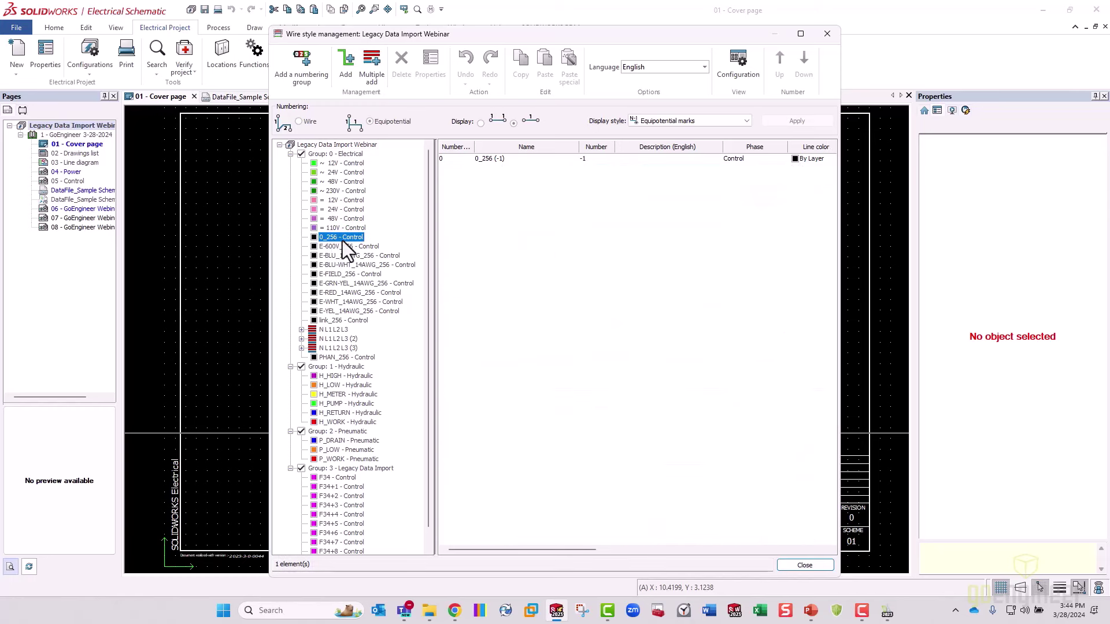
{"action": "left_click", "coordinate": [361, 321]}
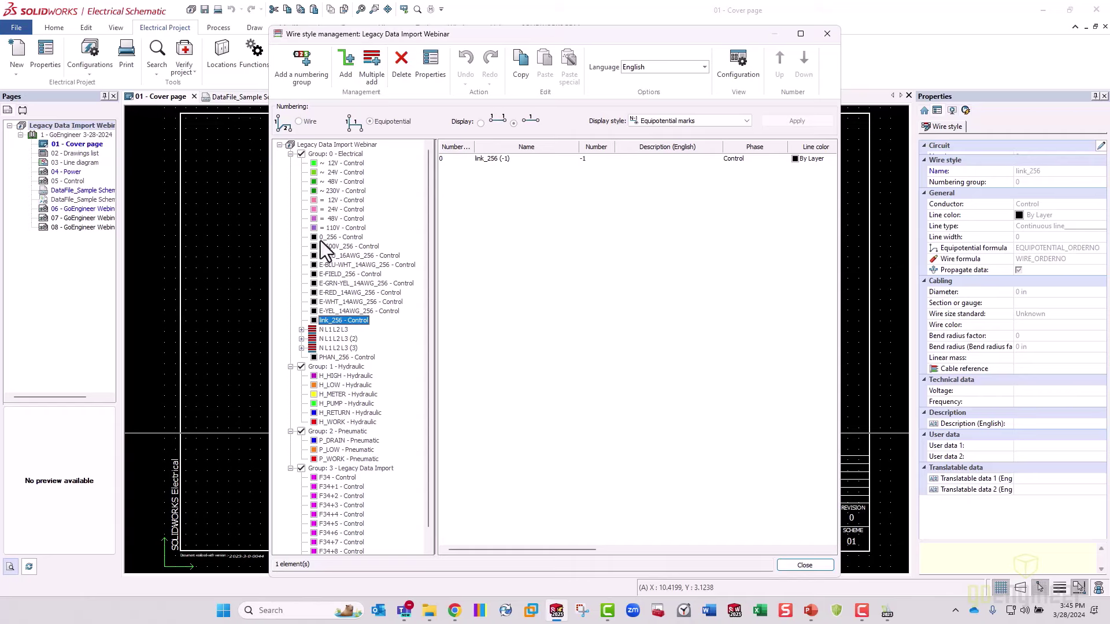
{"action": "left_click", "coordinate": [351, 311]}
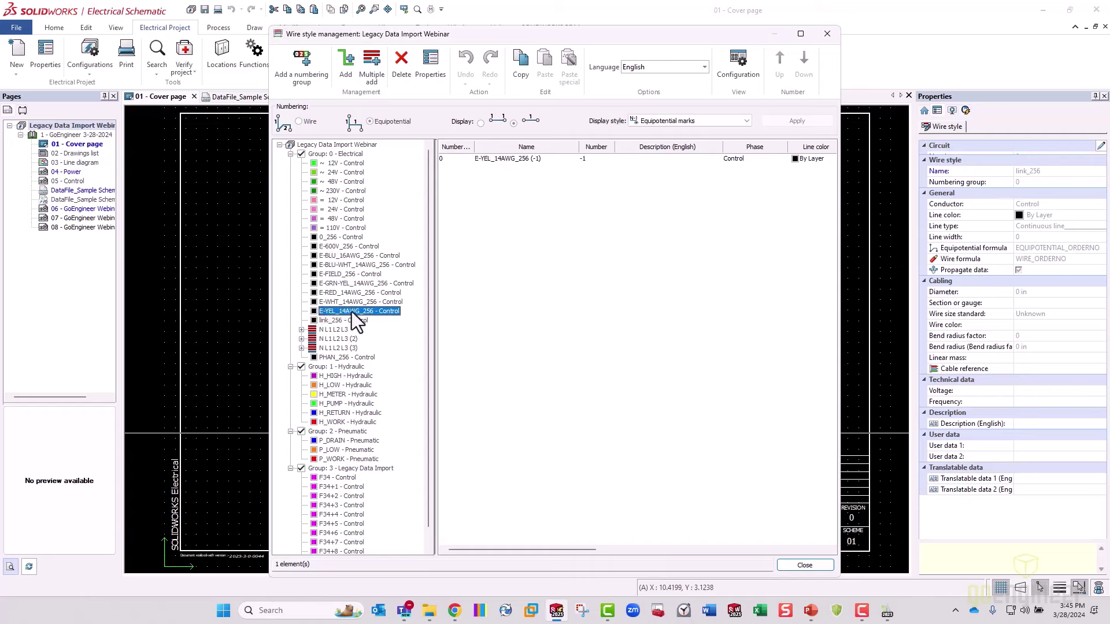
Review all properties of the link_256 wire style, including its name, formulas and cabling data, and close them without changes
{"action": "right_click", "coordinate": [349, 321]}
{"action": "left_click", "coordinate": [382, 397]}
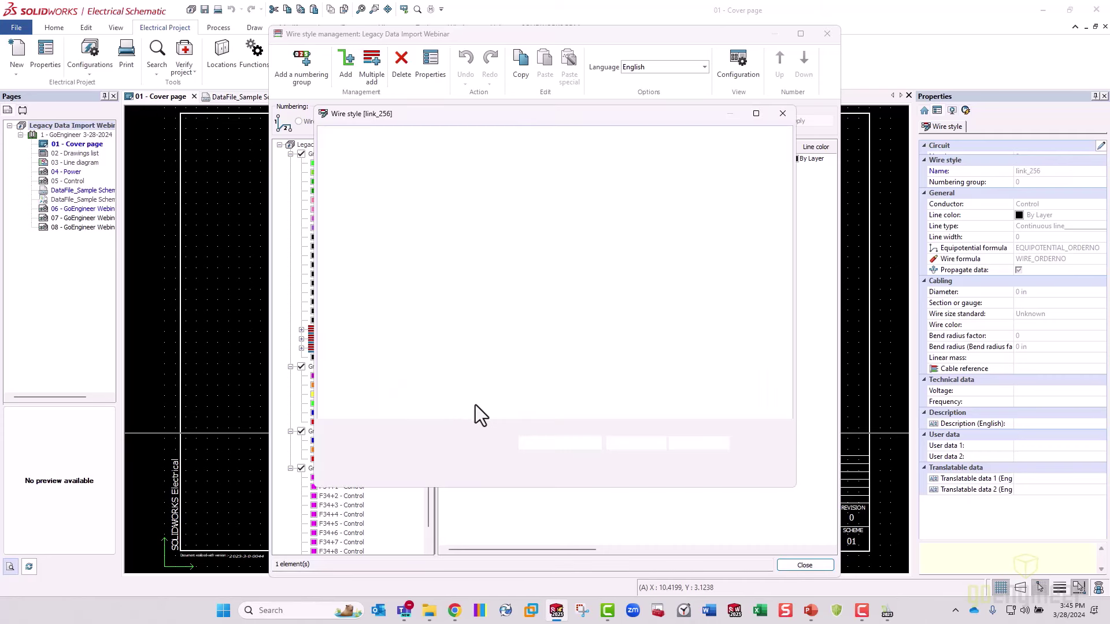
{"action": "scroll", "coordinate": [613, 289], "scroll_direction": "down", "scroll_amount": 2}
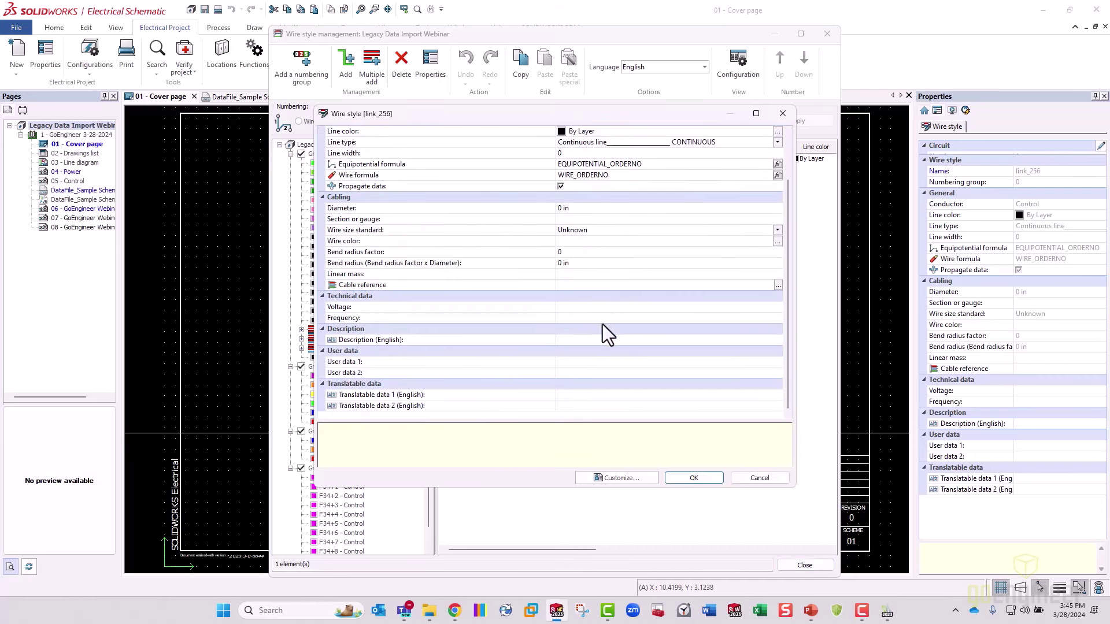
{"action": "scroll", "coordinate": [602, 324], "scroll_direction": "up", "scroll_amount": 2}
{"action": "double_click", "coordinate": [574, 142]}
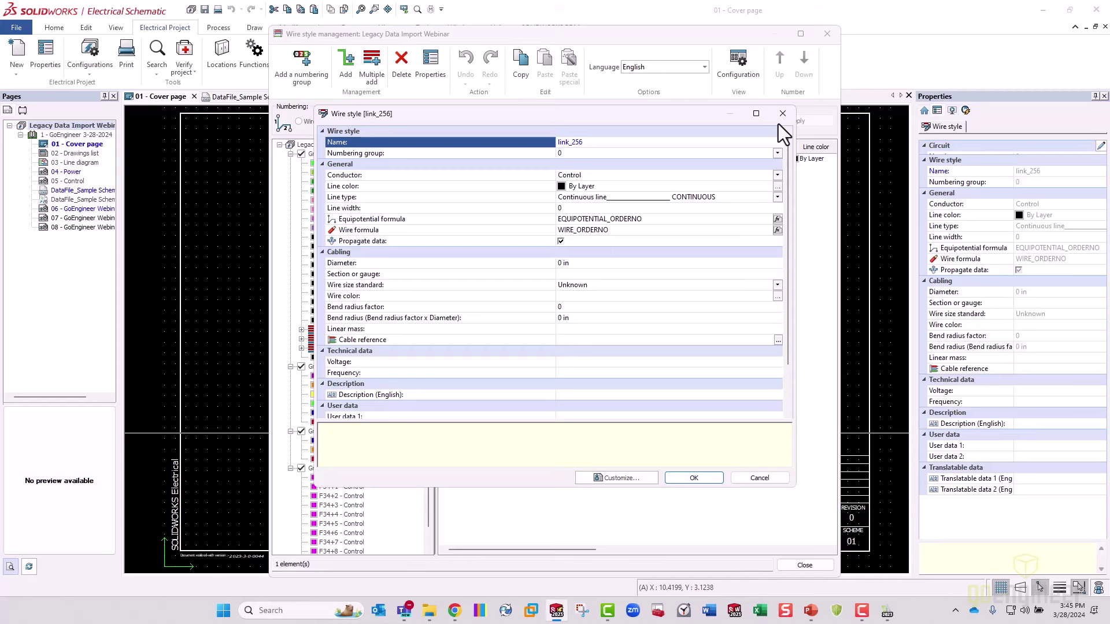
{"action": "left_click", "coordinate": [782, 114]}
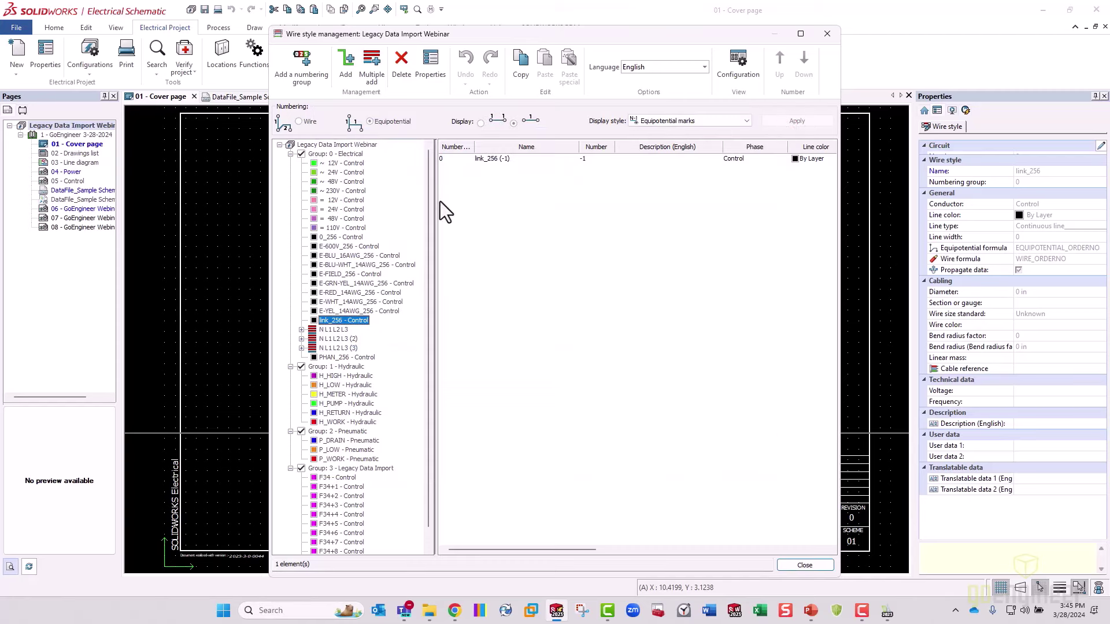
Copy the link_256 wire style, examine the F34 wire styles in the Legacy Data Import numbering group, and close wire style management
{"action": "left_click_drag", "start_coordinate": [546, 35], "coordinate": [525, 20]}
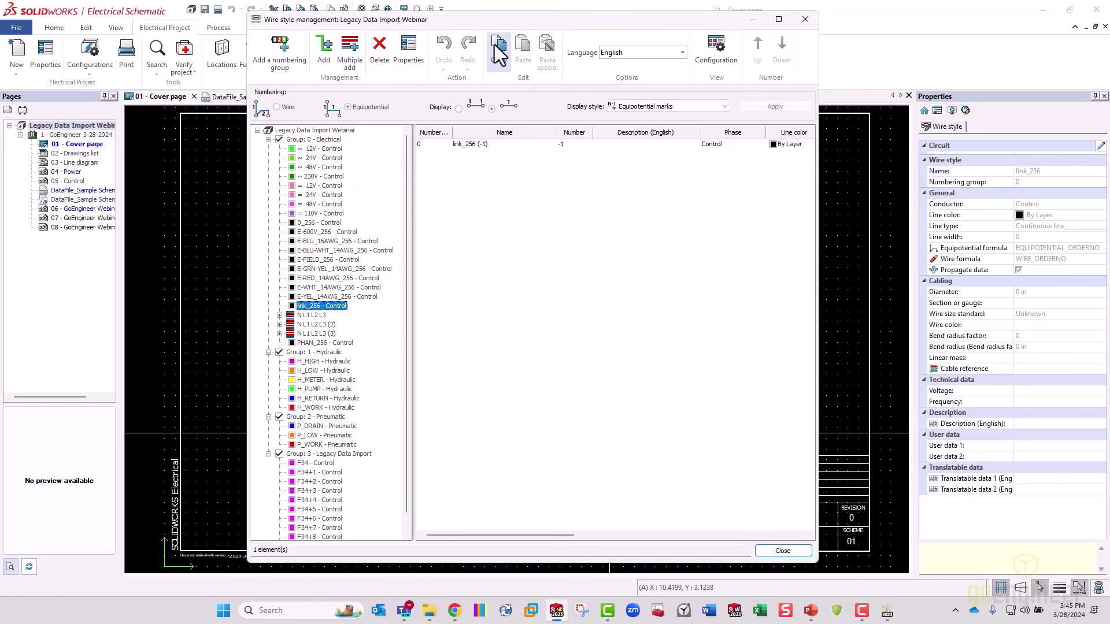
{"action": "left_click", "coordinate": [498, 52]}
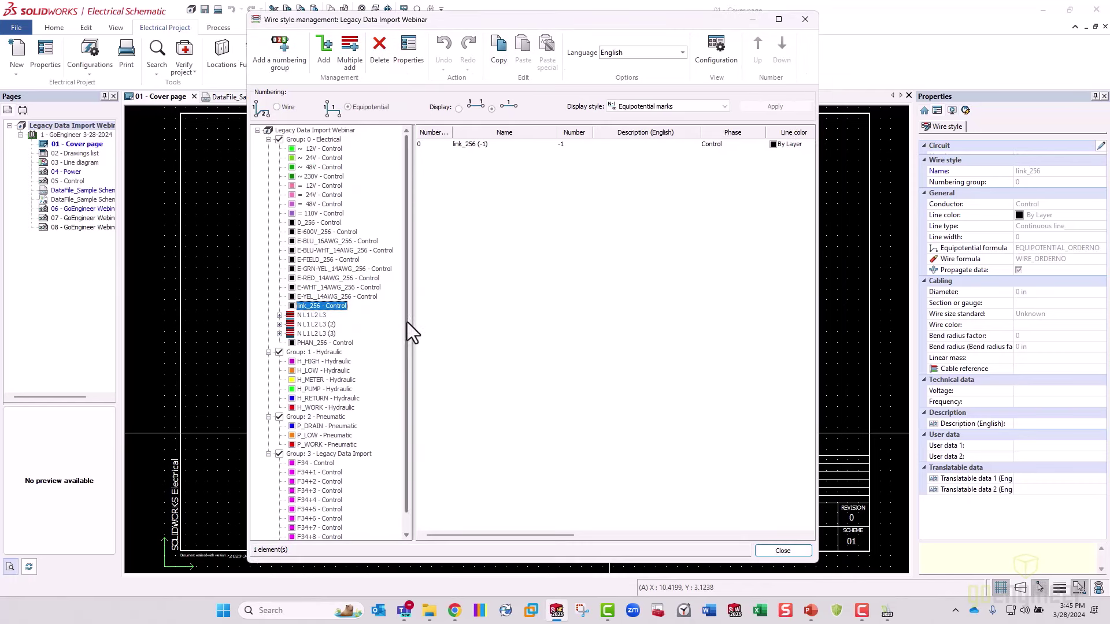
{"action": "left_click_drag", "start_coordinate": [407, 321], "coordinate": [406, 411]}
{"action": "left_click", "coordinate": [344, 437]}
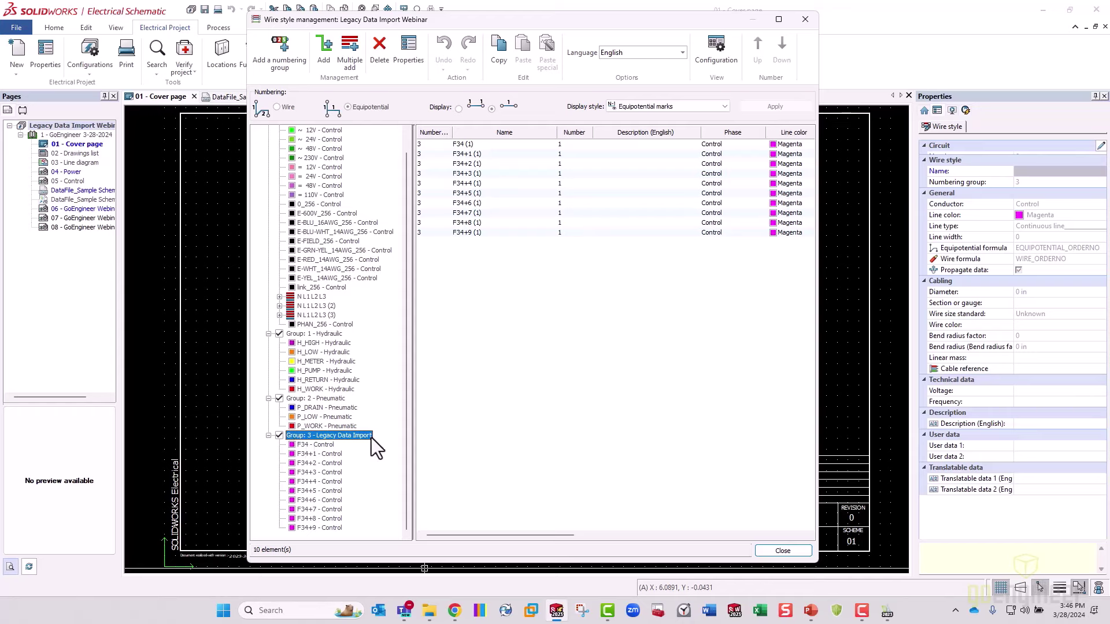
{"action": "left_click", "coordinate": [324, 445]}
{"action": "left_click", "coordinate": [326, 455]}
{"action": "left_click", "coordinate": [335, 465]}
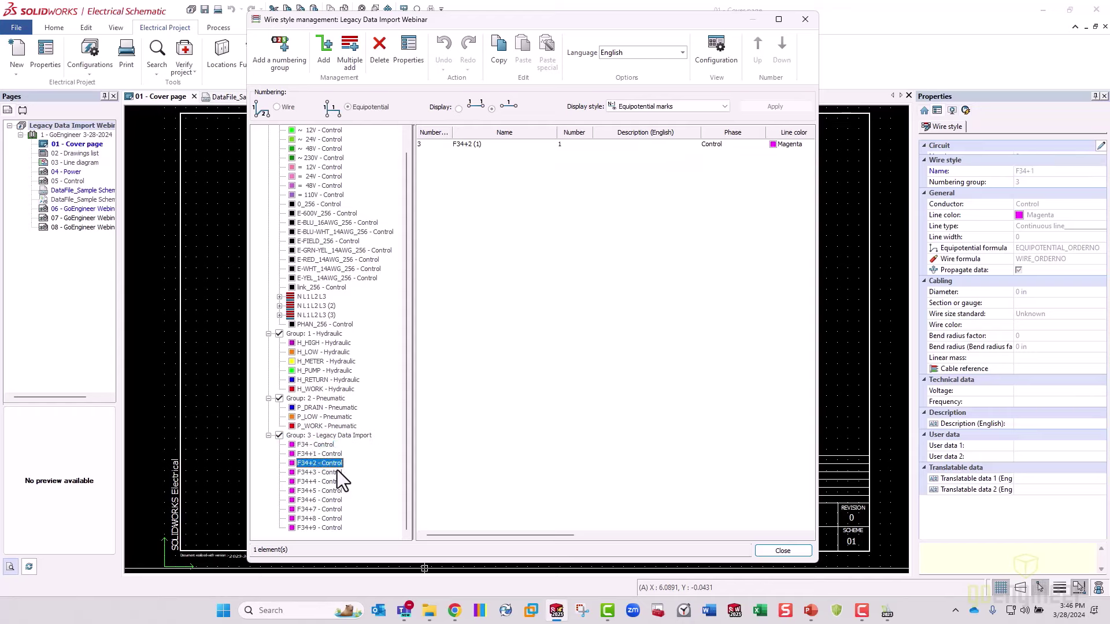
{"action": "left_click", "coordinate": [336, 472]}
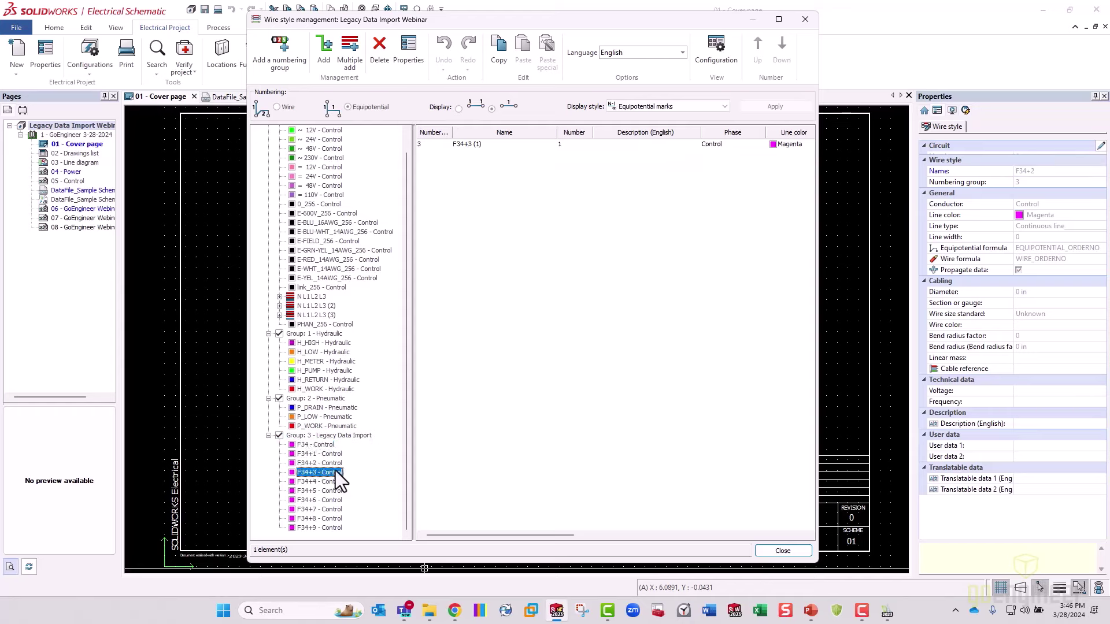
{"action": "right_click", "coordinate": [306, 438]}
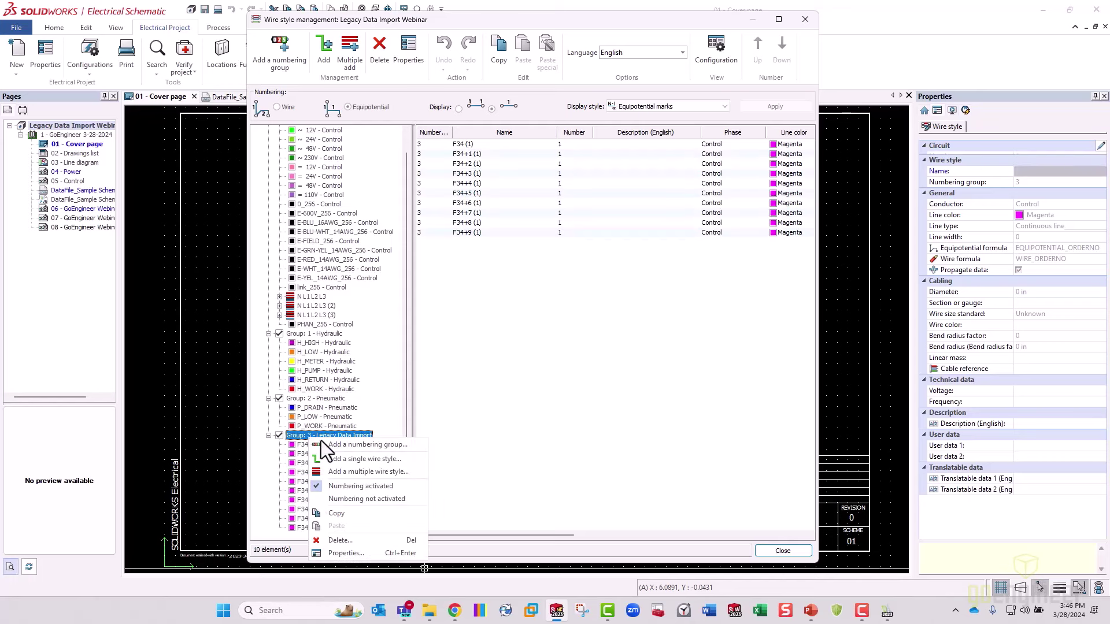
{"action": "left_click", "coordinate": [286, 503]}
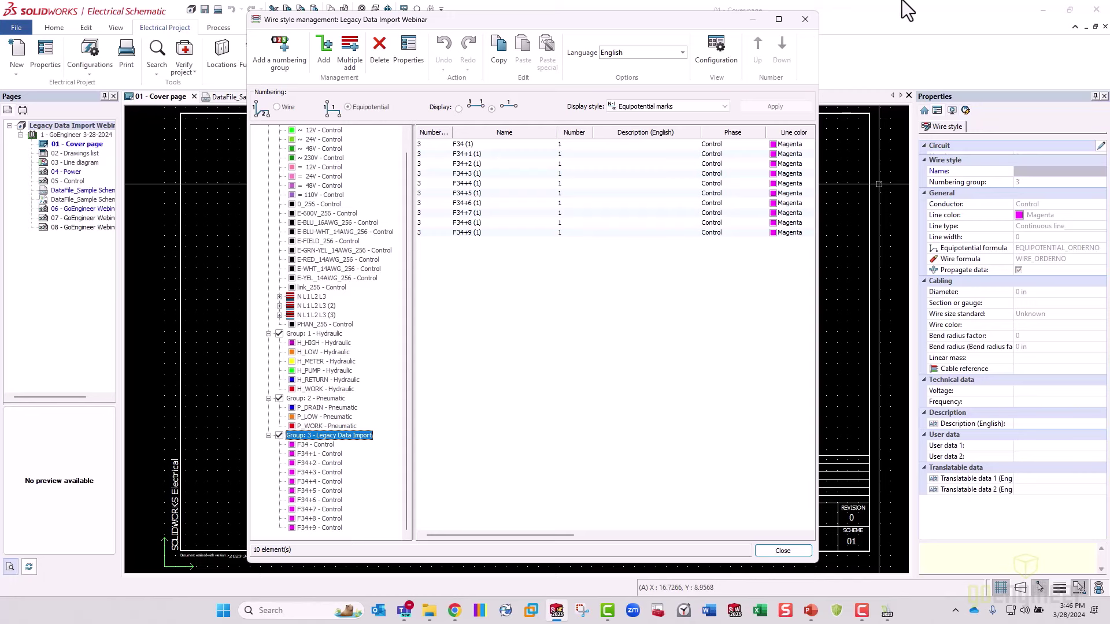
{"action": "left_click", "coordinate": [805, 19]}
Try to export the project data to Excel with the WiringCabling.xls template into the WS Import EDIT folder
{"action": "left_click", "coordinate": [341, 29]}
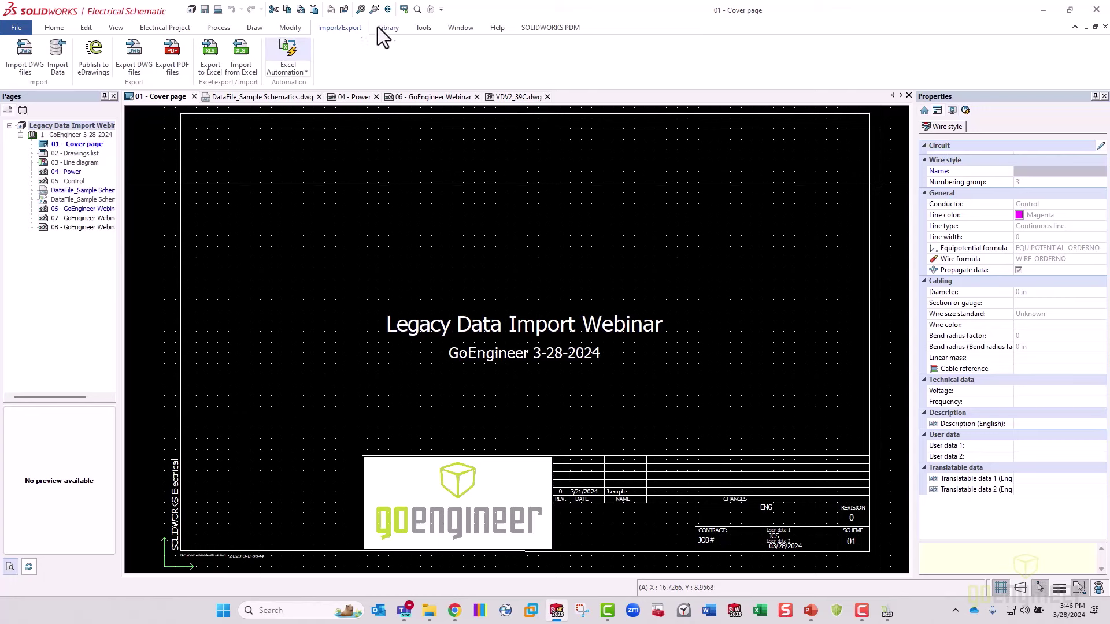
{"action": "left_click", "coordinate": [202, 65]}
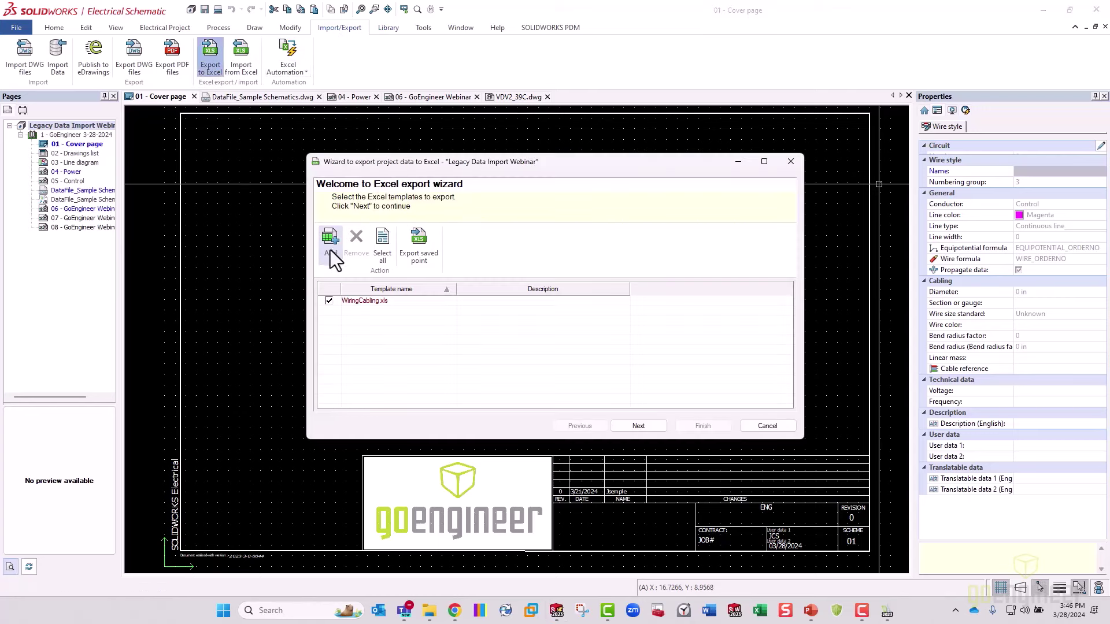
{"action": "left_click", "coordinate": [638, 425]}
{"action": "left_click", "coordinate": [549, 274]}
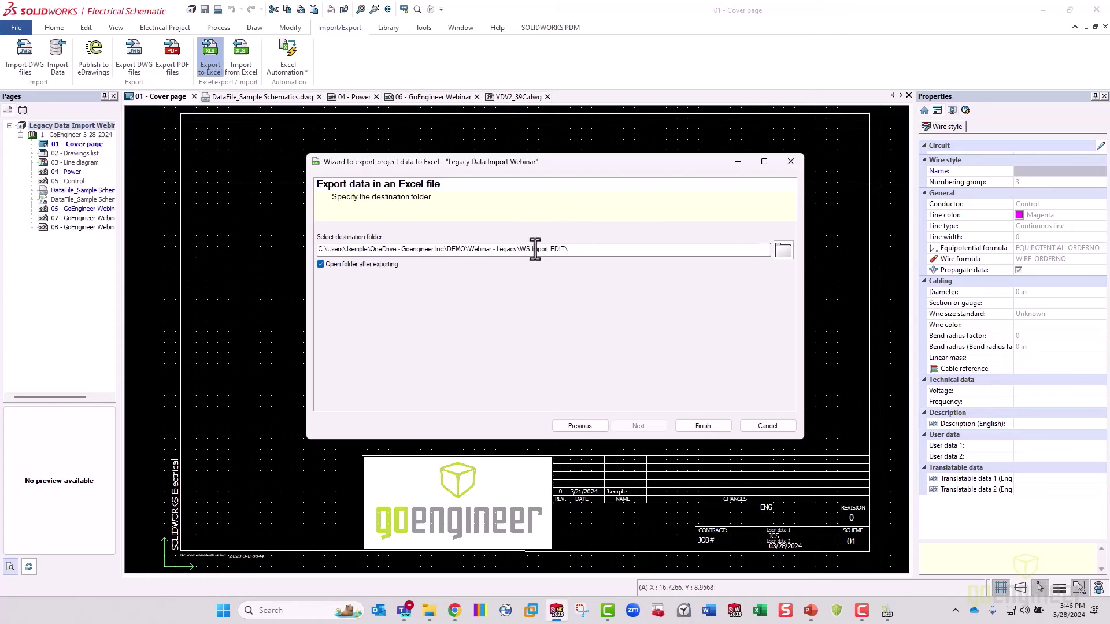
{"action": "left_click", "coordinate": [688, 429]}
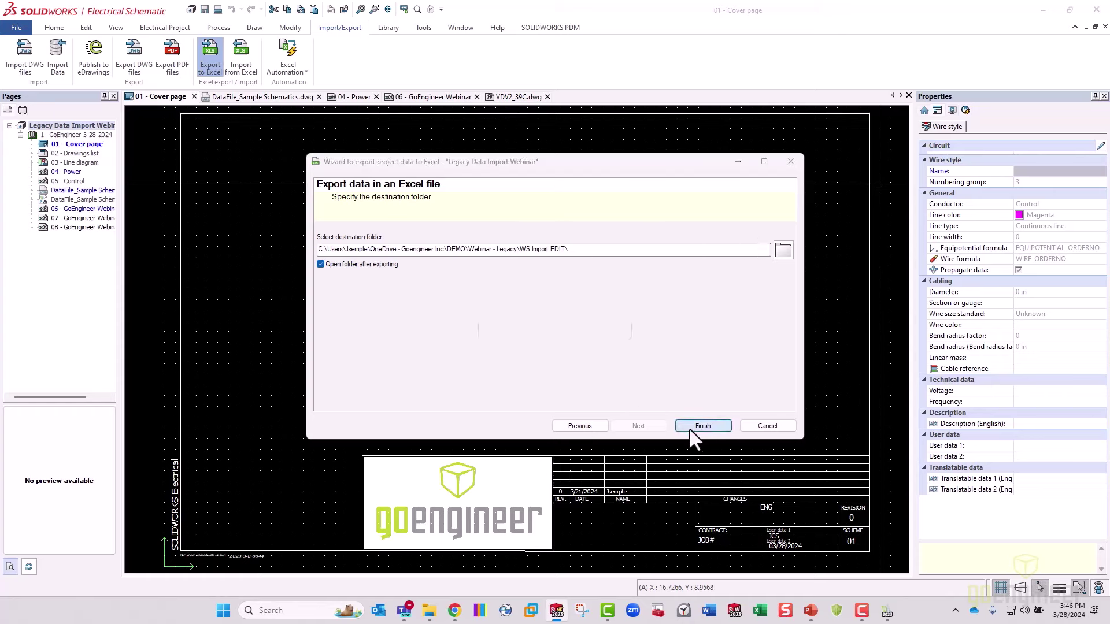
{"action": "left_click", "coordinate": [595, 324]}
Set the export destination to the Webinar - Legacy folder, finish the export, and view the WiringCabling.xls workbook maximized in Excel
{"action": "left_click", "coordinate": [783, 250]}
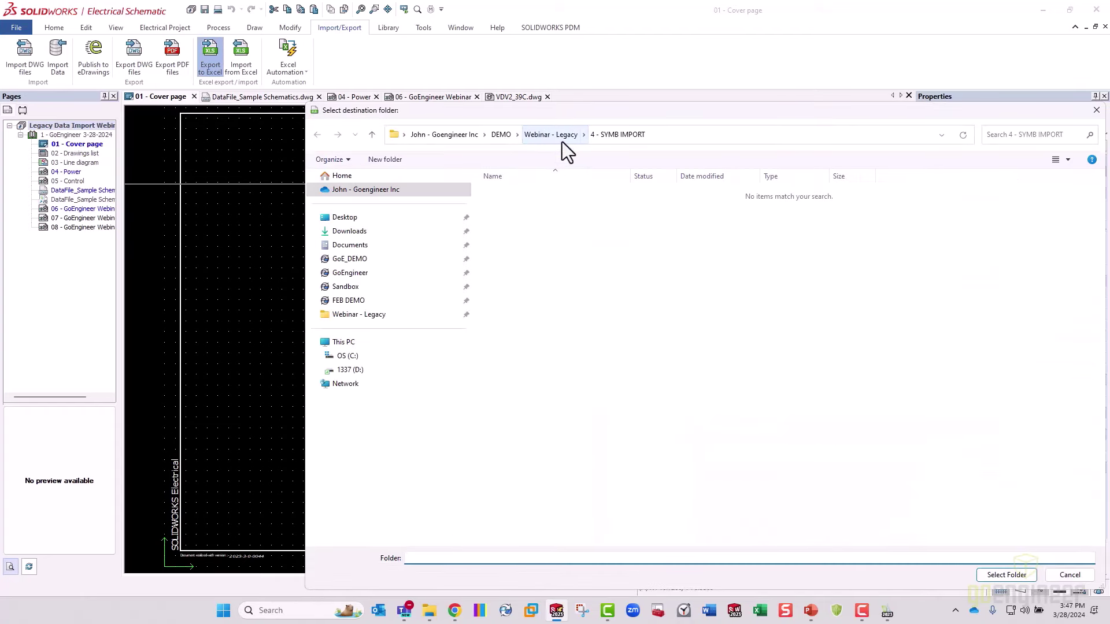
{"action": "left_click", "coordinate": [562, 140]}
{"action": "left_click", "coordinate": [1006, 575]}
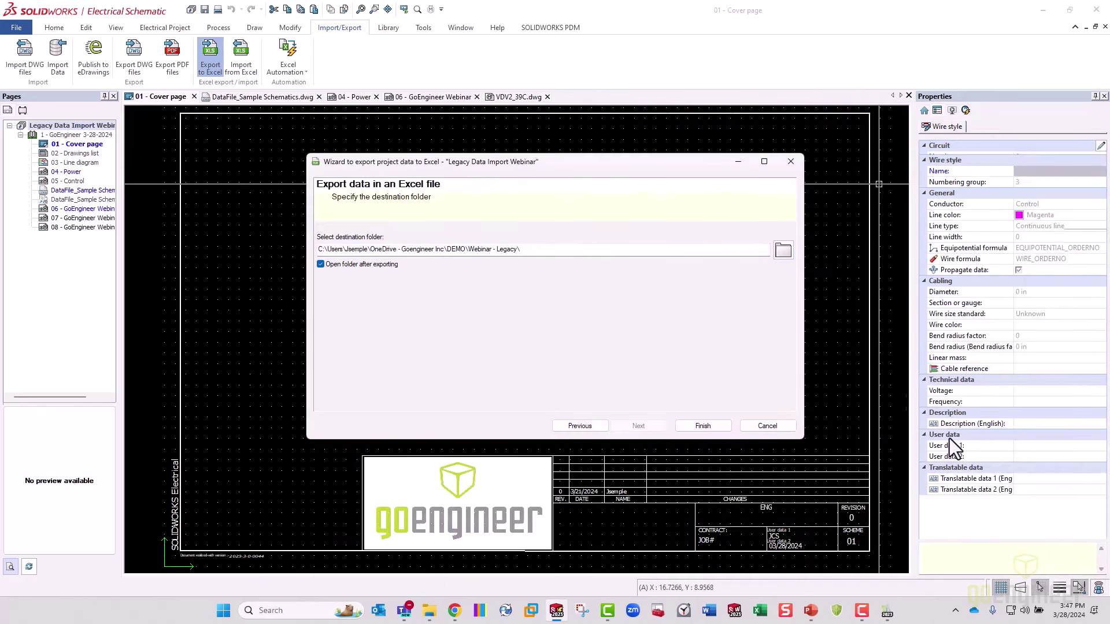
{"action": "left_click", "coordinate": [706, 426]}
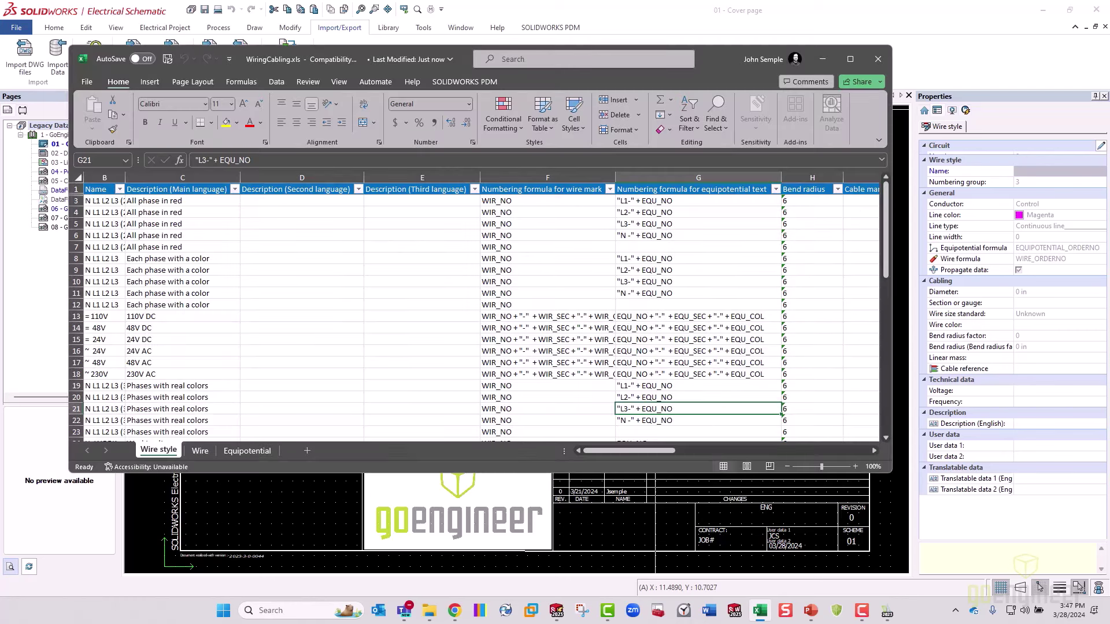
{"action": "double_click", "coordinate": [717, 53]}
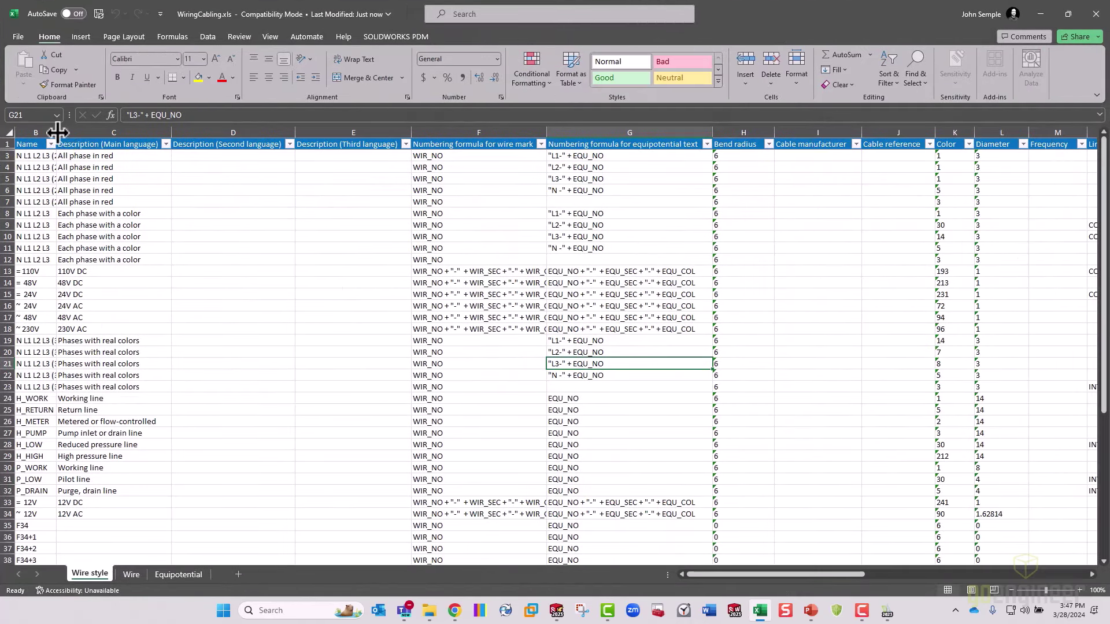
Widen the Name column of the Wire style sheet and examine the Color and Diameter values of the first wire styles
{"action": "left_click_drag", "start_coordinate": [56, 132], "coordinate": [175, 137]}
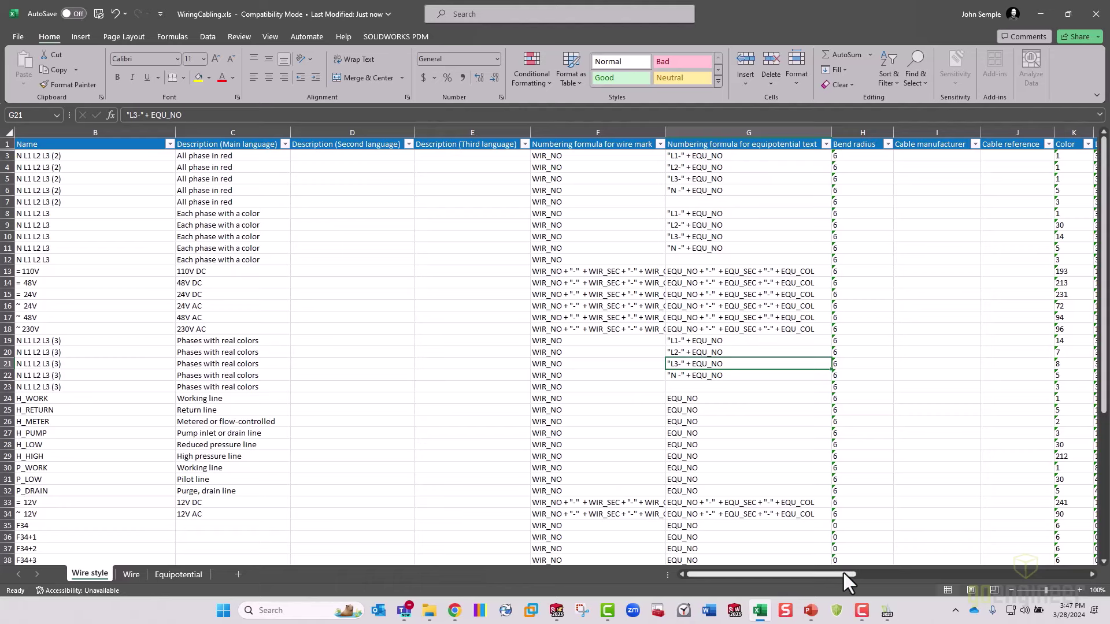
{"action": "left_click_drag", "start_coordinate": [845, 574], "coordinate": [941, 581]}
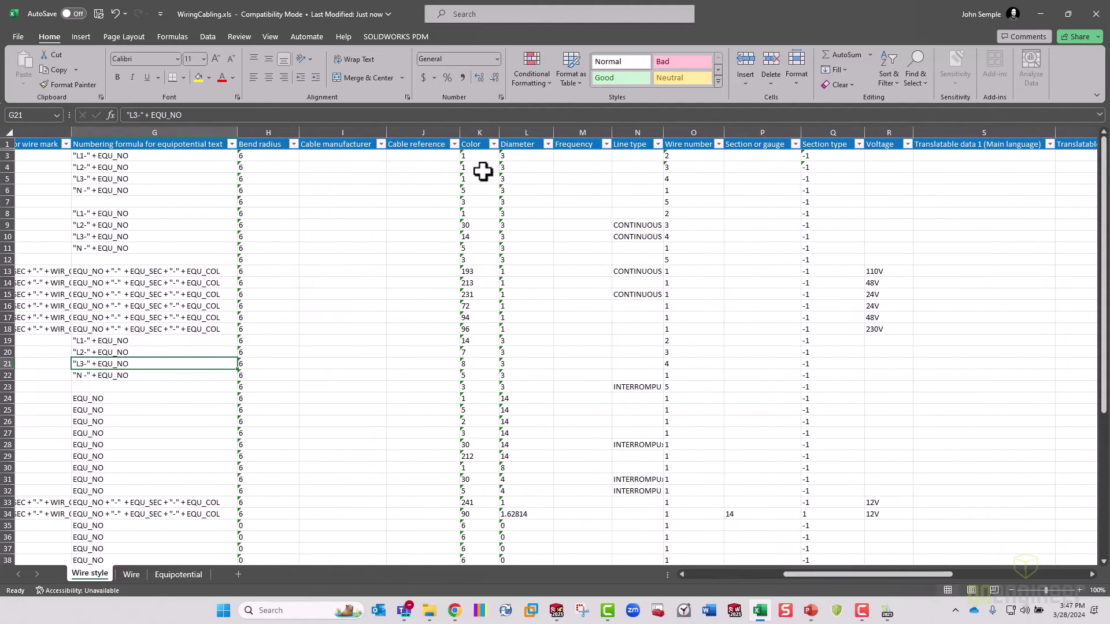
{"action": "left_click_drag", "start_coordinate": [475, 155], "coordinate": [475, 228]}
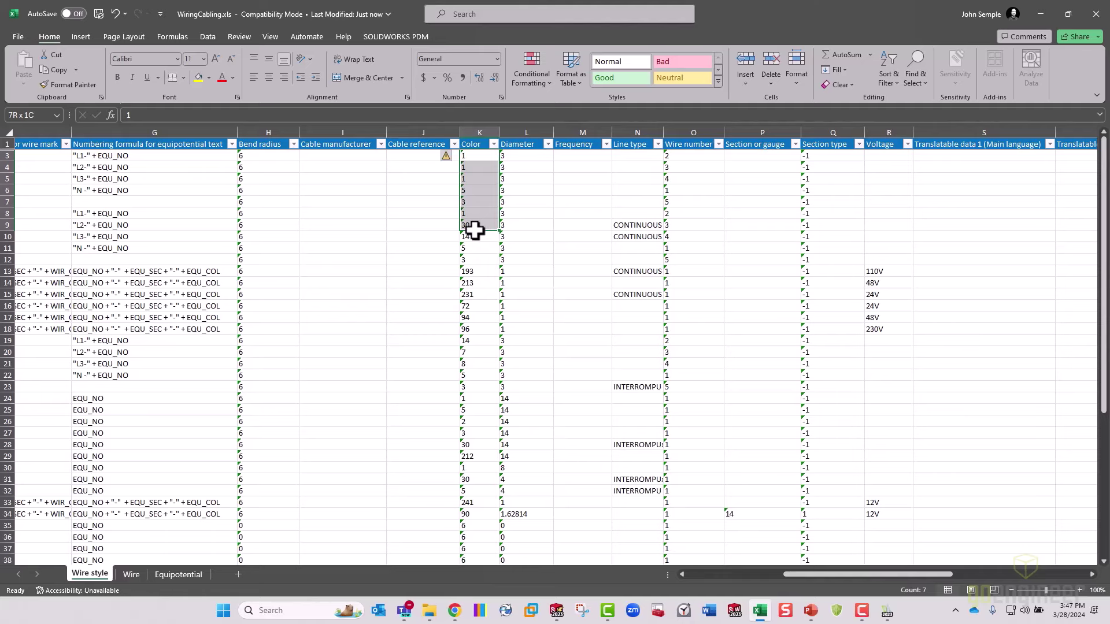
{"action": "left_click_drag", "start_coordinate": [520, 155], "coordinate": [523, 226]}
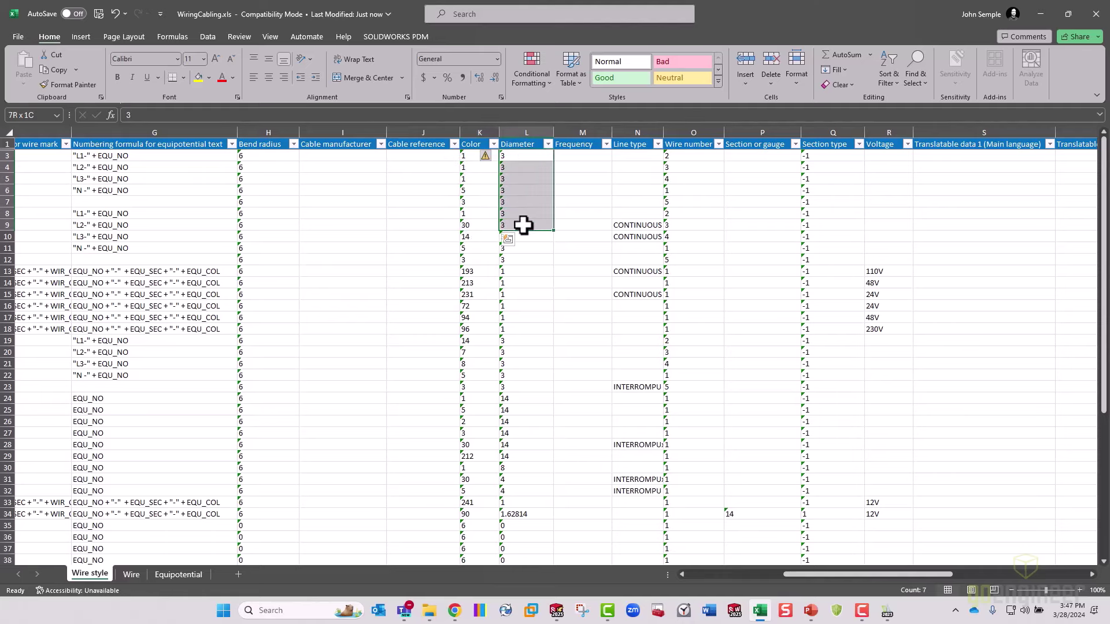
Highlight the names of the imported wire styles F34 through F34+9 with a yellow fill
{"action": "left_click_drag", "start_coordinate": [840, 575], "coordinate": [685, 562]}
{"action": "scroll", "coordinate": [114, 347], "scroll_direction": "down", "scroll_amount": 8}
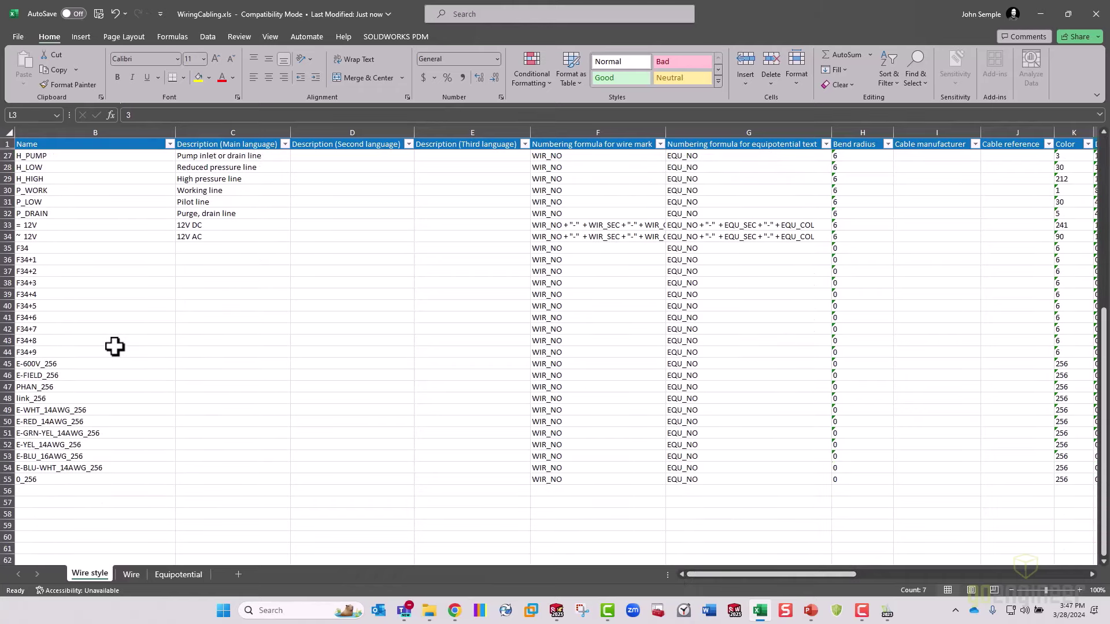
{"action": "scroll", "coordinate": [114, 346], "scroll_direction": "down", "scroll_amount": 1}
{"action": "left_click_drag", "start_coordinate": [53, 215], "coordinate": [77, 315]}
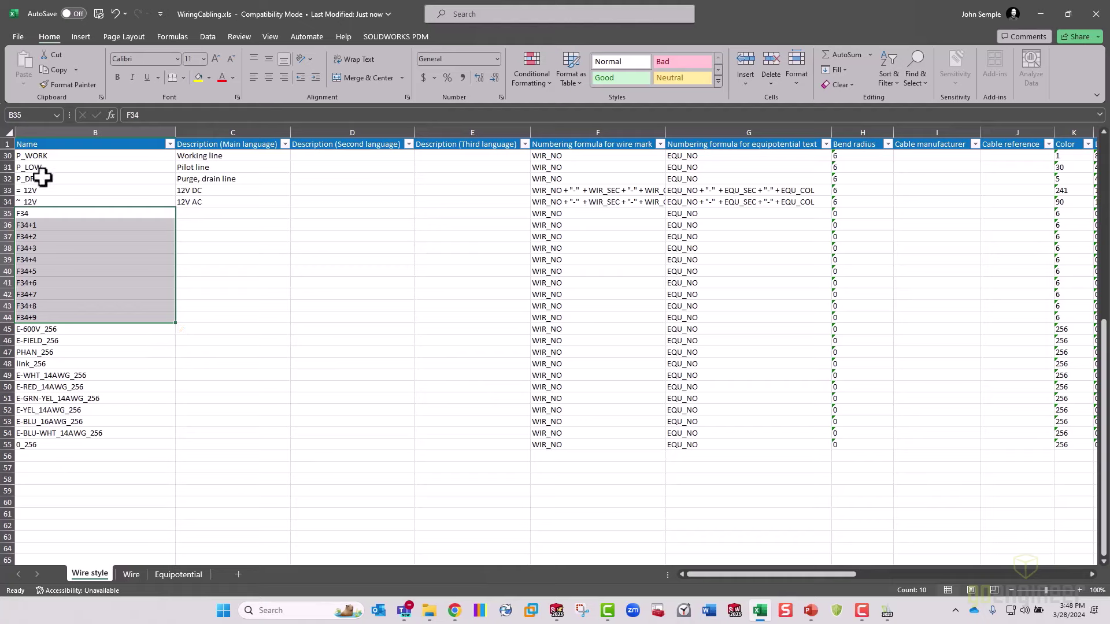
{"action": "left_click", "coordinate": [199, 79]}
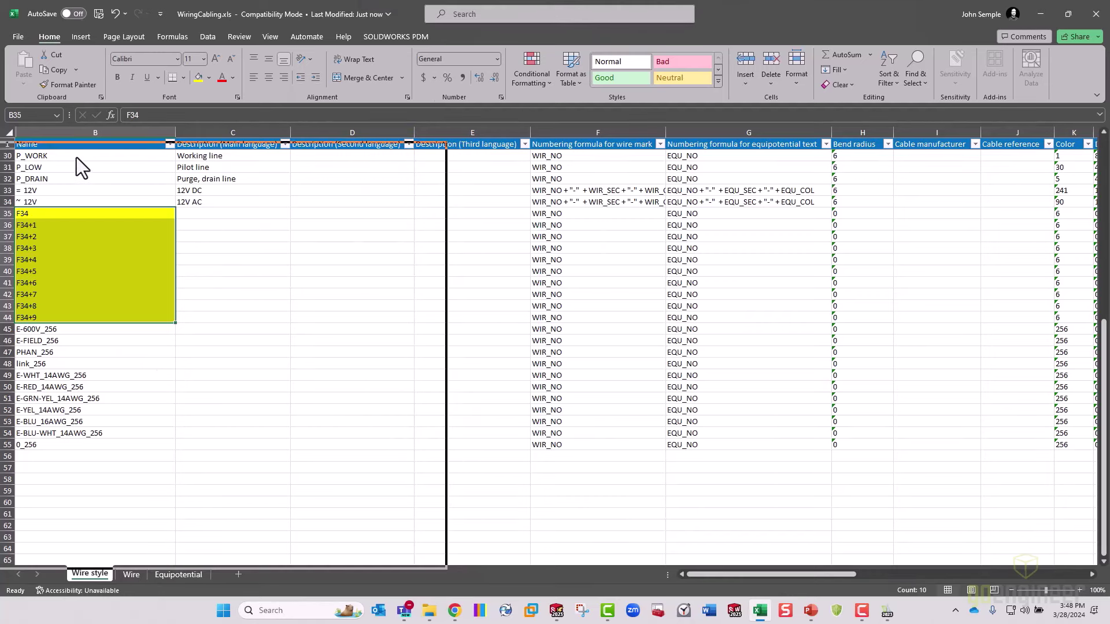
Tile the workbook on half of the screen, open the edit.xls workbook and look through its wire styles for comparison
{"action": "key", "text": "super+Left"}
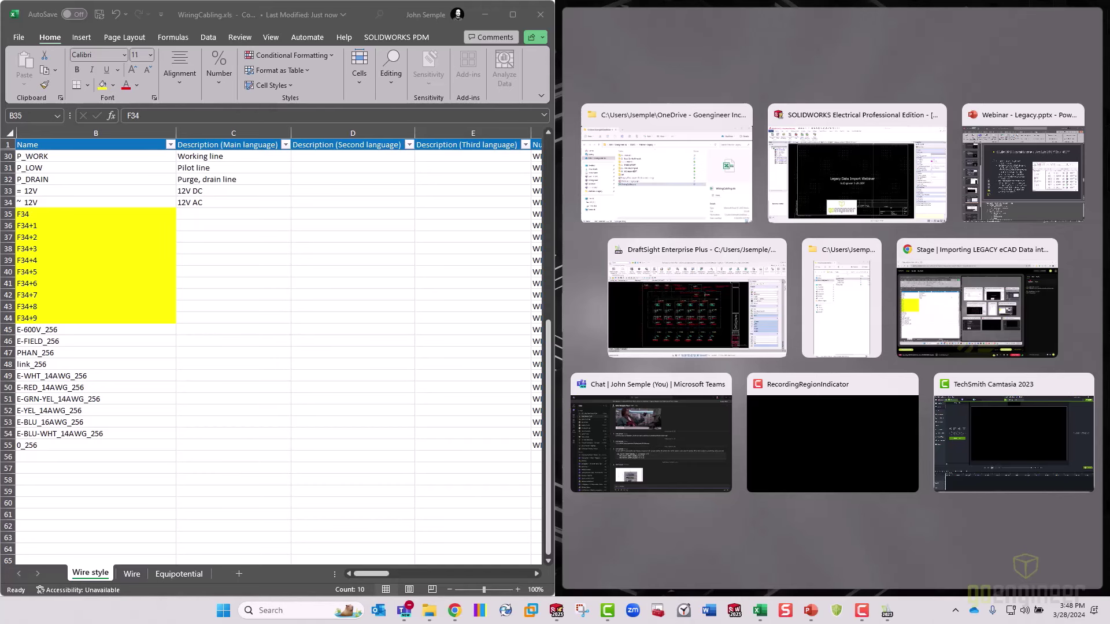
{"action": "key", "text": "Right"}
{"action": "key", "text": "Return"}
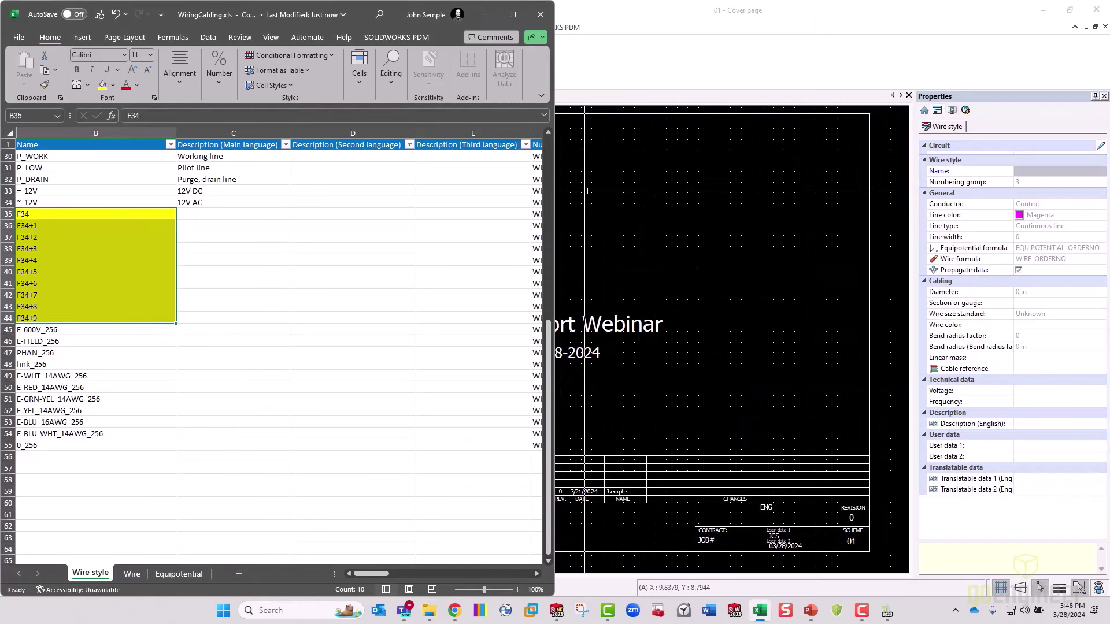
{"action": "left_click", "coordinate": [639, 42]}
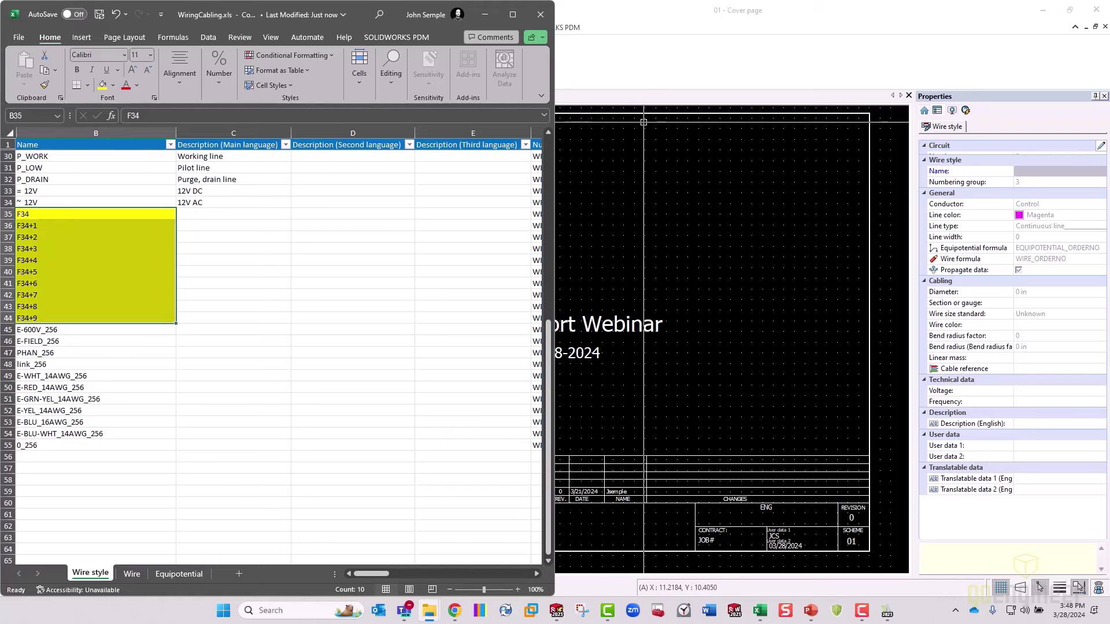
{"action": "left_click", "coordinate": [466, 199]}
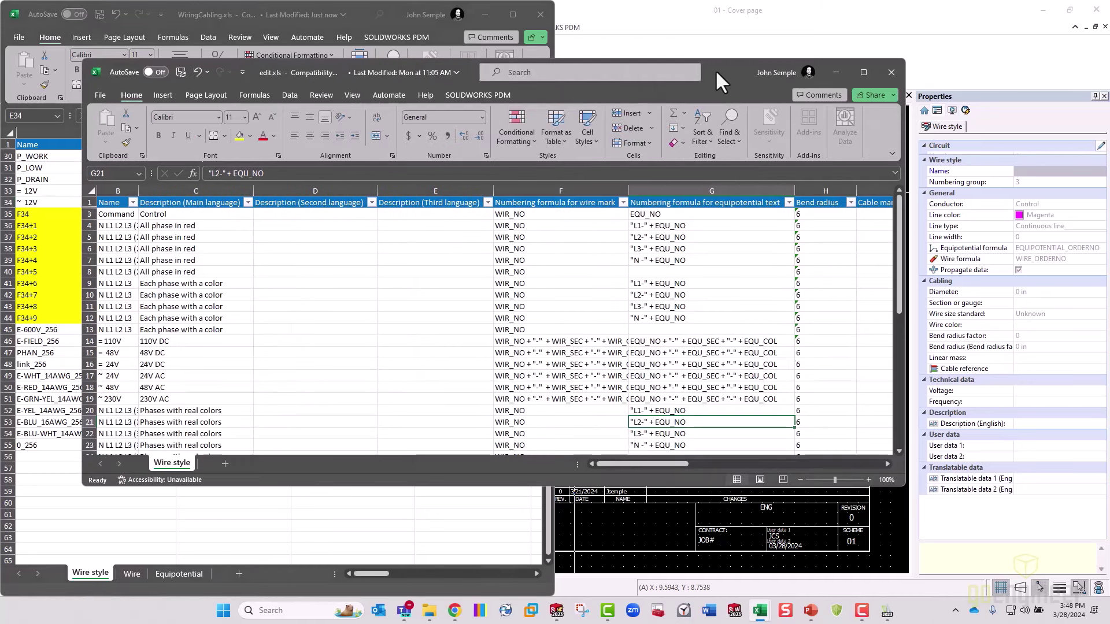
{"action": "left_click_drag", "start_coordinate": [721, 81], "coordinate": [1107, 110]}
{"action": "scroll", "coordinate": [663, 379], "scroll_direction": "down", "scroll_amount": 9}
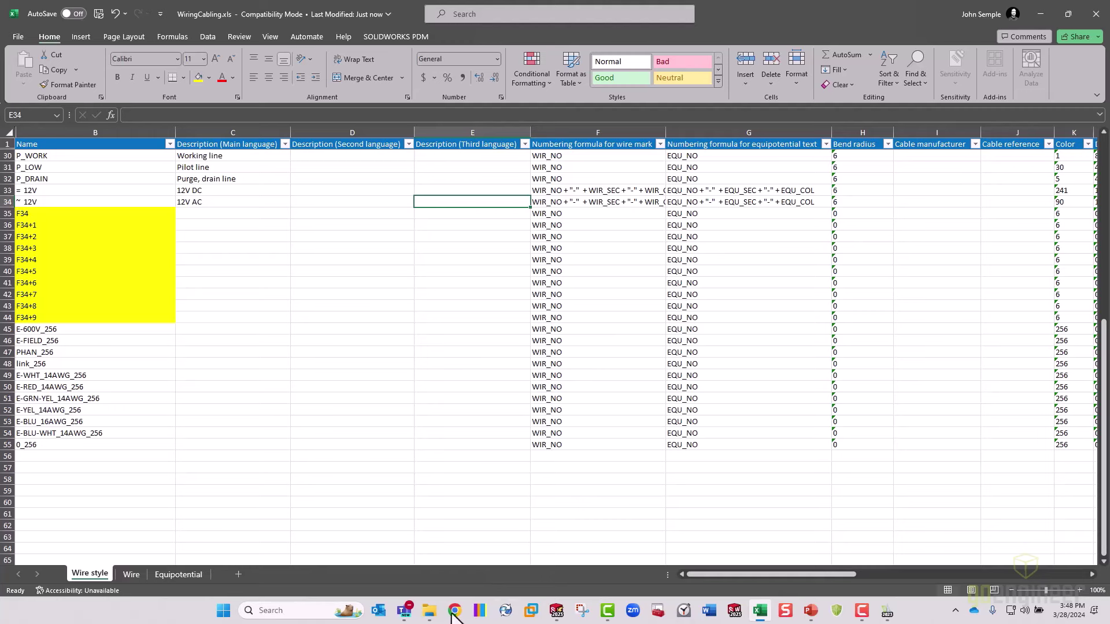
Rename the ten yellow wire styles in WiringCabling.xls as Webinar Wire Style 1 through Webinar Wire Style 10
{"action": "scroll", "coordinate": [329, 403], "scroll_direction": "up", "scroll_amount": 2}
{"action": "scroll", "coordinate": [329, 403], "scroll_direction": "up", "scroll_amount": 1}
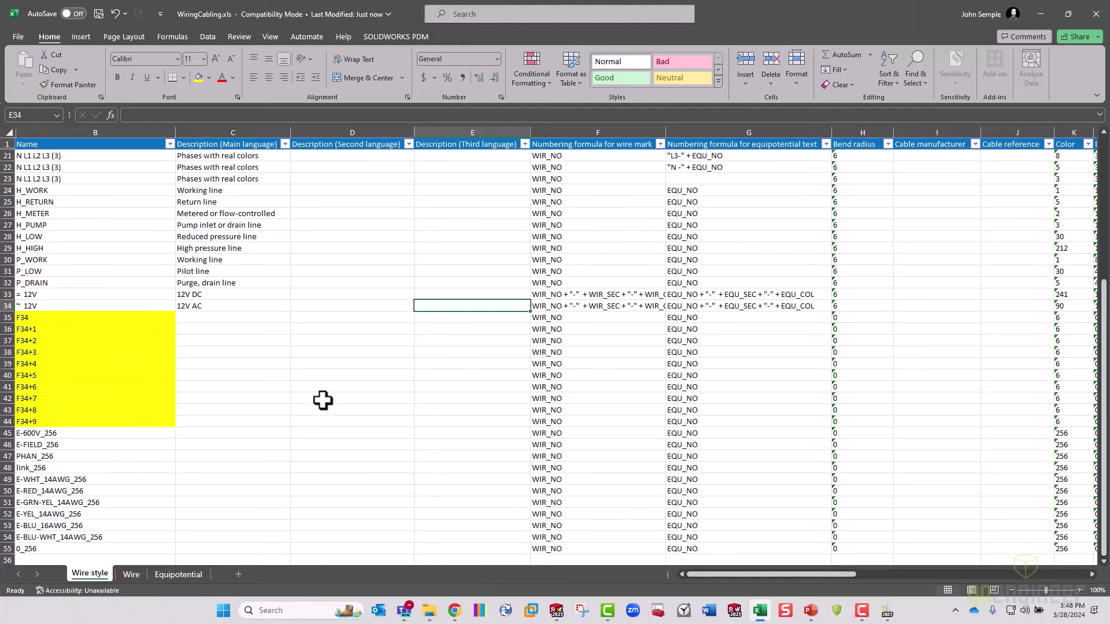
{"action": "left_click", "coordinate": [202, 316]}
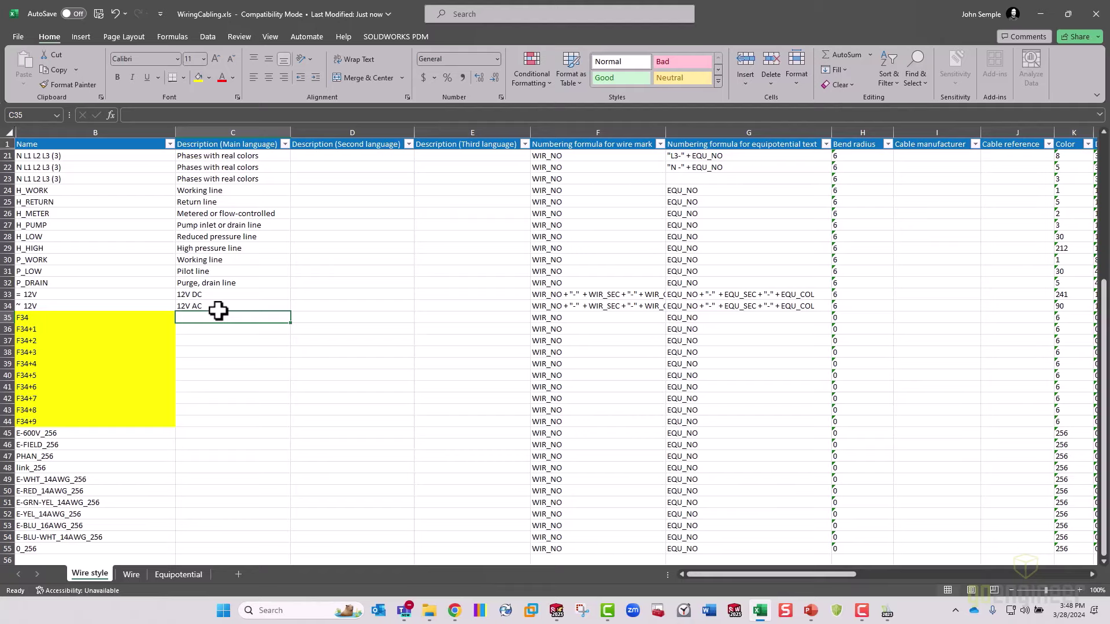
{"action": "double_click", "coordinate": [109, 319]}
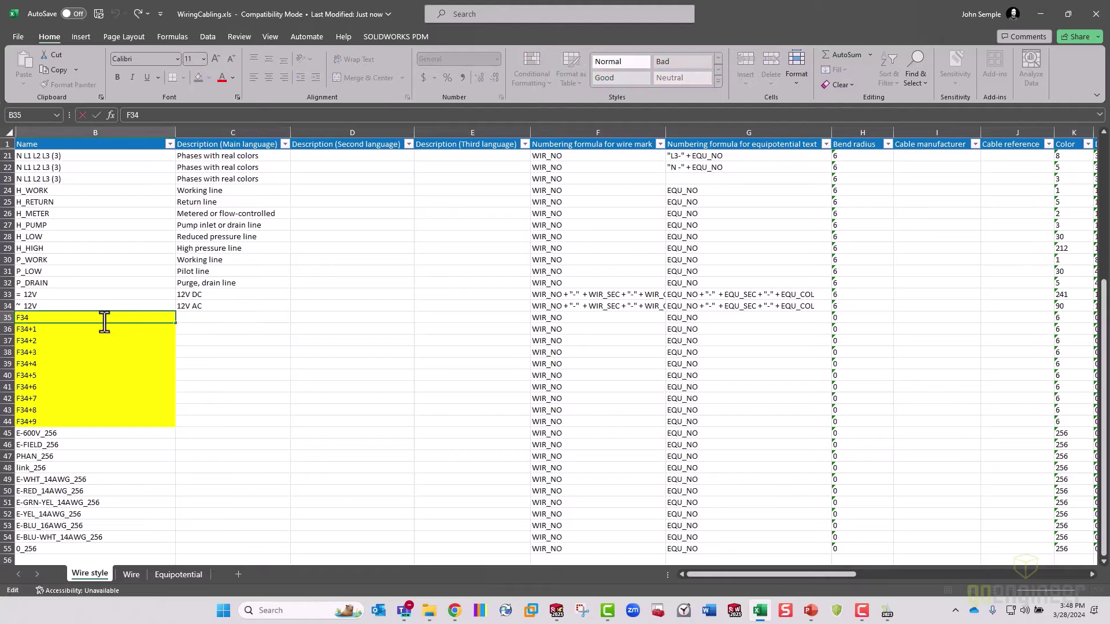
{"action": "key", "text": "shift+Home"}
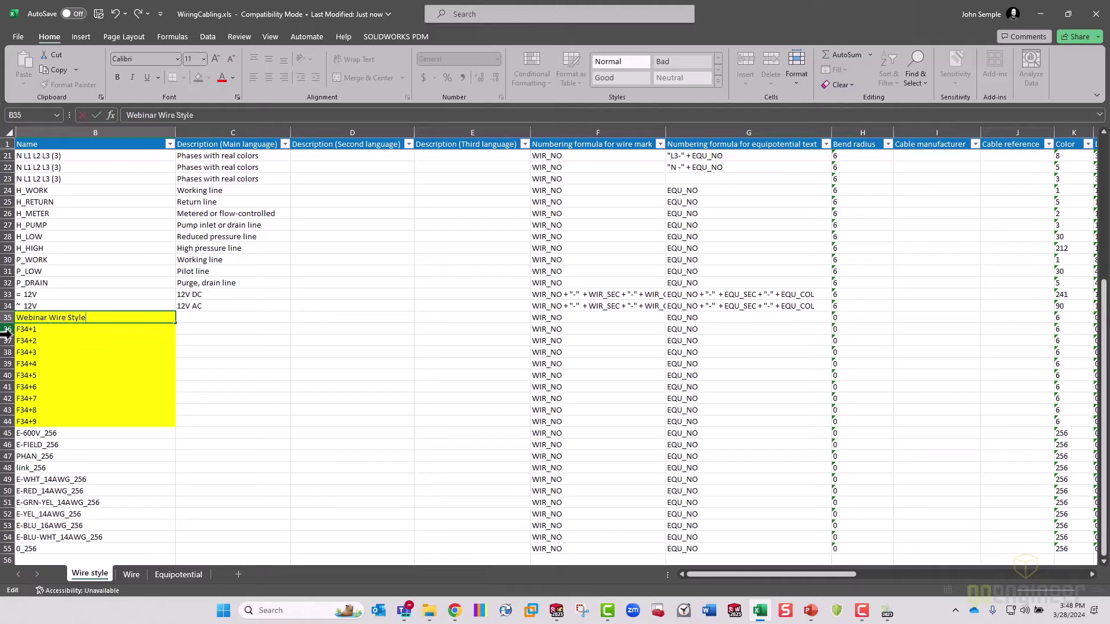
{"action": "key", "text": "Return"}
{"action": "left_click", "coordinate": [152, 317]}
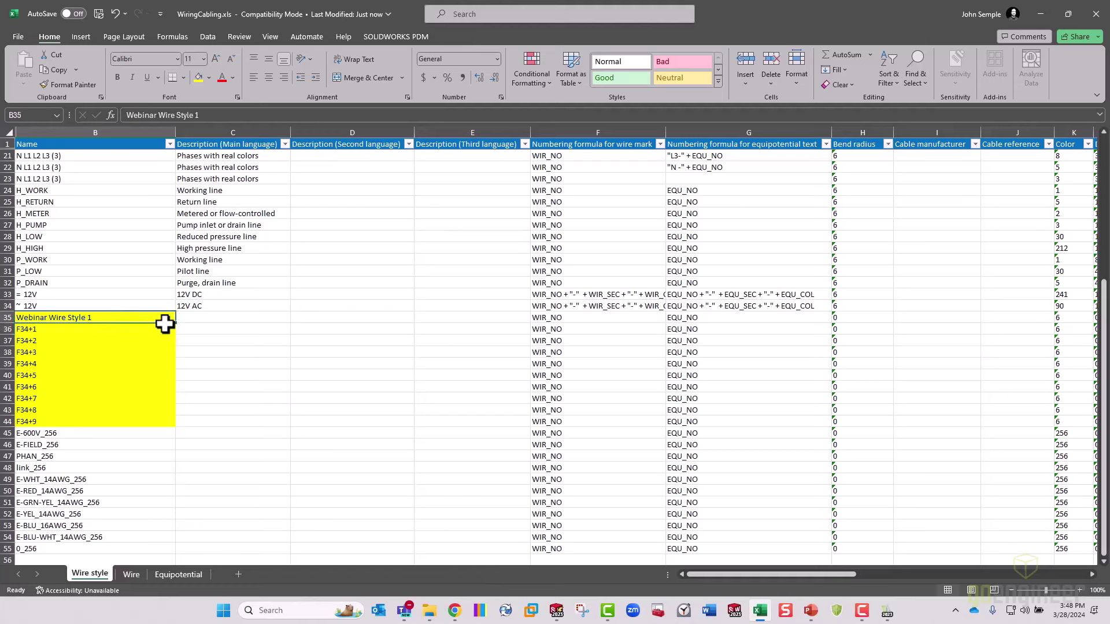
{"action": "left_click_drag", "start_coordinate": [176, 325], "coordinate": [164, 425]}
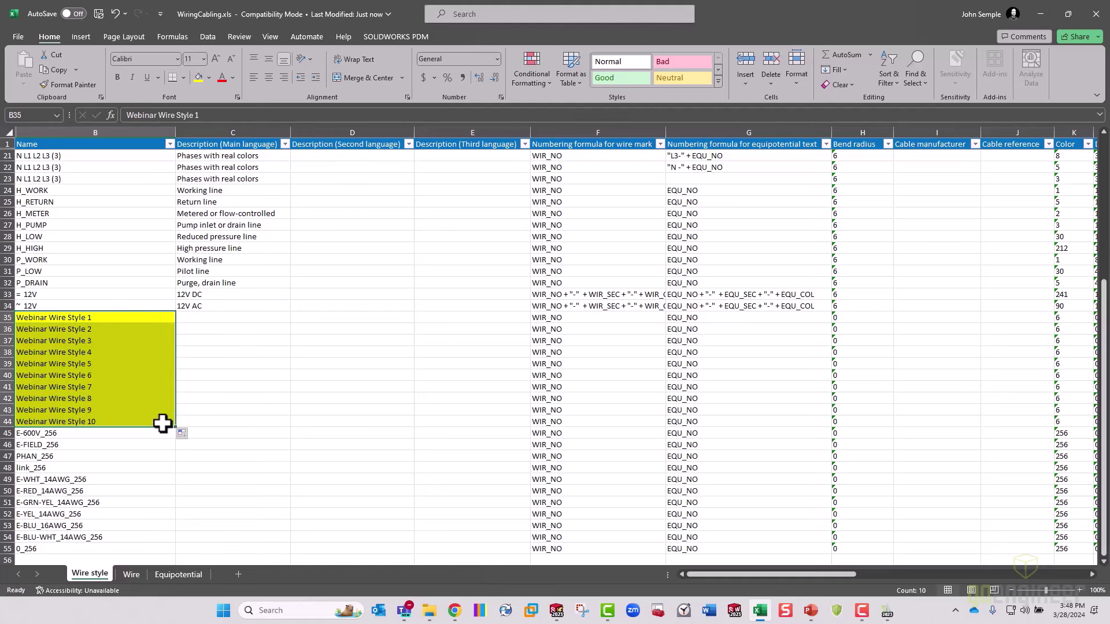
Copy the 12V AC main language description to all ten Webinar Wire Style rows
{"action": "left_click", "coordinate": [215, 316]}
{"action": "left_click", "coordinate": [210, 306]}
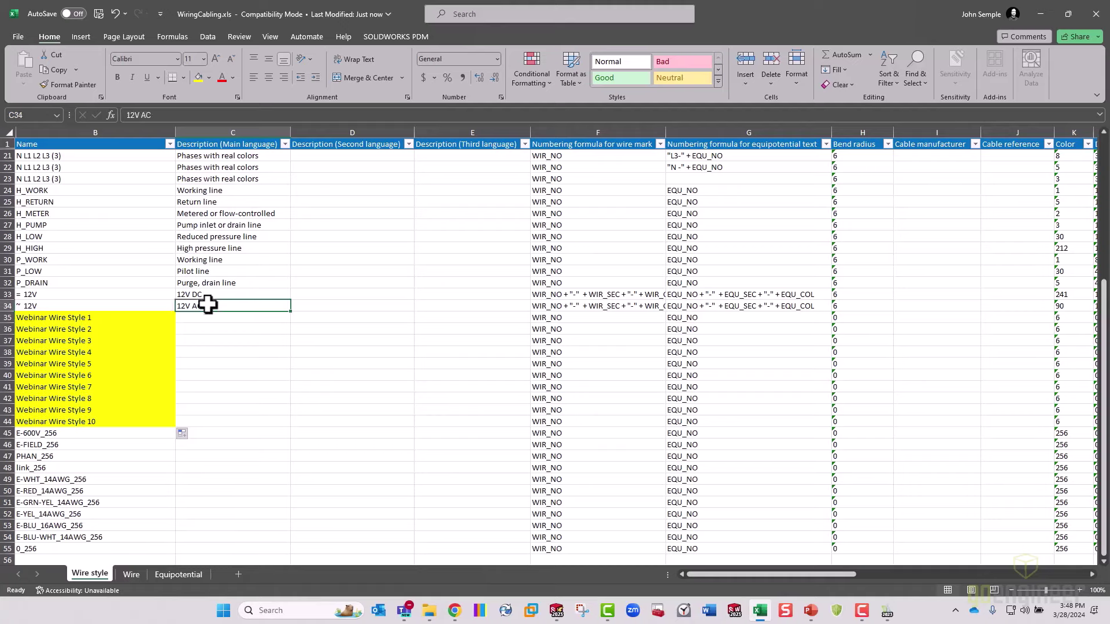
{"action": "key", "text": "ctrl+c"}
{"action": "left_click_drag", "start_coordinate": [202, 321], "coordinate": [207, 421]}
{"action": "key", "text": "ctrl+v"}
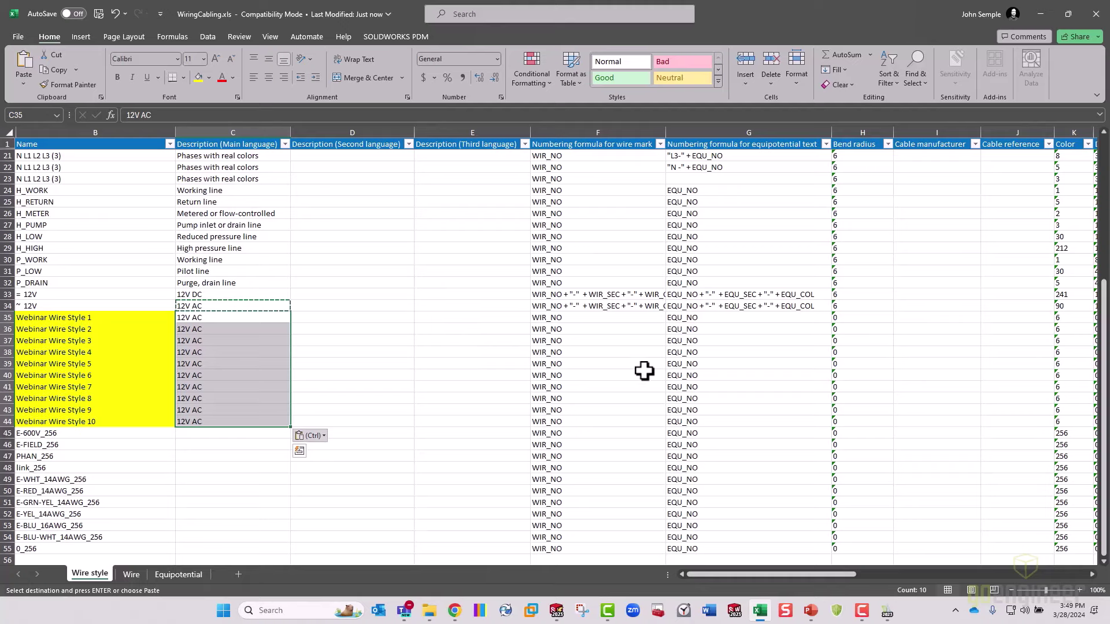
Copy the wire mark formula WIR_NO + "-" + WIR_SEC + "-" + WIR_COL from the 12V AC style to Webinar Wire Style 1
{"action": "left_click", "coordinate": [594, 306]}
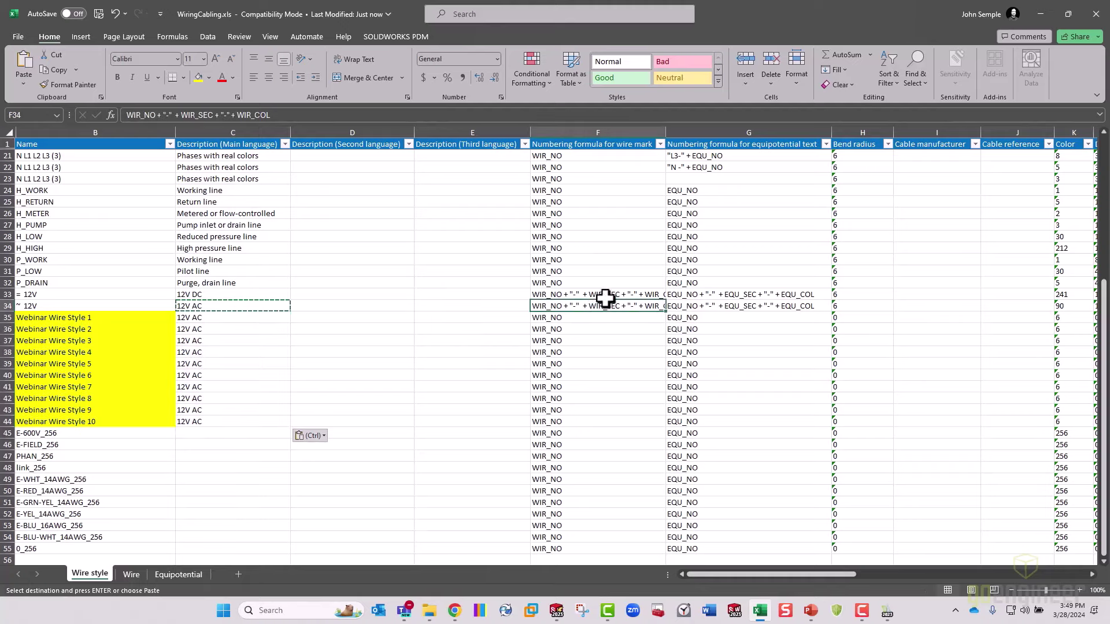
{"action": "double_click", "coordinate": [611, 305]}
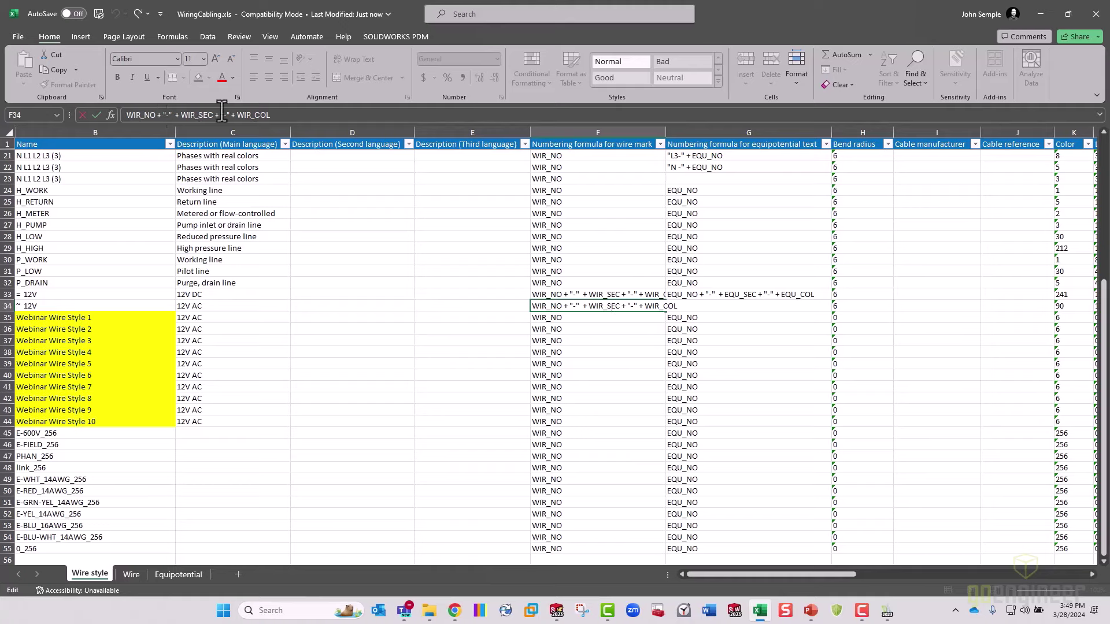
{"action": "left_click_drag", "start_coordinate": [288, 114], "coordinate": [121, 107]}
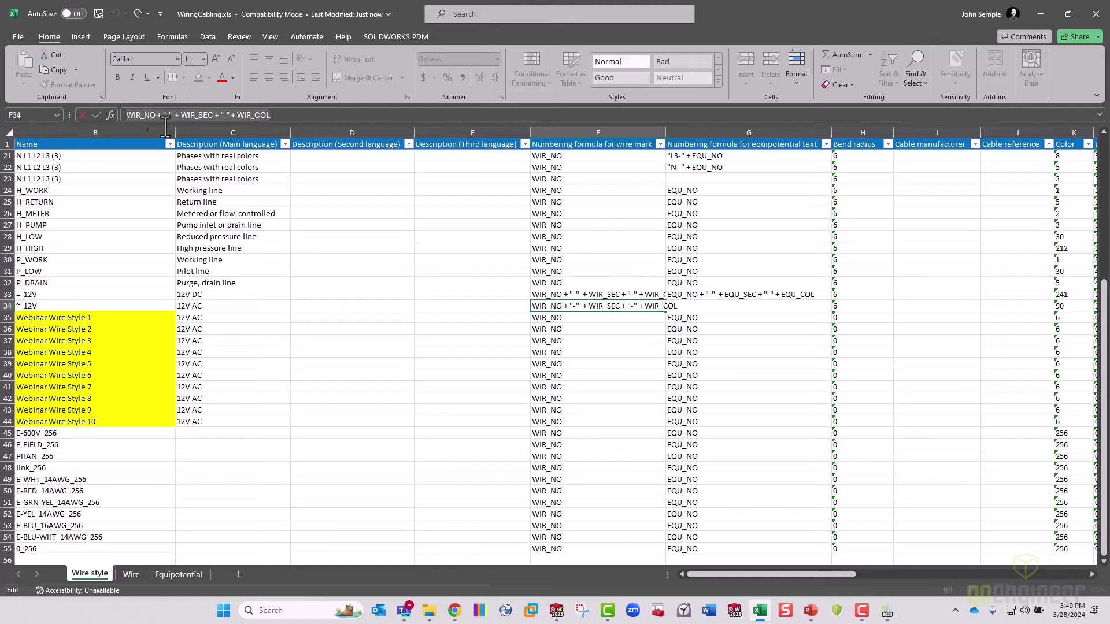
{"action": "left_click", "coordinate": [182, 318]}
{"action": "left_click", "coordinate": [601, 319]}
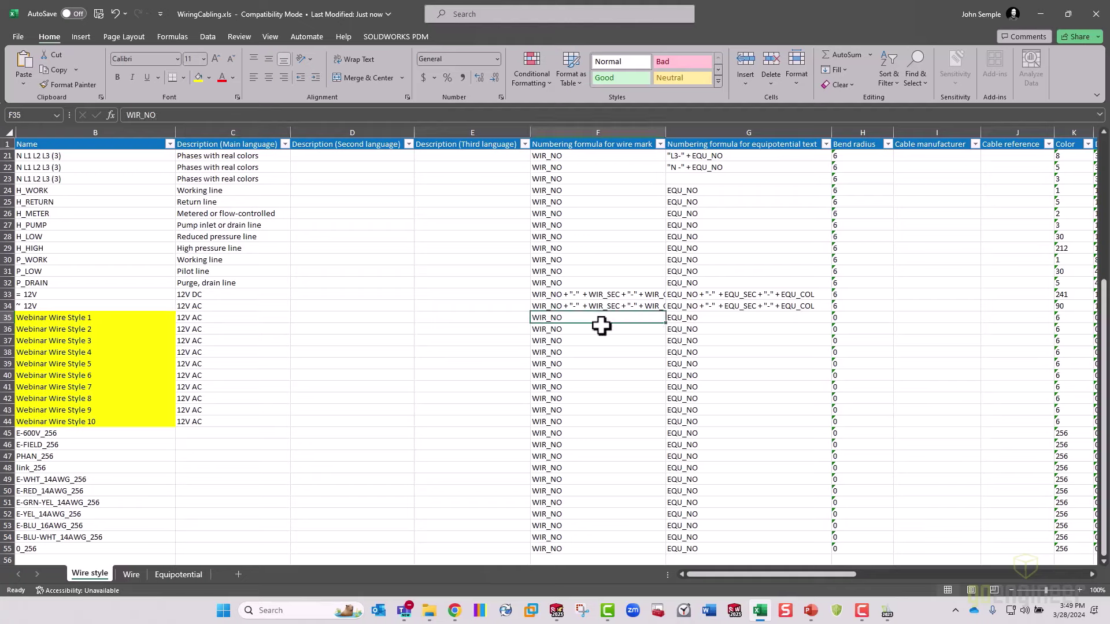
{"action": "left_click_drag", "start_coordinate": [601, 324], "coordinate": [598, 420]}
{"action": "key", "text": "ctrl+v"}
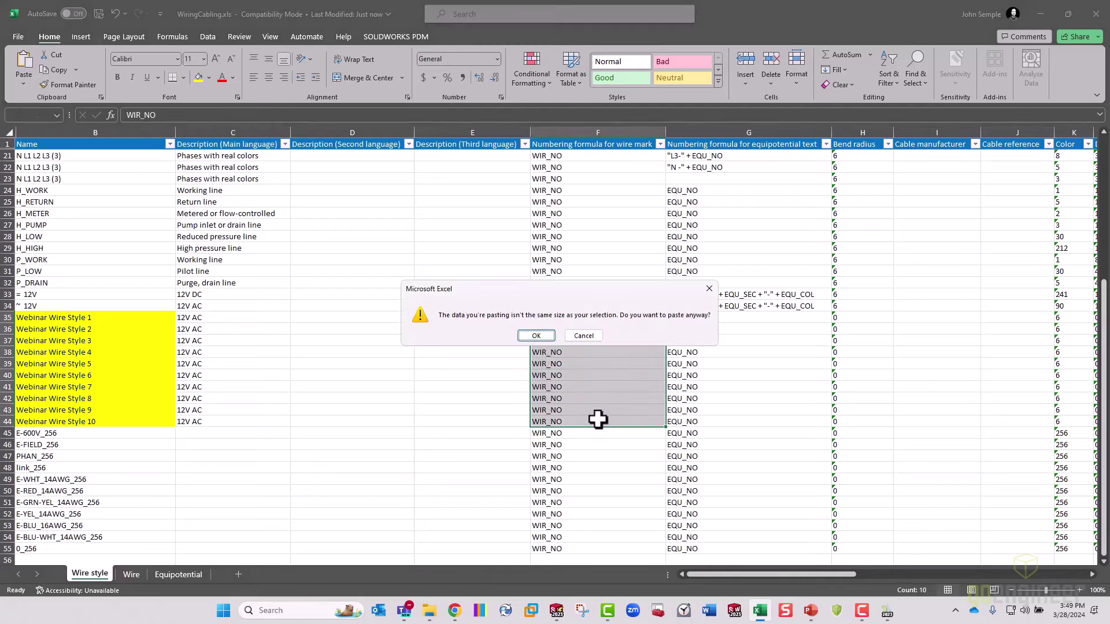
{"action": "left_click", "coordinate": [538, 338]}
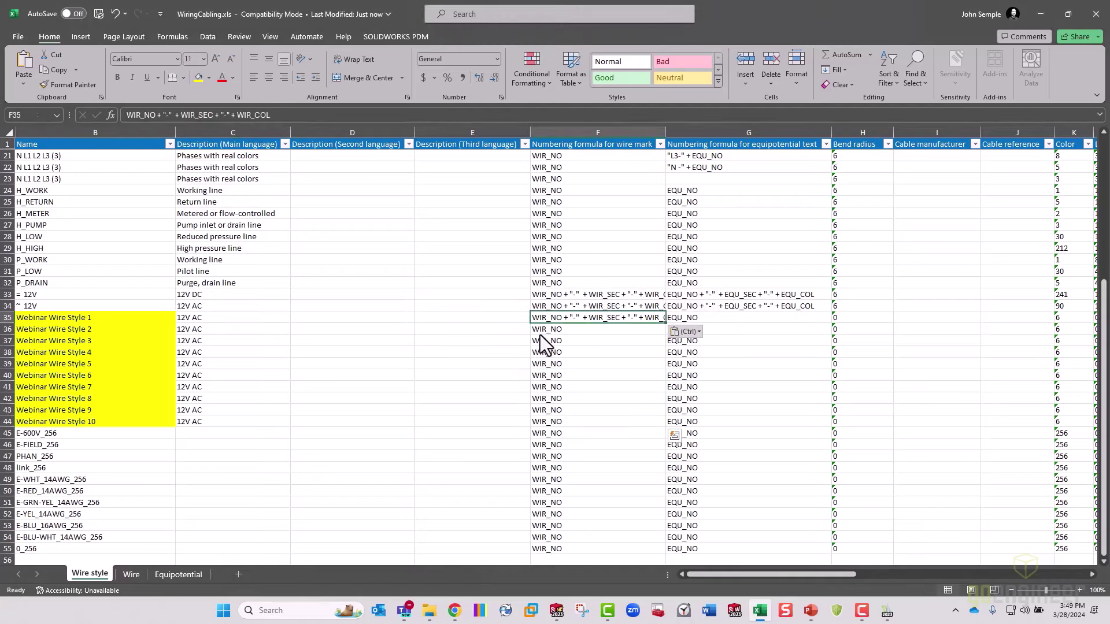
Paste the copied wire mark numbering formula into the rows of Webinar Wire Style 2 through 10
{"action": "key", "text": "Down"}
{"action": "key", "text": "ctrl+v"}
{"action": "key", "text": "Down"}
{"action": "key", "text": "ctrl+v"}
{"action": "key", "text": "Down"}
{"action": "key", "text": "ctrl+v"}
{"action": "key", "text": "Down"}
{"action": "key", "text": "ctrl+v"}
{"action": "key", "text": "Down"}
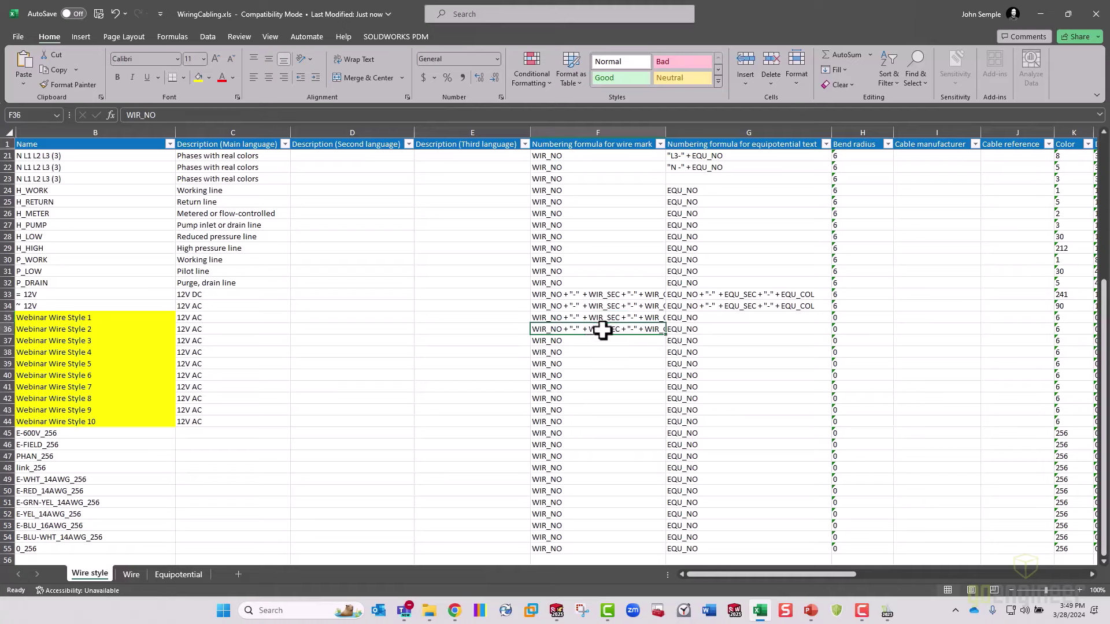
{"action": "key", "text": "ctrl+v"}
{"action": "key", "text": "Down"}
{"action": "key", "text": "ctrl+v"}
{"action": "key", "text": "Down"}
{"action": "key", "text": "ctrl+v"}
{"action": "key", "text": "Down"}
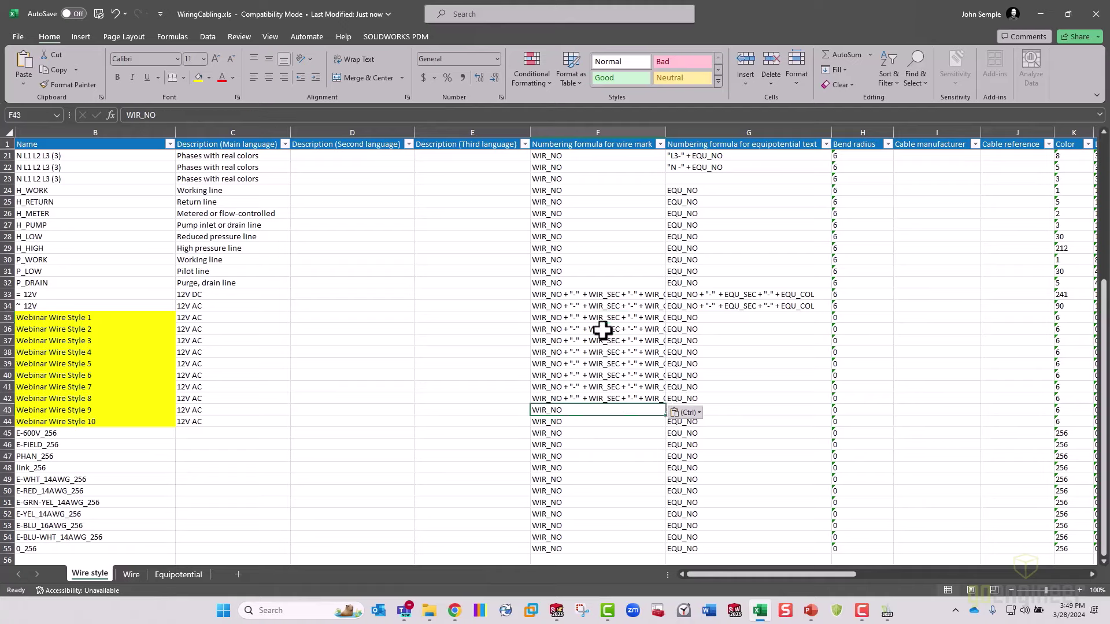
{"action": "key", "text": "ctrl+v"}
{"action": "key", "text": "Down"}
{"action": "key", "text": "ctrl+v"}
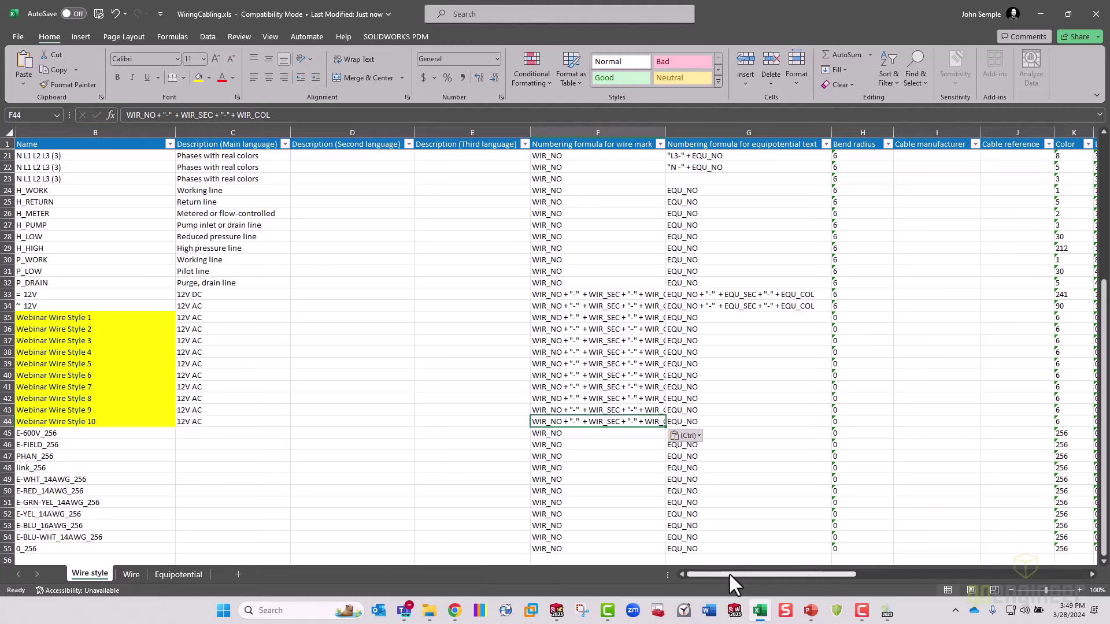
Set the Diameter of all ten Webinar Wire Style rows to 4
{"action": "left_click_drag", "start_coordinate": [729, 573], "coordinate": [818, 573]}
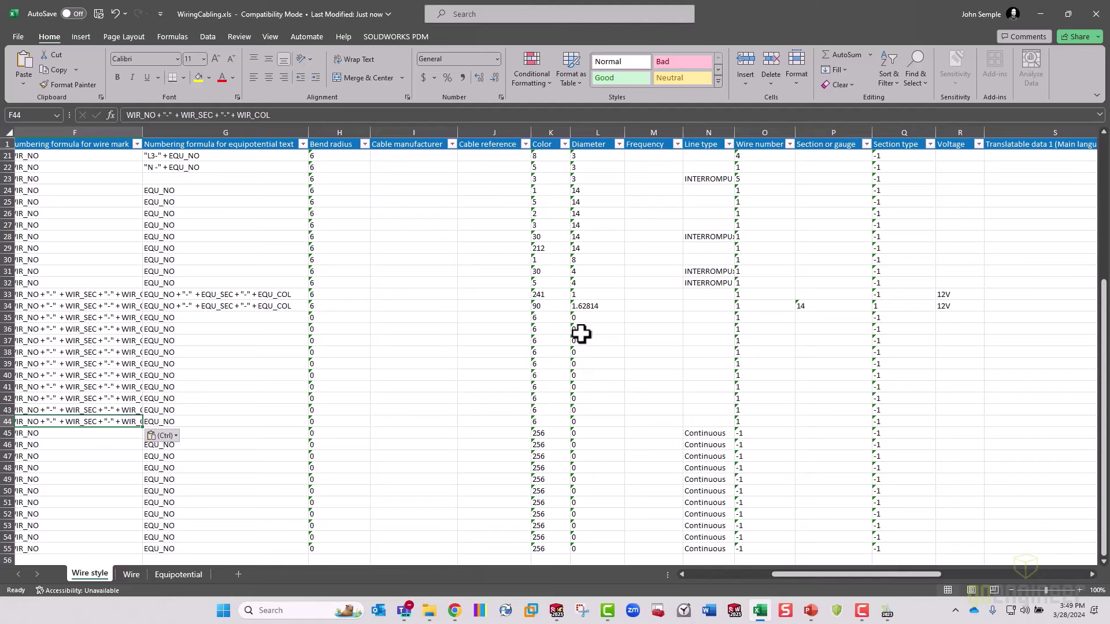
{"action": "left_click", "coordinate": [600, 323]}
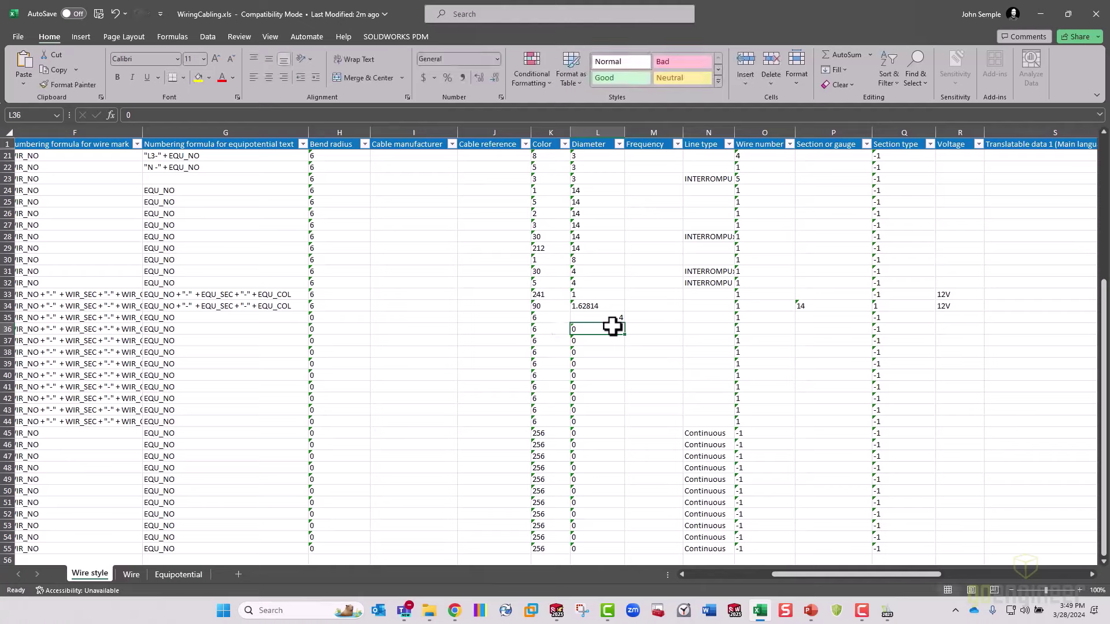
{"action": "key", "text": "Delete"}
{"action": "left_click_drag", "start_coordinate": [622, 313], "coordinate": [626, 426]}
{"action": "key", "text": "Escape"}
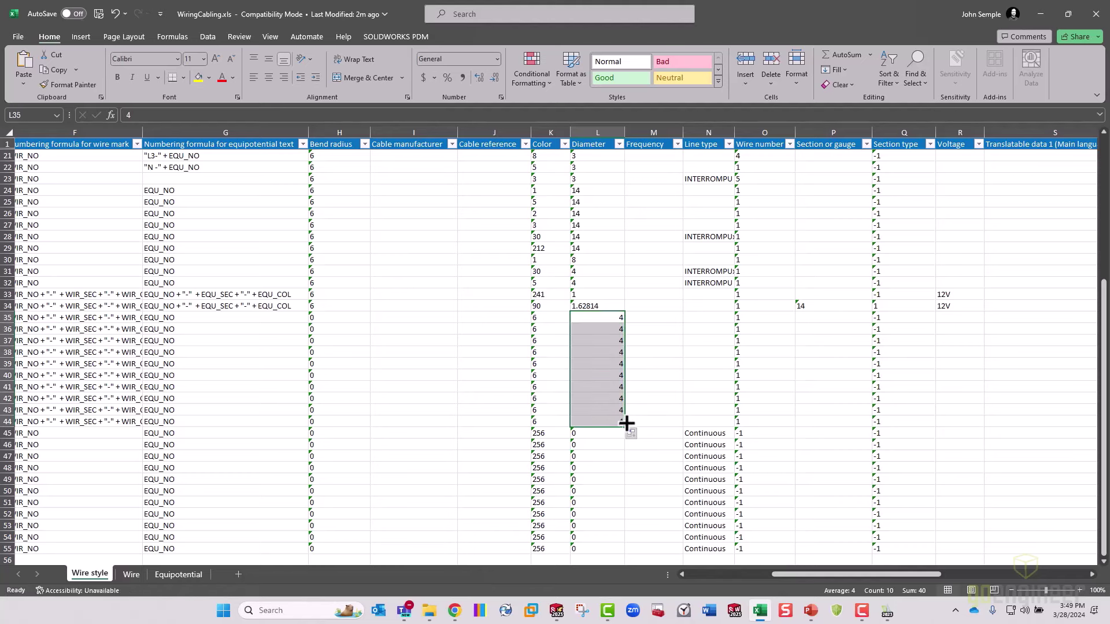
Save the edited wire style workbook, switch to SOLIDWORKS Electrical and load WiringCabling.xls into the Excel import wizard
{"action": "left_click_drag", "start_coordinate": [880, 575], "coordinate": [786, 562]}
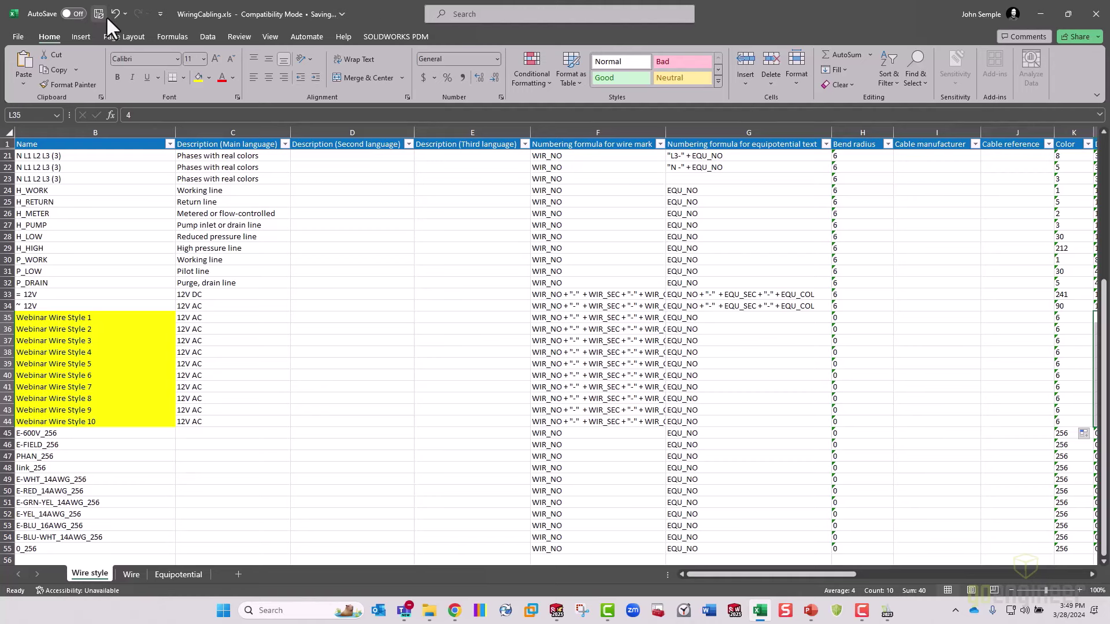
{"action": "left_click", "coordinate": [1039, 14]}
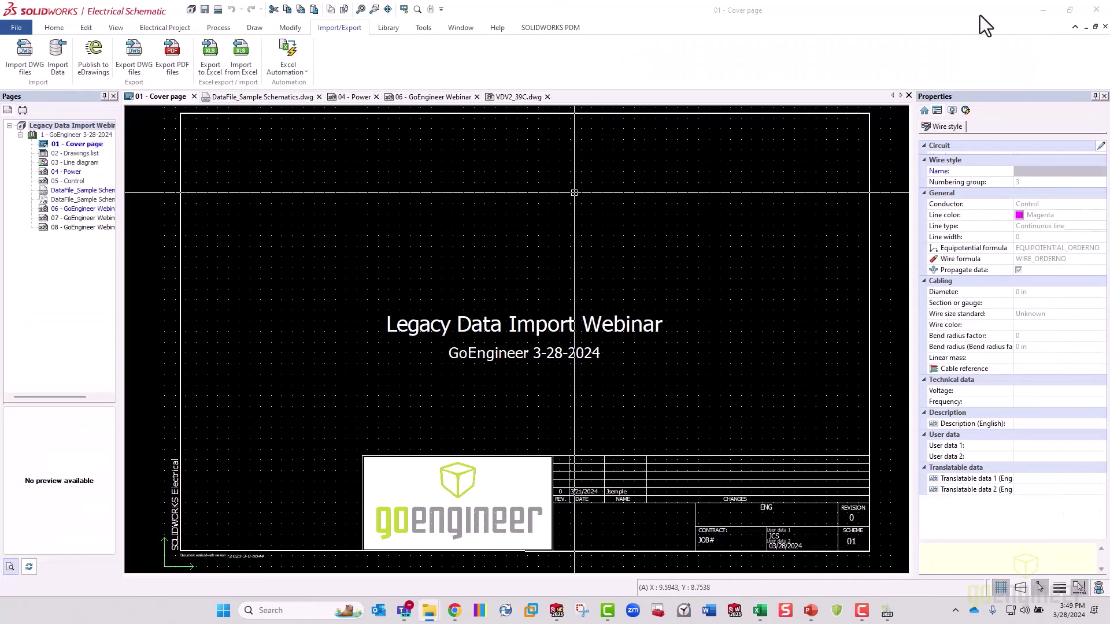
{"action": "left_click", "coordinate": [246, 66]}
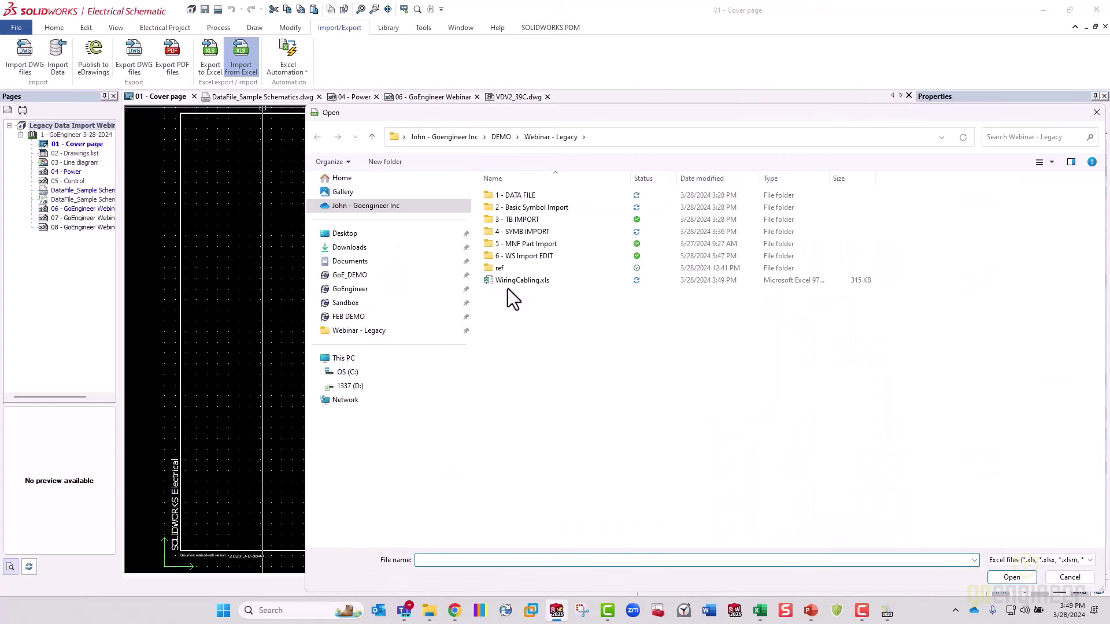
{"action": "left_click", "coordinate": [534, 282]}
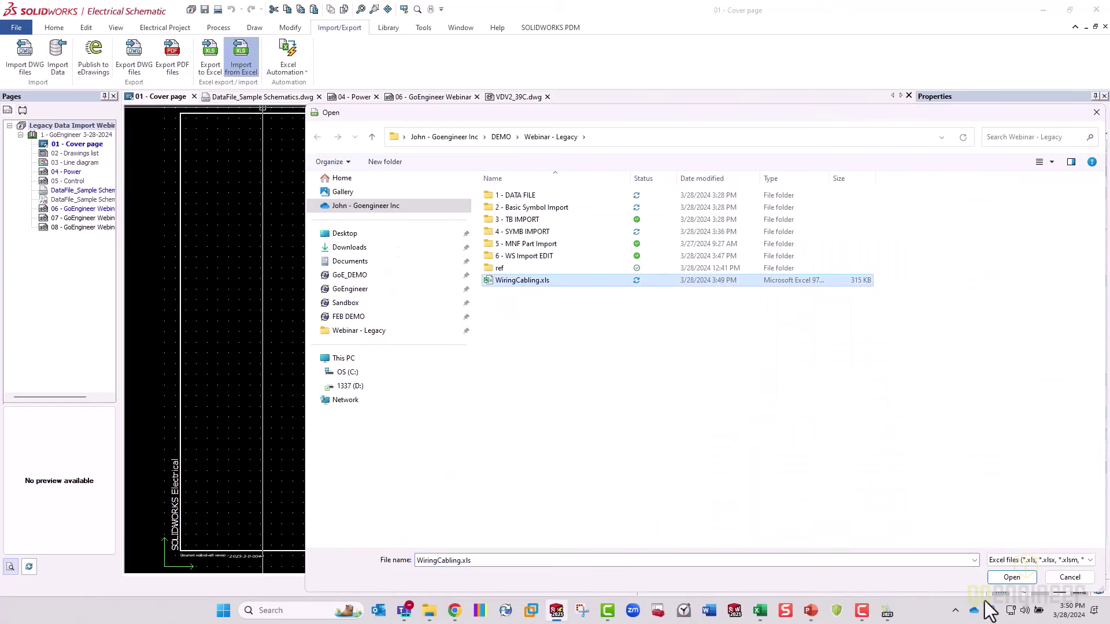
{"action": "left_click", "coordinate": [1011, 579]}
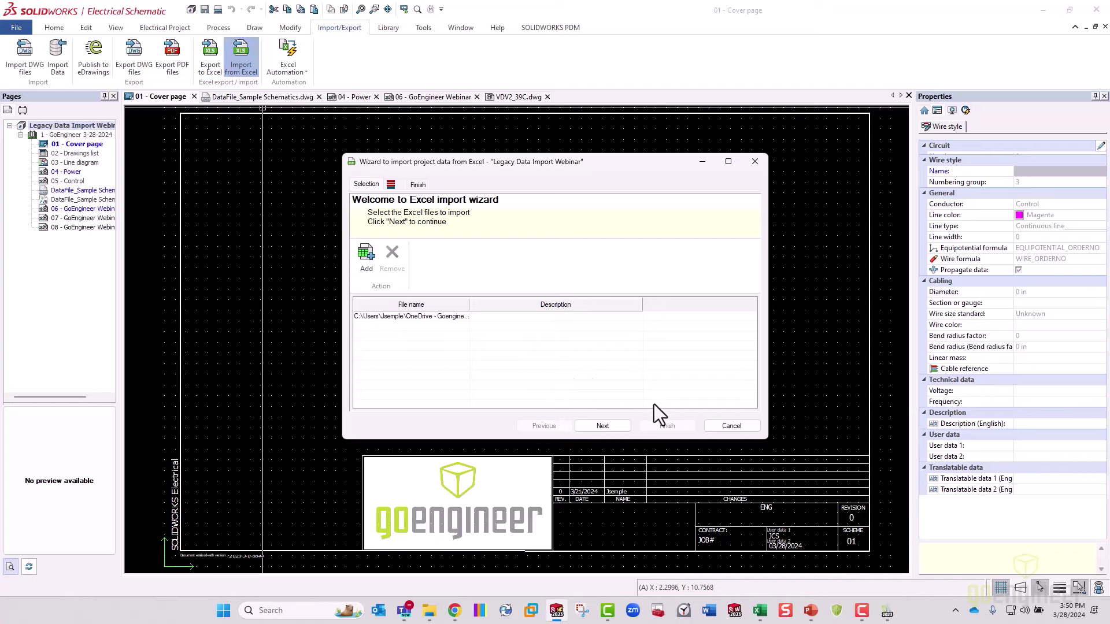
Review the modified Webinar Wire Style entries in the import wizard and finish importing all ten into the project
{"action": "left_click", "coordinate": [614, 426]}
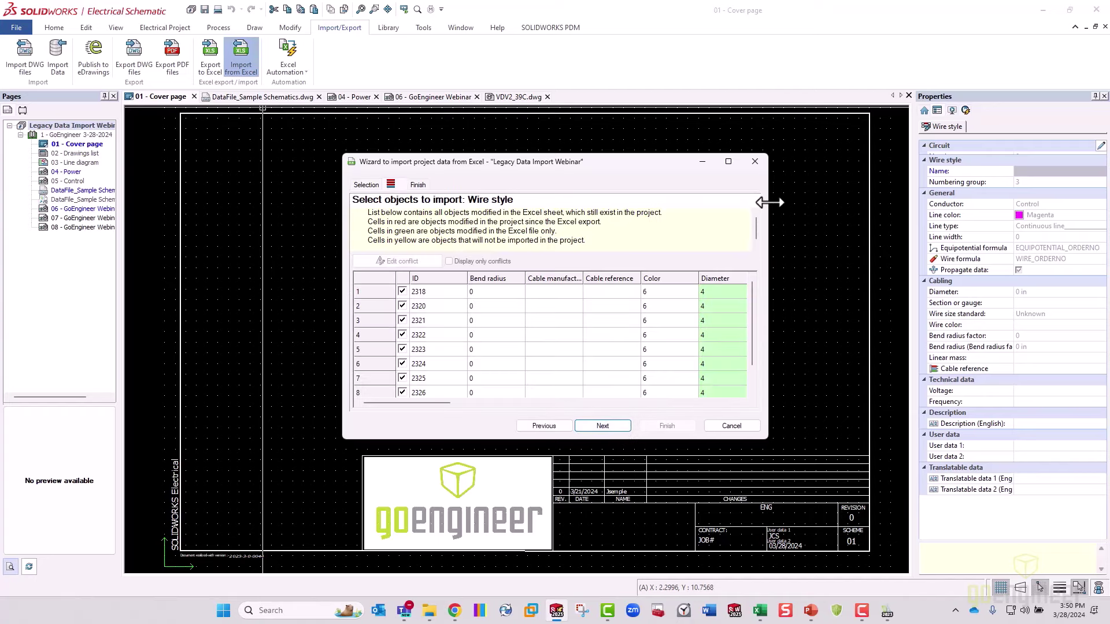
{"action": "left_click_drag", "start_coordinate": [769, 202], "coordinate": [981, 196]}
{"action": "left_click", "coordinate": [944, 160]}
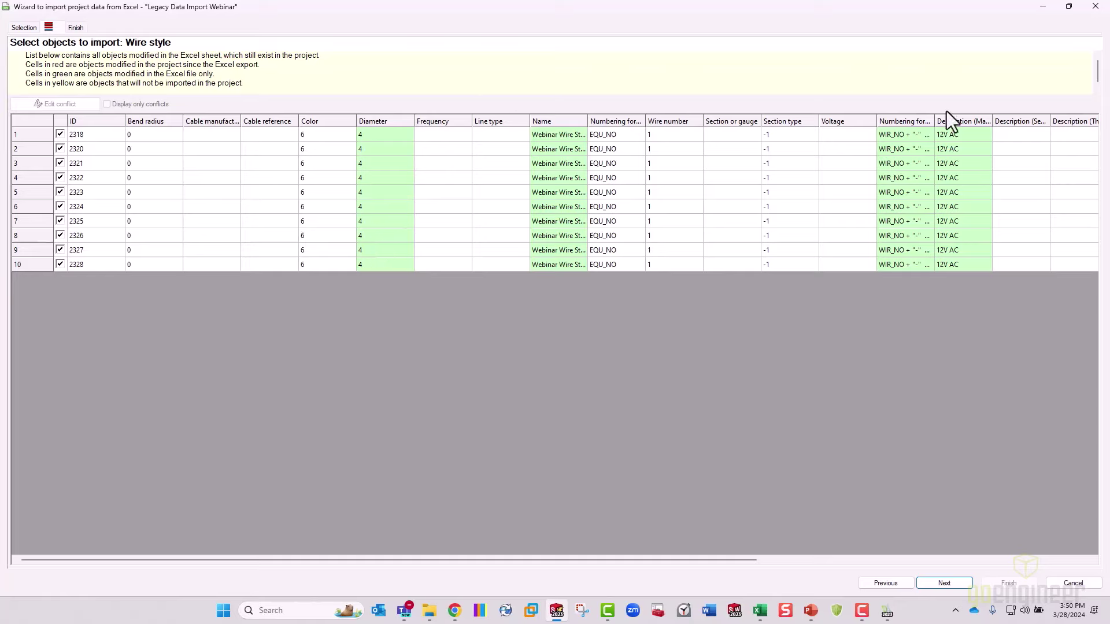
{"action": "left_click", "coordinate": [960, 583]}
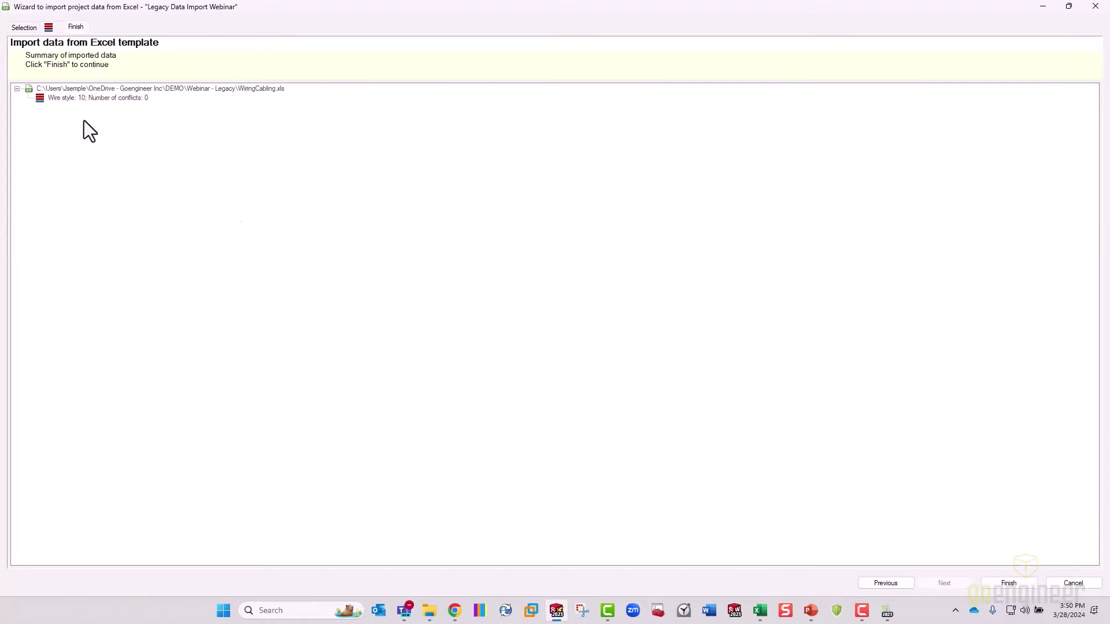
{"action": "left_click", "coordinate": [1002, 578]}
{"action": "left_click", "coordinate": [543, 272]}
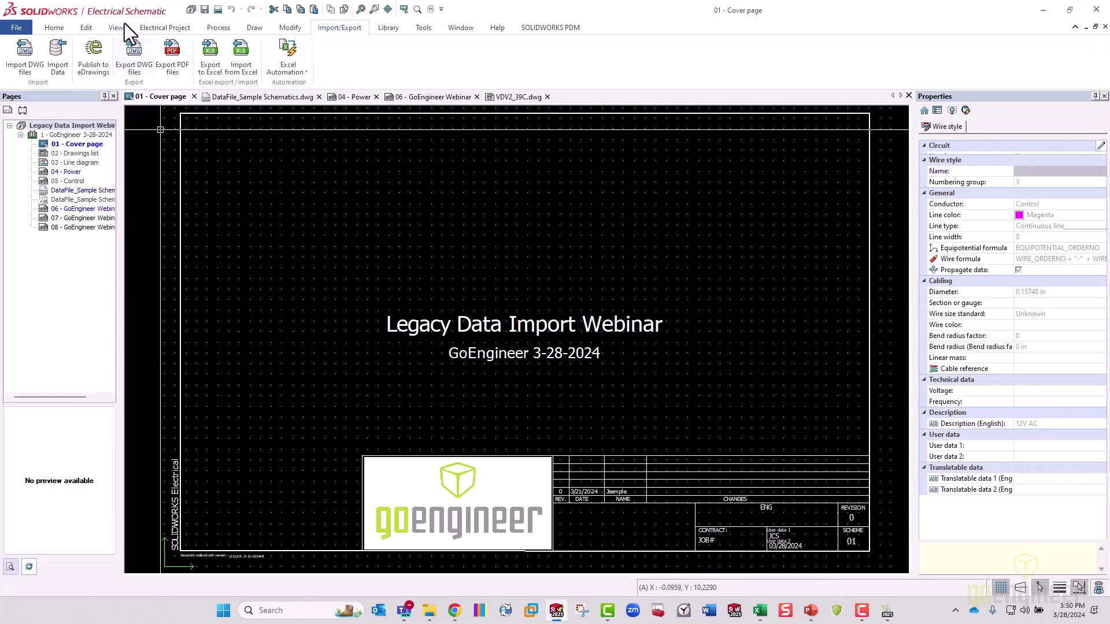
Examine the descriptions and wire formulas of the Group 3 - Legacy Data Import styles in the project's wire style management
{"action": "left_click", "coordinate": [157, 31]}
{"action": "left_click", "coordinate": [83, 73]}
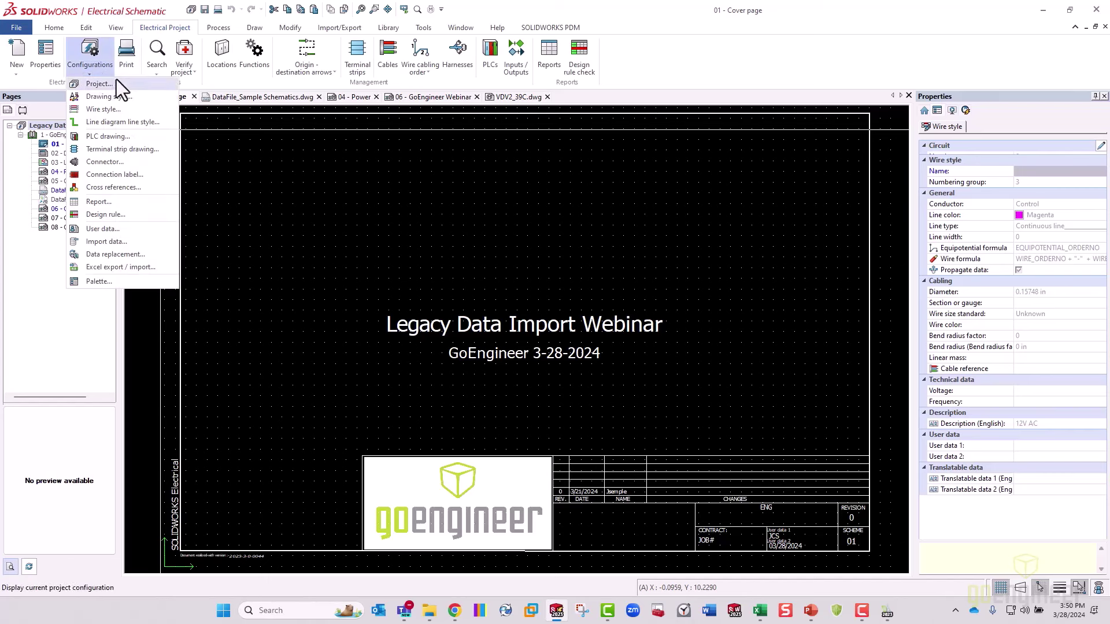
{"action": "left_click", "coordinate": [109, 108]}
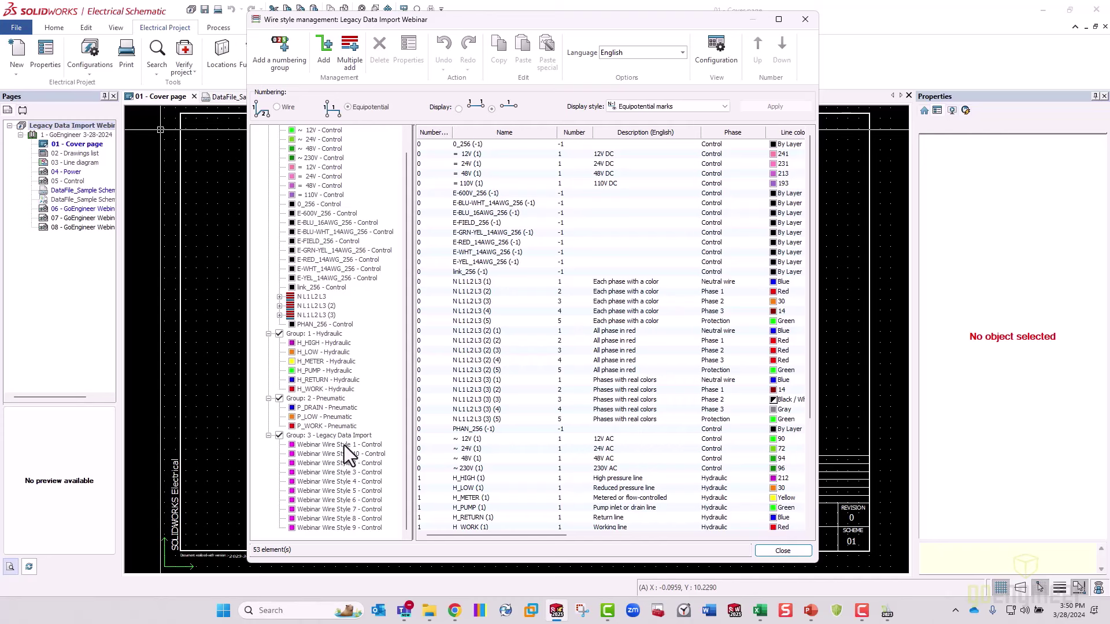
{"action": "left_click", "coordinate": [338, 438]}
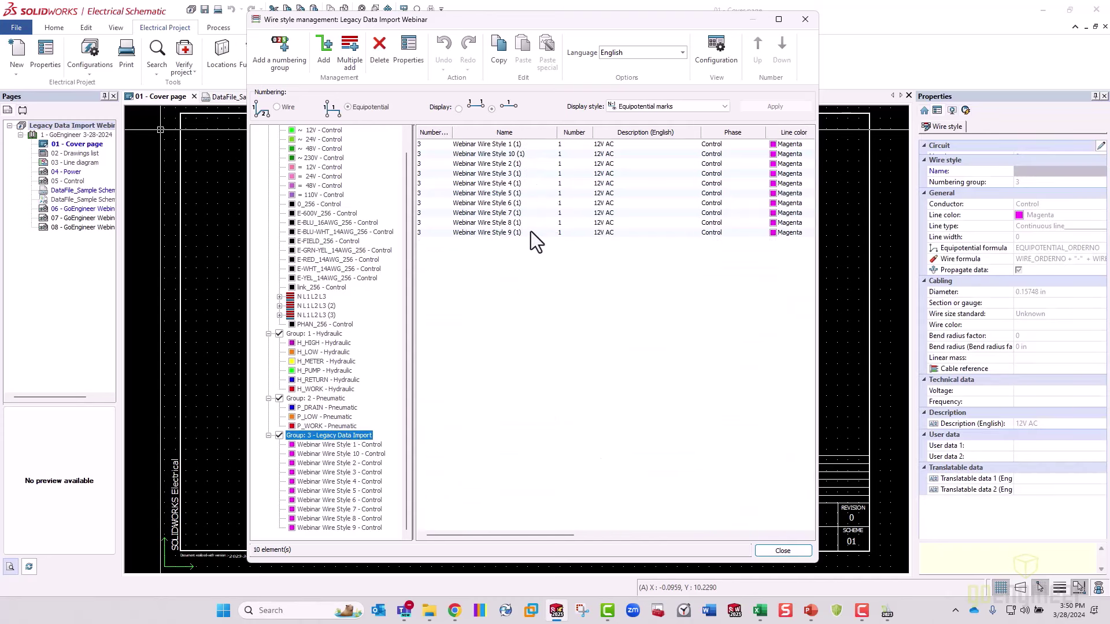
{"action": "left_click_drag", "start_coordinate": [548, 533], "coordinate": [805, 500]}
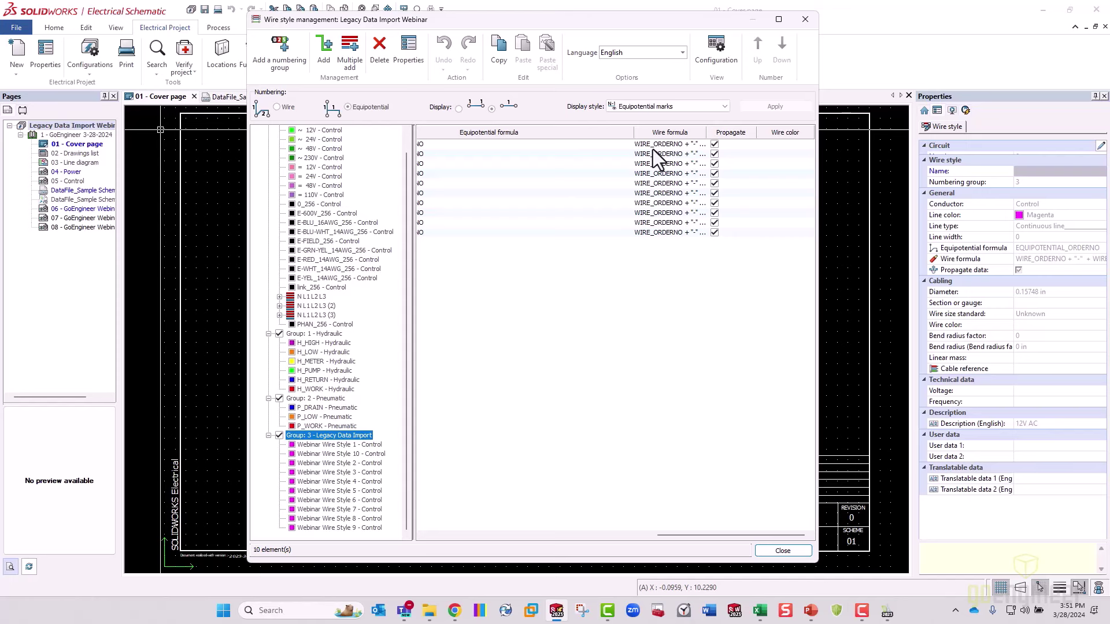
{"action": "left_click", "coordinate": [796, 550]}
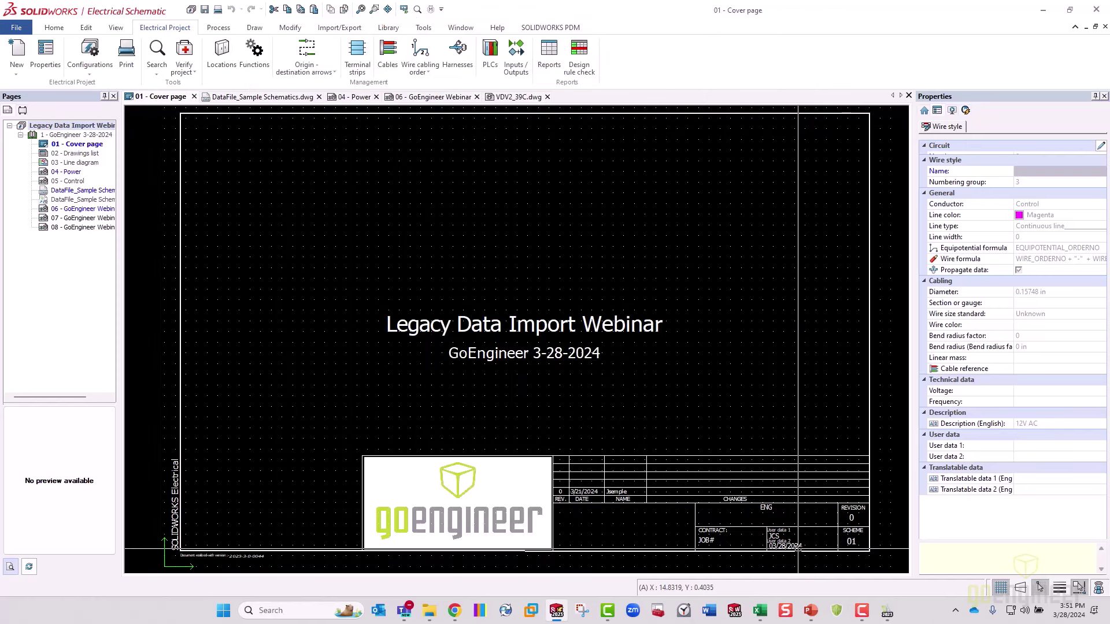
{"action": "key", "text": "alt+Tab"}
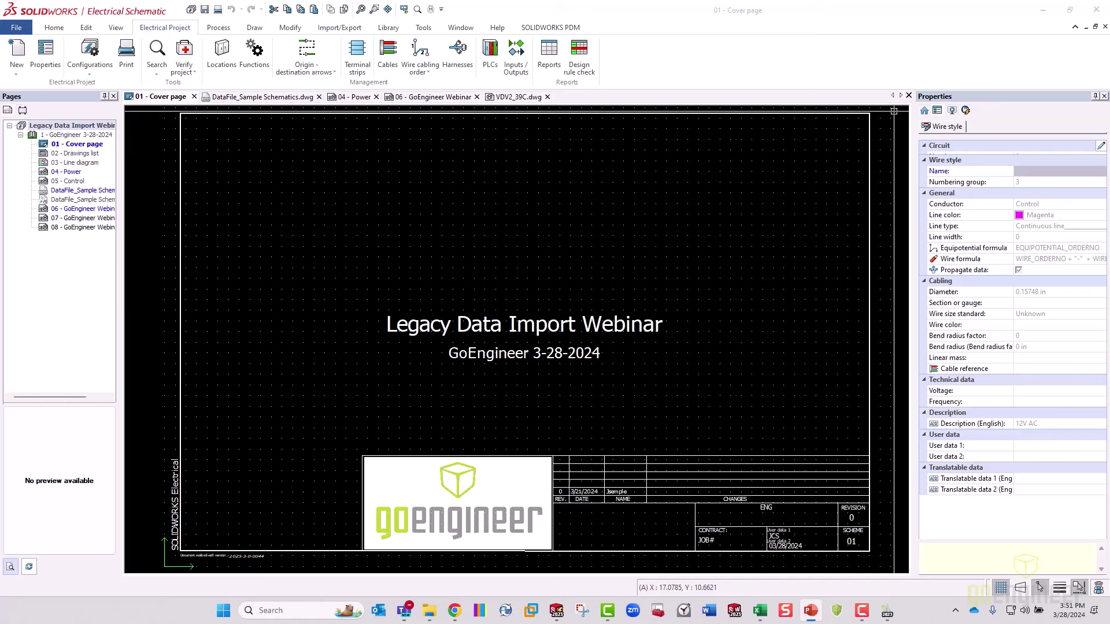
{"action": "left_click", "coordinate": [339, 28]}
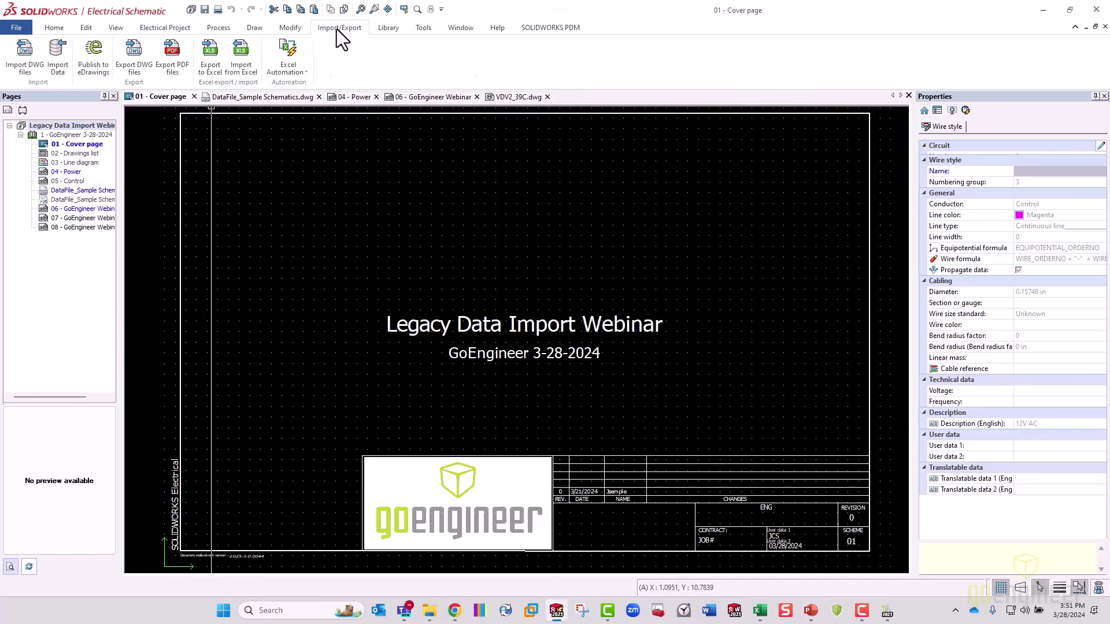
{"action": "left_click", "coordinate": [389, 28]}
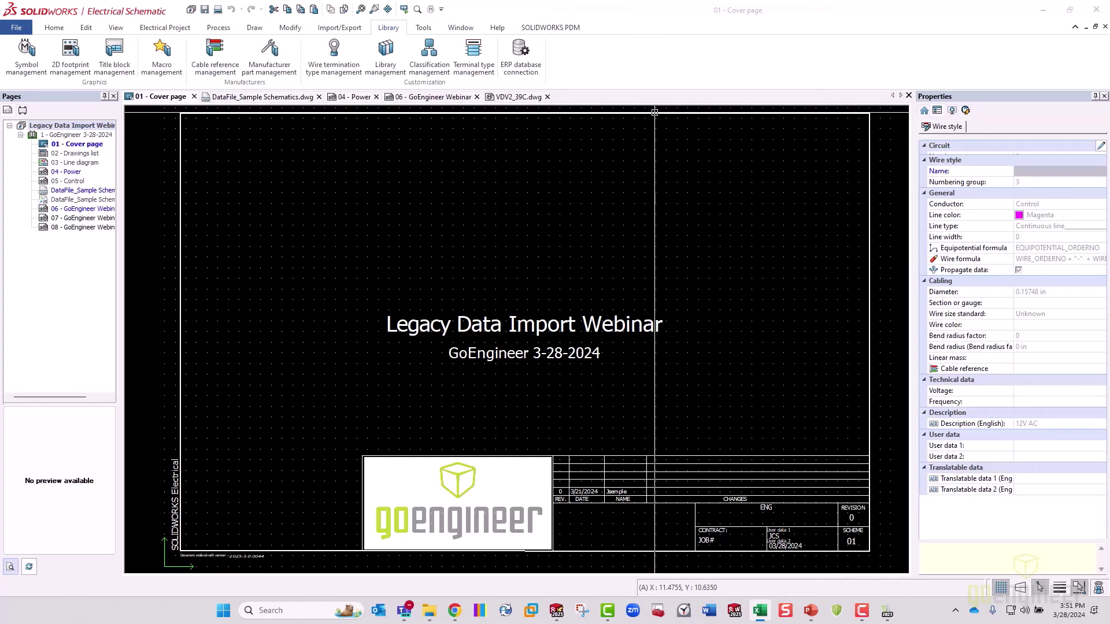
{"action": "key", "text": "alt+Tab"}
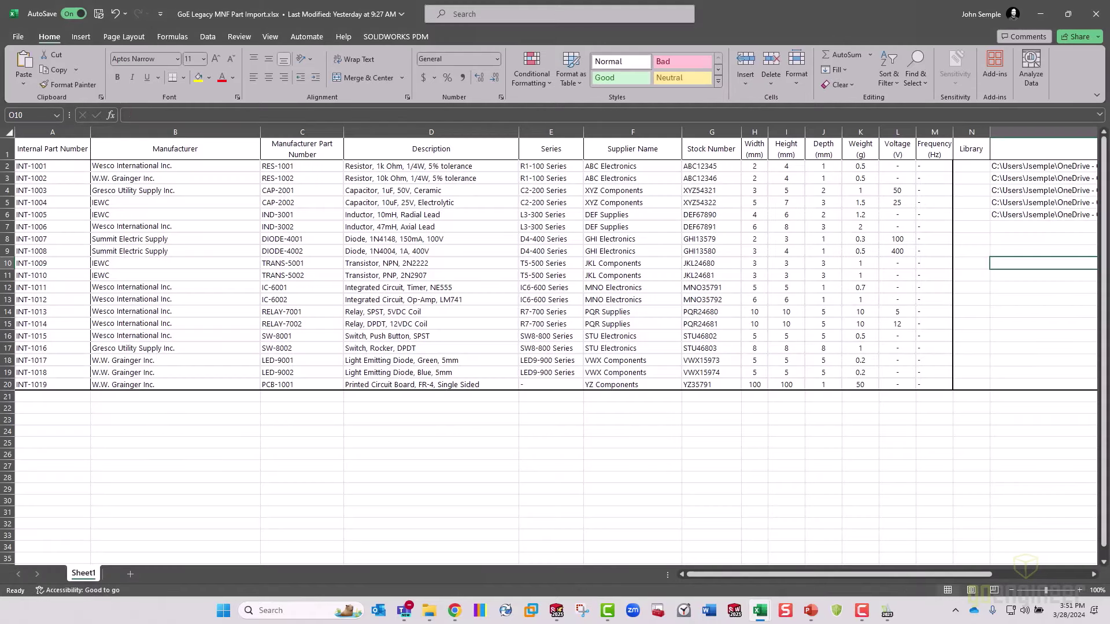
{"action": "left_click", "coordinate": [1039, 13]}
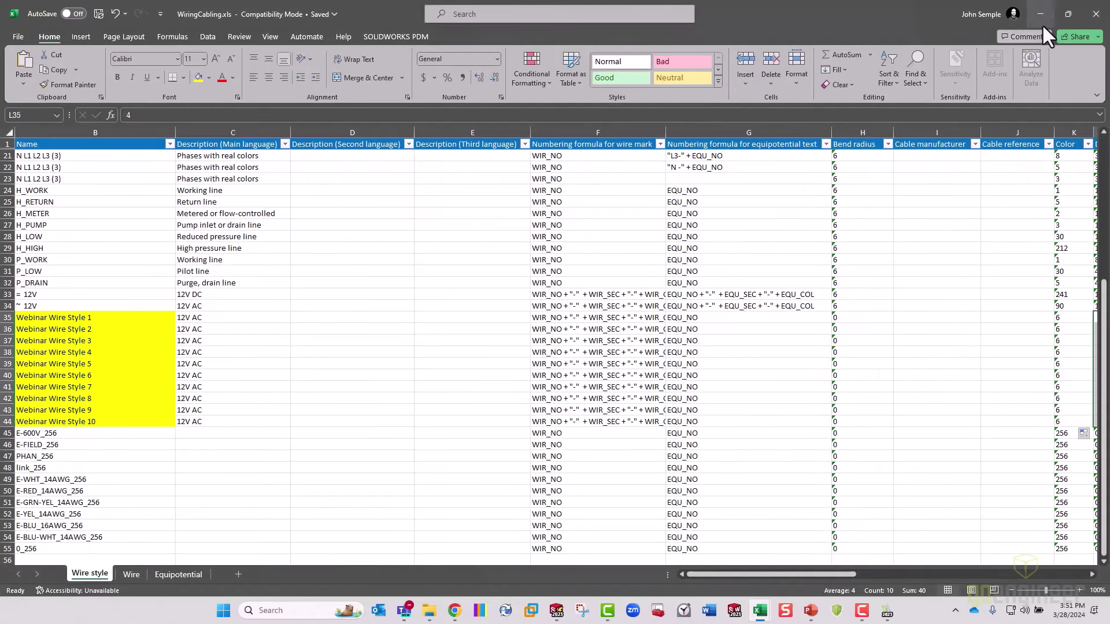
{"action": "left_click", "coordinate": [1040, 14]}
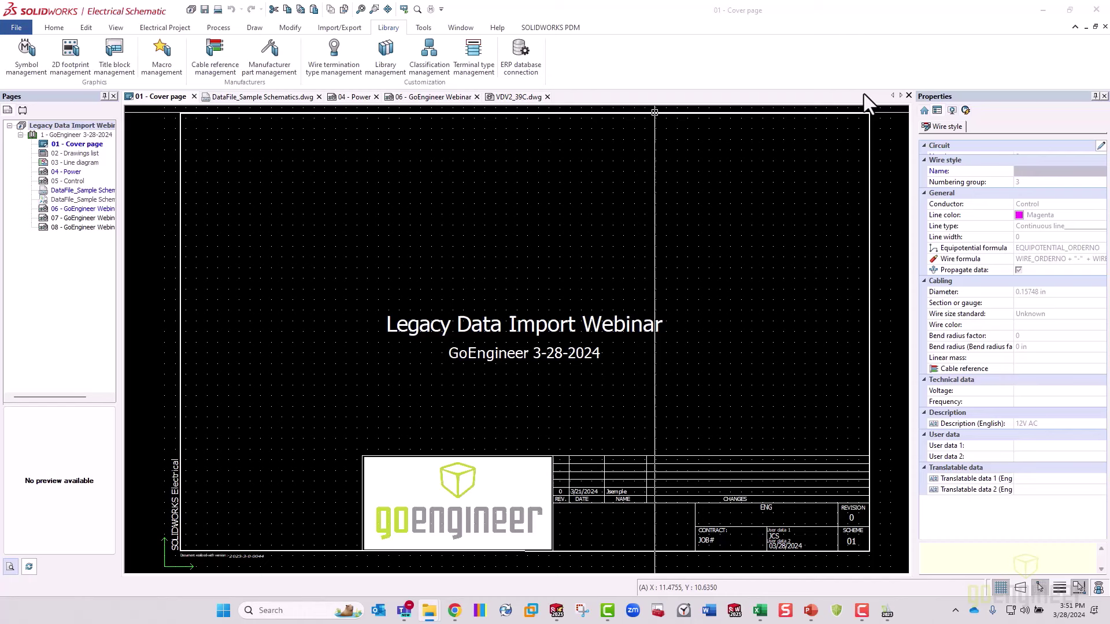
Open the schematic drawing 07 - GoEngineer Webinar at its motor control panel protection circuit
{"action": "left_click", "coordinate": [81, 218]}
{"action": "double_click", "coordinate": [81, 218]}
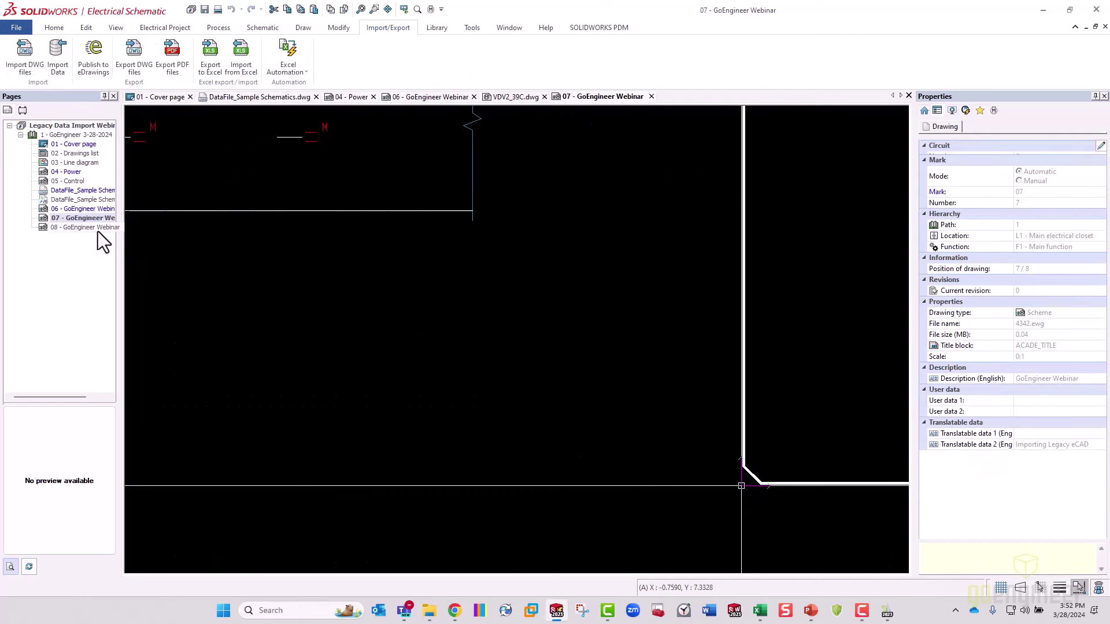
{"action": "scroll", "coordinate": [383, 389], "scroll_direction": "up", "scroll_amount": 5}
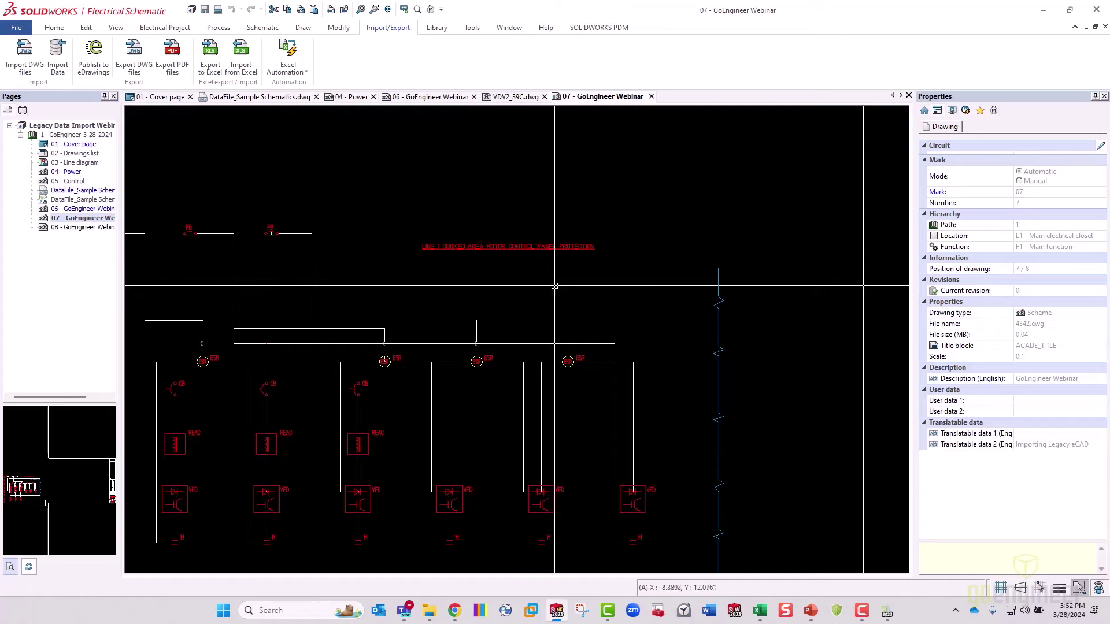
Replace the PHAN_256 style of the long horizontal wire with the Control style of Webinar Wire Style 1 across the whole project
{"action": "left_click", "coordinate": [522, 283]}
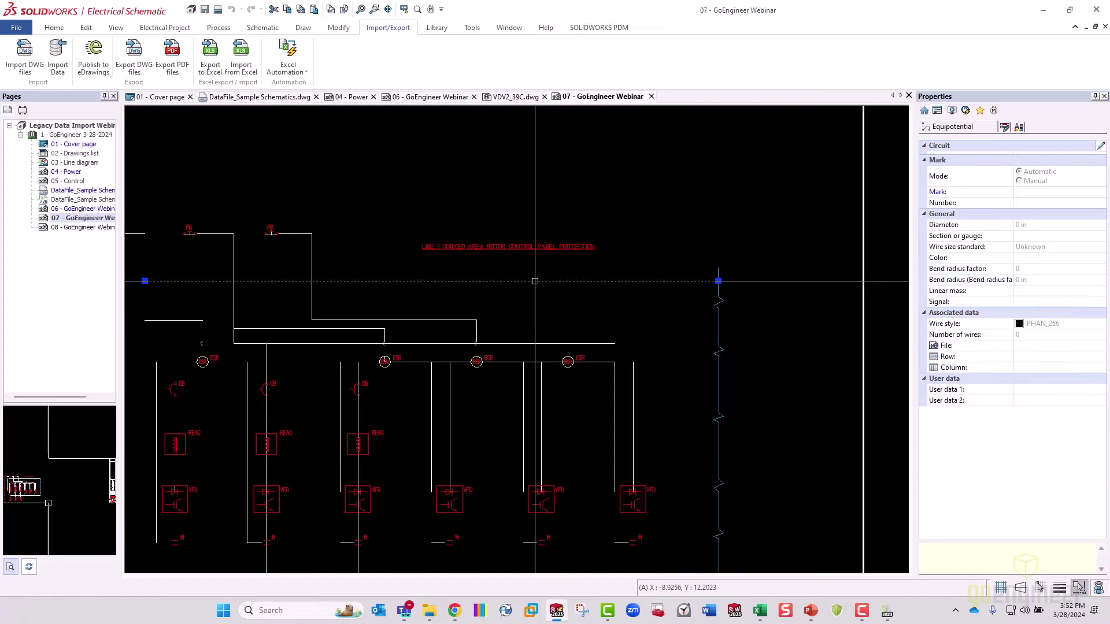
{"action": "right_click", "coordinate": [538, 281]}
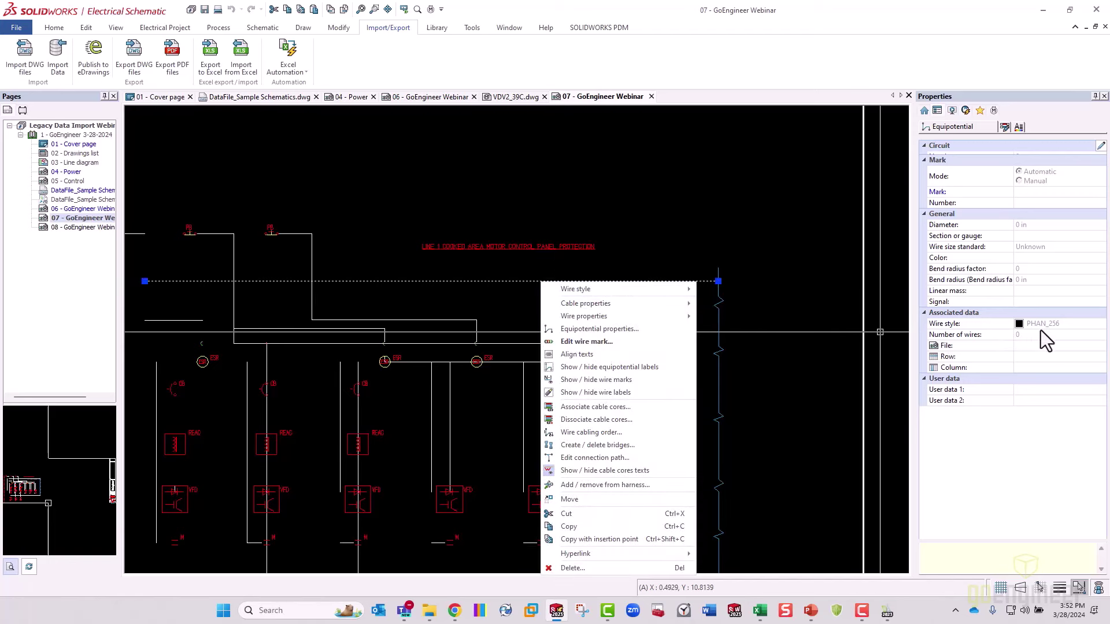
{"action": "mouse_move", "coordinate": [682, 289]}
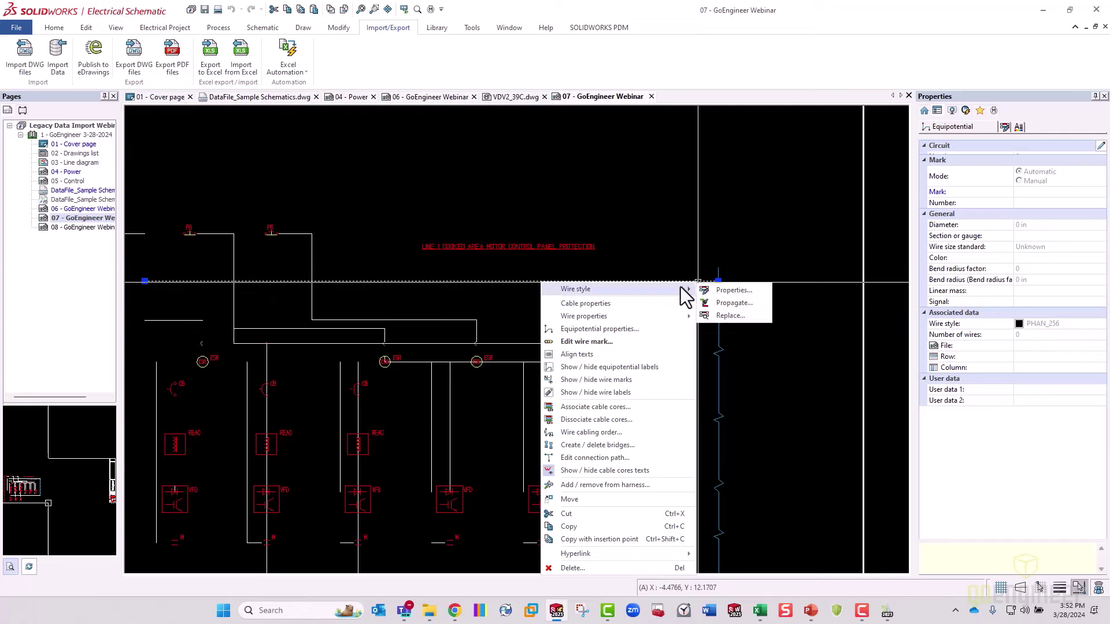
{"action": "left_click", "coordinate": [727, 315]}
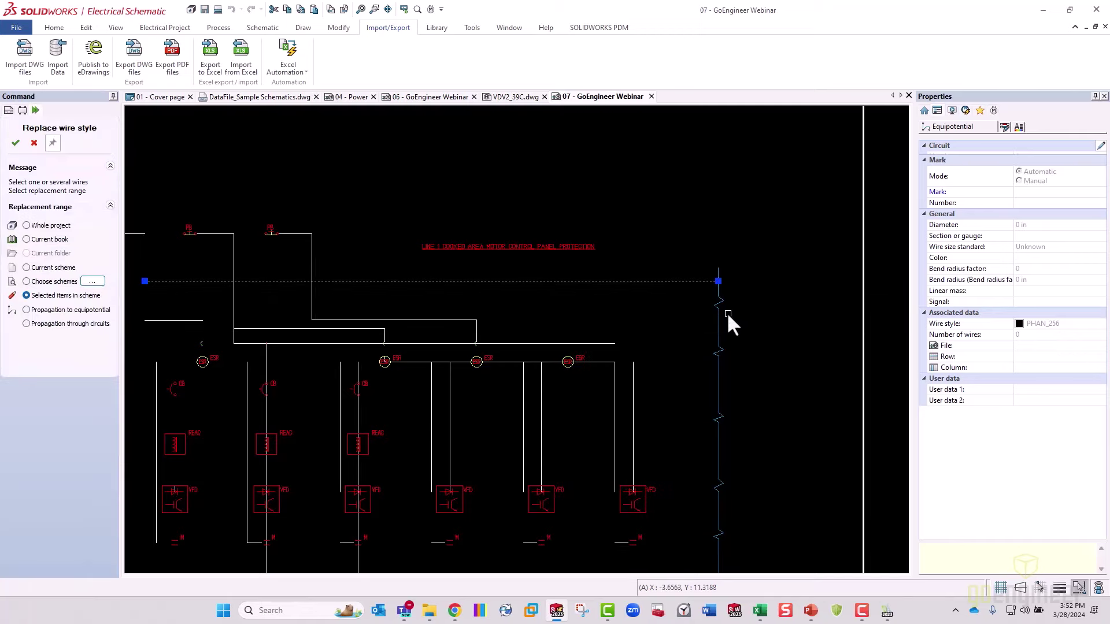
{"action": "left_click", "coordinate": [43, 226]}
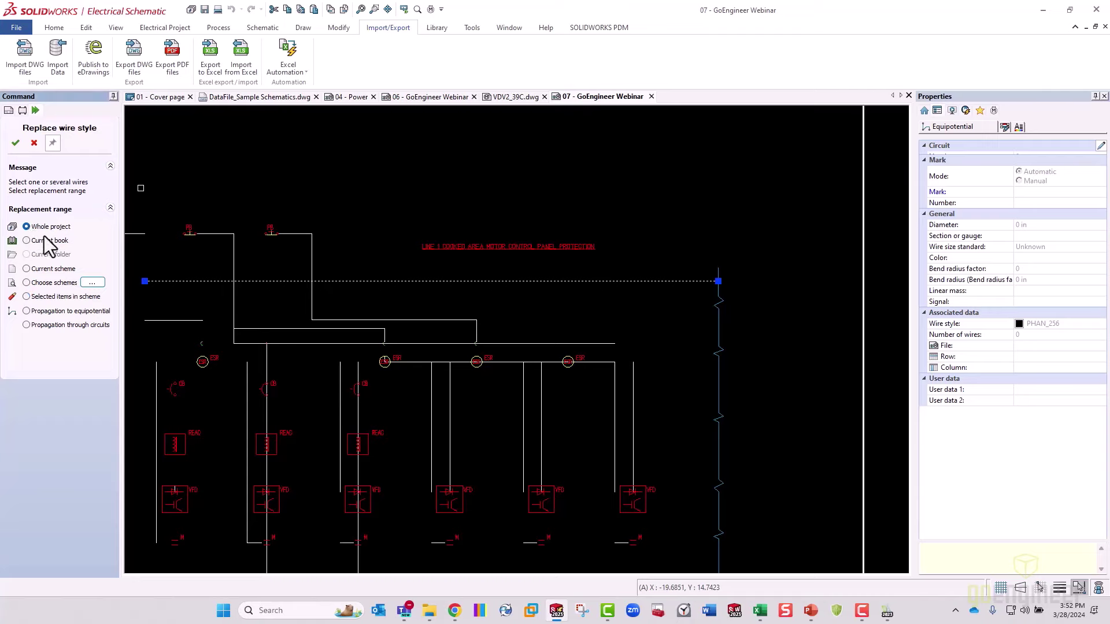
{"action": "left_click", "coordinate": [16, 143]}
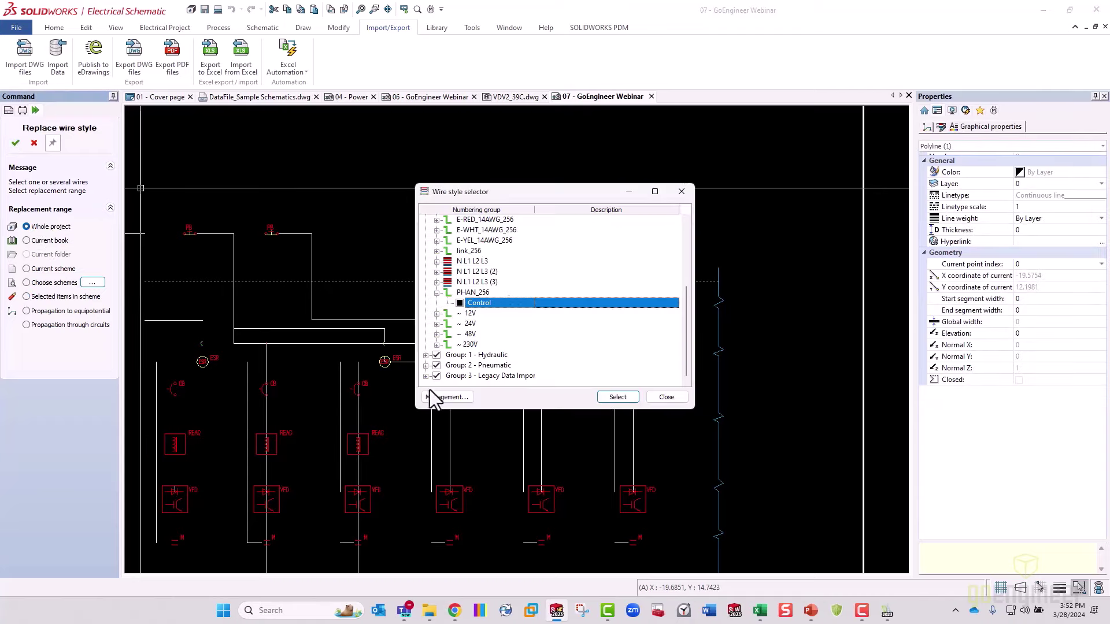
{"action": "left_click", "coordinate": [425, 376]}
{"action": "left_click", "coordinate": [515, 284]}
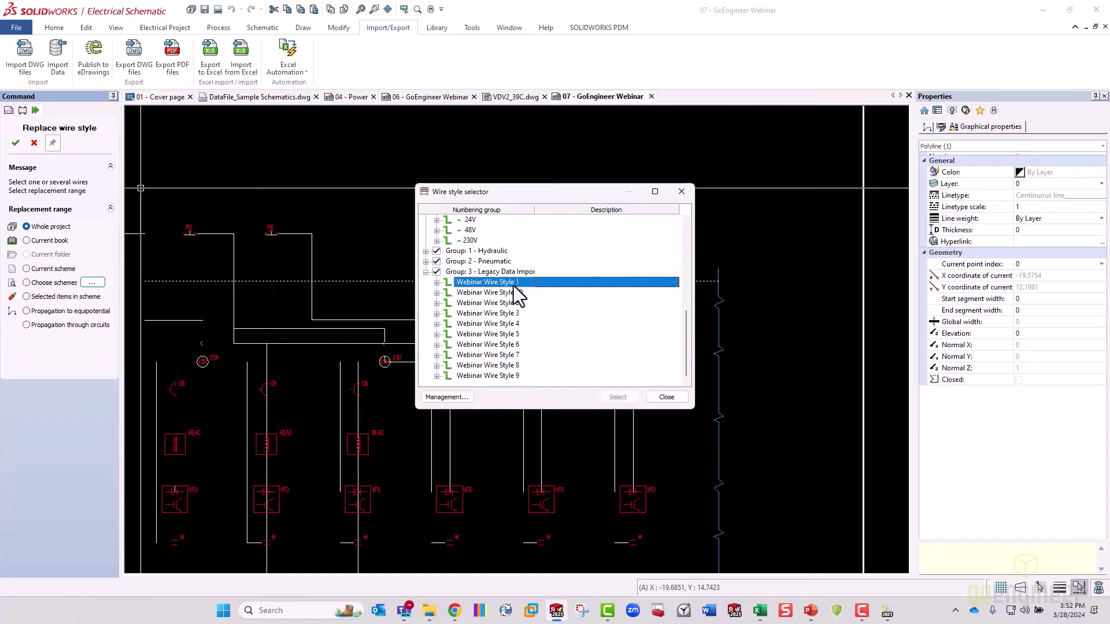
{"action": "double_click", "coordinate": [514, 284]}
{"action": "left_click", "coordinate": [488, 292]}
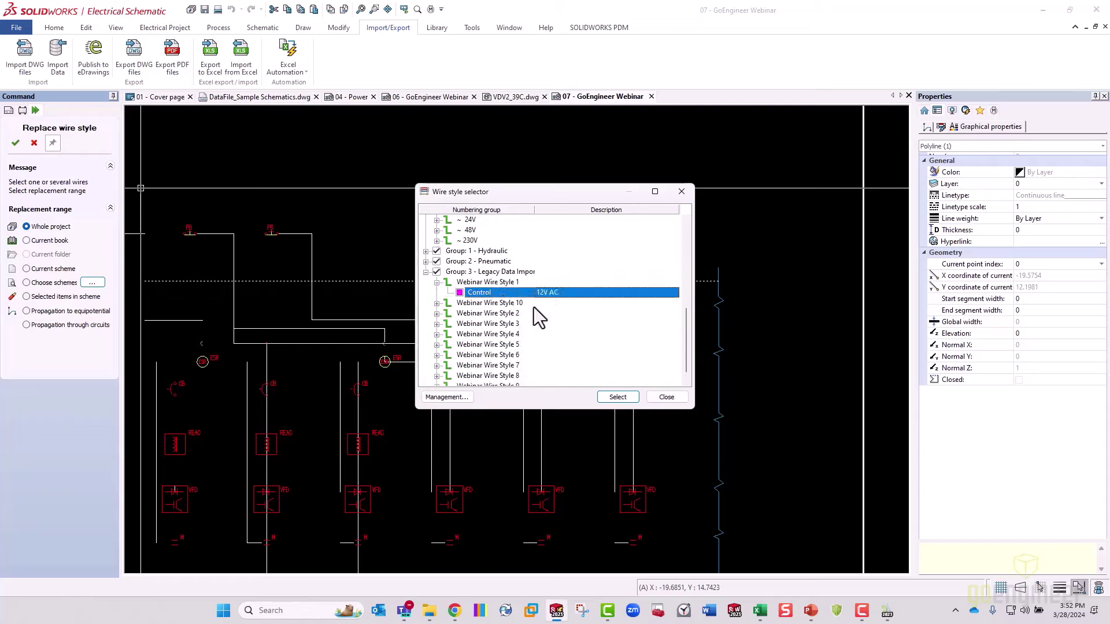
{"action": "left_click", "coordinate": [616, 397]}
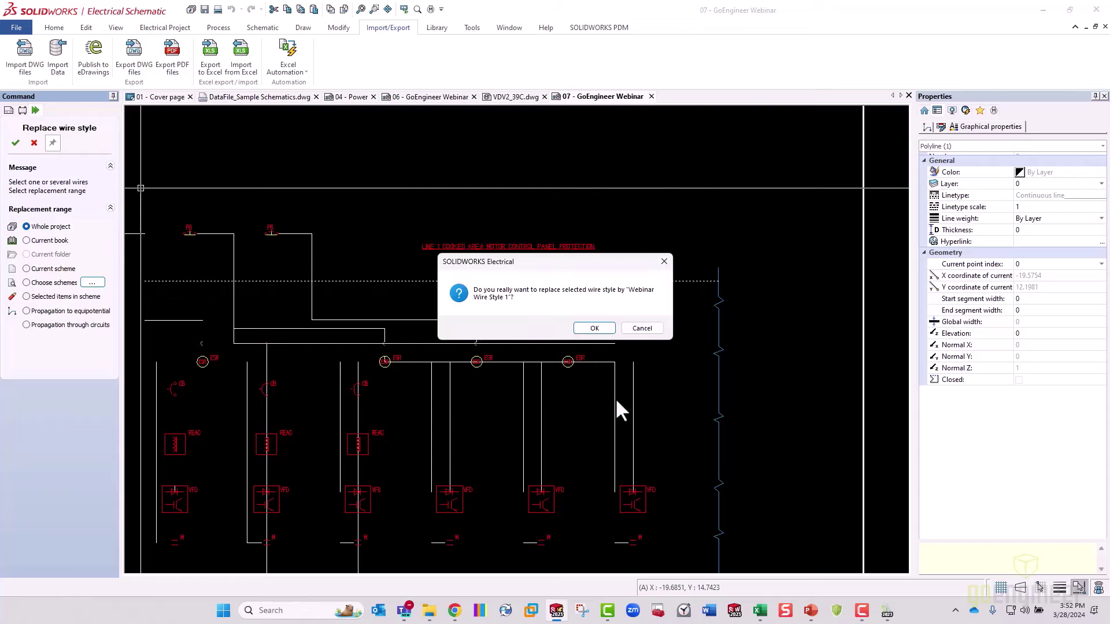
{"action": "left_click", "coordinate": [595, 328]}
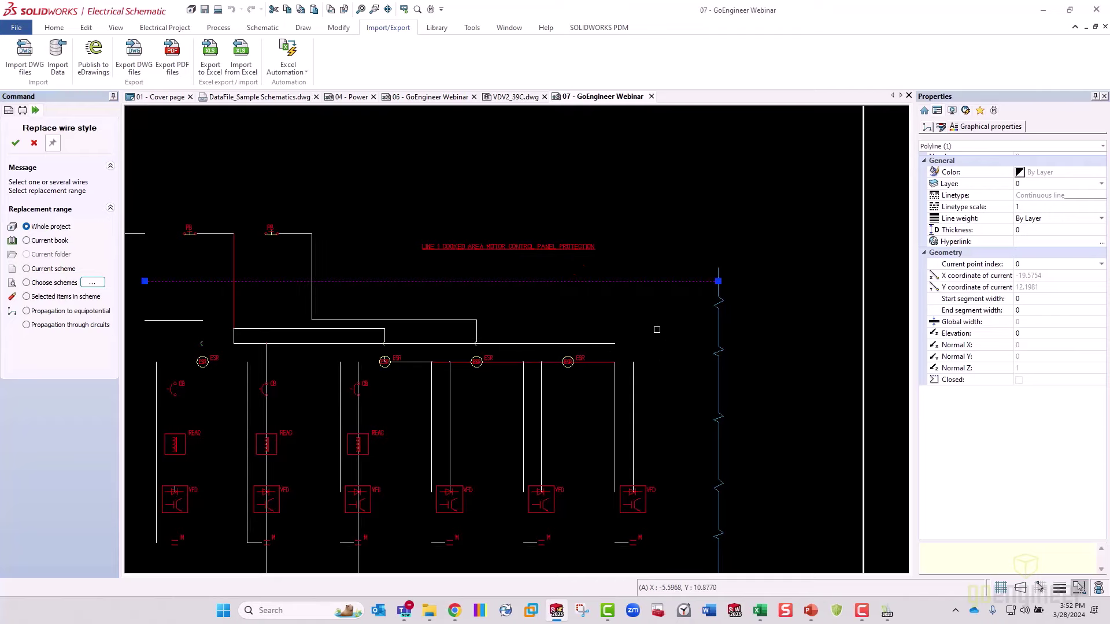
Open the drawing 08 - GoEngineer Webinar and inspect the wires around the uninterruptible power supply
{"action": "left_click", "coordinate": [104, 229]}
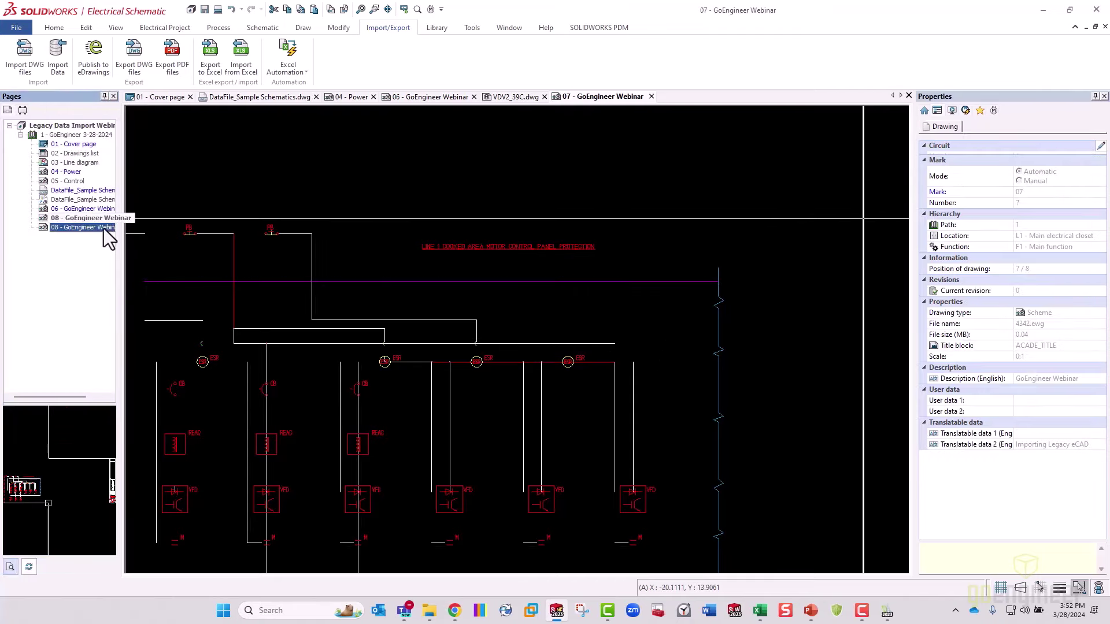
{"action": "double_click", "coordinate": [104, 228]}
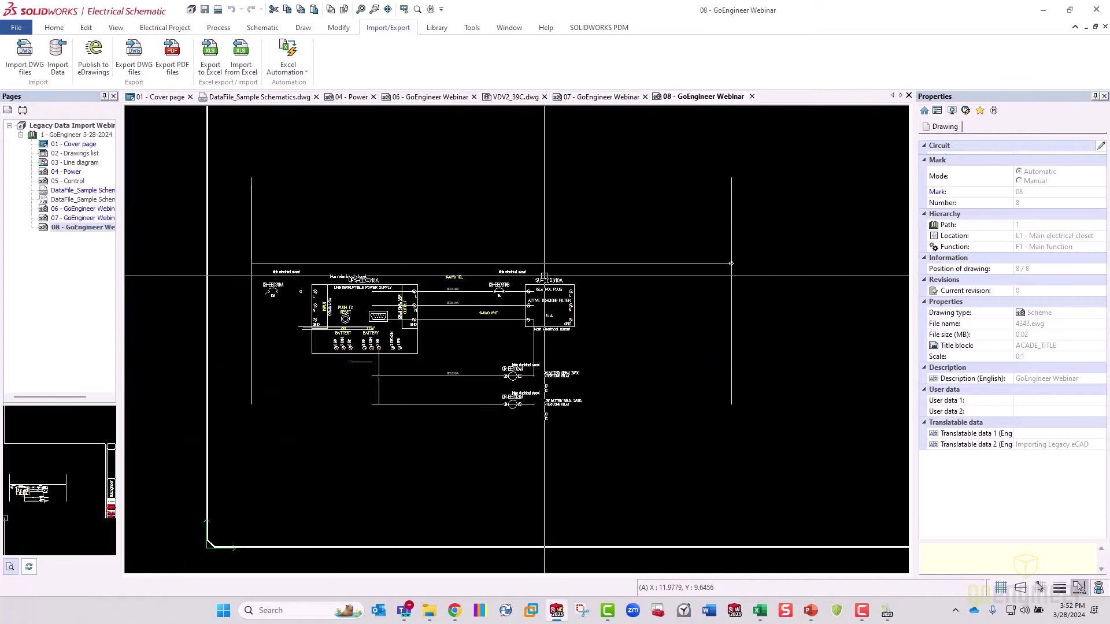
{"action": "scroll", "coordinate": [544, 276], "scroll_direction": "down", "scroll_amount": 3}
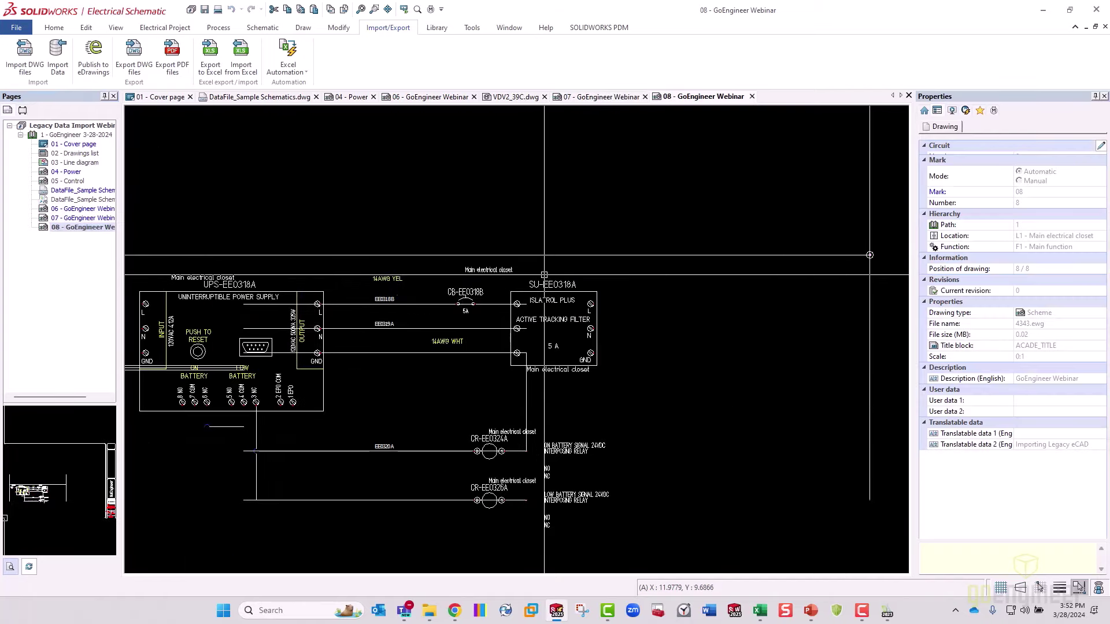
Open drawing 06 - GoEngineer Webinar and start a whole-project wire style replacement from the vertical wire below the second incoming feed
{"action": "double_click", "coordinate": [98, 210]}
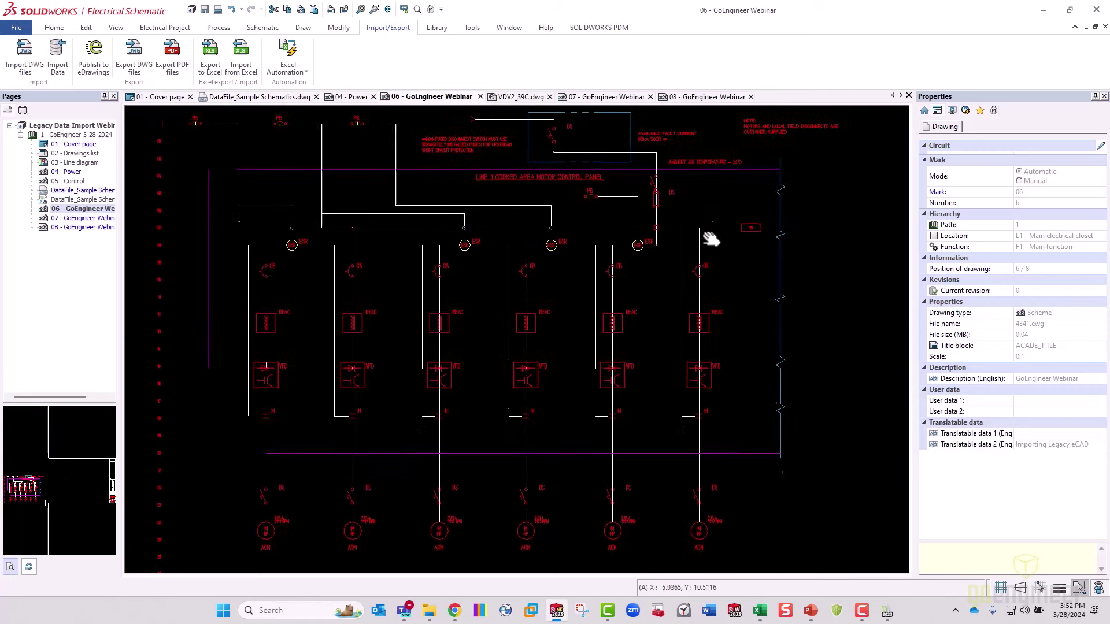
{"action": "middle_click_drag", "start_coordinate": [711, 238], "coordinate": [705, 306]}
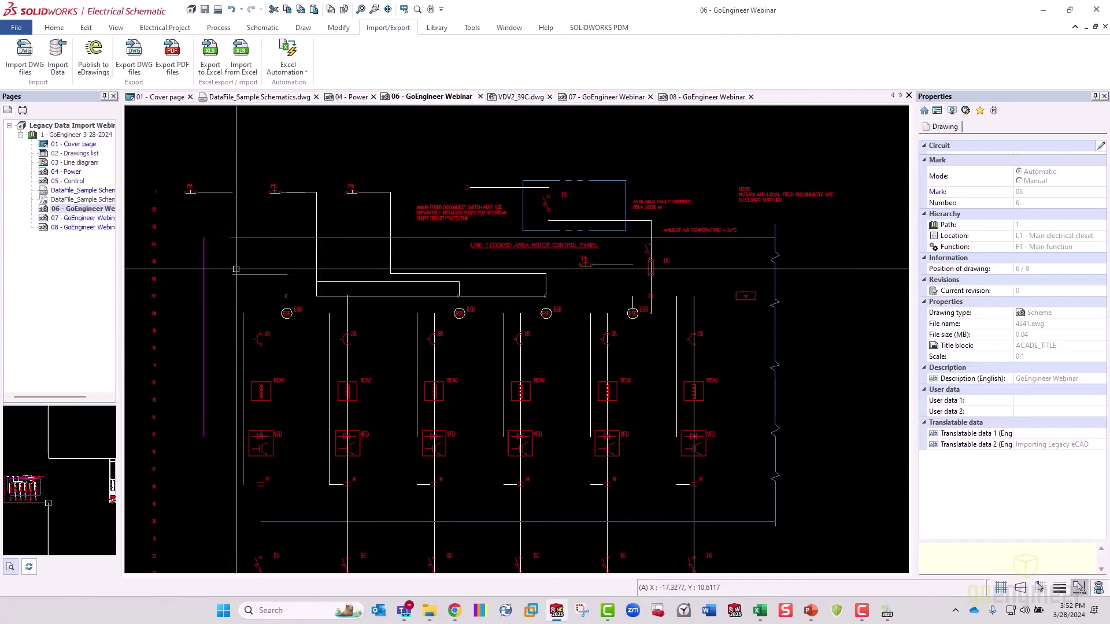
{"action": "left_click", "coordinate": [316, 215]}
{"action": "right_click", "coordinate": [316, 215]}
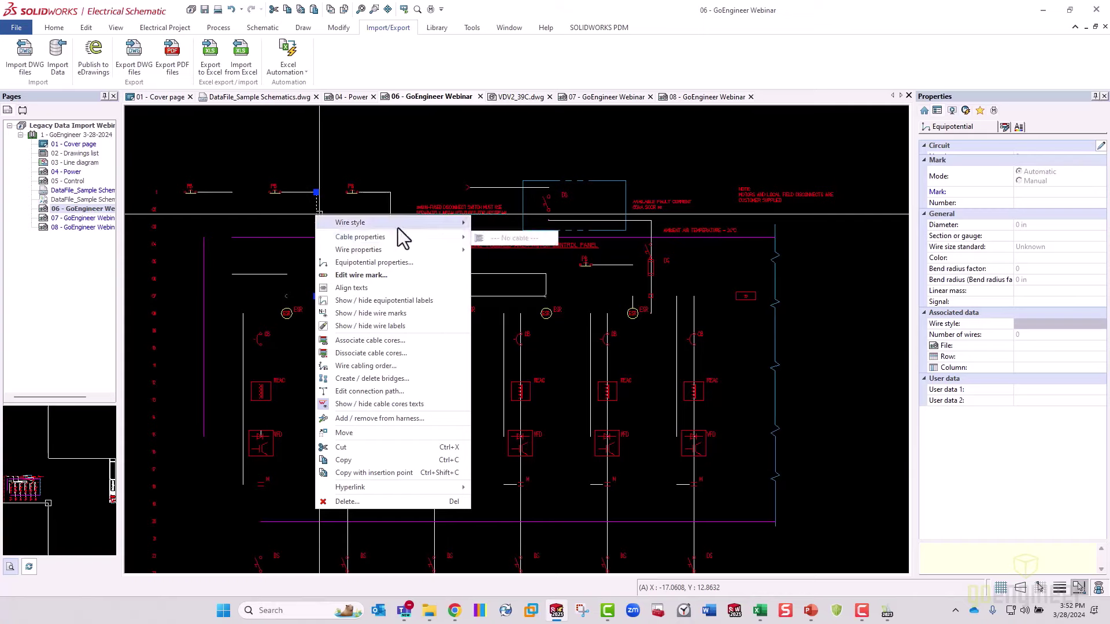
{"action": "mouse_move", "coordinate": [416, 221]}
{"action": "left_click", "coordinate": [515, 245]}
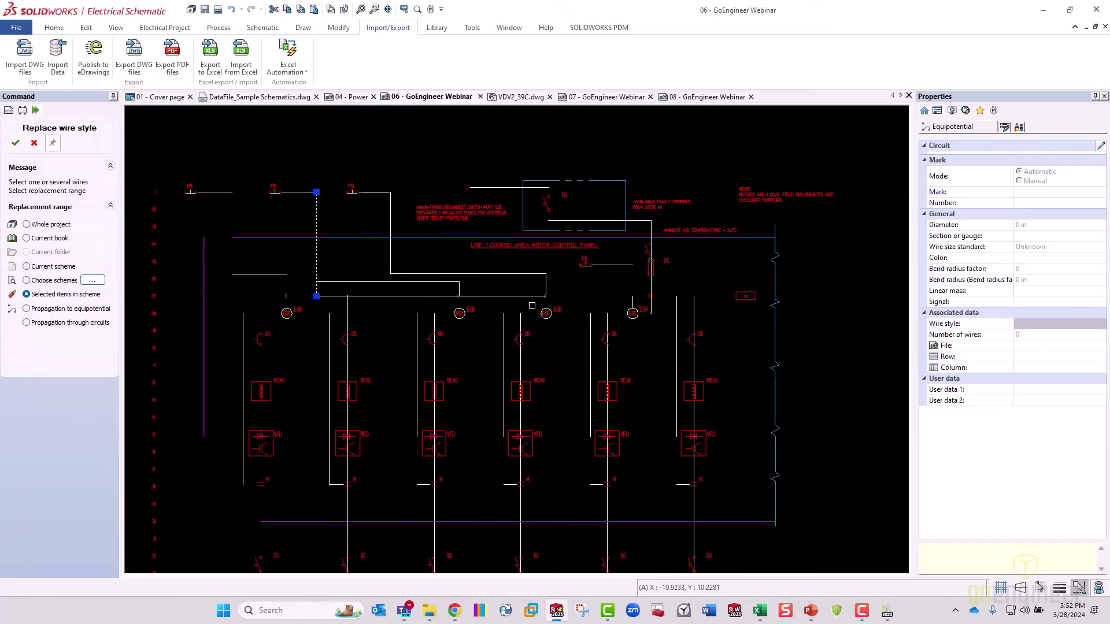
{"action": "left_click", "coordinate": [51, 225]}
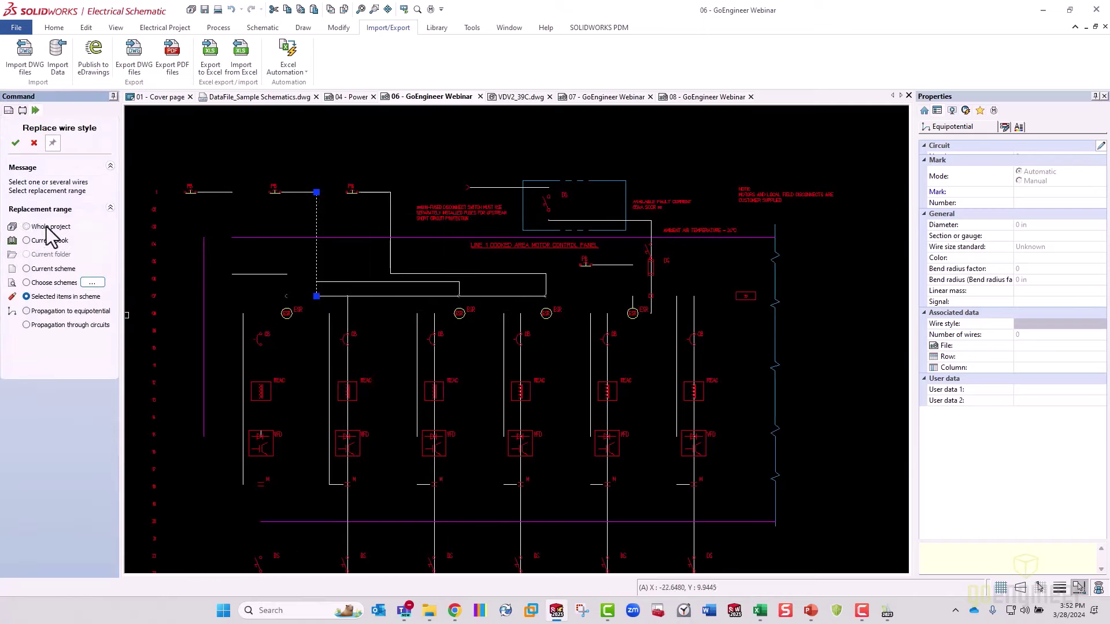
{"action": "left_click", "coordinate": [88, 282]}
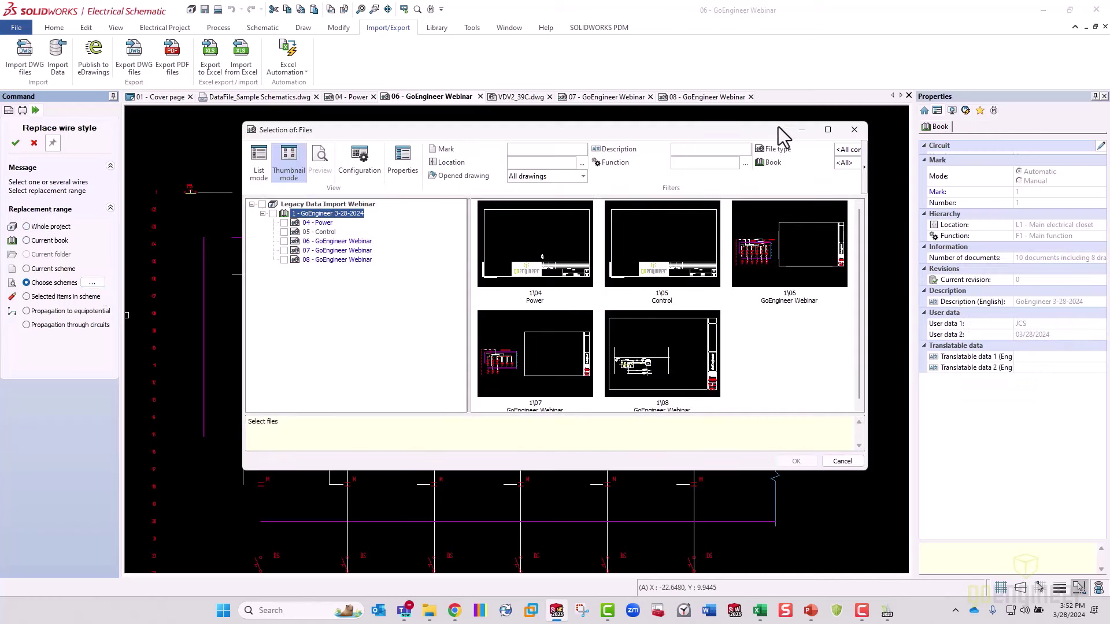
{"action": "left_click", "coordinate": [854, 130]}
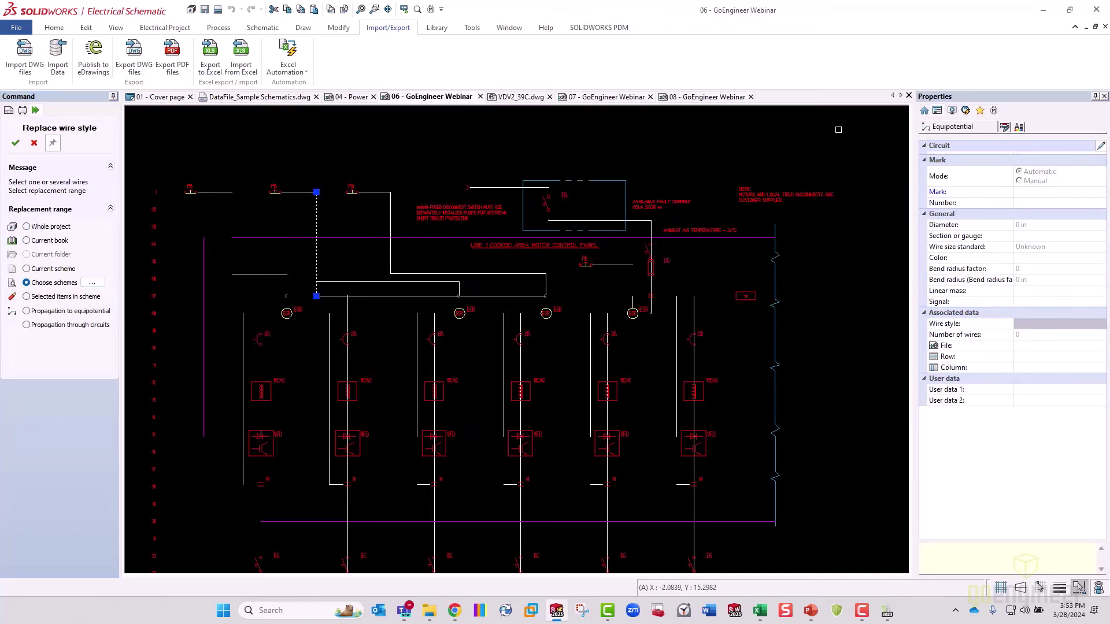
{"action": "left_click", "coordinate": [15, 142]}
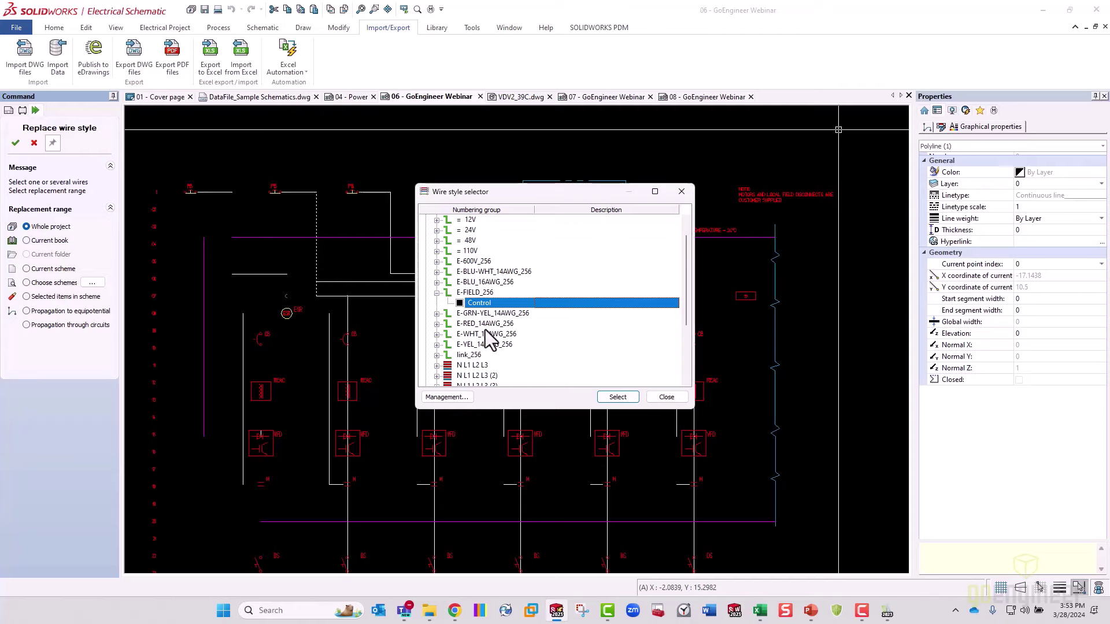
Replace the selected wire's style with the 12V AC Control style of Webinar Wire Style 9 from Group 3 - Legacy Data Import
{"action": "scroll", "coordinate": [490, 340], "scroll_direction": "down", "scroll_amount": 8}
{"action": "left_click", "coordinate": [429, 376]}
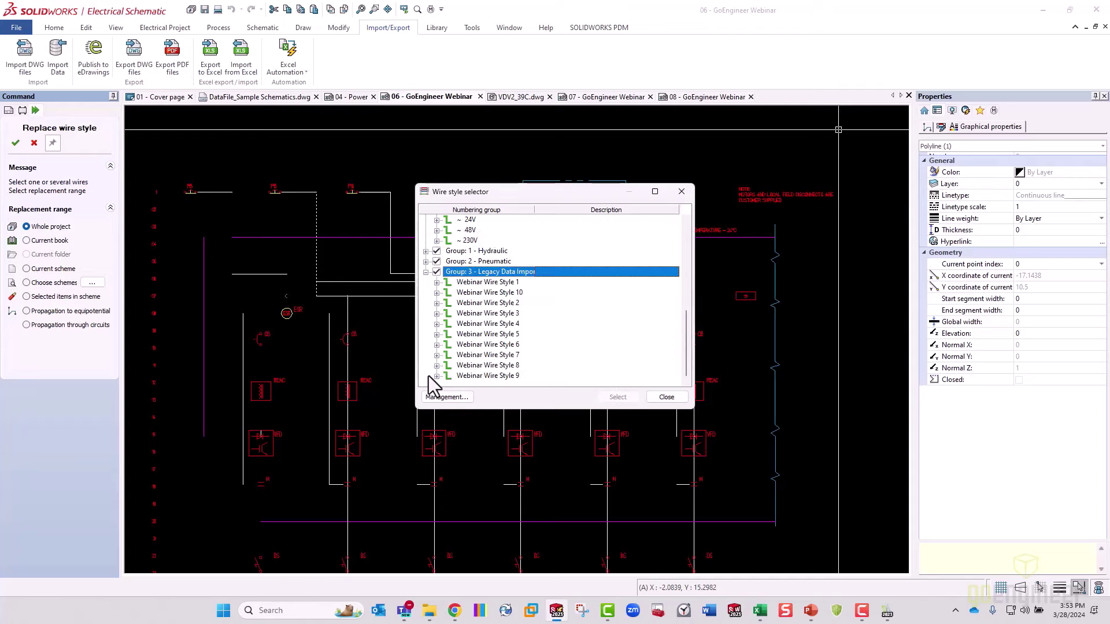
{"action": "left_click", "coordinate": [489, 375]}
{"action": "left_click", "coordinate": [437, 376]}
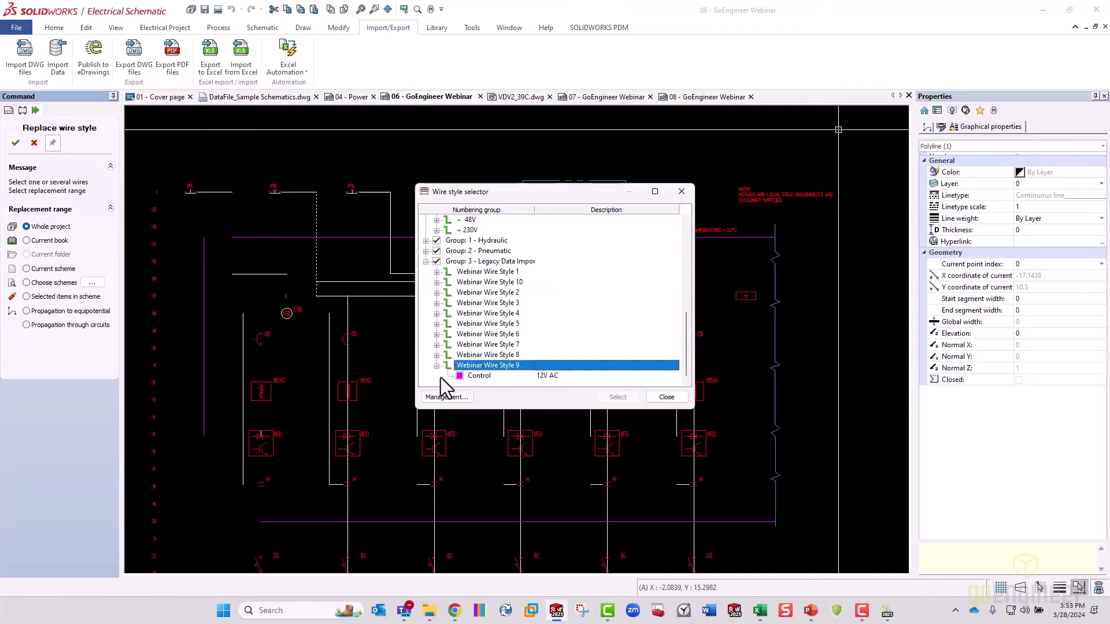
{"action": "left_click", "coordinate": [543, 376]}
{"action": "left_click", "coordinate": [616, 397]}
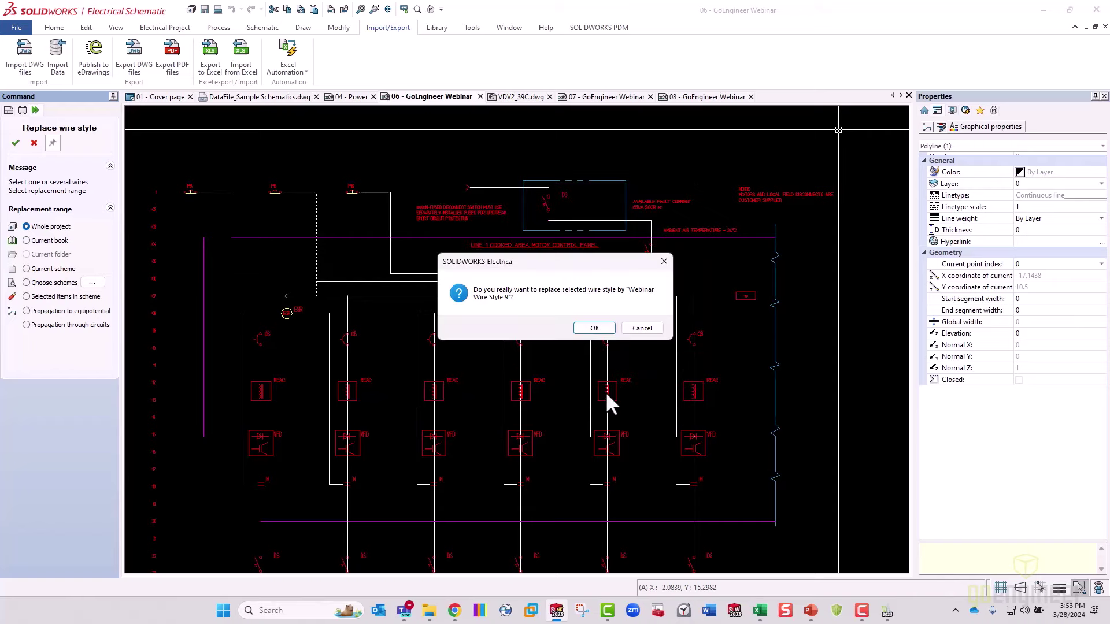
{"action": "left_click", "coordinate": [611, 328]}
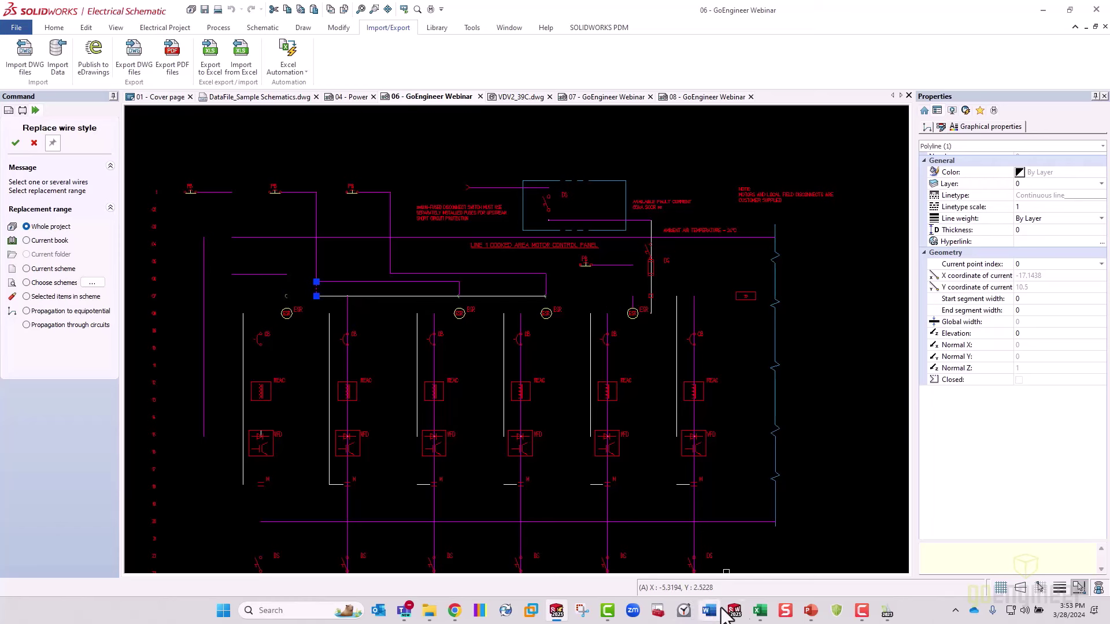
Switch to the Excel workbook GoE Legacy MNF Part Import.xlsx and review its manufacturer, part number, supplier and dimension columns
{"action": "mouse_move", "coordinate": [759, 615]}
{"action": "left_click", "coordinate": [829, 534]}
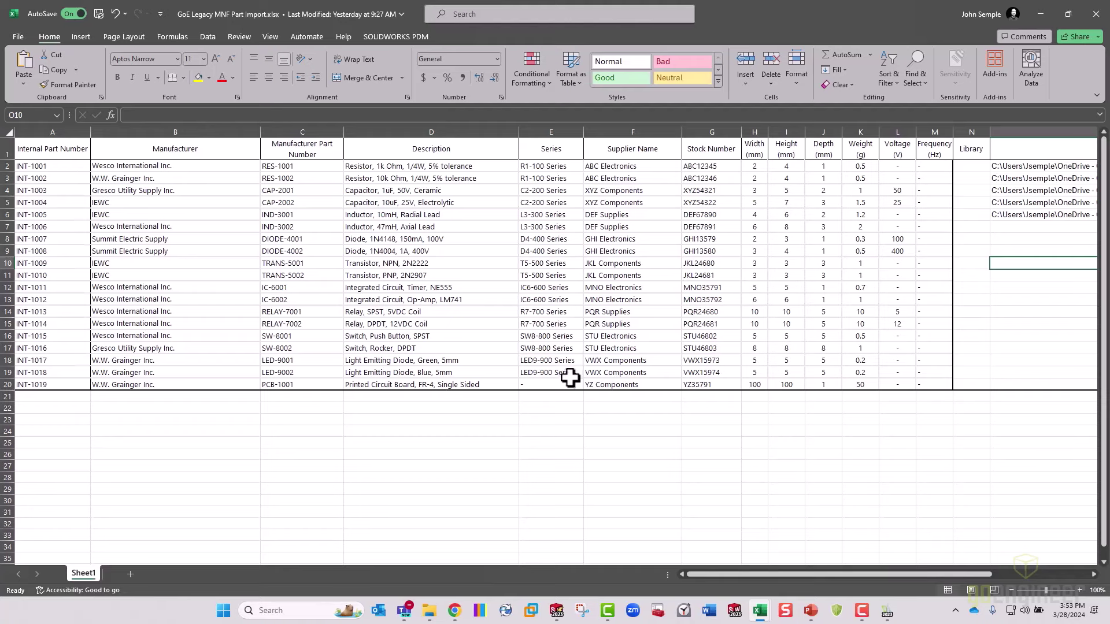
{"action": "left_click_drag", "start_coordinate": [304, 167], "coordinate": [314, 379]}
{"action": "left_click_drag", "start_coordinate": [200, 177], "coordinate": [176, 385]}
{"action": "left_click", "coordinate": [666, 408]}
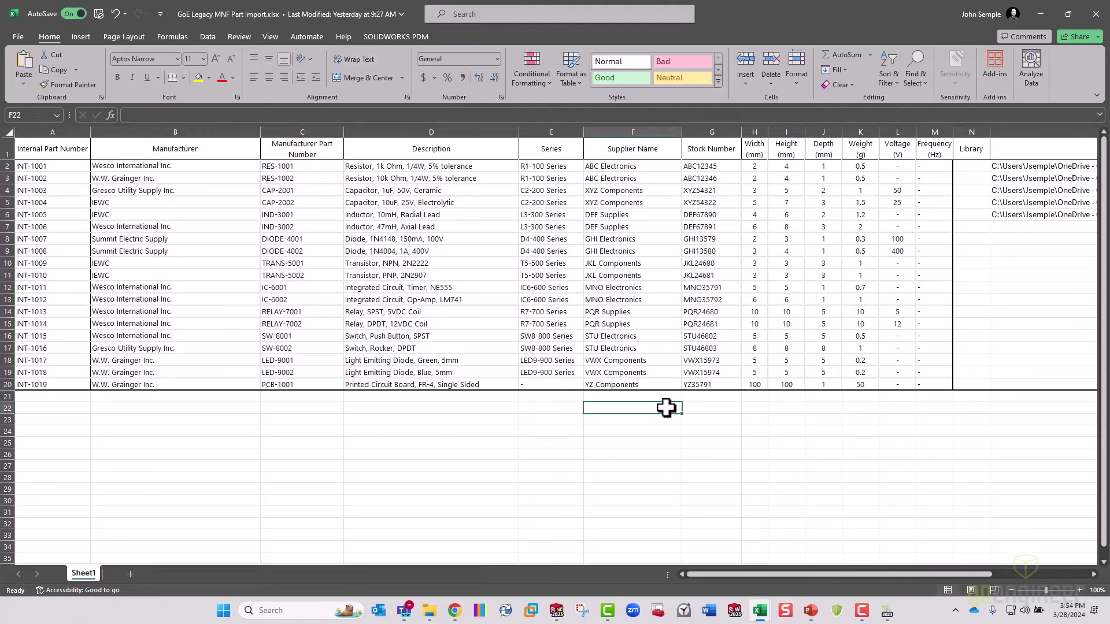
{"action": "left_click_drag", "start_coordinate": [647, 169], "coordinate": [586, 298]}
{"action": "left_click", "coordinate": [753, 171]}
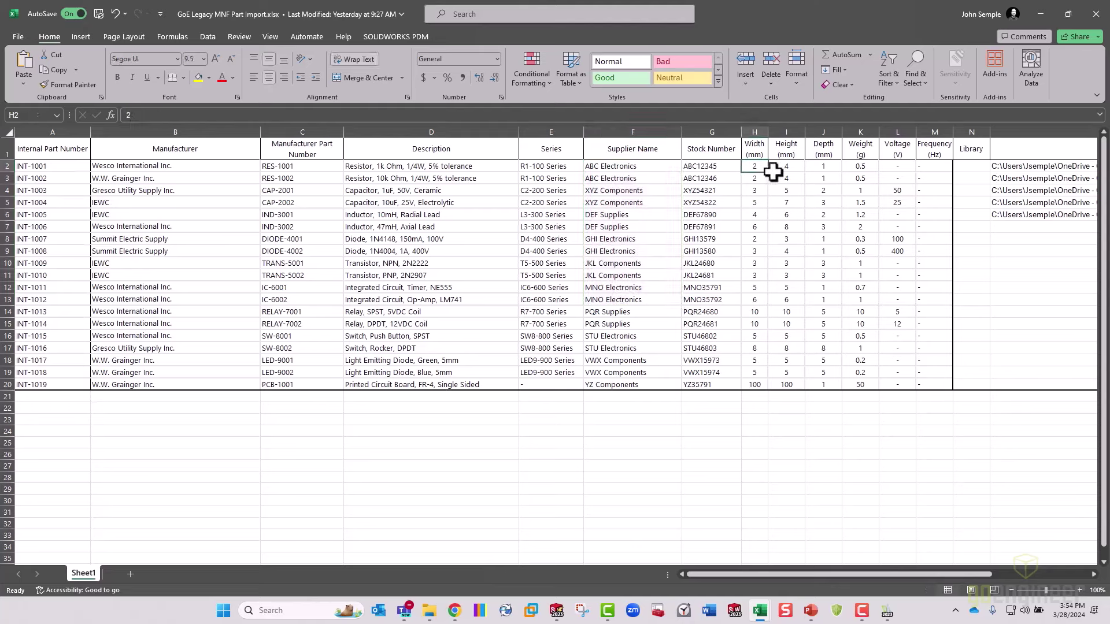
{"action": "left_click", "coordinate": [774, 168]}
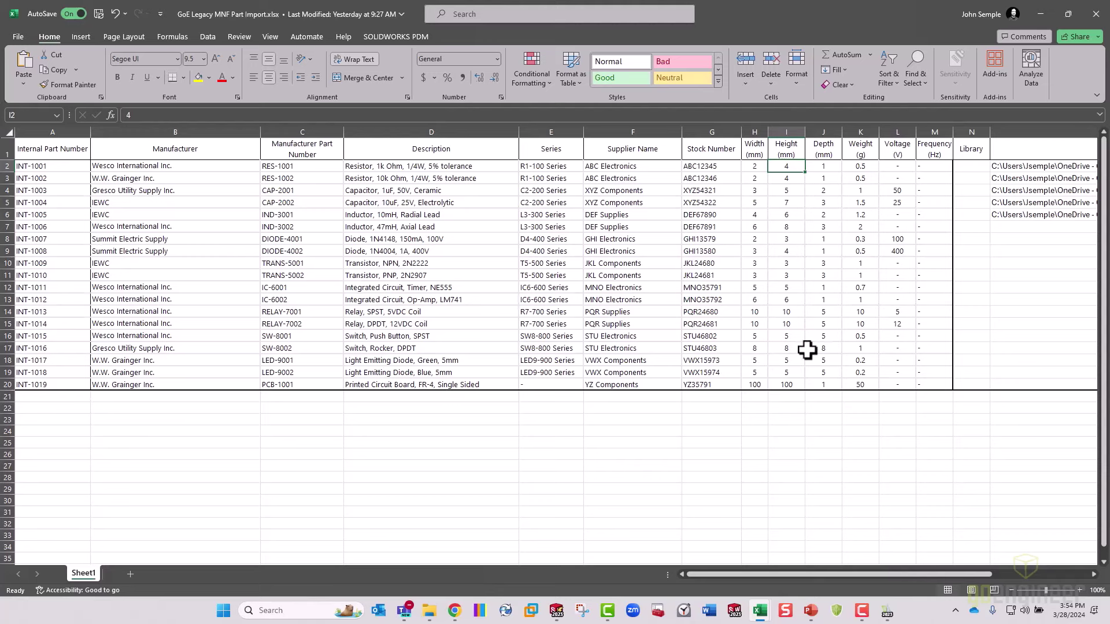
Switch back to SOLIDWORKS Electrical and start a manufacturer parts import from the manufacturer part management
{"action": "left_click", "coordinate": [557, 617]}
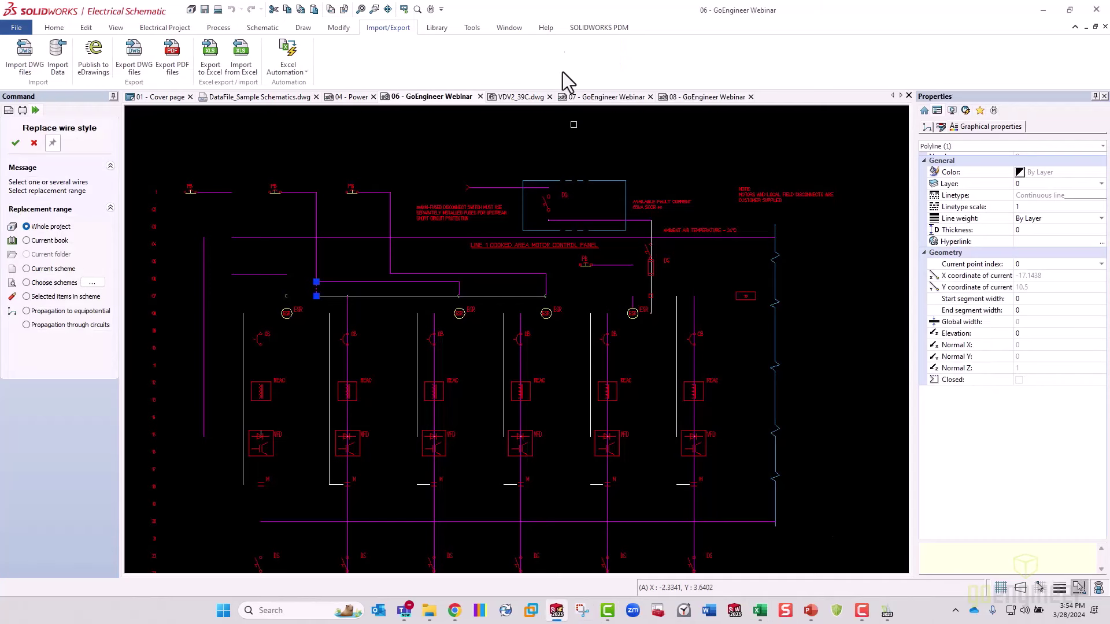
{"action": "left_click", "coordinate": [436, 30]}
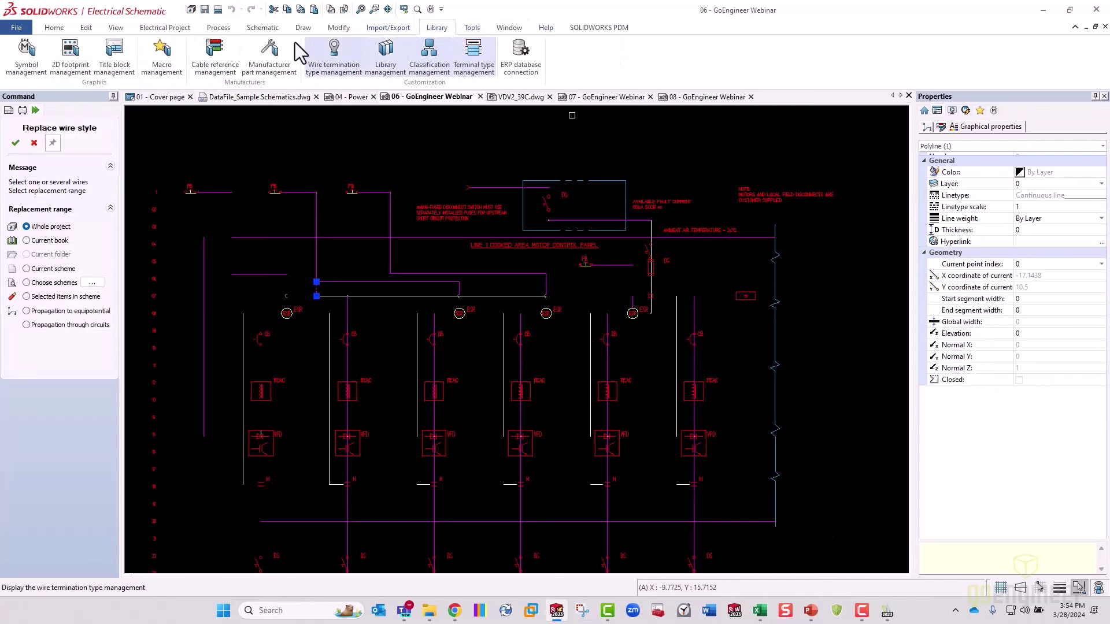
{"action": "left_click", "coordinate": [269, 55]}
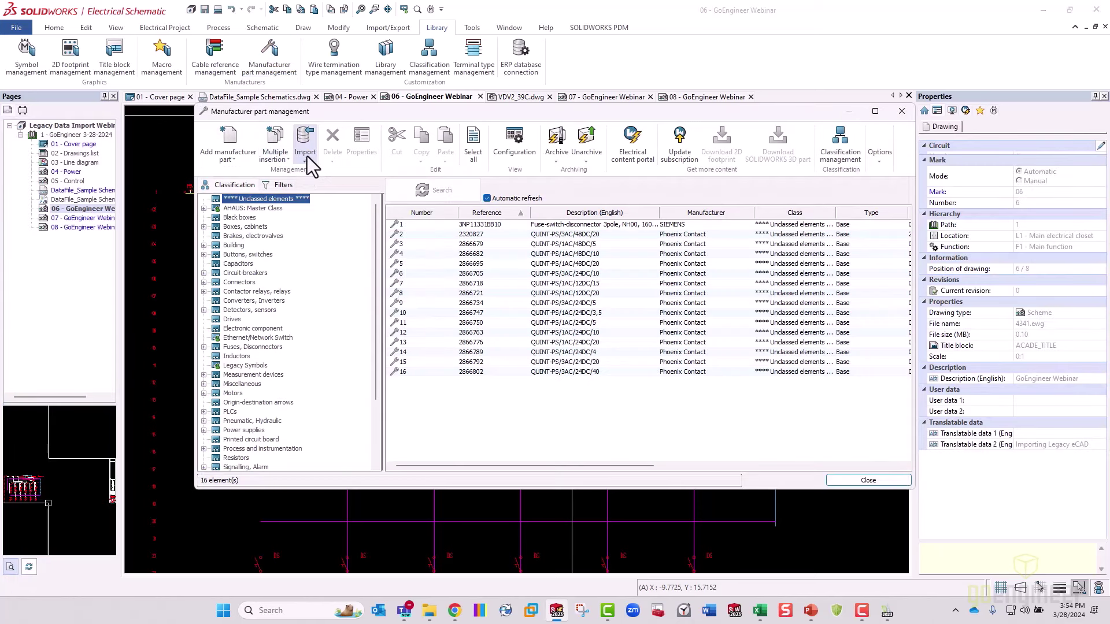
{"action": "left_click", "coordinate": [305, 159]}
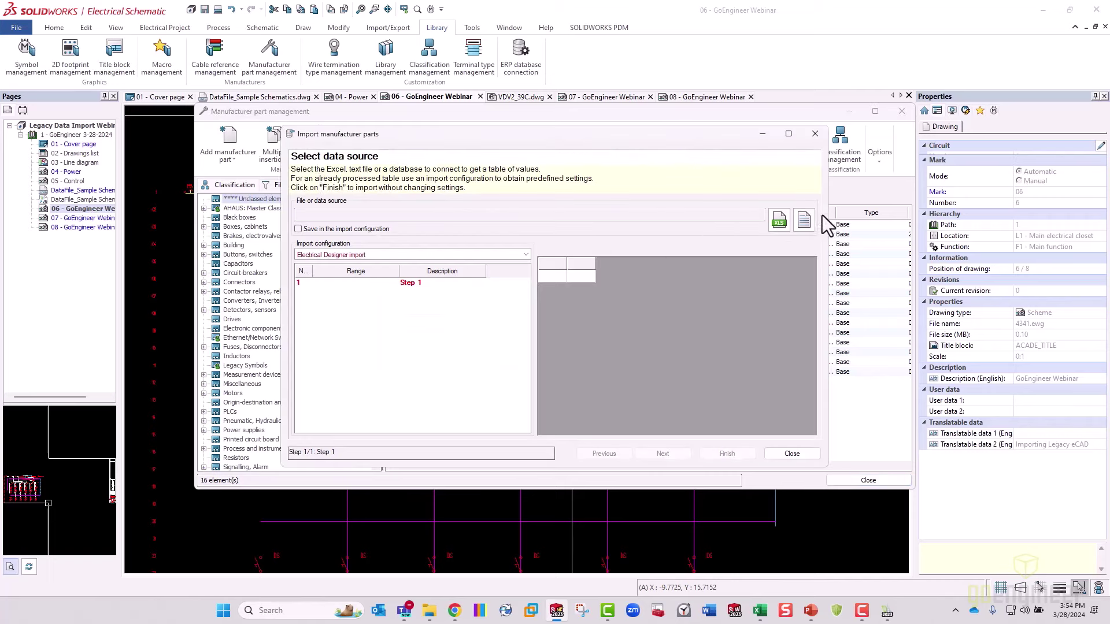
Try to load GoE Legacy MNF Part Import.xlsx from the 5 - MNF Part Import folder as the Excel data source
{"action": "left_click", "coordinate": [778, 220]}
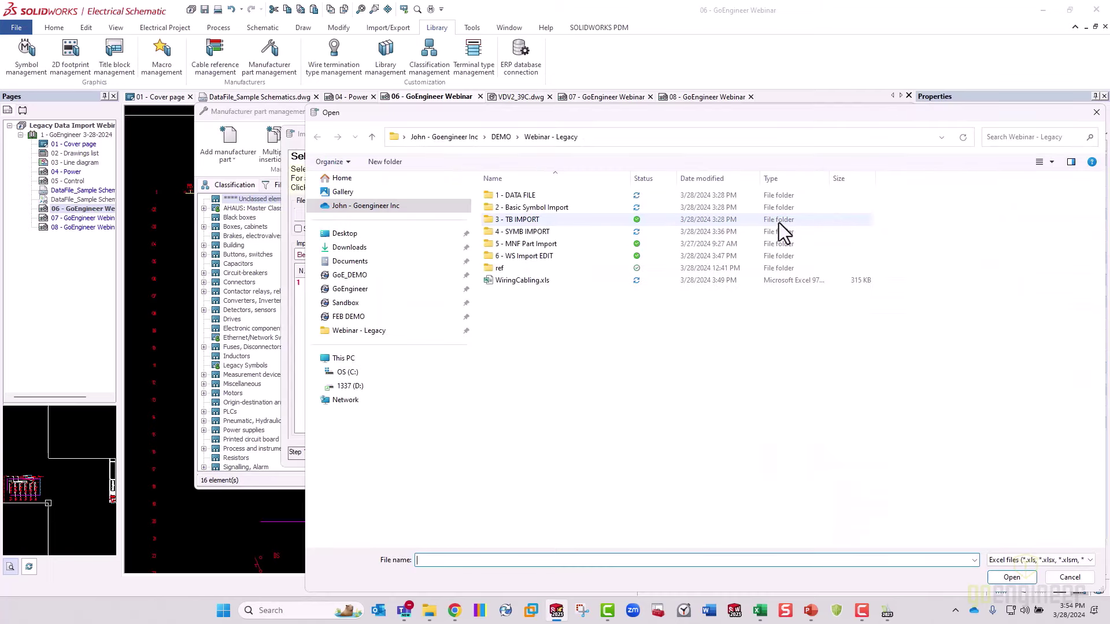
{"action": "double_click", "coordinate": [551, 244]}
{"action": "left_click", "coordinate": [537, 207]}
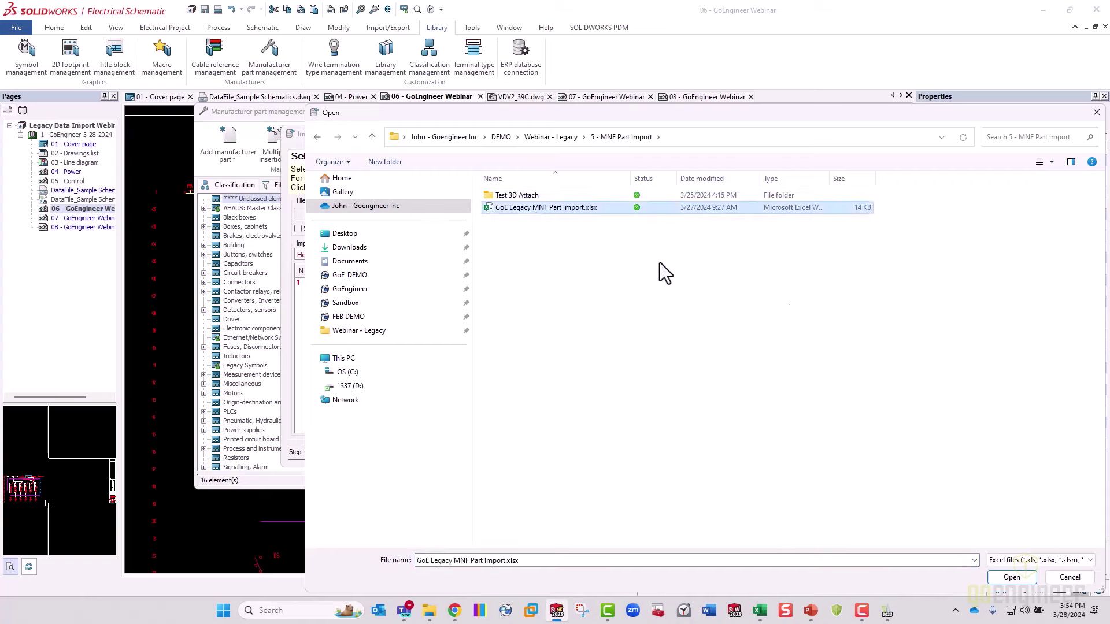
{"action": "left_click", "coordinate": [1005, 576]}
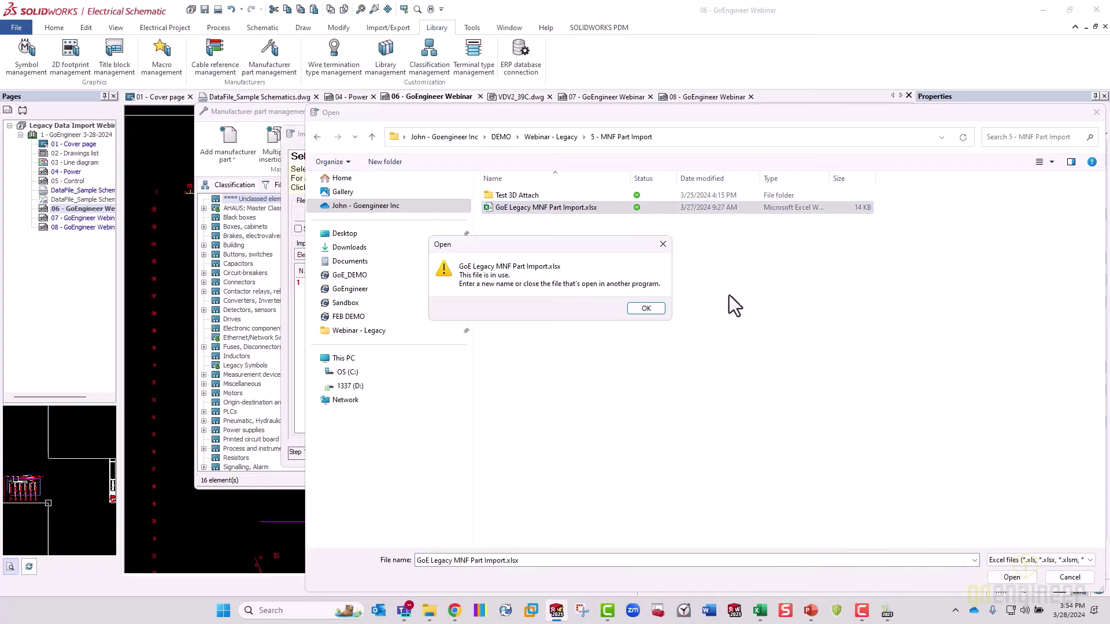
Close the GoE Legacy MNF Part Import.xlsx workbook in Excel and load that file as the import's data source
{"action": "mouse_move", "coordinate": [775, 608]}
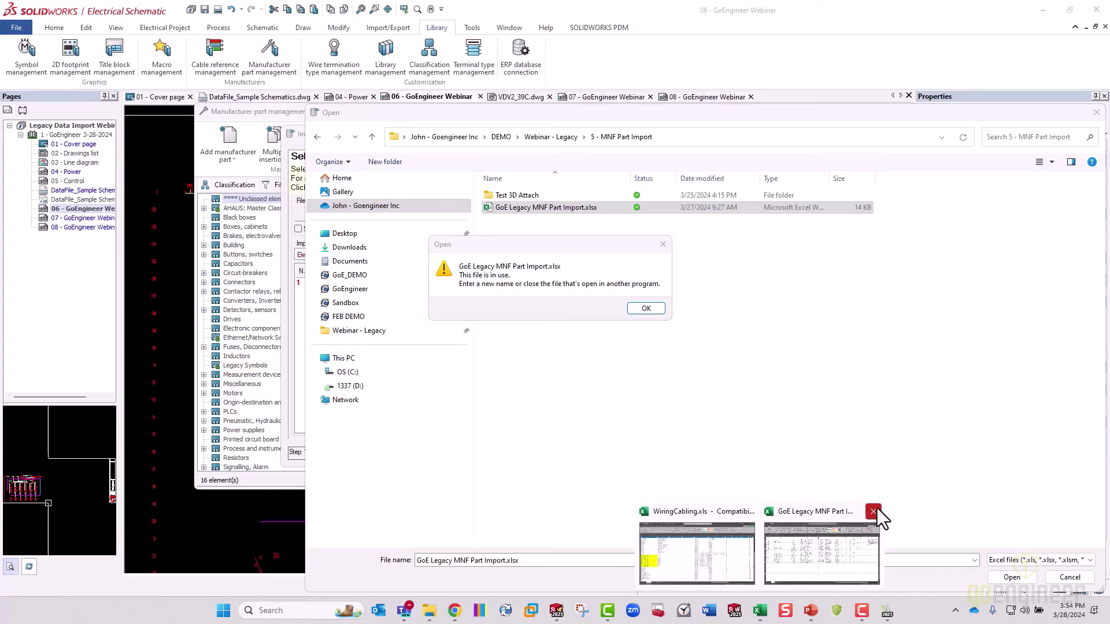
{"action": "left_click", "coordinate": [872, 512]}
{"action": "left_click", "coordinate": [650, 308]}
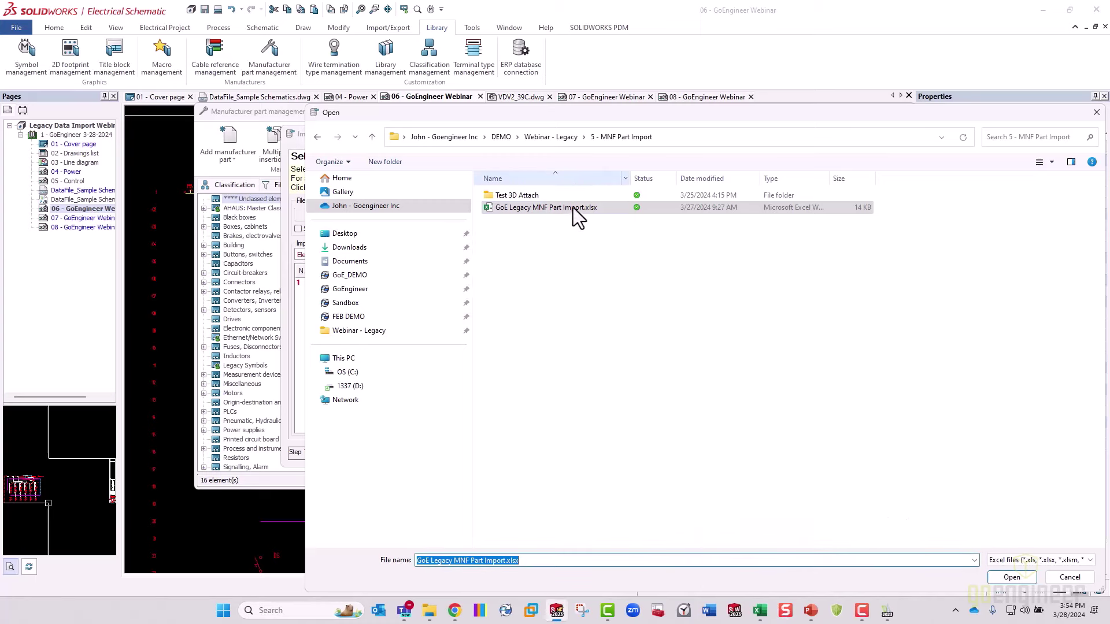
{"action": "left_click", "coordinate": [1011, 577]}
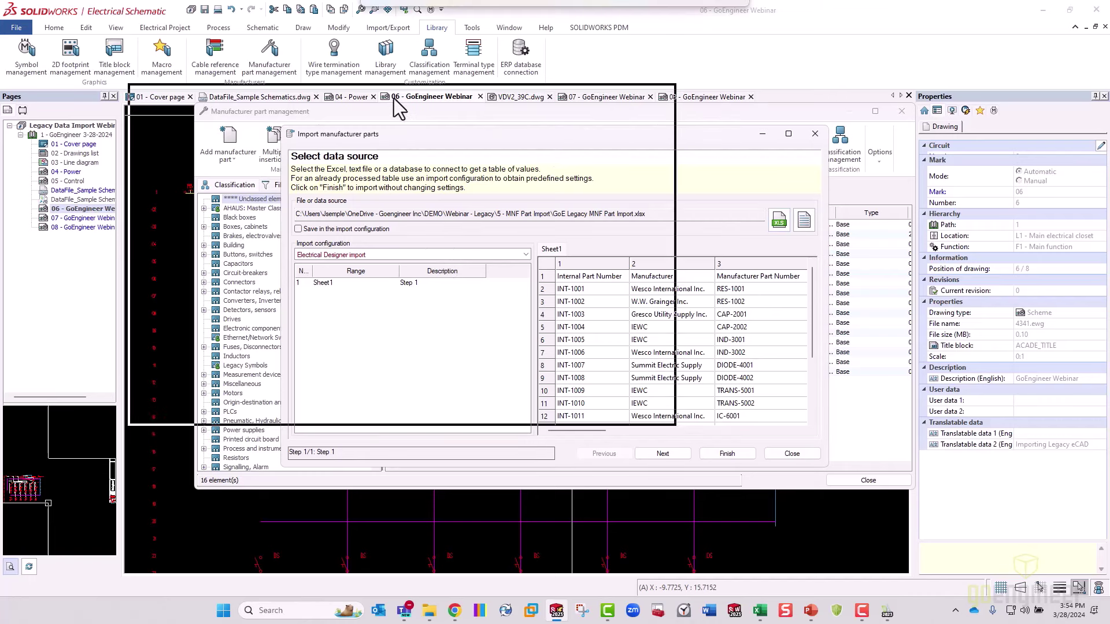
Enlarge the import window to show more table columns and continue with the Electrical Designer import configuration
{"action": "left_click_drag", "start_coordinate": [542, 136], "coordinate": [322, 77]}
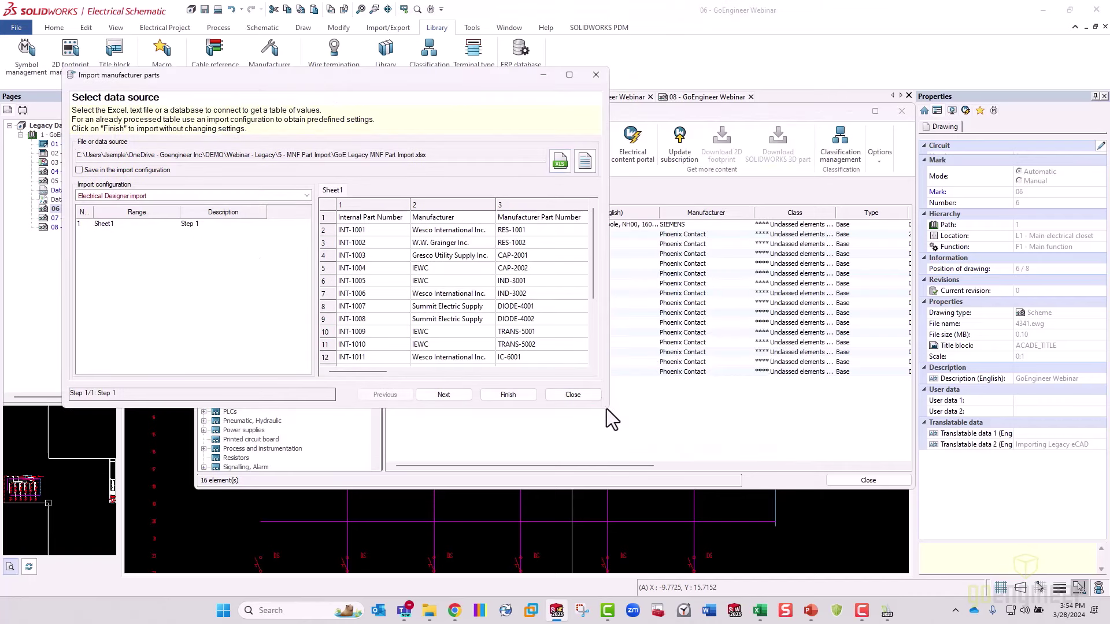
{"action": "left_click_drag", "start_coordinate": [603, 407], "coordinate": [1061, 559]}
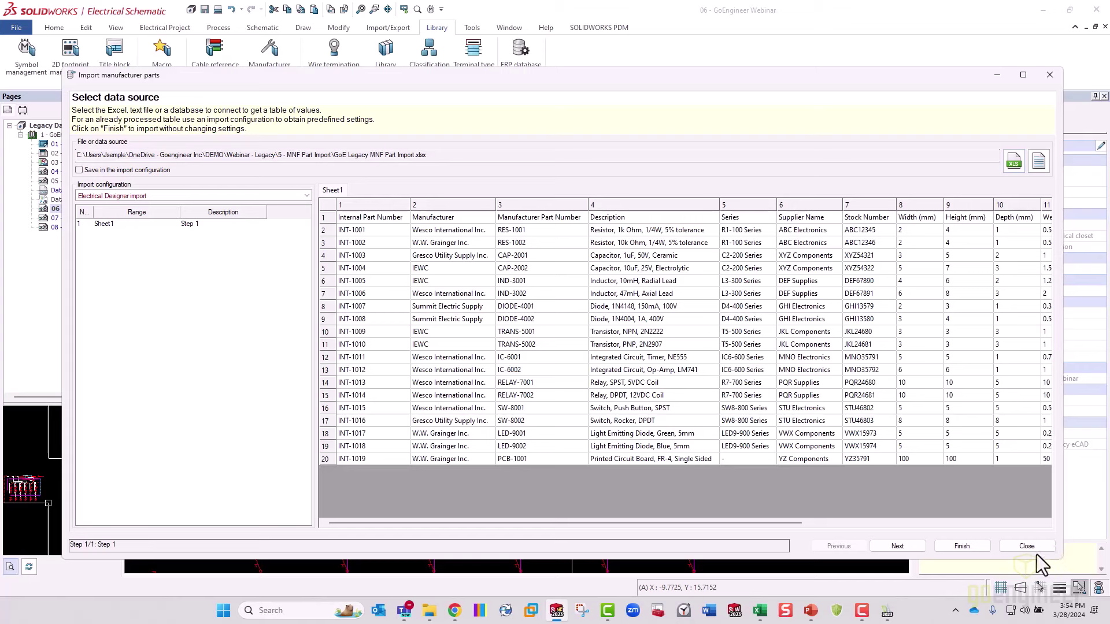
{"action": "left_click_drag", "start_coordinate": [431, 159], "coordinate": [75, 130]}
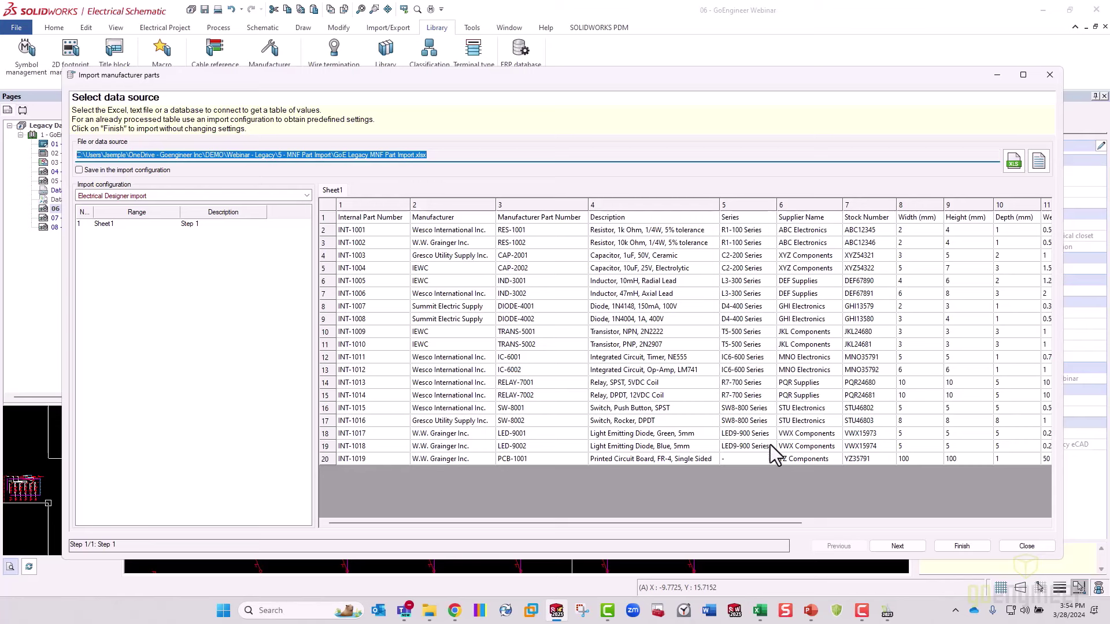
{"action": "left_click", "coordinate": [275, 197]}
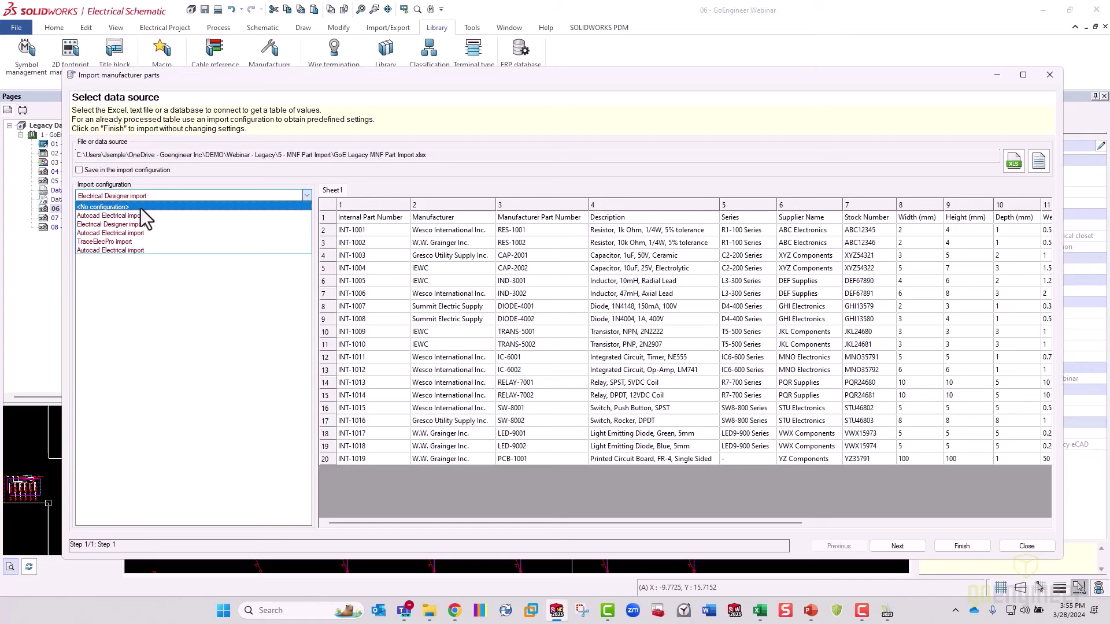
{"action": "left_click", "coordinate": [225, 172]}
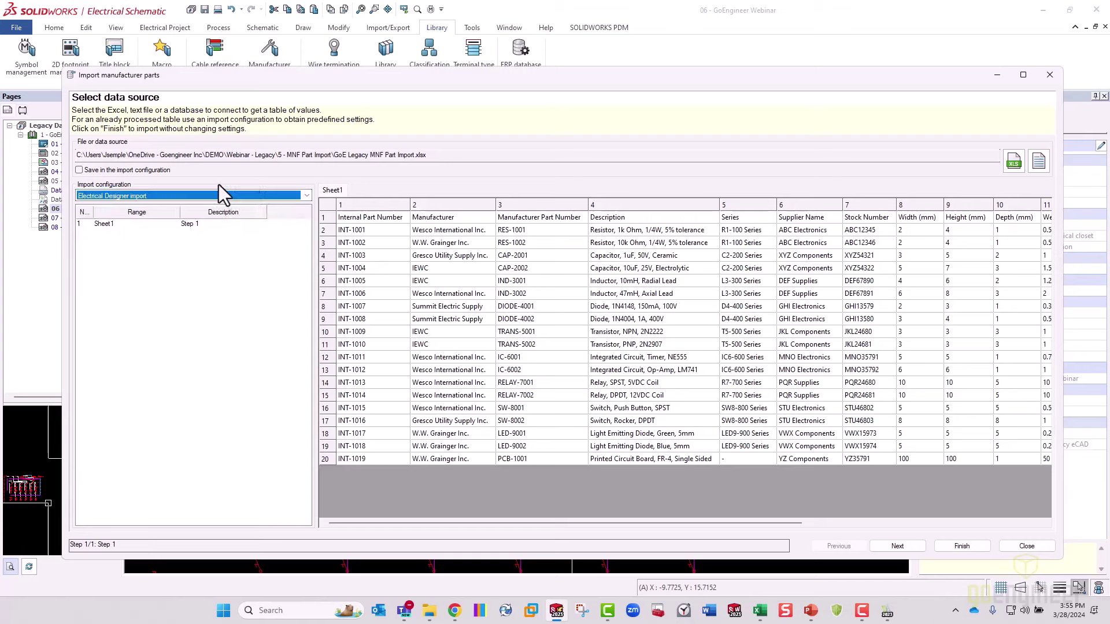
{"action": "left_click", "coordinate": [907, 547]}
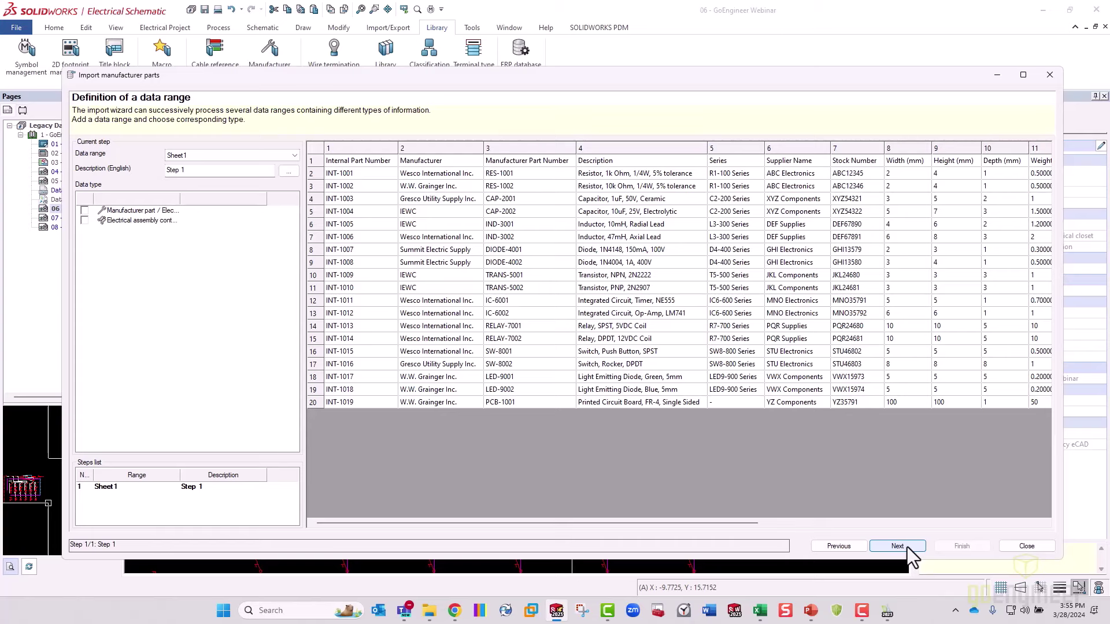
Choose manufacturer part as the data type for Sheet1 and set the number of title rows to 1
{"action": "left_click", "coordinate": [84, 211]}
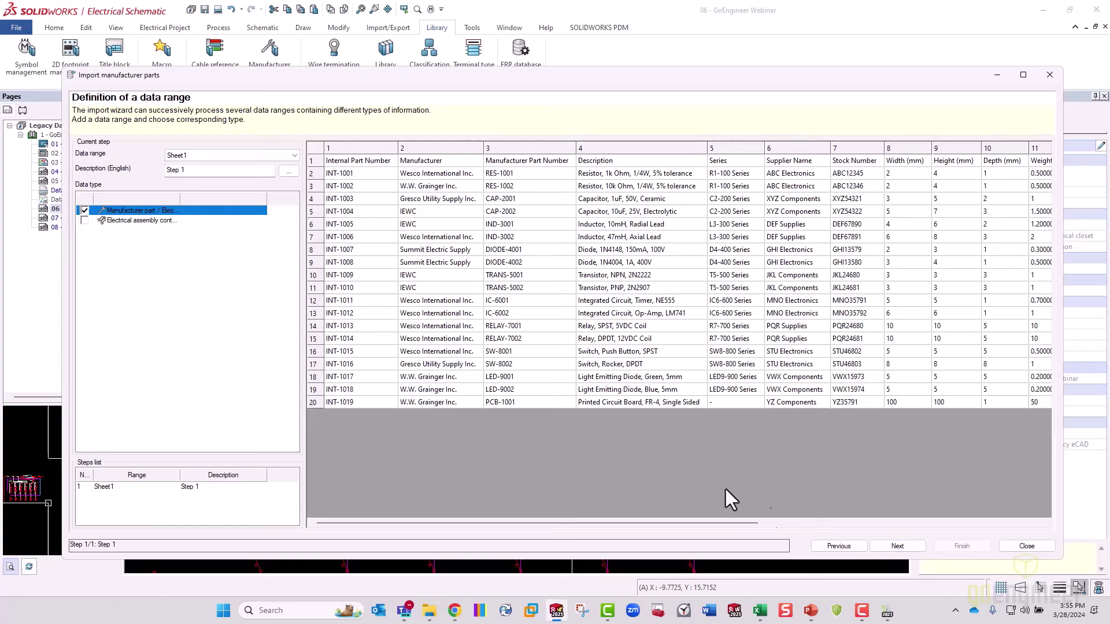
{"action": "left_click", "coordinate": [905, 543]}
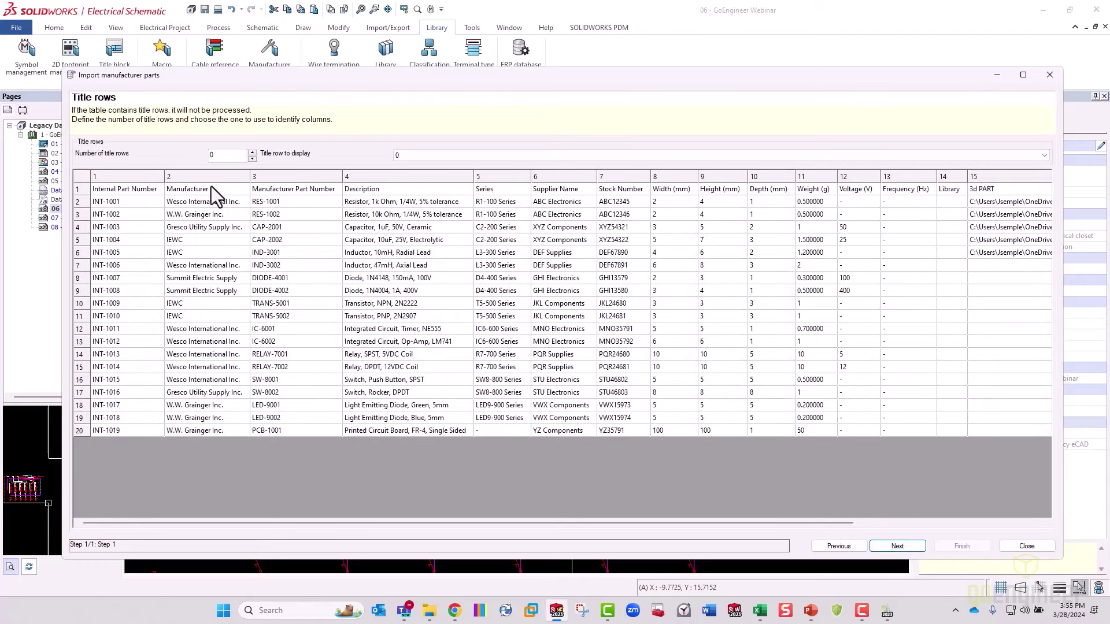
{"action": "left_click", "coordinate": [252, 153]}
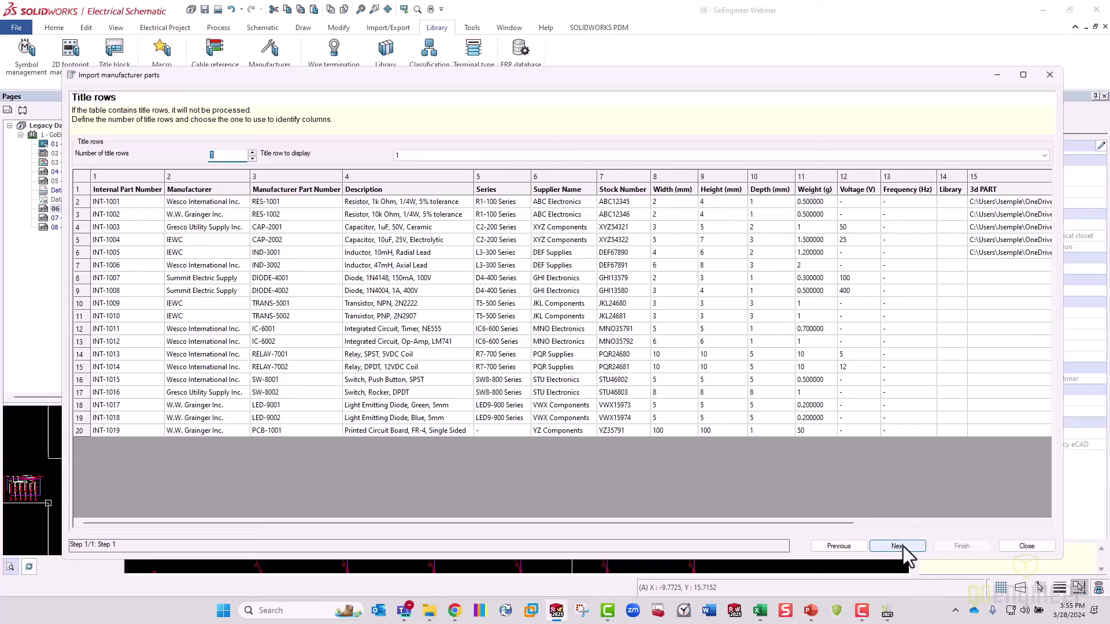
Associate Reference with Internal Part Number, and Manufacturer, Description in English, Stock number and Supplier name with their matching columns
{"action": "left_click", "coordinate": [898, 546]}
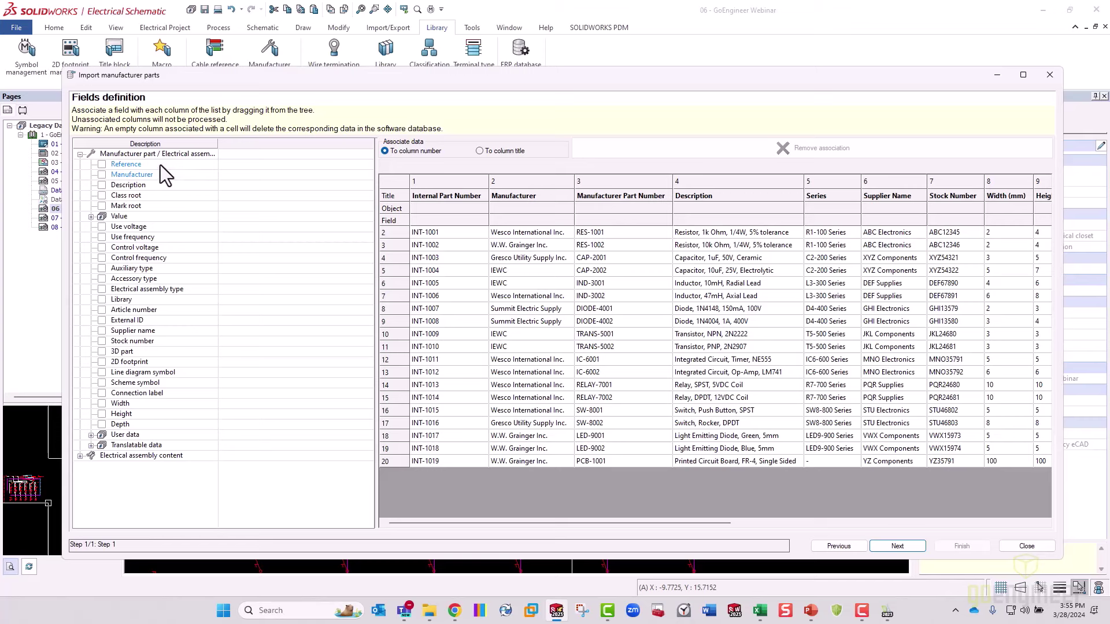
{"action": "left_click_drag", "start_coordinate": [135, 164], "coordinate": [434, 205]}
{"action": "left_click", "coordinate": [129, 175]}
{"action": "left_click_drag", "start_coordinate": [130, 176], "coordinate": [503, 220]}
{"action": "left_click_drag", "start_coordinate": [129, 185], "coordinate": [724, 214]}
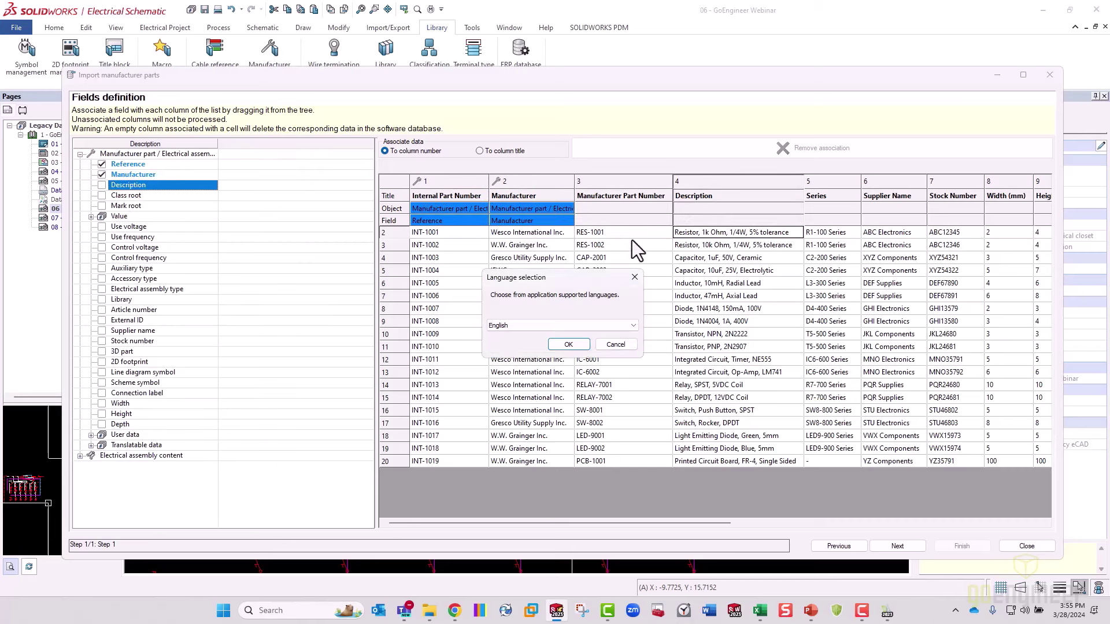
{"action": "left_click", "coordinate": [568, 345]}
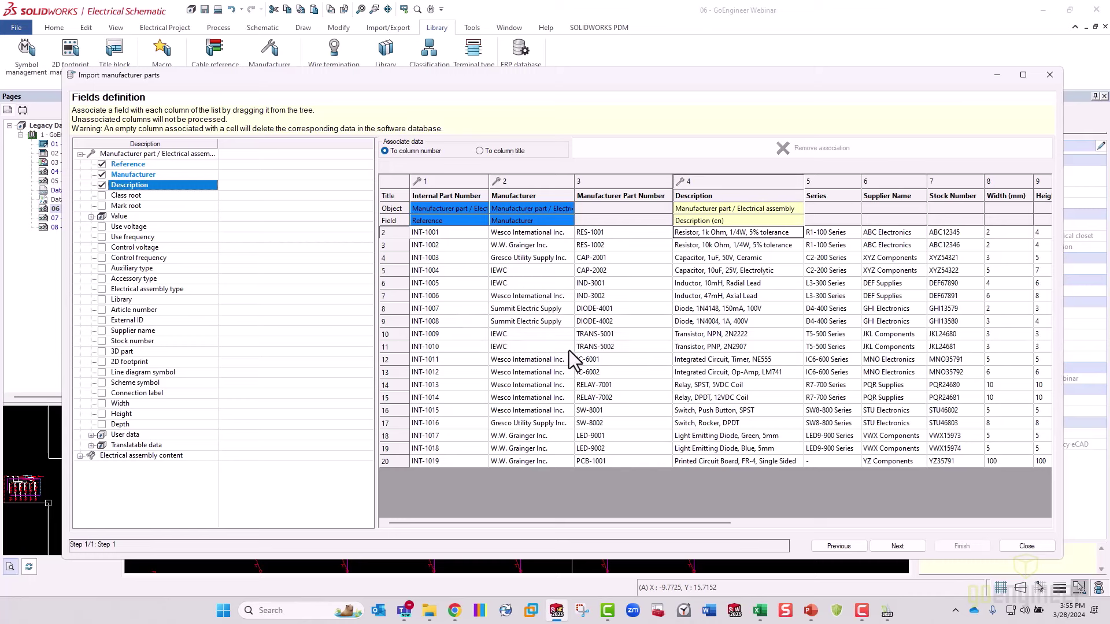
{"action": "left_click", "coordinate": [123, 300]}
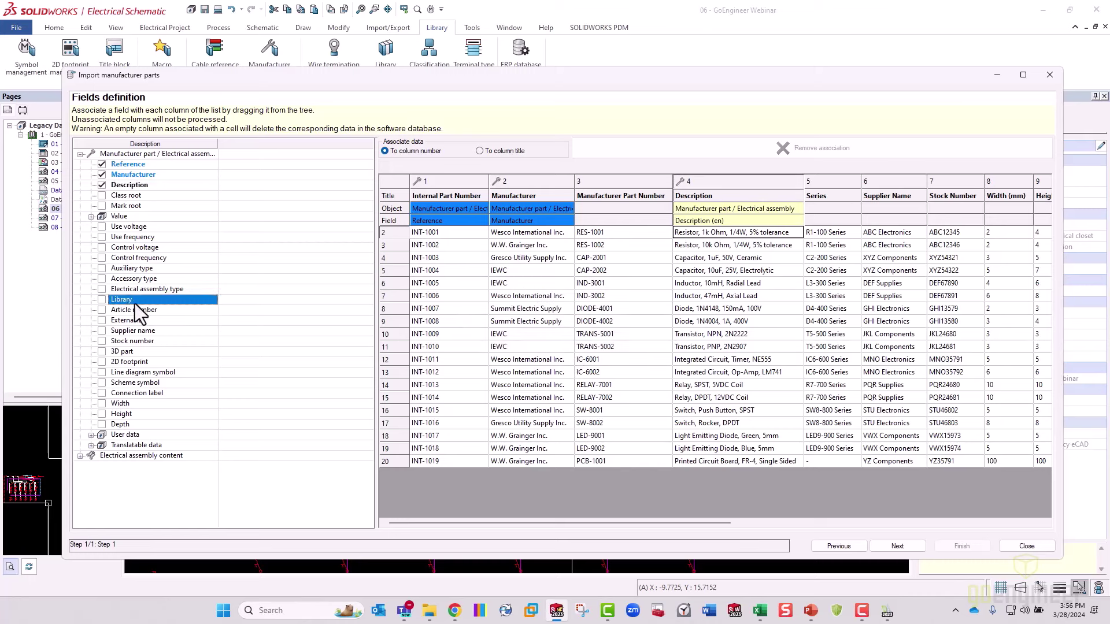
{"action": "left_click_drag", "start_coordinate": [134, 341], "coordinate": [905, 222]}
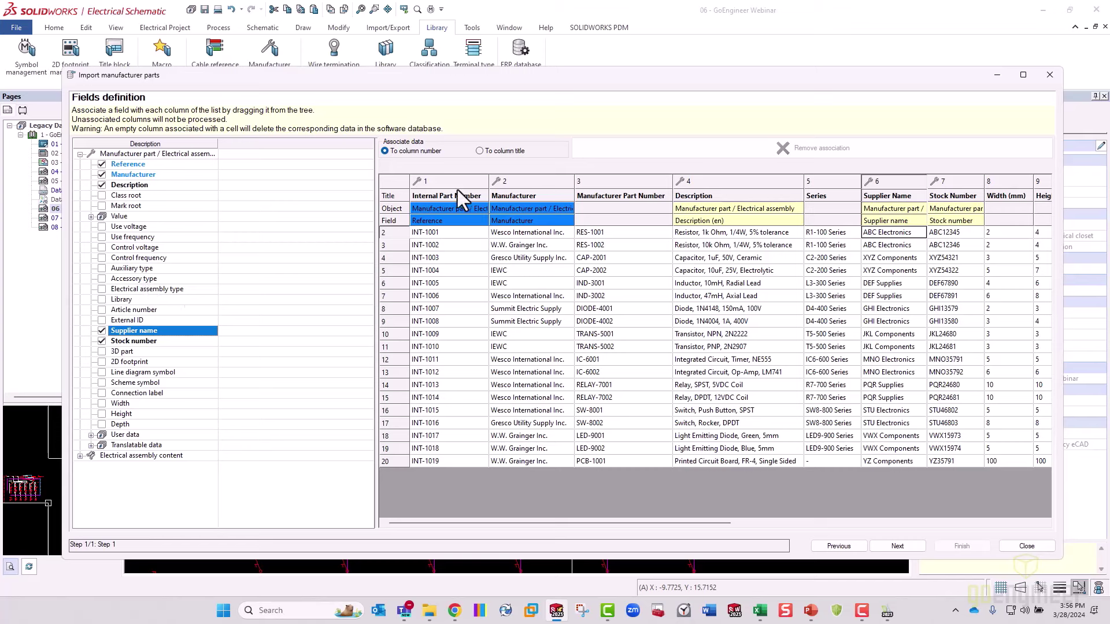
Try to clear the Reference field's column association, and close the import wizard without importing
{"action": "left_click", "coordinate": [118, 165]}
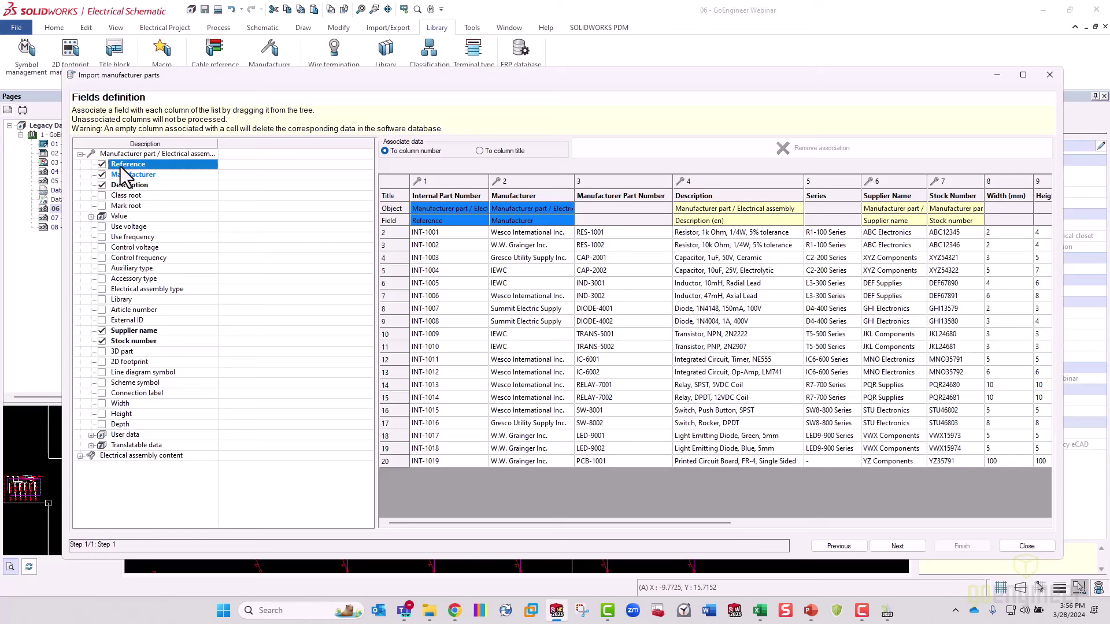
{"action": "left_click", "coordinate": [841, 547]}
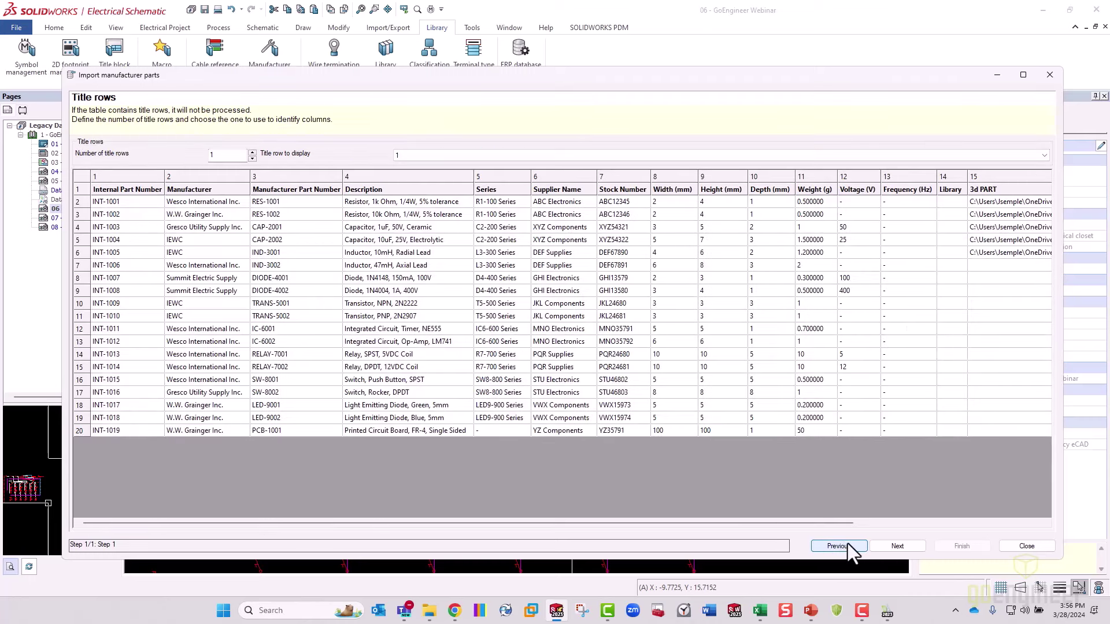
{"action": "left_click", "coordinate": [883, 547]}
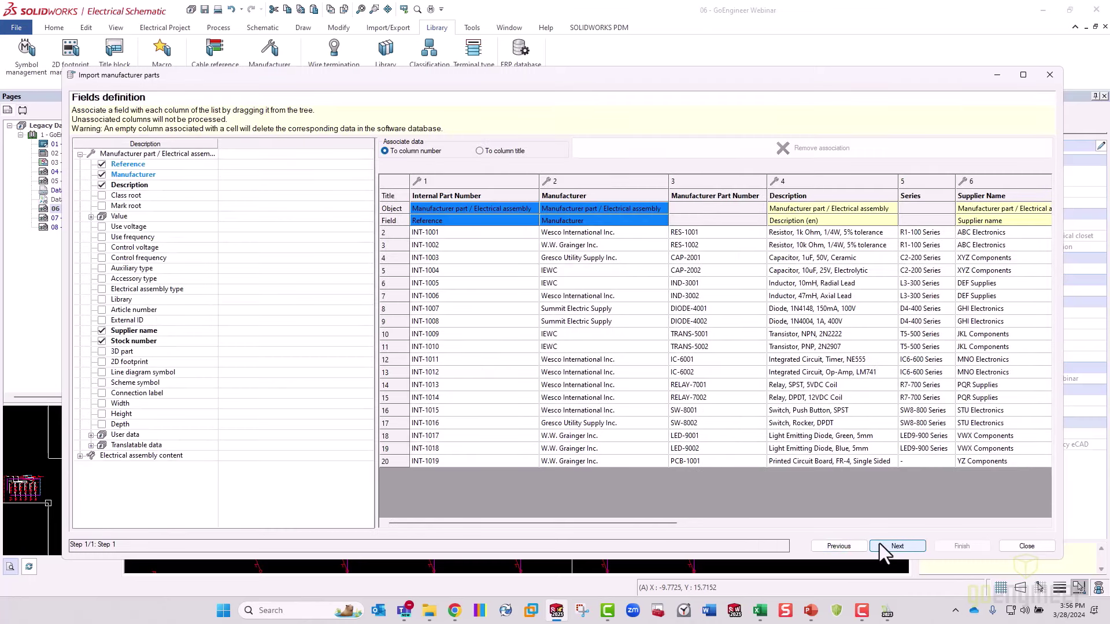
{"action": "left_click", "coordinate": [105, 165]}
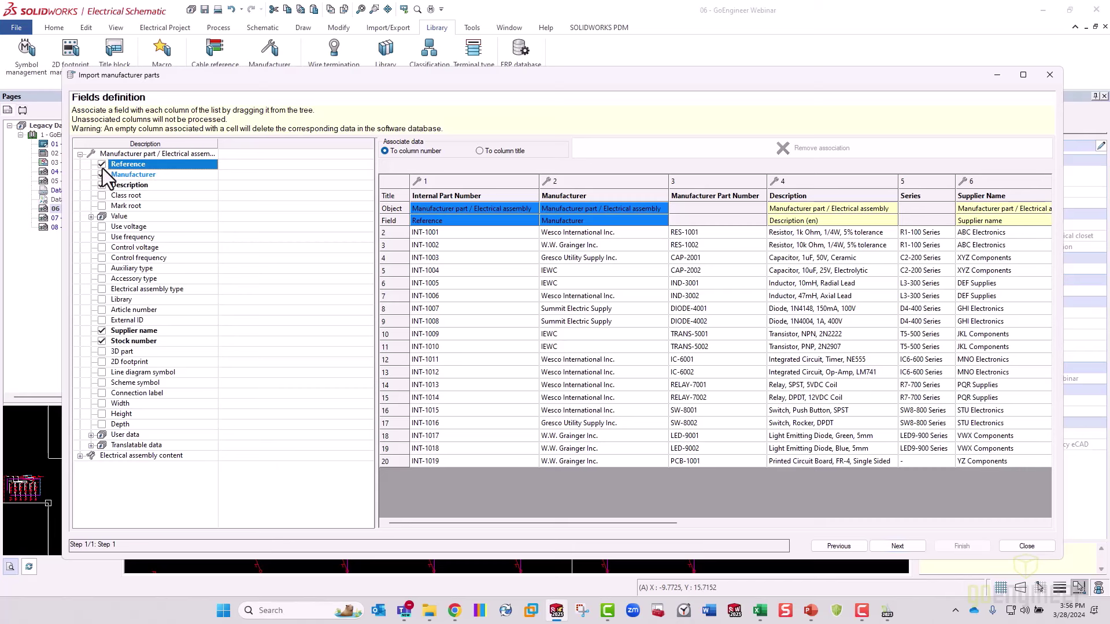
{"action": "left_click", "coordinate": [1025, 546]}
Start a new manufacturer part import and load GoE Legacy MNF Part Import.xlsx as its Excel data source
{"action": "left_click", "coordinate": [305, 151]}
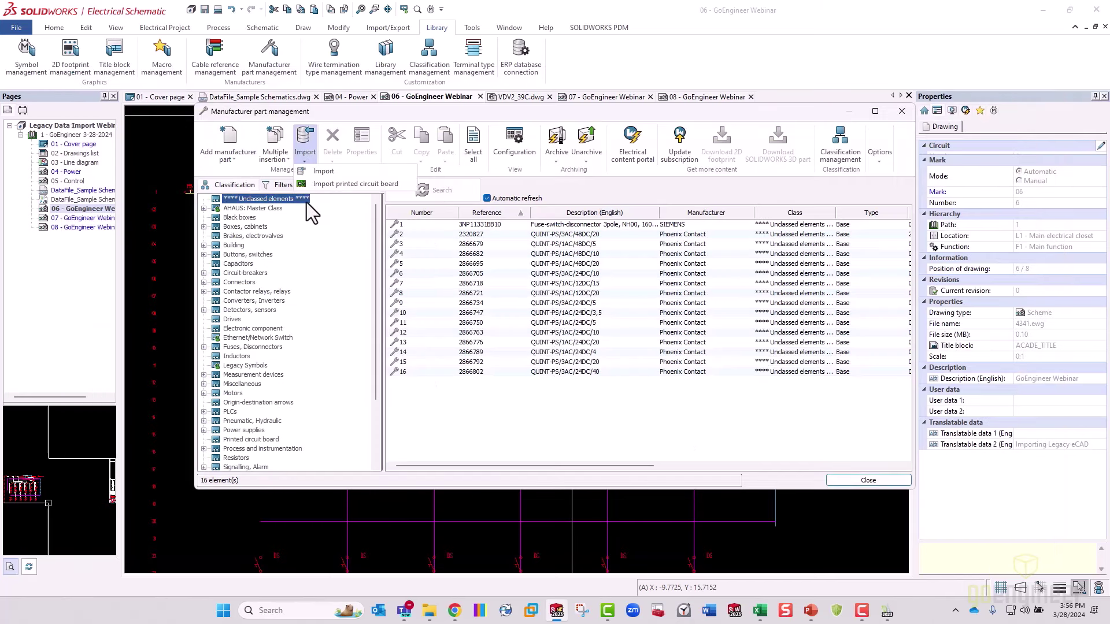
{"action": "left_click", "coordinate": [334, 171]}
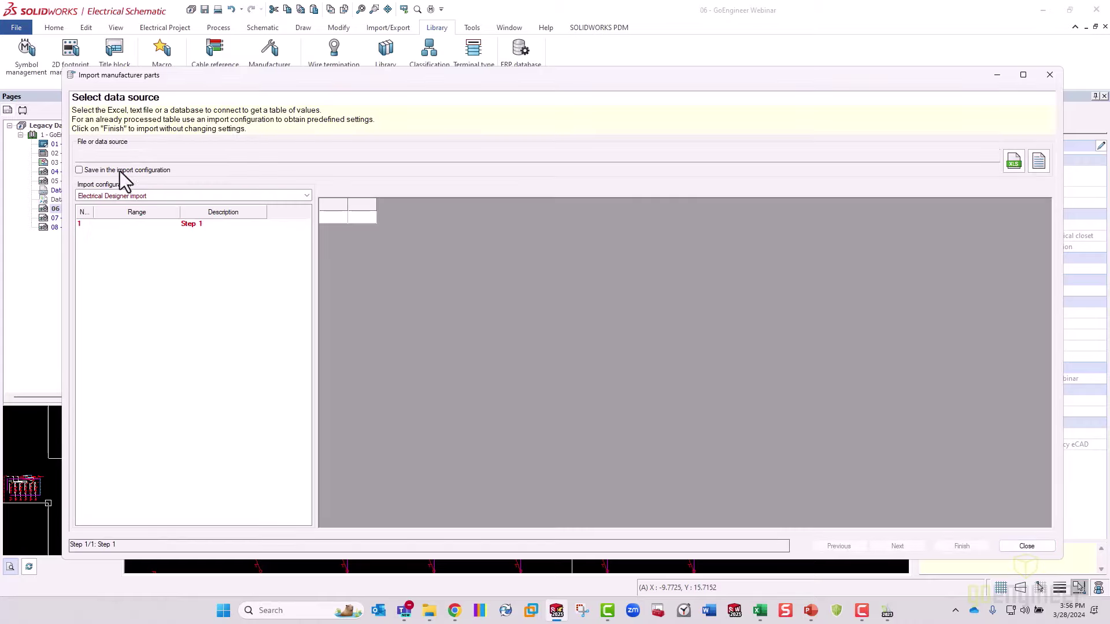
{"action": "left_click", "coordinate": [1012, 163]}
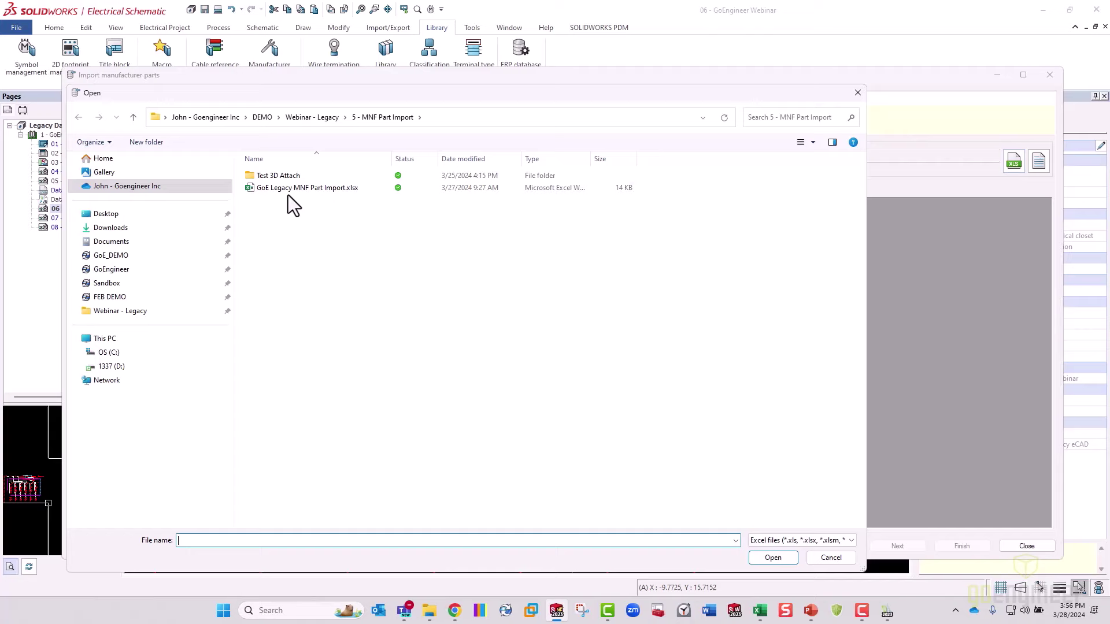
{"action": "double_click", "coordinate": [293, 187]}
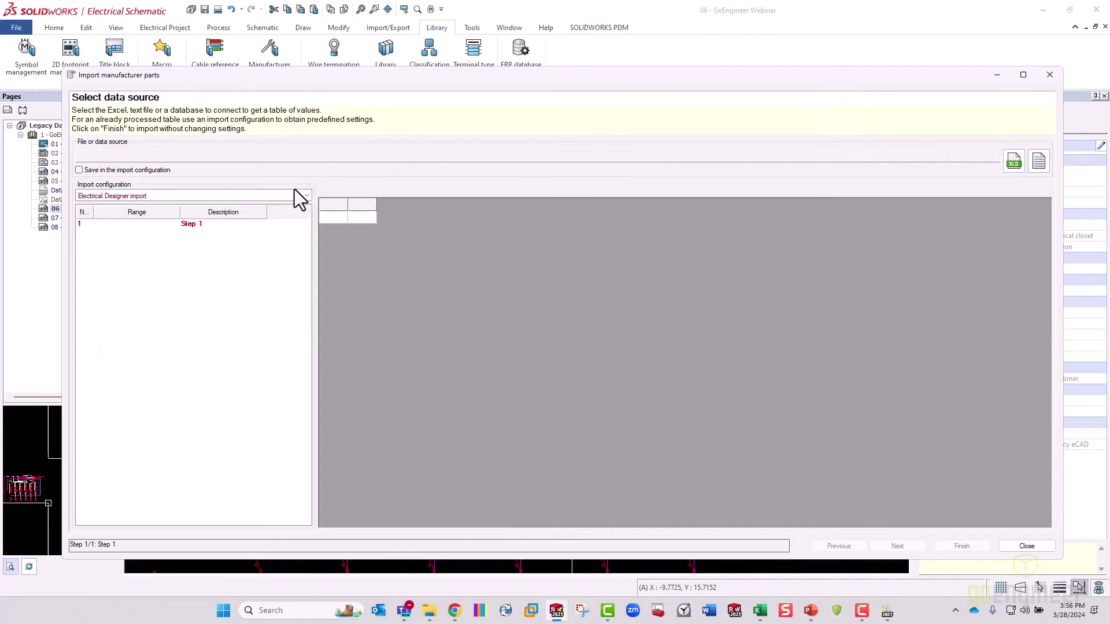
Choose manufacturer part as the data type for Sheet1, set one title row, and continue to the field definitions
{"action": "left_click", "coordinate": [891, 547]}
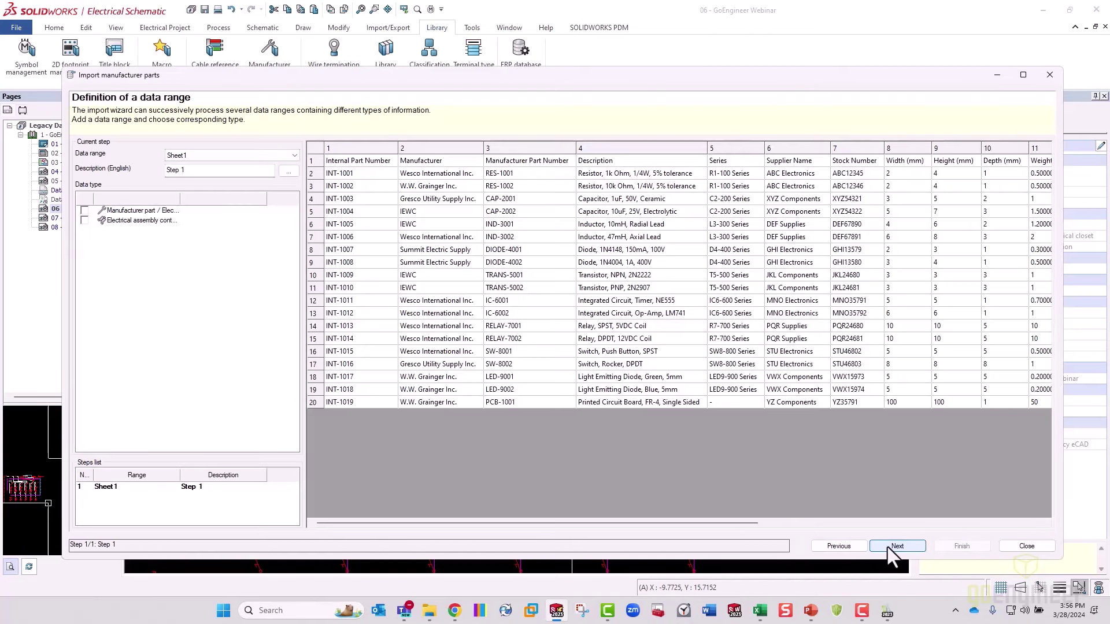
{"action": "left_click", "coordinate": [84, 210]}
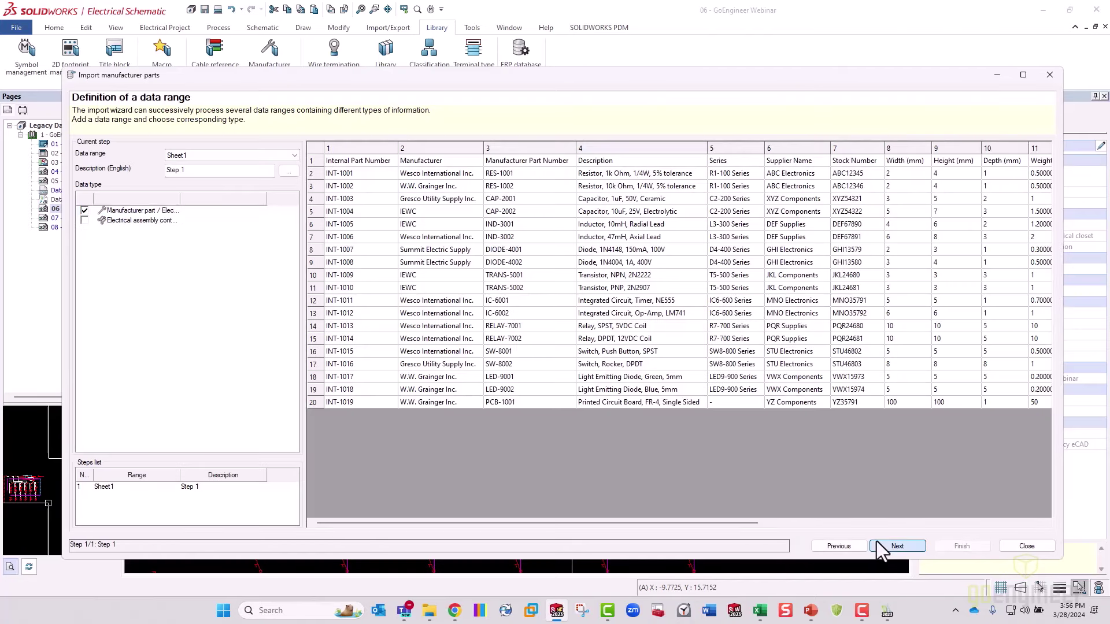
{"action": "left_click", "coordinate": [890, 547]}
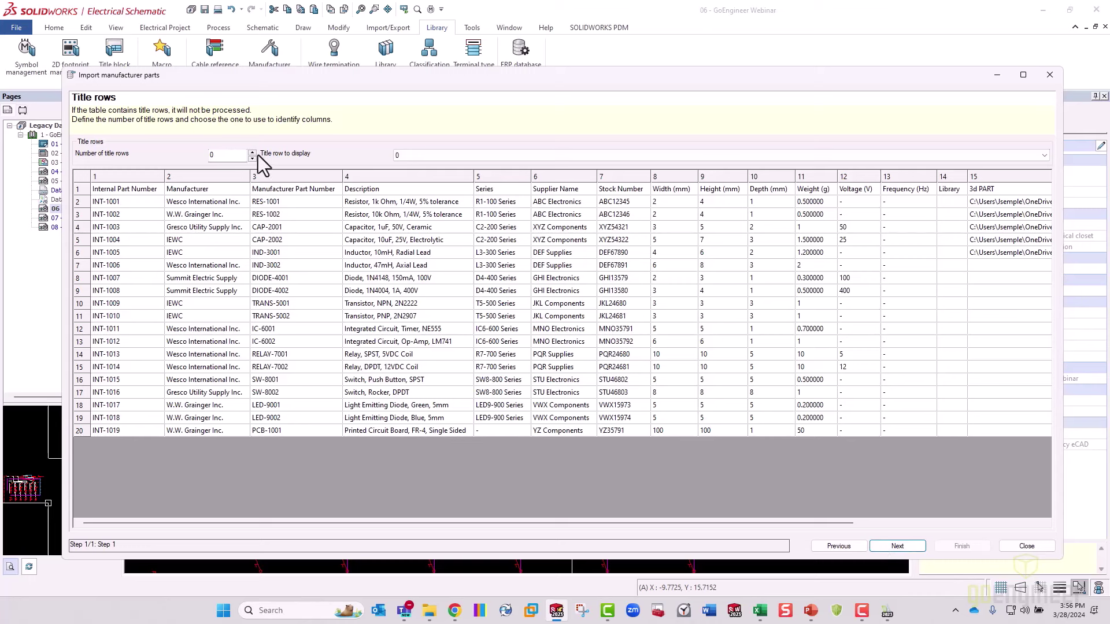
{"action": "left_click", "coordinate": [890, 547]}
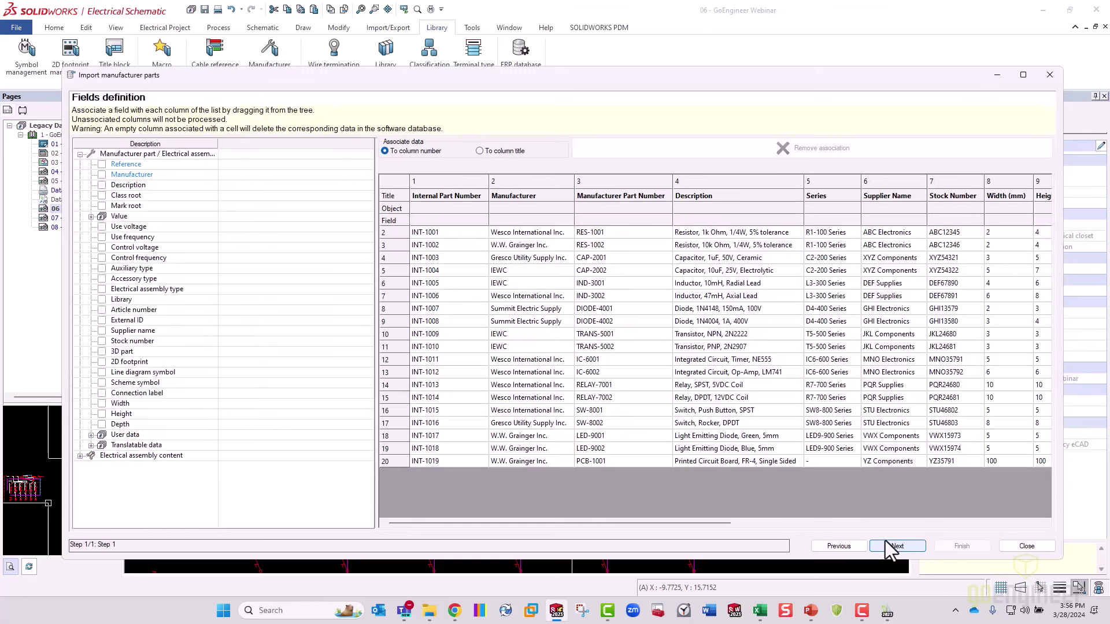
Associate Reference with the Manufacturer Part Number column, Manufacturer with Manufacturer, and Description in English with Description
{"action": "left_click_drag", "start_coordinate": [129, 166], "coordinate": [606, 211]}
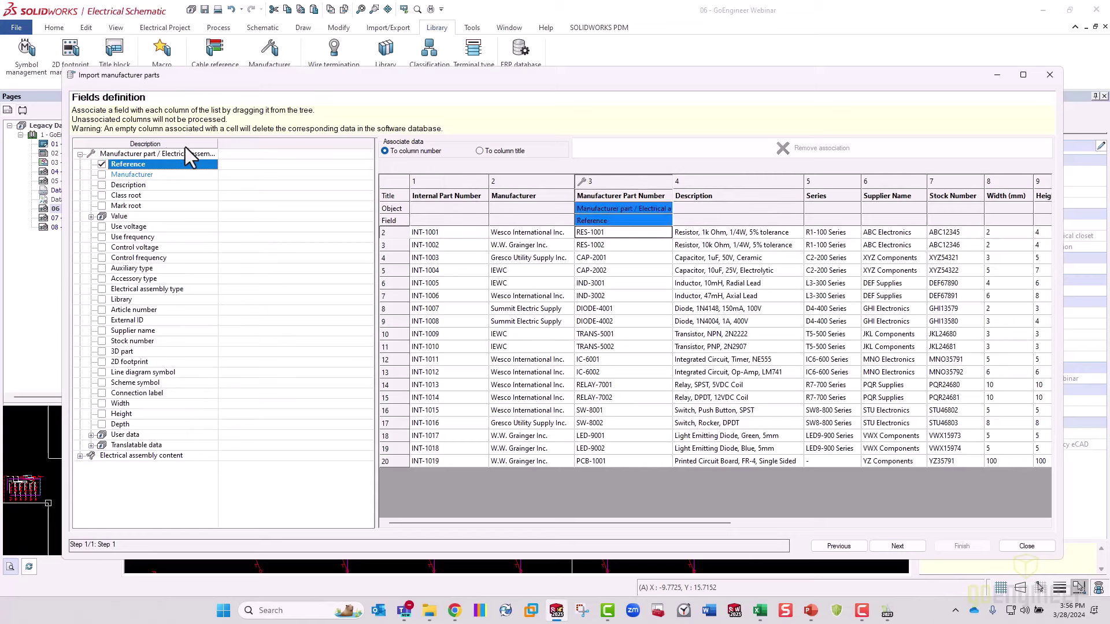
{"action": "left_click_drag", "start_coordinate": [144, 176], "coordinate": [532, 215]}
{"action": "left_click_drag", "start_coordinate": [139, 186], "coordinate": [740, 228]}
{"action": "left_click", "coordinate": [567, 345]}
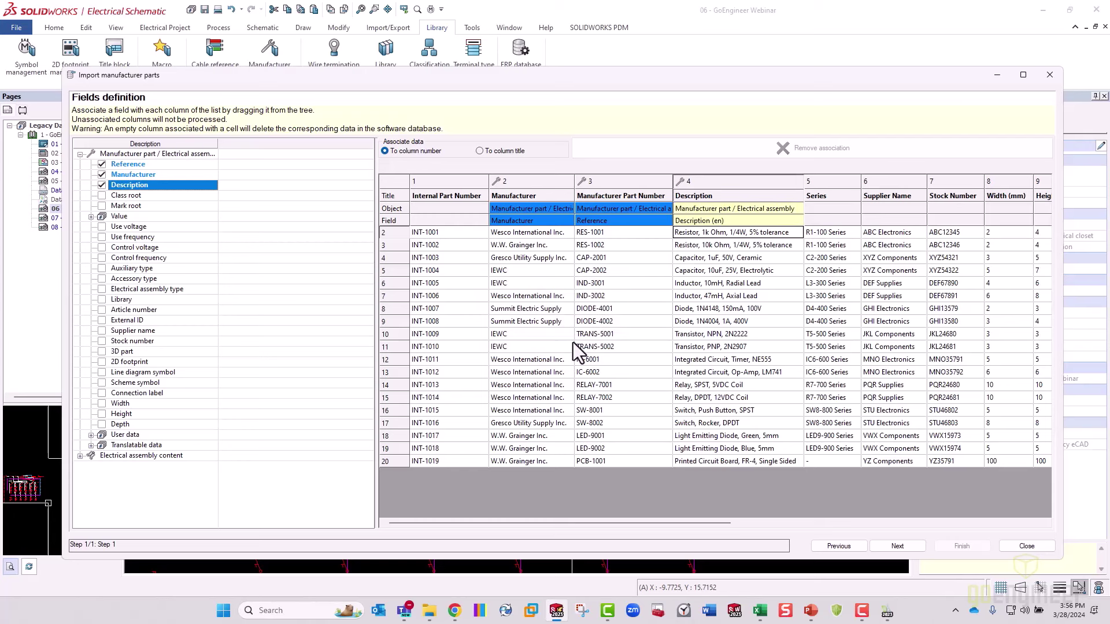
Associate the 3D part field with the 3d PART column and continue to the data comparison
{"action": "left_click_drag", "start_coordinate": [661, 524], "coordinate": [806, 523]}
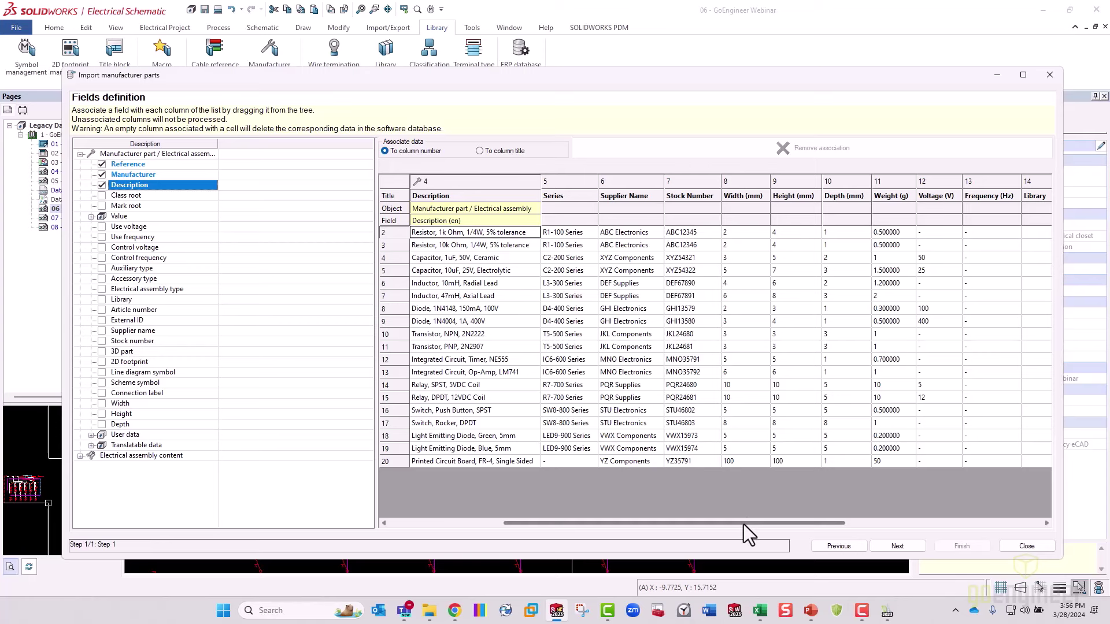
{"action": "mouse_move", "coordinate": [743, 525]}
{"action": "left_mouse_down"}
{"action": "mouse_move", "coordinate": [846, 512]}
{"action": "mouse_move", "coordinate": [958, 518]}
{"action": "left_mouse_up"}
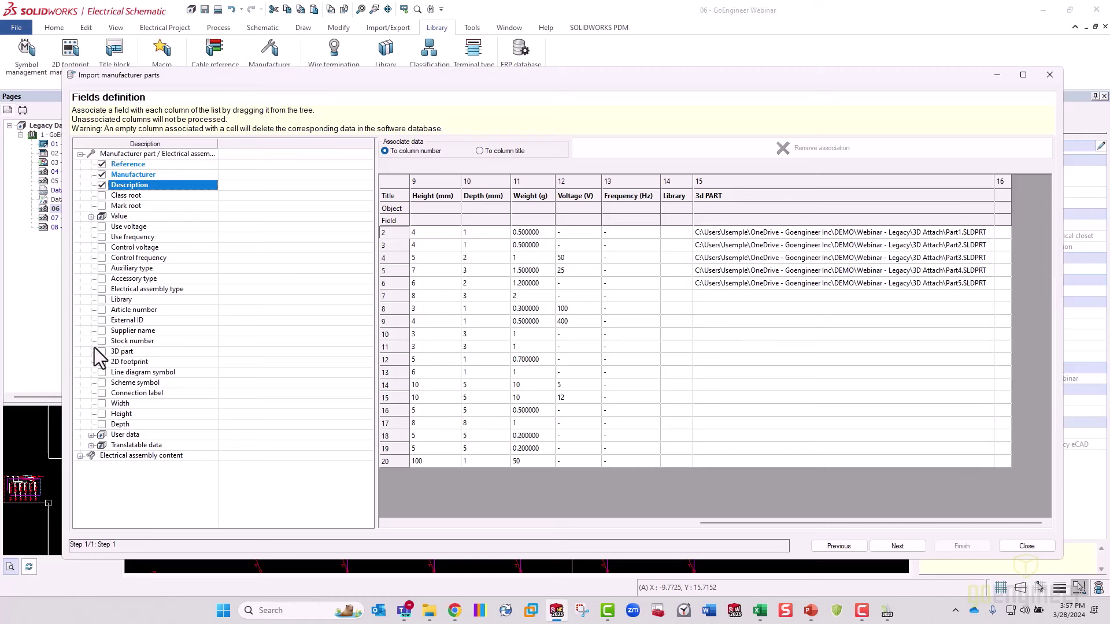
{"action": "left_click_drag", "start_coordinate": [109, 353], "coordinate": [832, 216]}
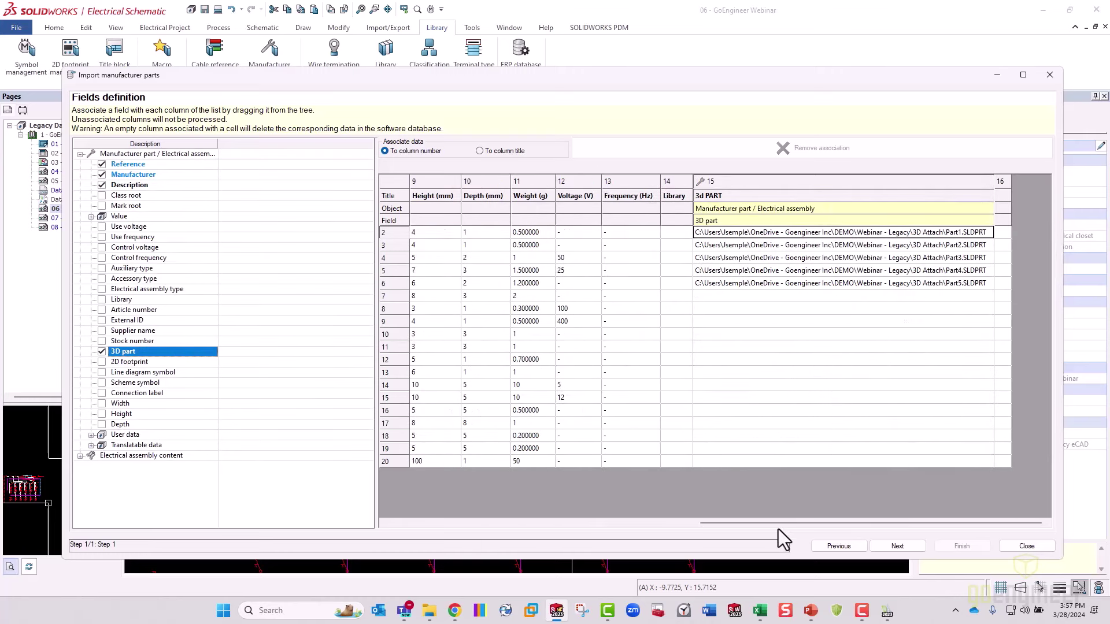
{"action": "left_click_drag", "start_coordinate": [778, 523], "coordinate": [572, 522]}
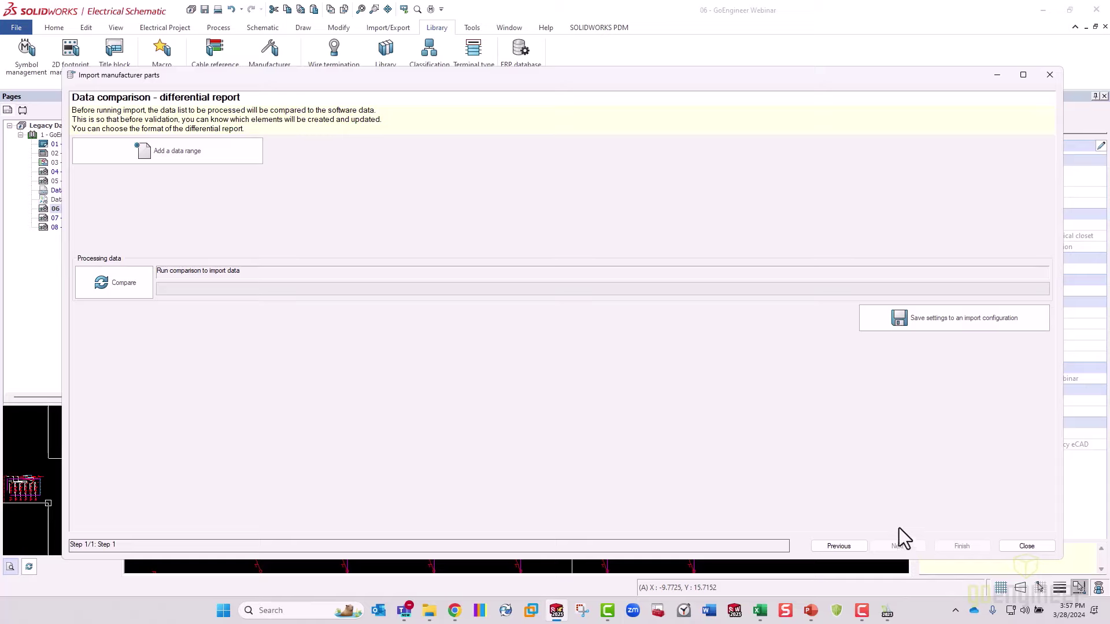
Run the data comparison, close its report, then import the manufacturer parts and finish the wizard
{"action": "left_click", "coordinate": [132, 288]}
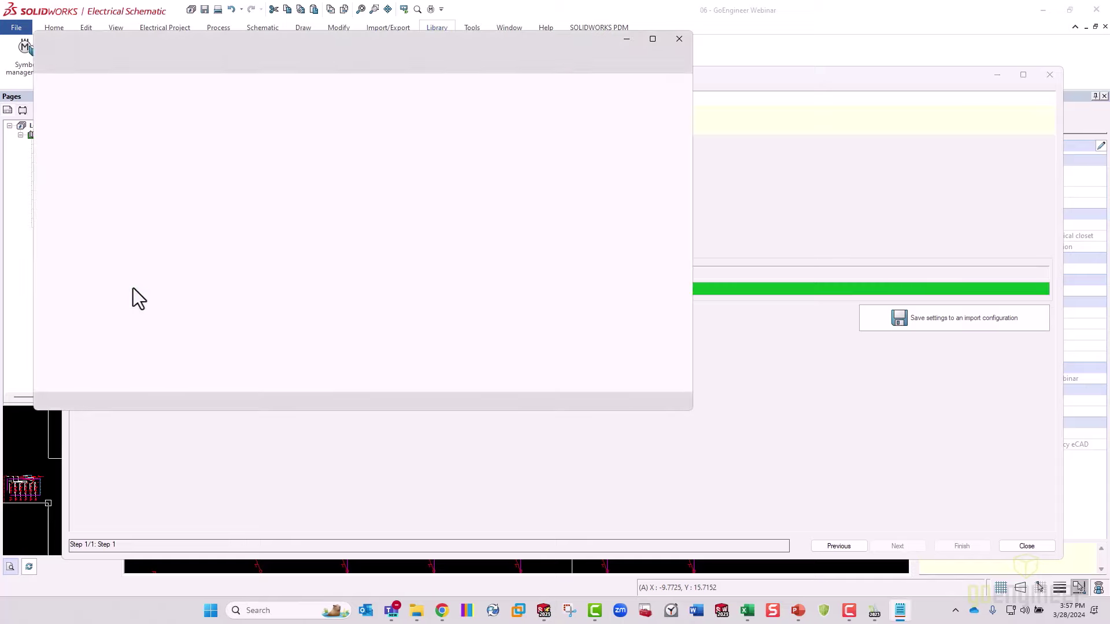
{"action": "left_click", "coordinate": [679, 39]}
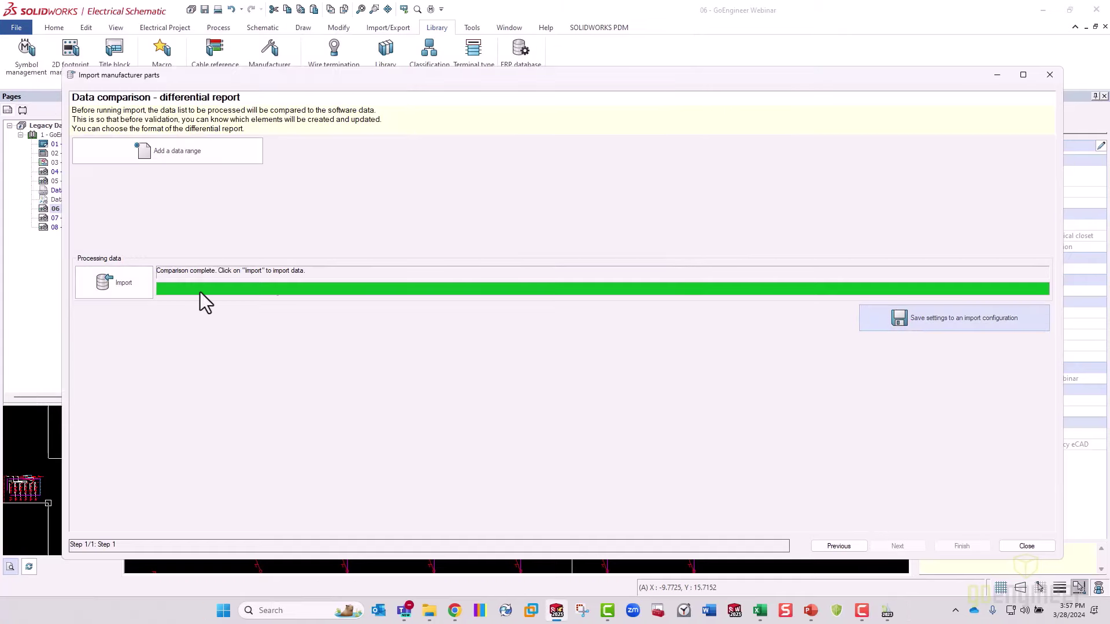
{"action": "left_click", "coordinate": [118, 282]}
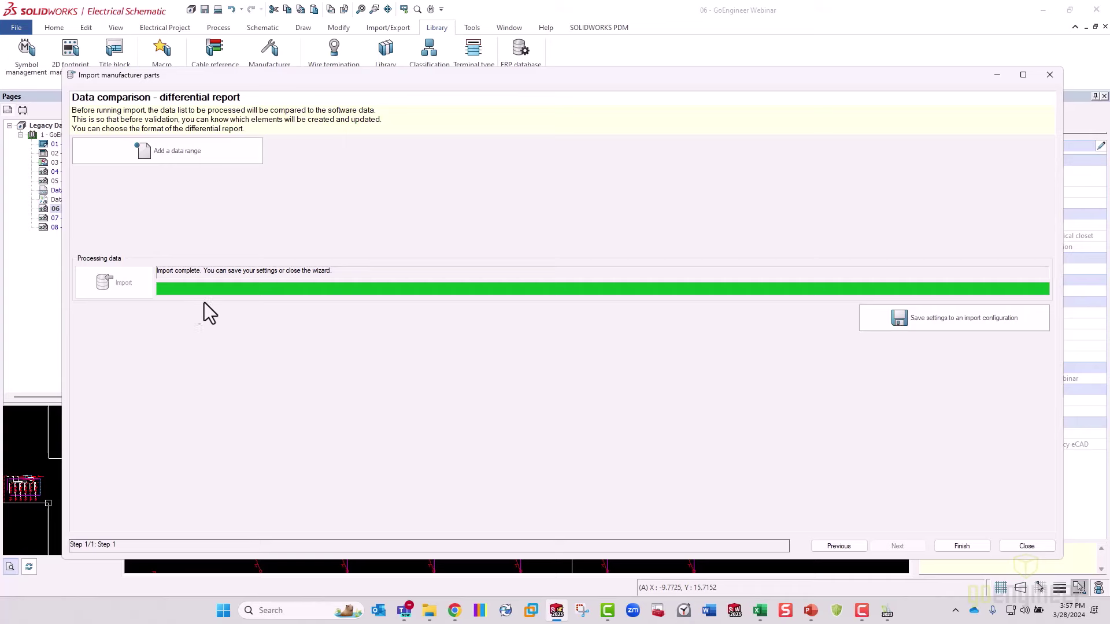
{"action": "left_click", "coordinate": [962, 546]}
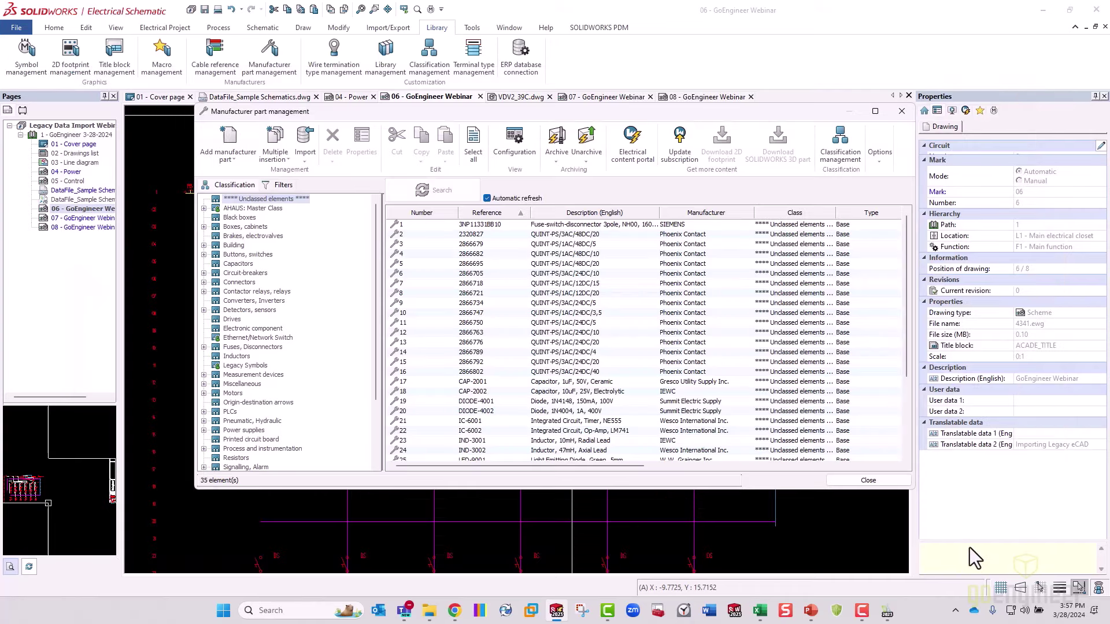
Maximize the Manufacturer part management window and remove all filters from the parts list
{"action": "double_click", "coordinate": [785, 118]}
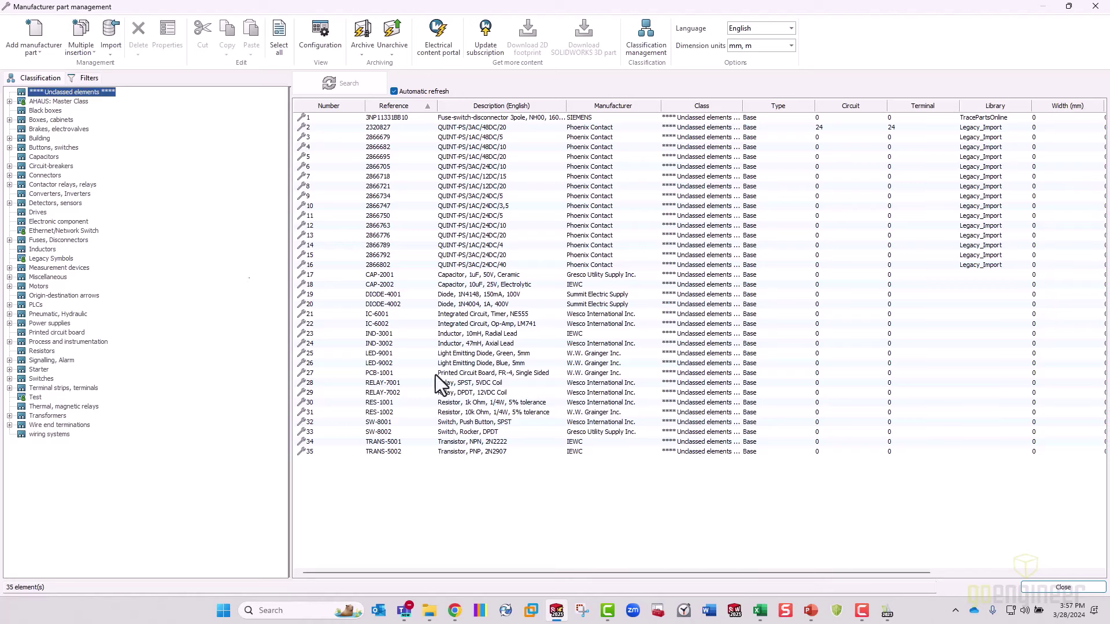
{"action": "left_click", "coordinate": [90, 78]}
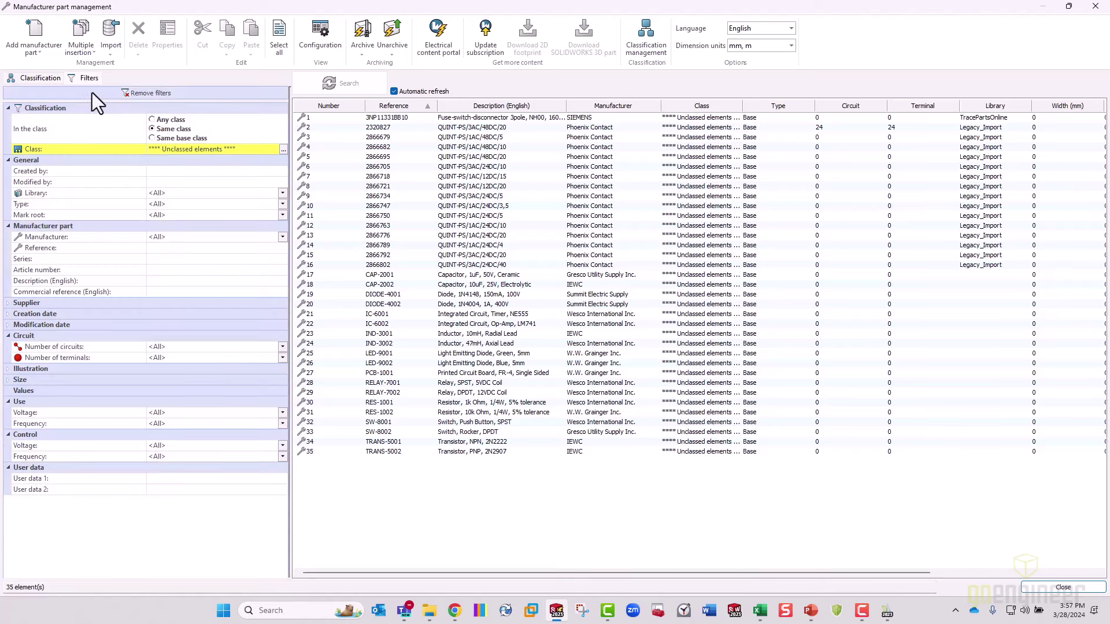
{"action": "left_click", "coordinate": [156, 89]}
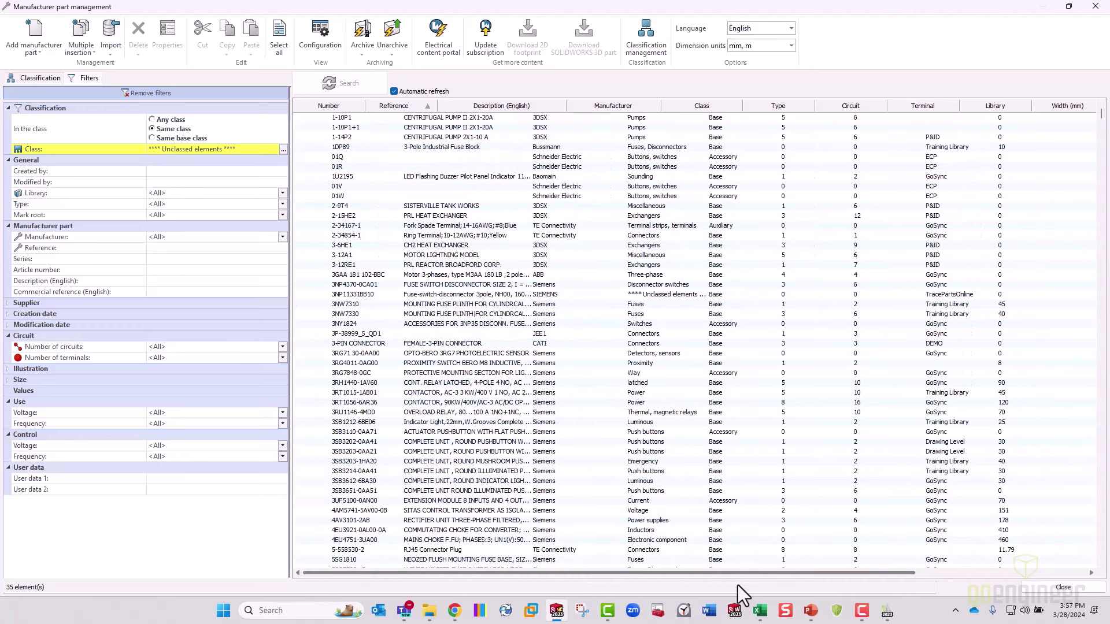
Add the Creation date column to the parts list and sort the parts by creation date, newest first
{"action": "scroll", "coordinate": [948, 118], "scroll_direction": "right", "scroll_amount": 2}
{"action": "right_click", "coordinate": [924, 106]}
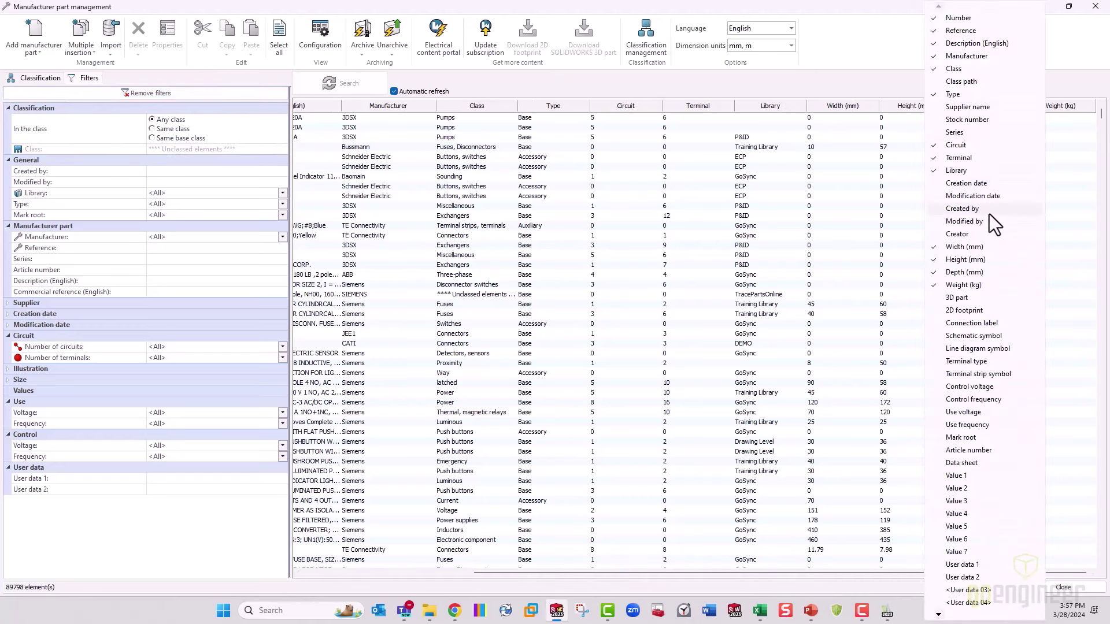
{"action": "left_click", "coordinate": [986, 183]}
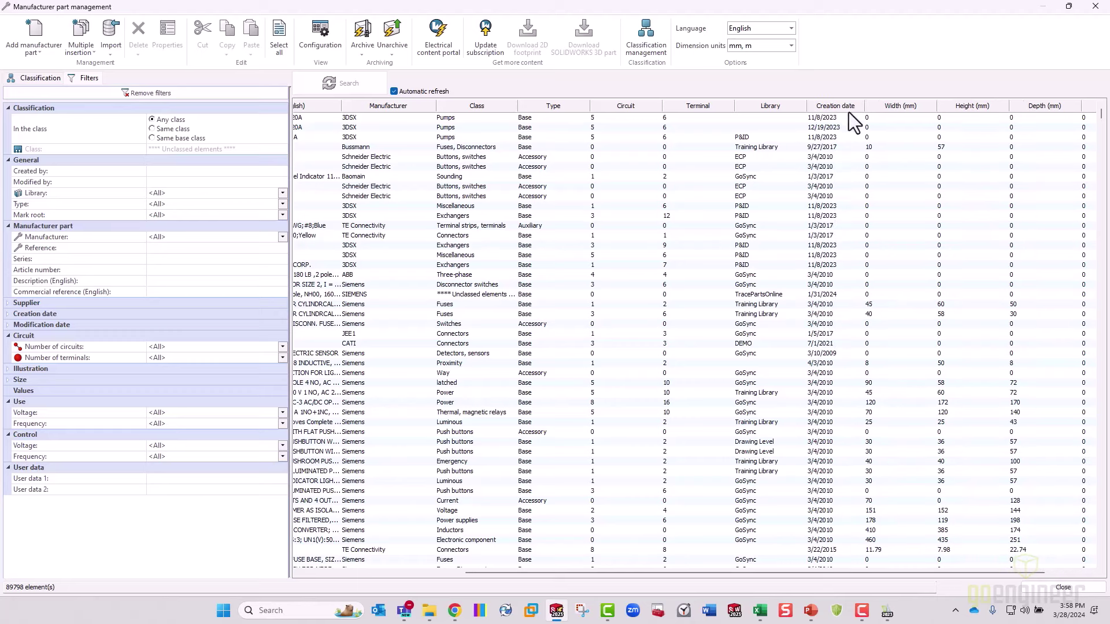
{"action": "left_click", "coordinate": [840, 107]}
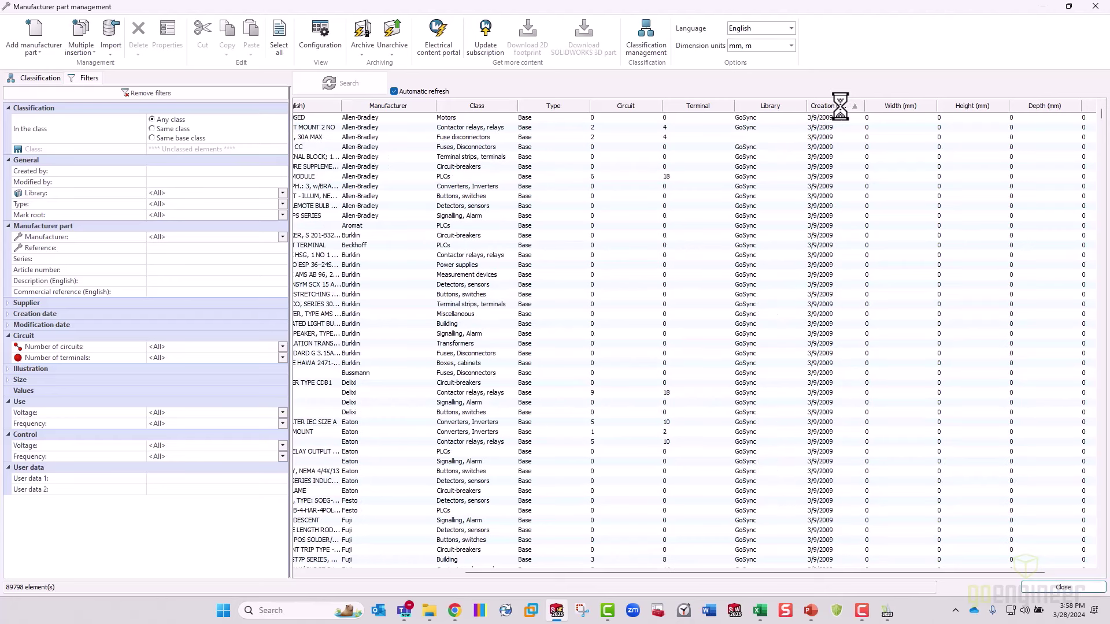
{"action": "left_click", "coordinate": [840, 106]}
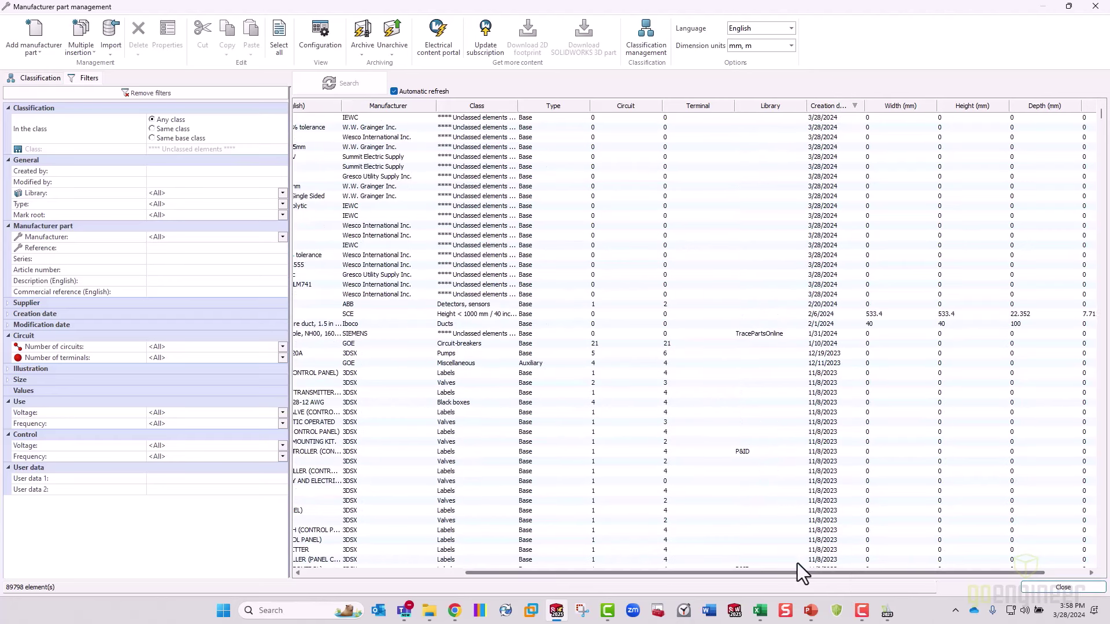
{"action": "scroll", "coordinate": [579, 545], "scroll_direction": "left", "scroll_amount": 5}
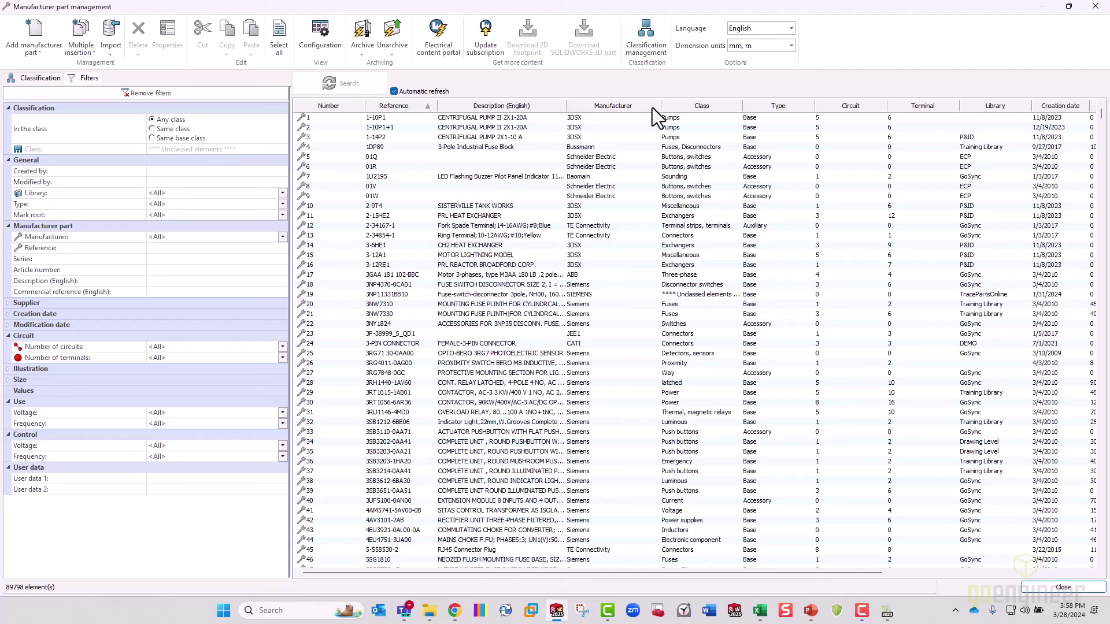
Order the parts list by newest creation date and highlight the imported parts from RES-1002 through CAP-2002
{"action": "left_click", "coordinate": [1055, 107]}
{"action": "left_click", "coordinate": [1056, 107]}
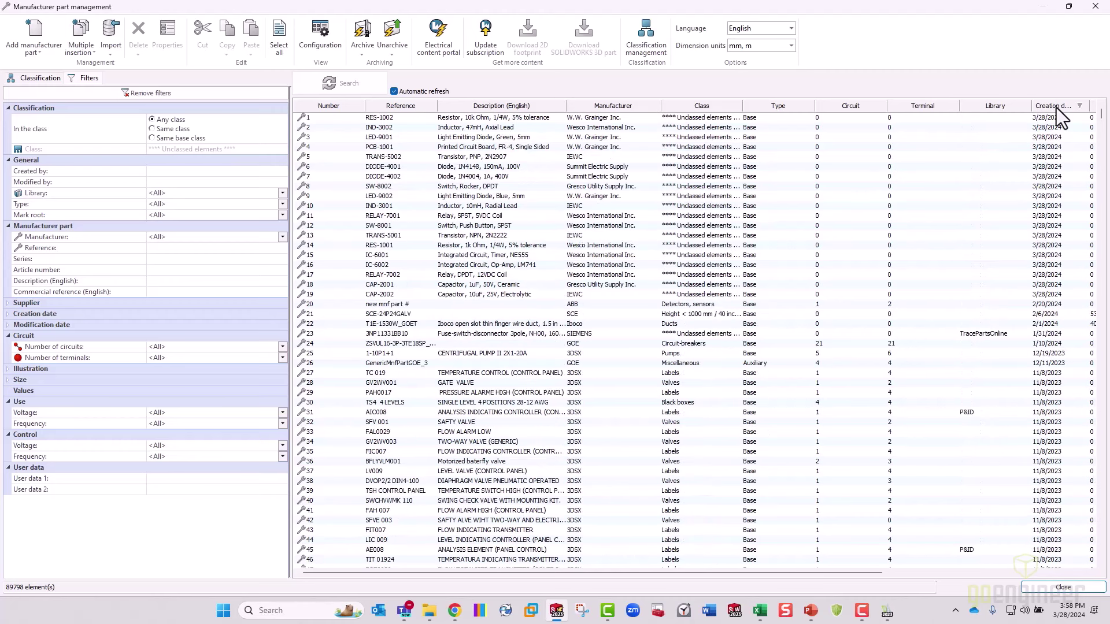
{"action": "left_click", "coordinate": [508, 118]}
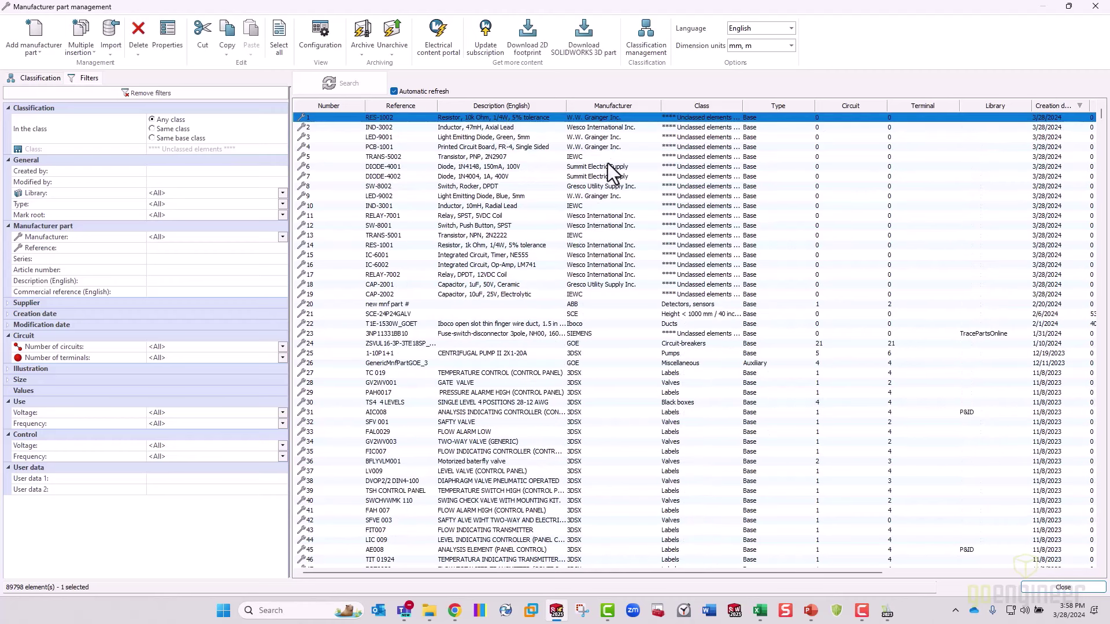
{"action": "left_click", "coordinate": [507, 294], "text": "shift"}
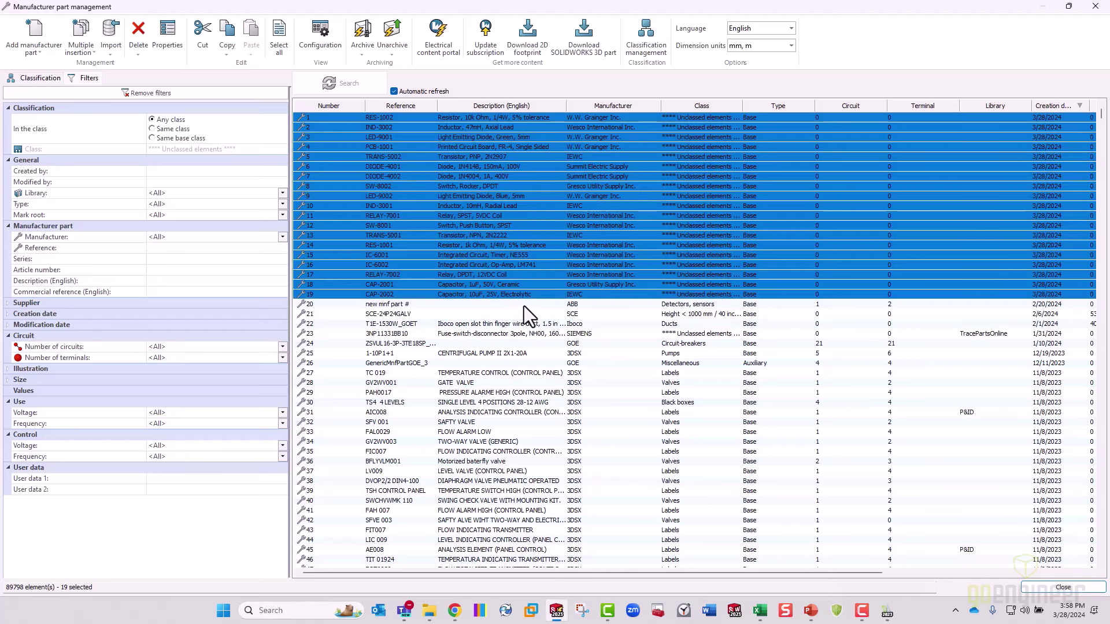
{"action": "left_click", "coordinate": [516, 313]}
Review the general, supplier and illustration properties of manufacturer part IND-3002, then close them without changes
{"action": "left_click", "coordinate": [397, 126]}
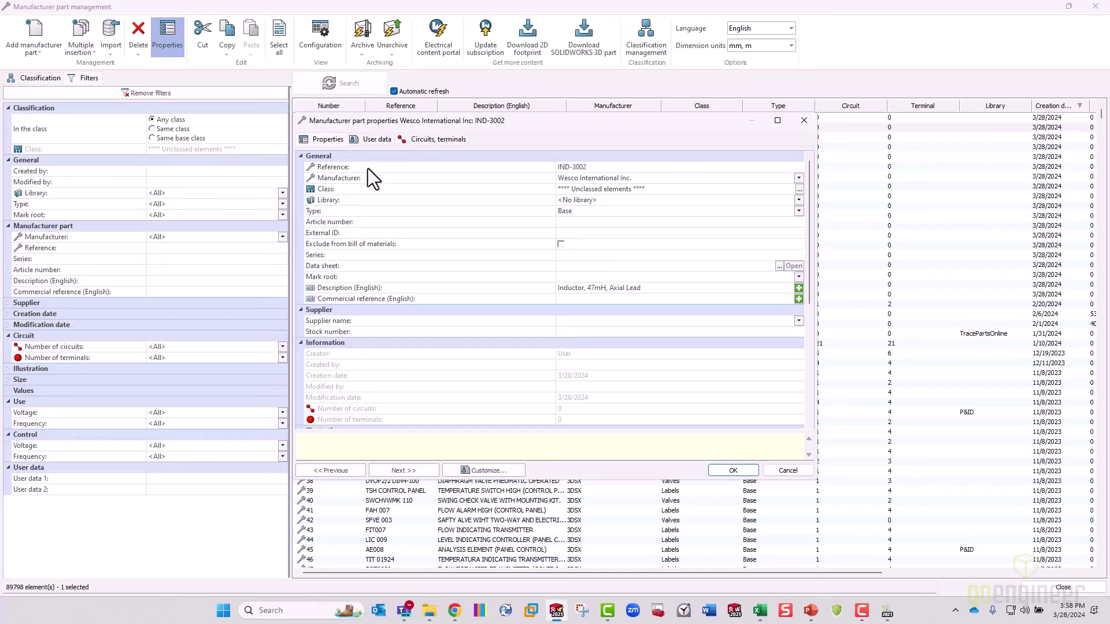
{"action": "left_click_drag", "start_coordinate": [642, 177], "coordinate": [577, 176]}
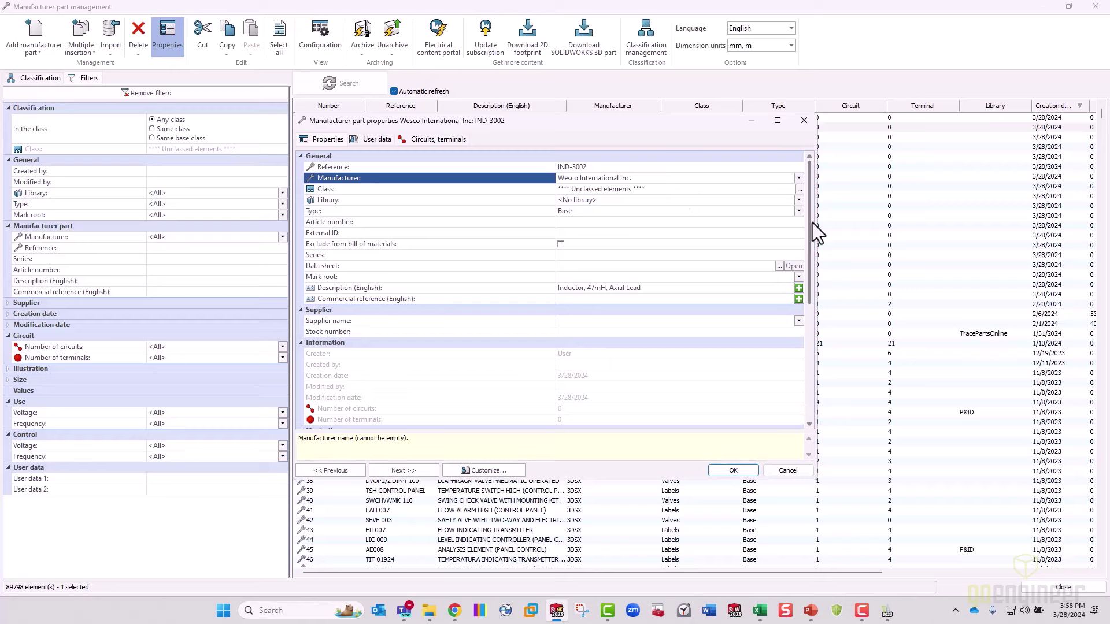
{"action": "left_click_drag", "start_coordinate": [810, 228], "coordinate": [793, 313]}
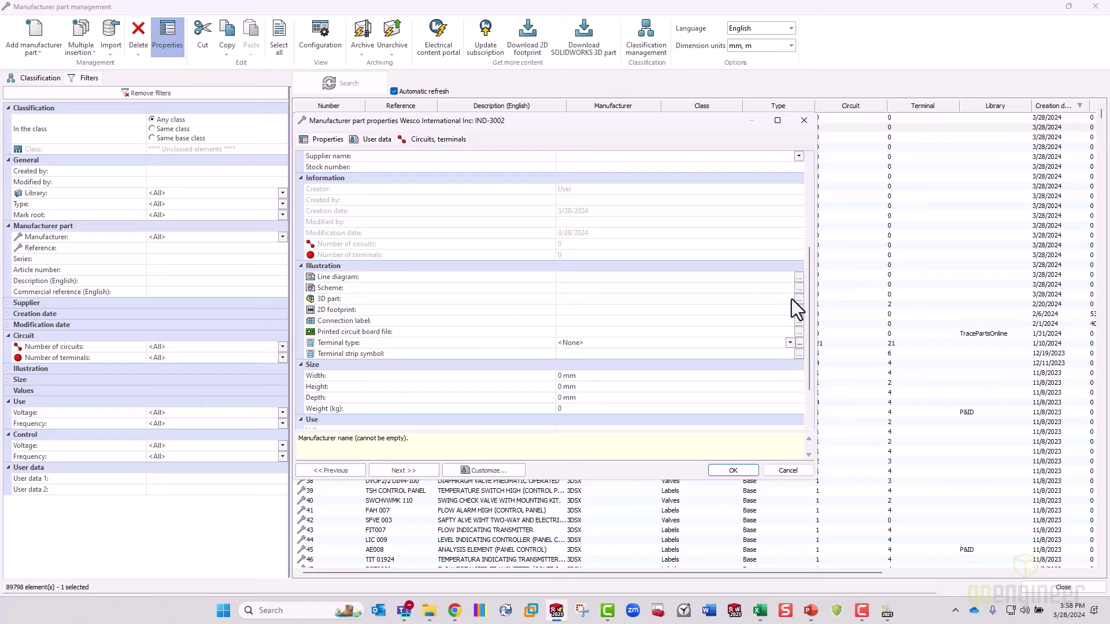
{"action": "left_click", "coordinate": [786, 470]}
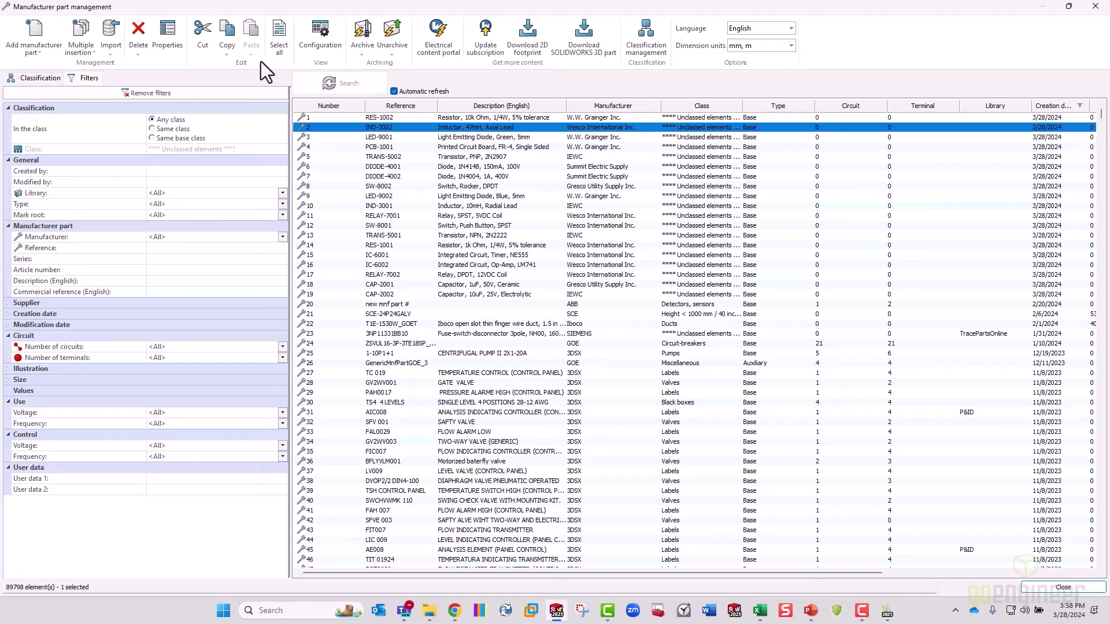
Check the circuits and terminals defined for manufacturer part IND-3002, then close its properties
{"action": "left_click", "coordinate": [167, 46]}
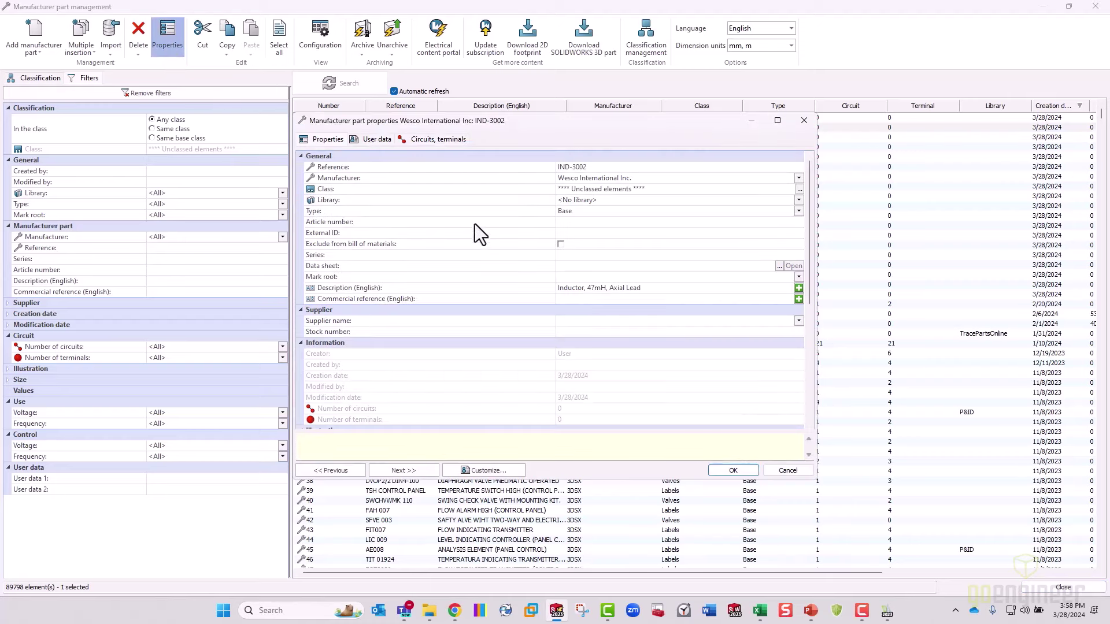
{"action": "left_click", "coordinate": [446, 138]}
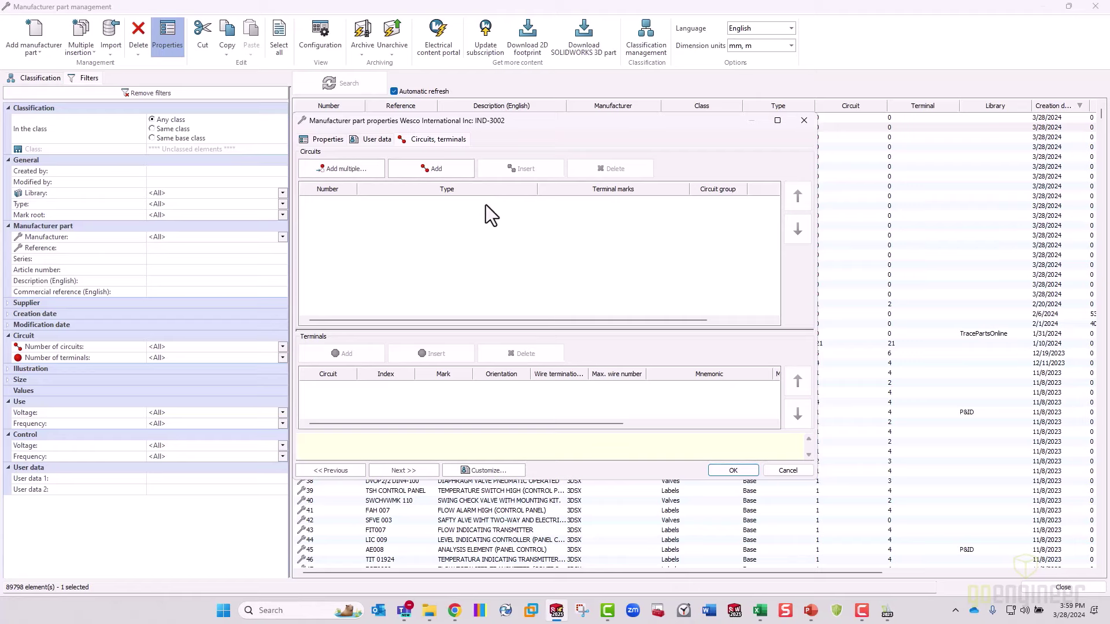
{"action": "left_click", "coordinate": [803, 120]}
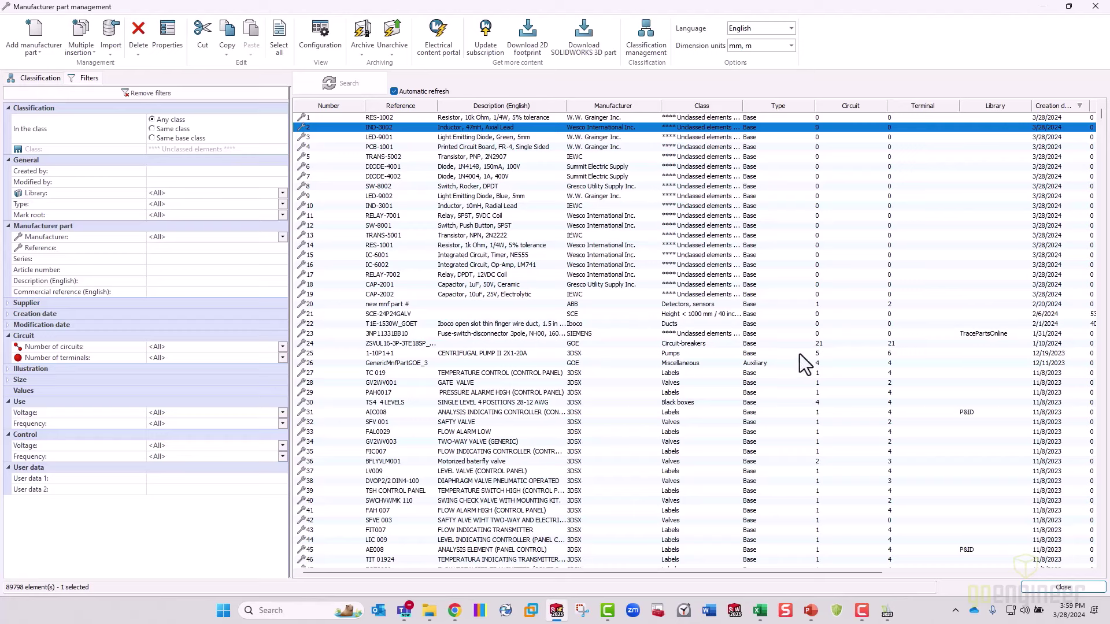
Copy the circuits of the 3DSX temperature control part TC 019
{"action": "left_click", "coordinate": [786, 370]}
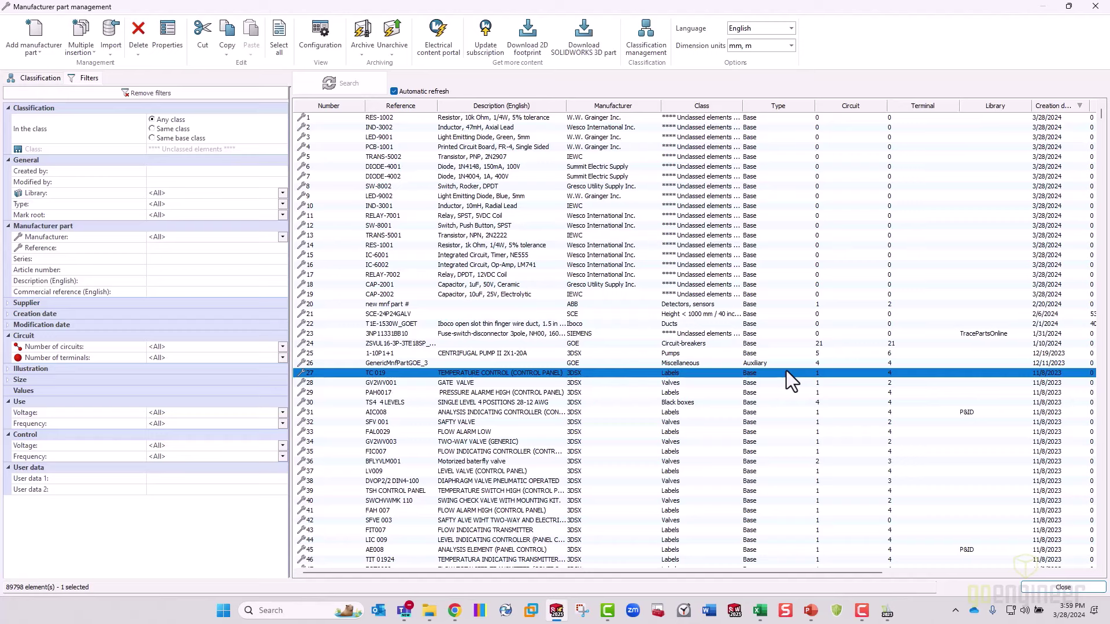
{"action": "right_click", "coordinate": [786, 370]}
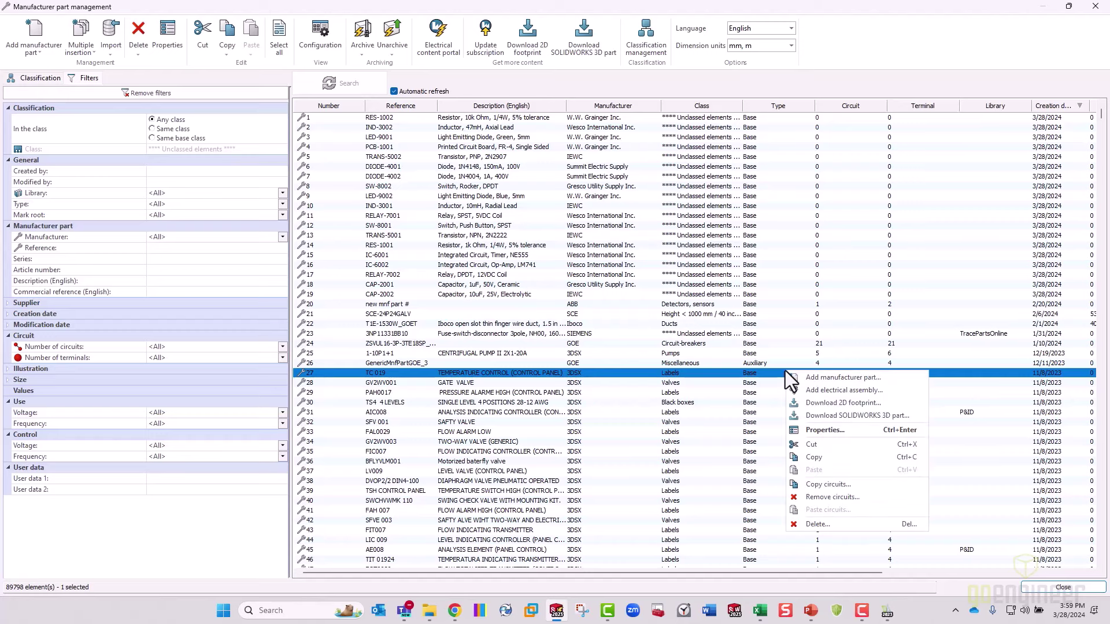
{"action": "left_click", "coordinate": [830, 487]}
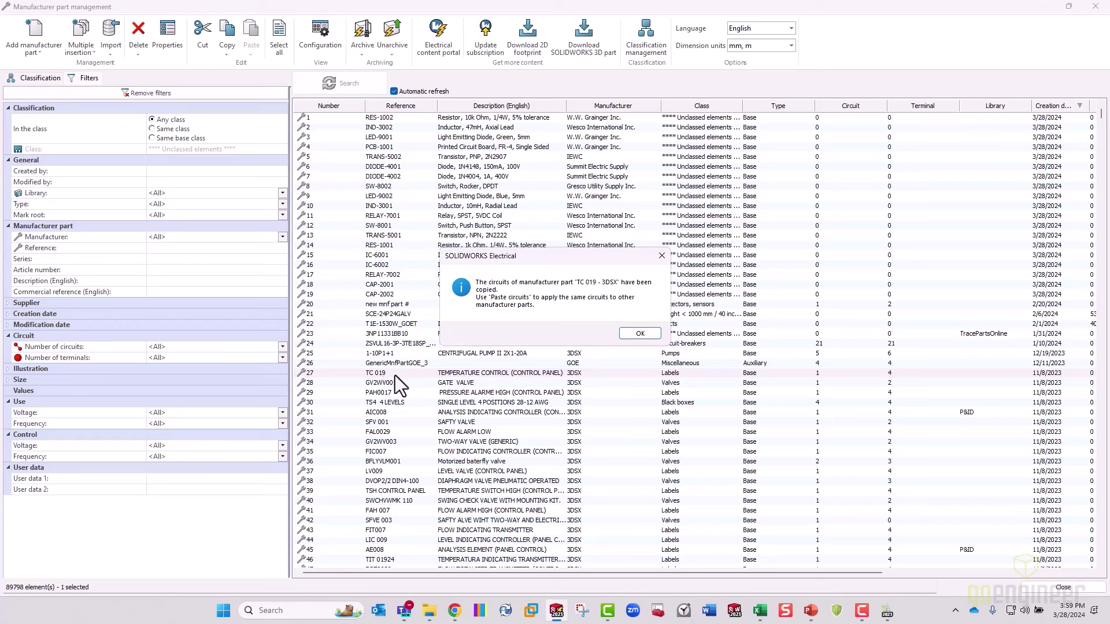
{"action": "left_click", "coordinate": [640, 333]}
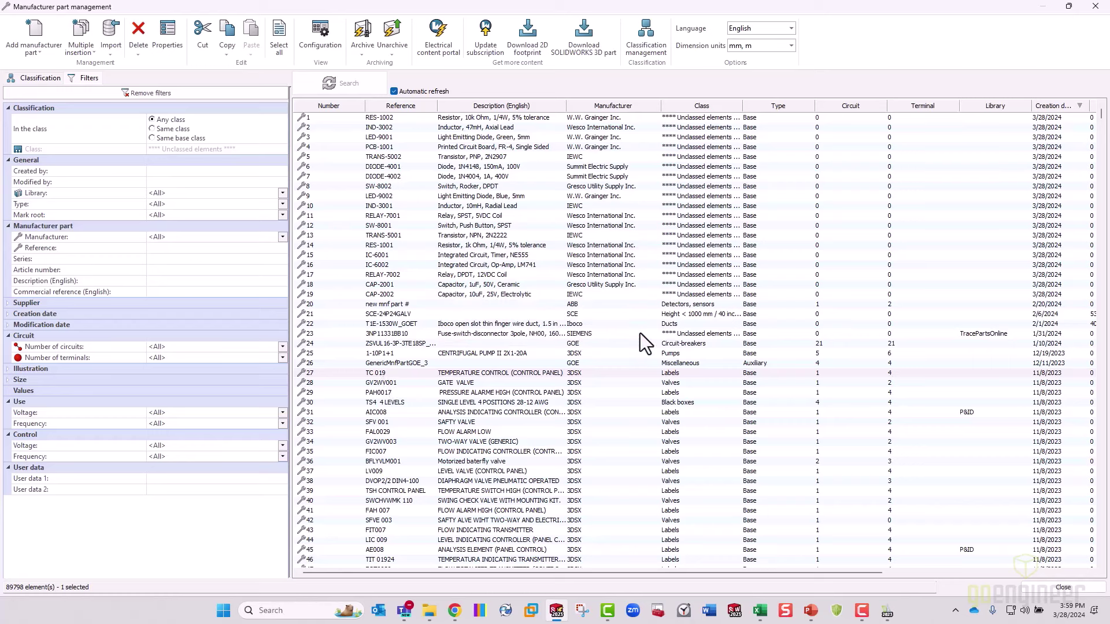
Paste the copied TC 019 circuits onto the imported resistor RES-1002 and confirm the update
{"action": "right_click", "coordinate": [511, 119]}
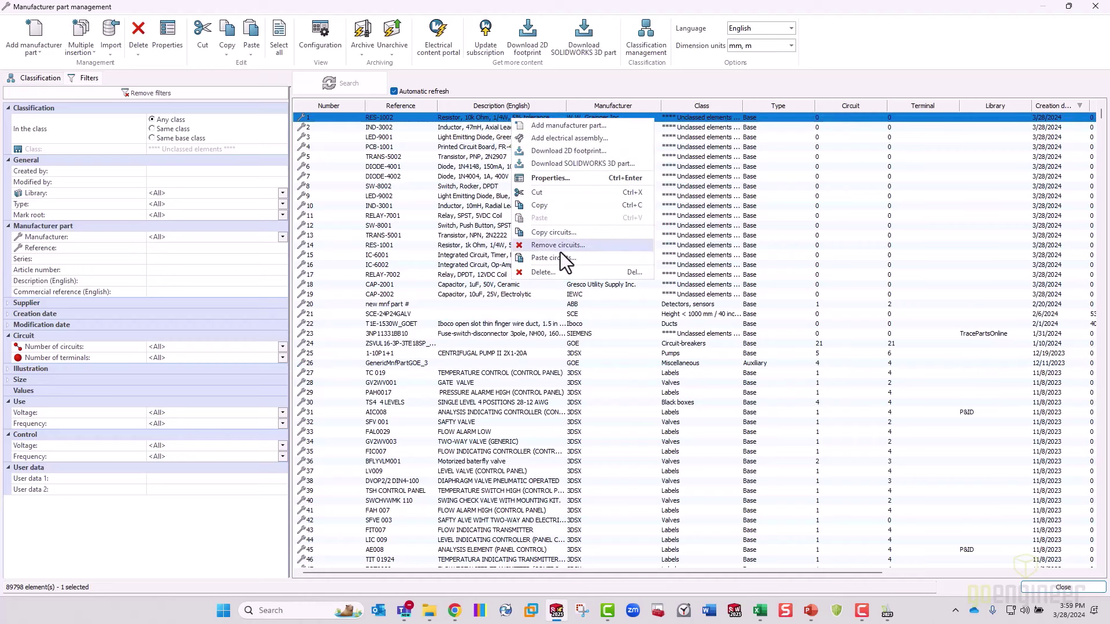
{"action": "left_click", "coordinate": [556, 258]}
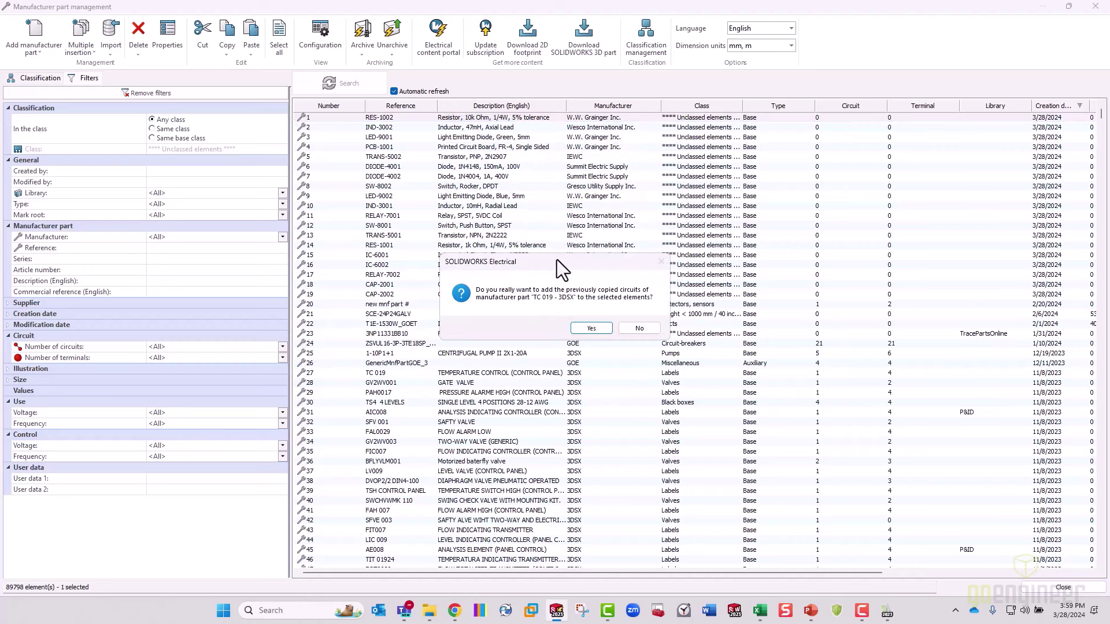
{"action": "left_click", "coordinate": [596, 328]}
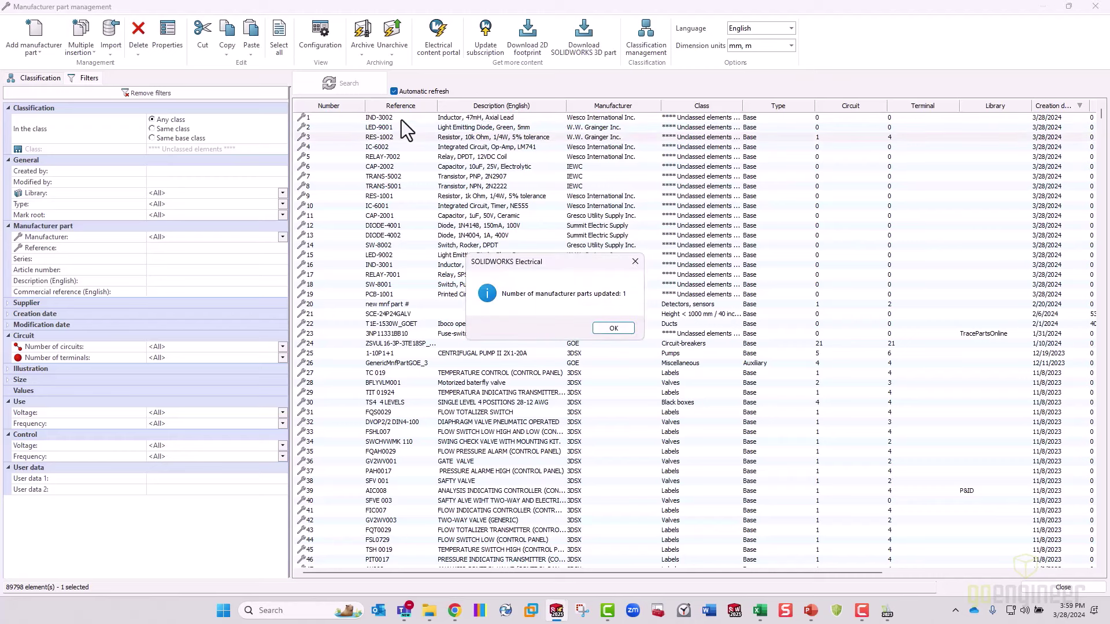
{"action": "left_click", "coordinate": [612, 328]}
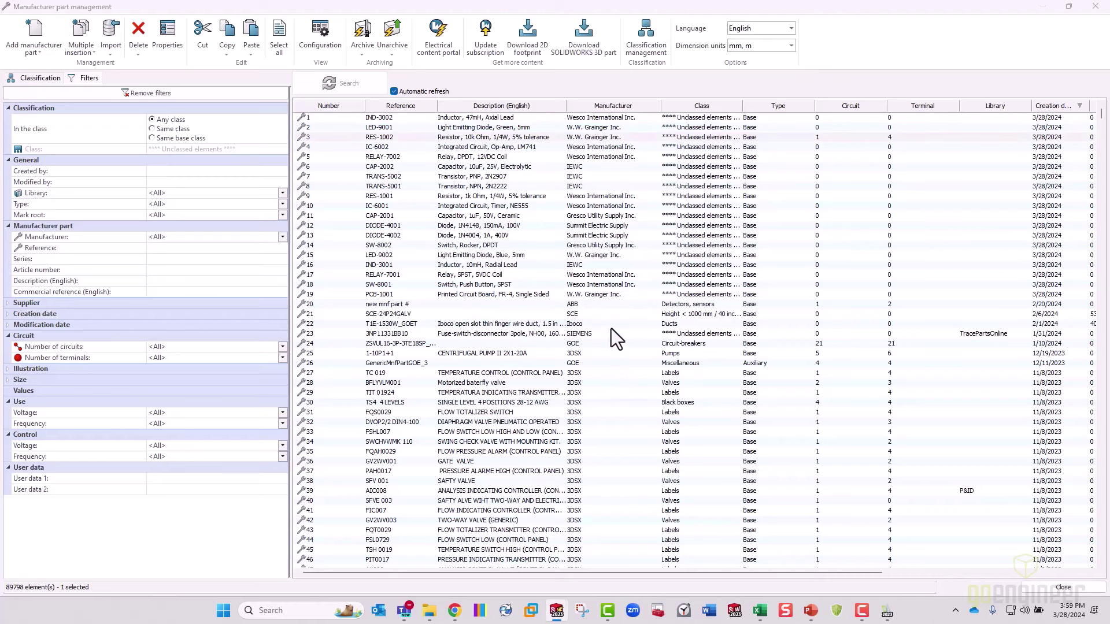
Examine the Black box circuit and its terminals in the RES-1002 properties, enlarging the terminals area, then accept the dialog
{"action": "right_click", "coordinate": [398, 139]}
{"action": "left_click", "coordinate": [440, 197]}
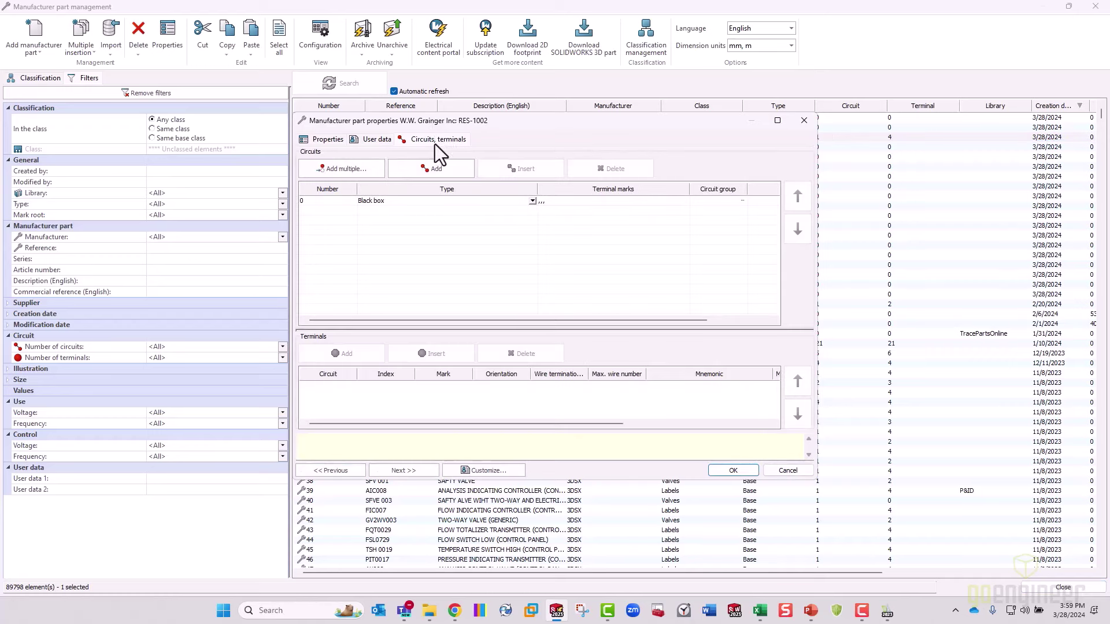
{"action": "left_click", "coordinate": [331, 201]}
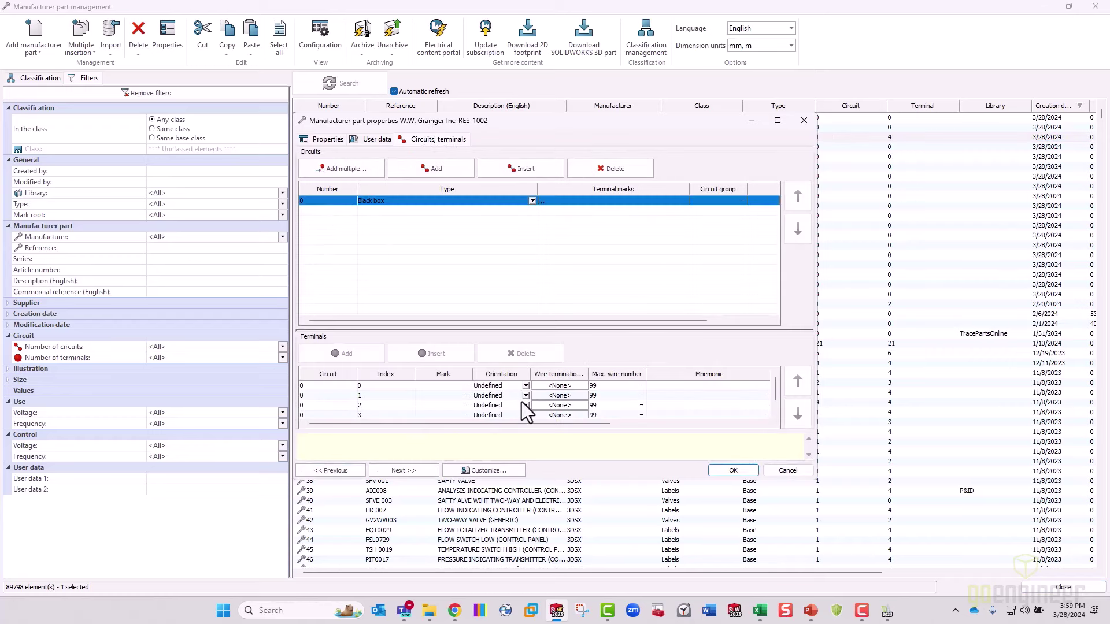
{"action": "left_click_drag", "start_coordinate": [525, 329], "coordinate": [525, 266]}
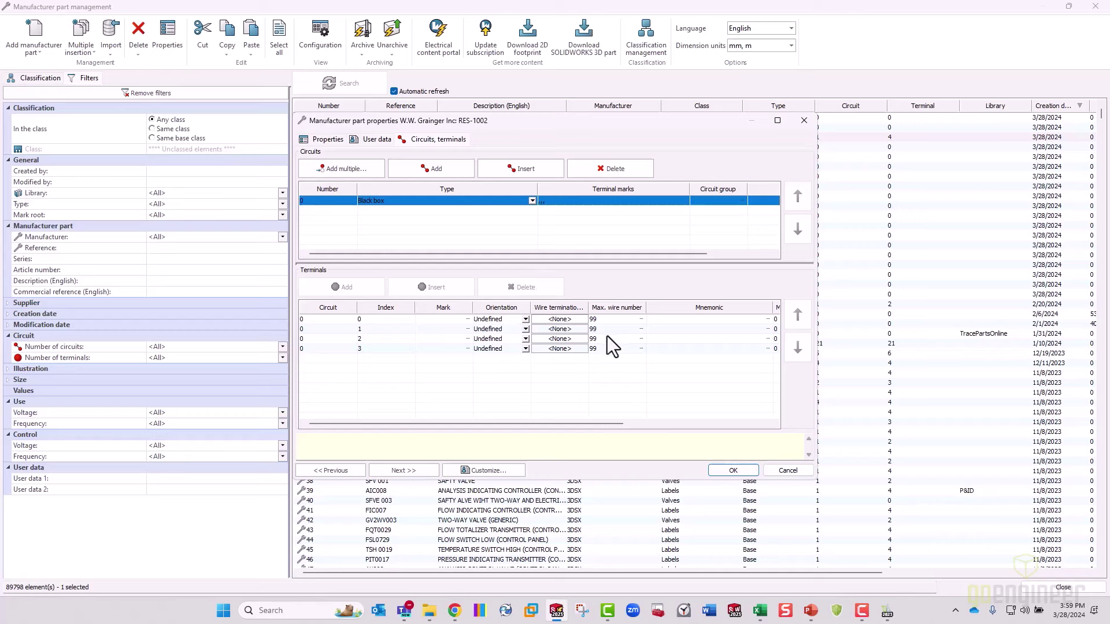
{"action": "left_click", "coordinate": [732, 471]}
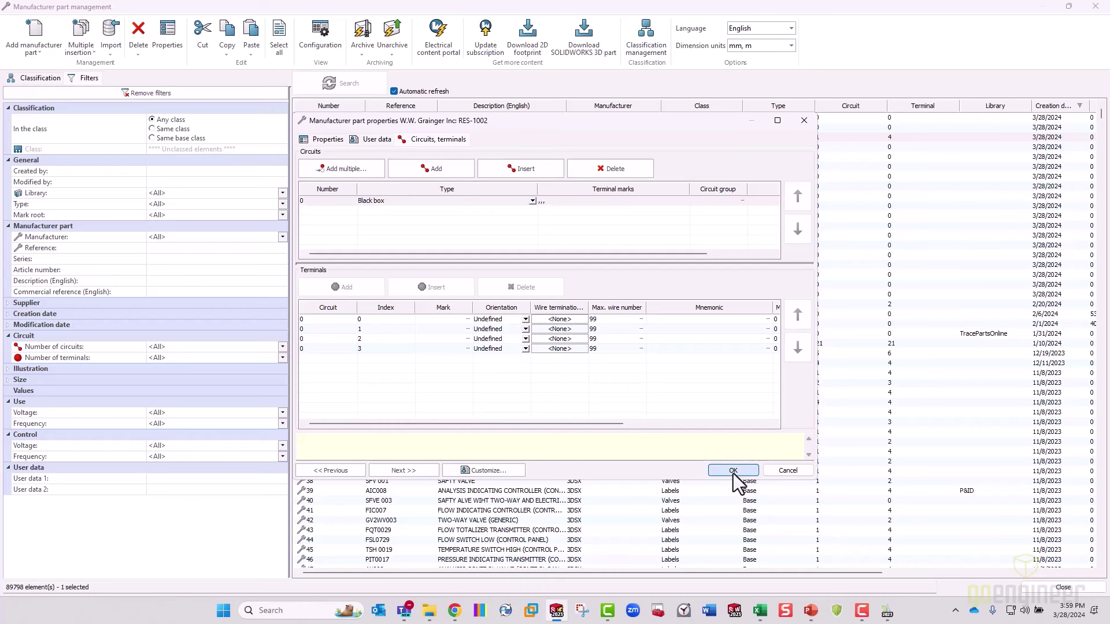